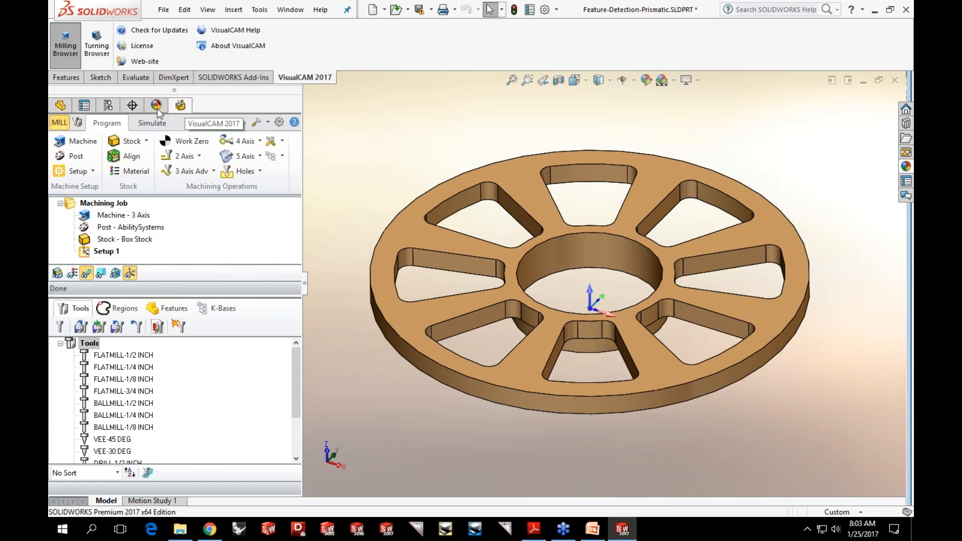
{"action": "left_click", "coordinate": [60, 106]}
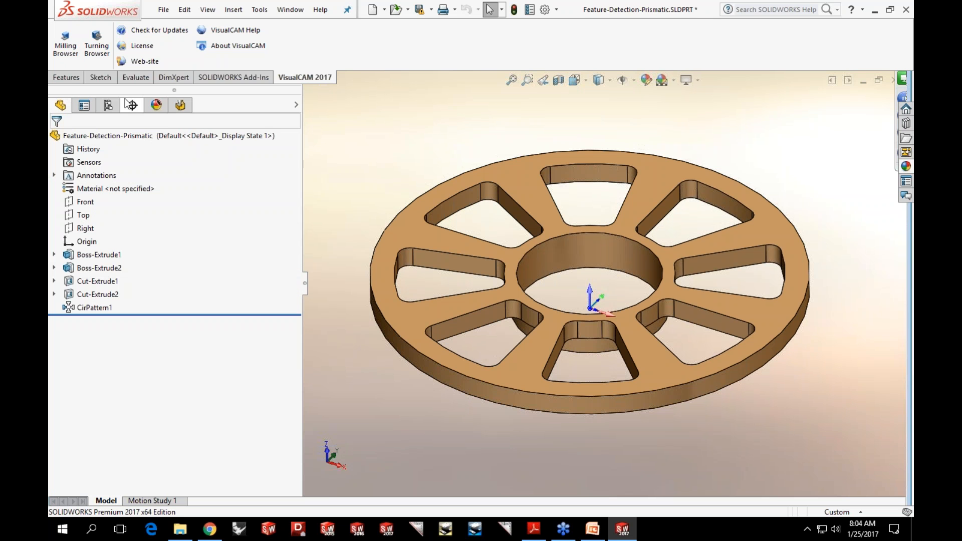
{"action": "left_click", "coordinate": [180, 106]}
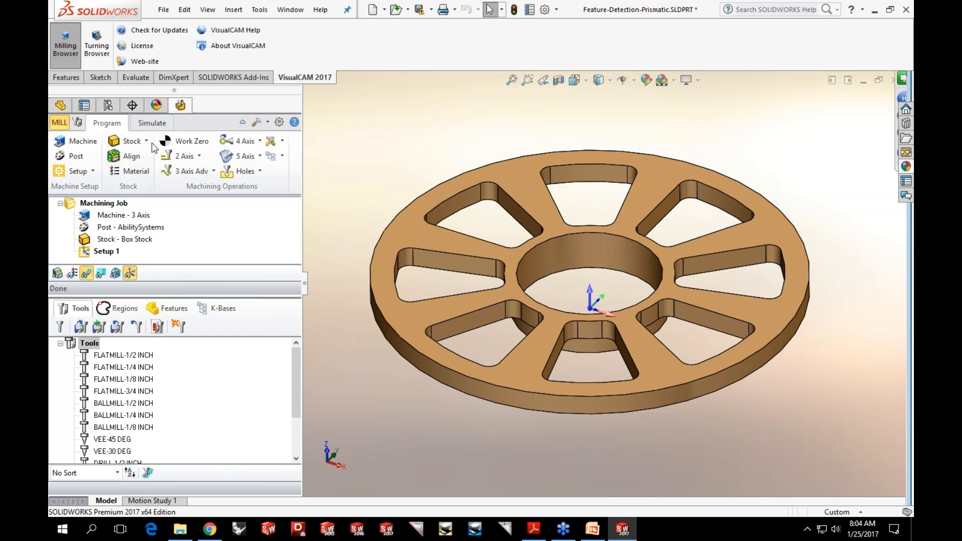
- Detect the machining features of the wheel from its flat upper face
{"action": "left_click_drag", "start_coordinate": [195, 295], "coordinate": [194, 314]}
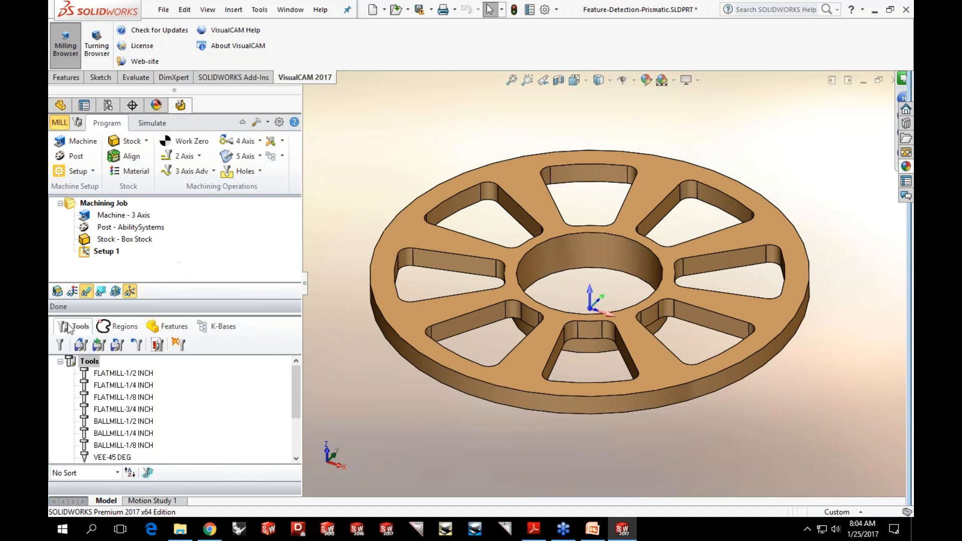
{"action": "left_click", "coordinate": [166, 334]}
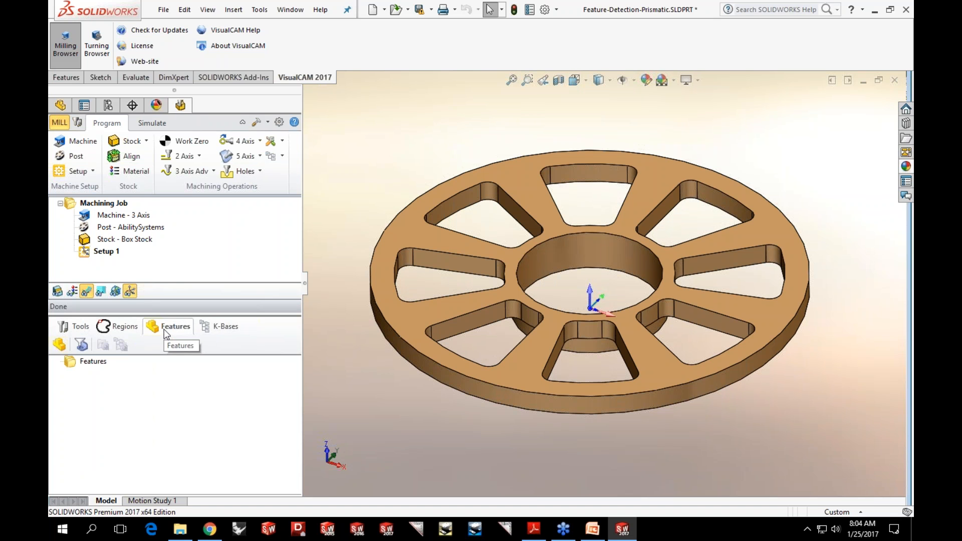
{"action": "left_click", "coordinate": [60, 346]}
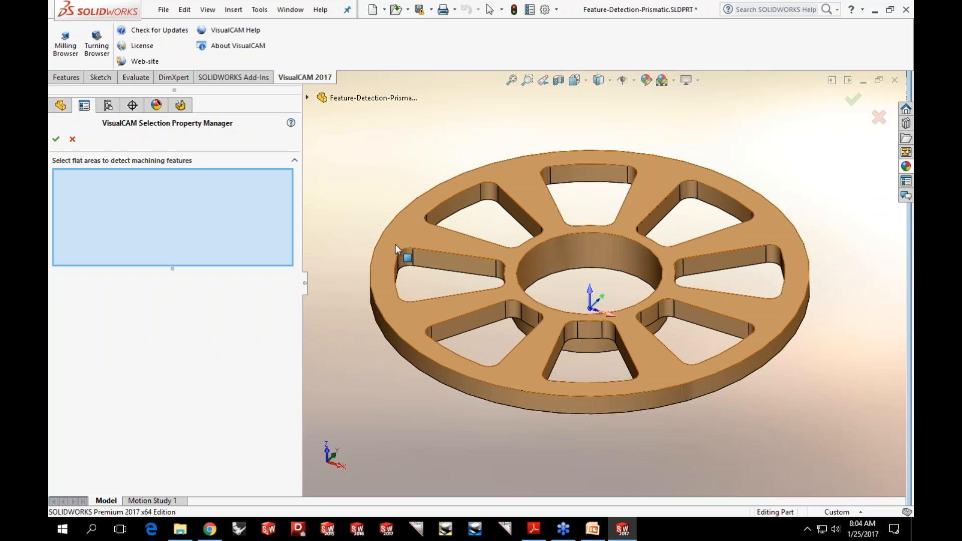
{"action": "left_click", "coordinate": [407, 232]}
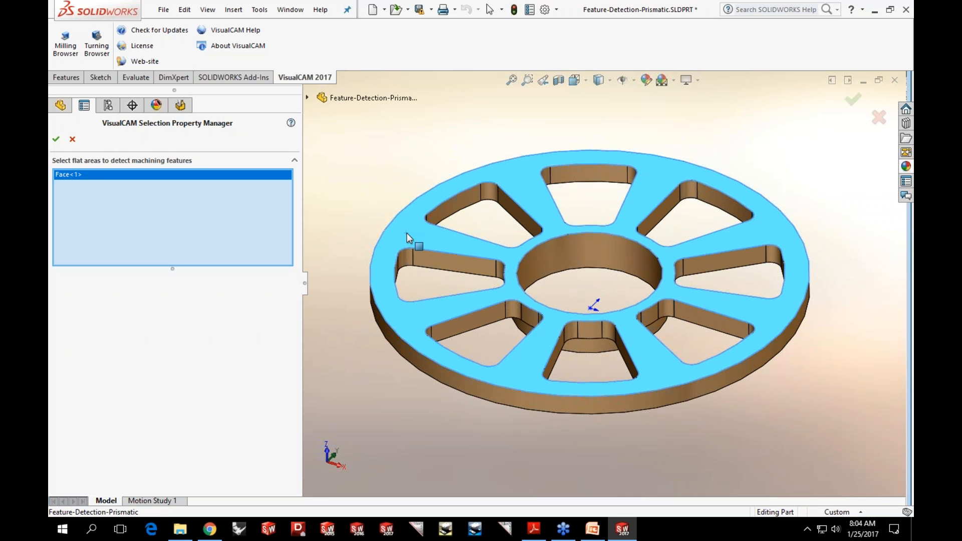
{"action": "left_click", "coordinate": [55, 140]}
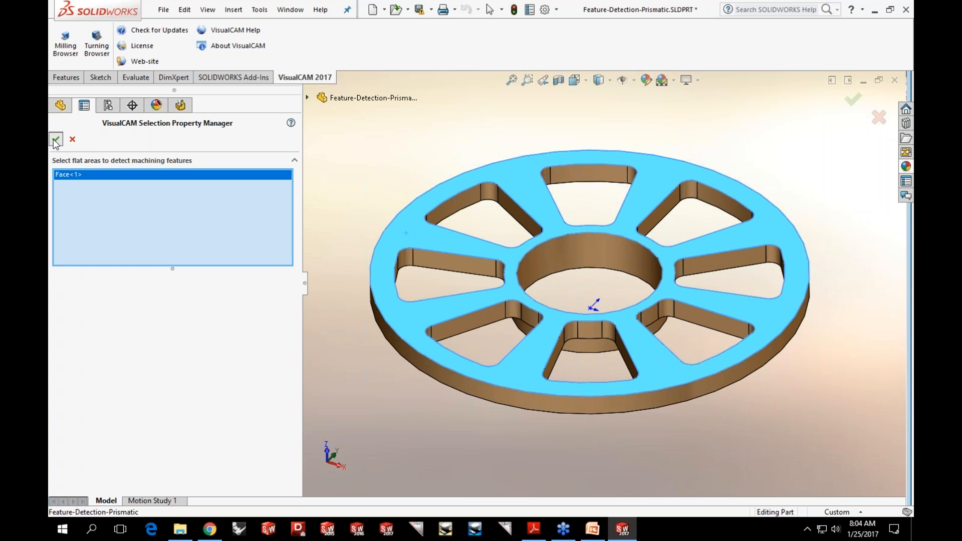
{"action": "left_click", "coordinate": [323, 365]}
- Examine the detected planar face, prismatic pocket and hole features by highlighting them on the model
{"action": "left_click_drag", "start_coordinate": [237, 314], "coordinate": [236, 261]}
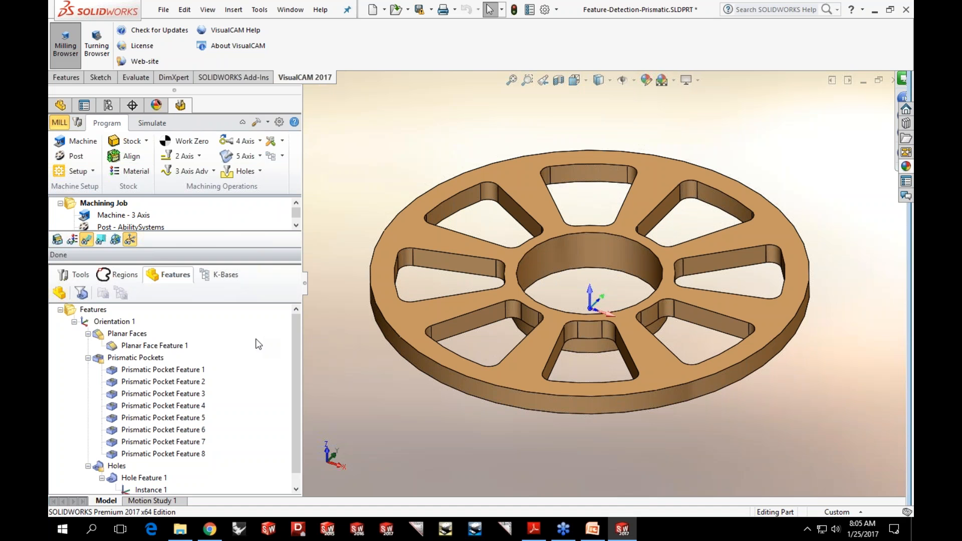
{"action": "left_click", "coordinate": [120, 347]}
{"action": "left_click", "coordinate": [122, 370]}
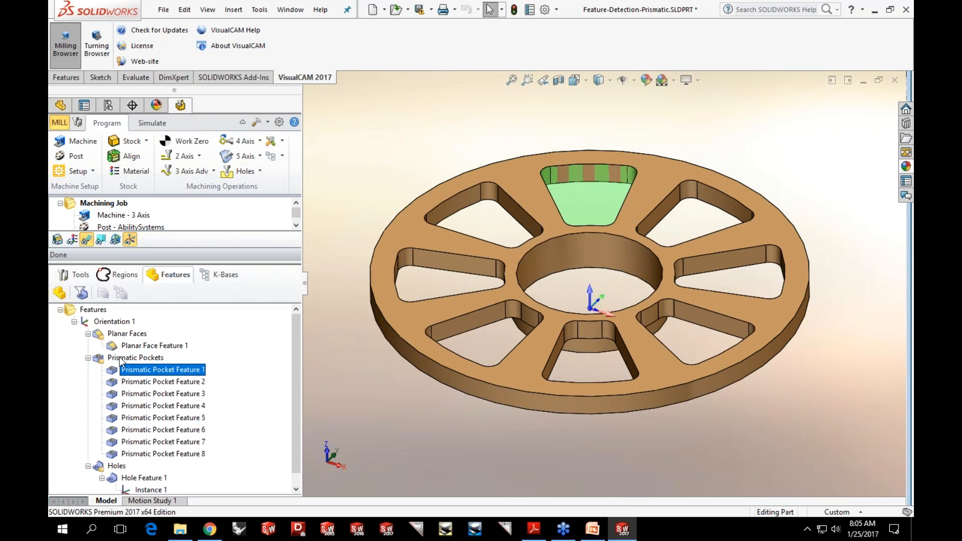
{"action": "left_click", "coordinate": [122, 358]}
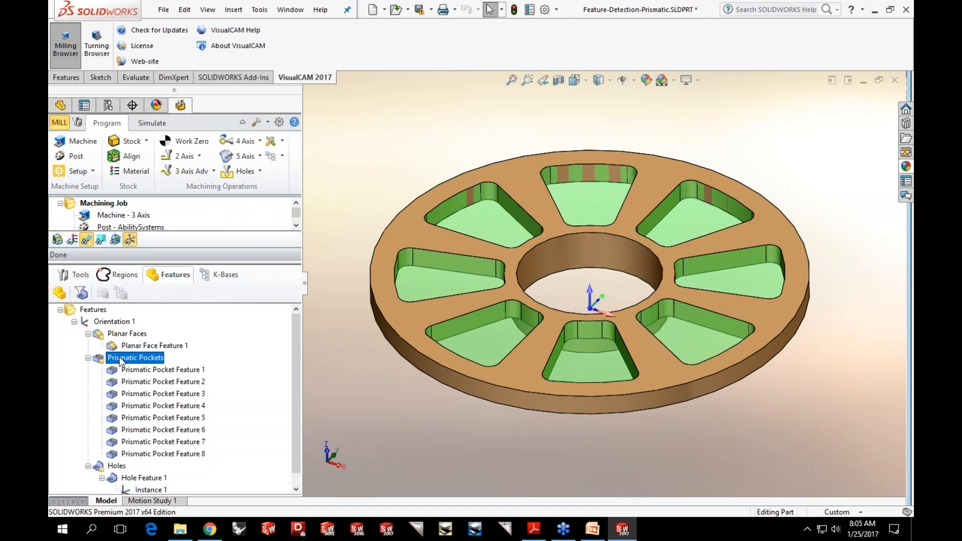
{"action": "scroll", "coordinate": [181, 395], "scroll_direction": "down", "scroll_amount": 1}
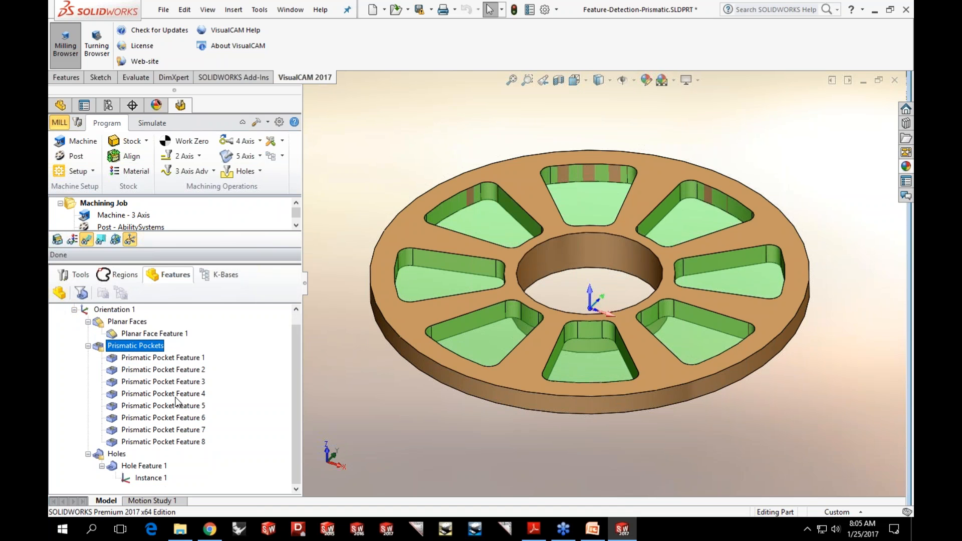
{"action": "left_click", "coordinate": [132, 470]}
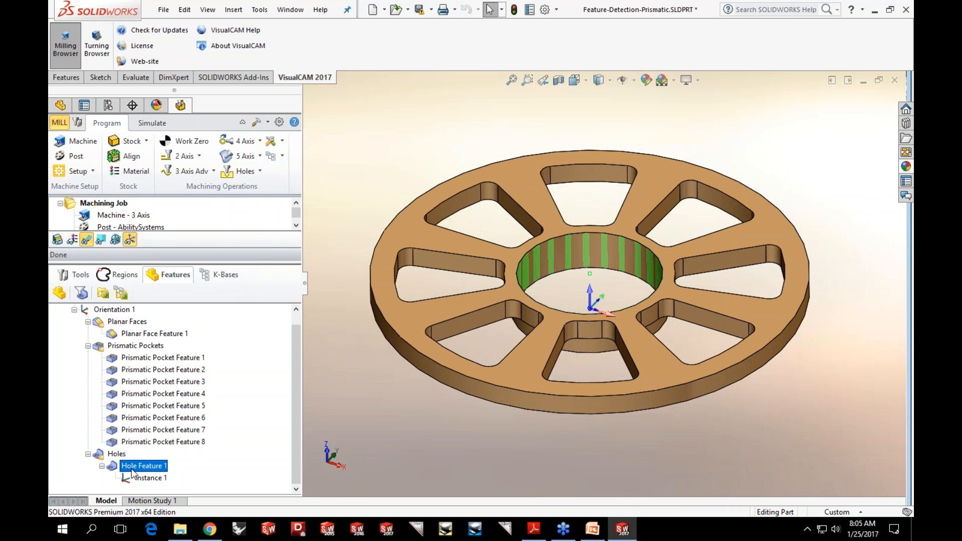
{"action": "scroll", "coordinate": [171, 405], "scroll_direction": "up", "scroll_amount": 1}
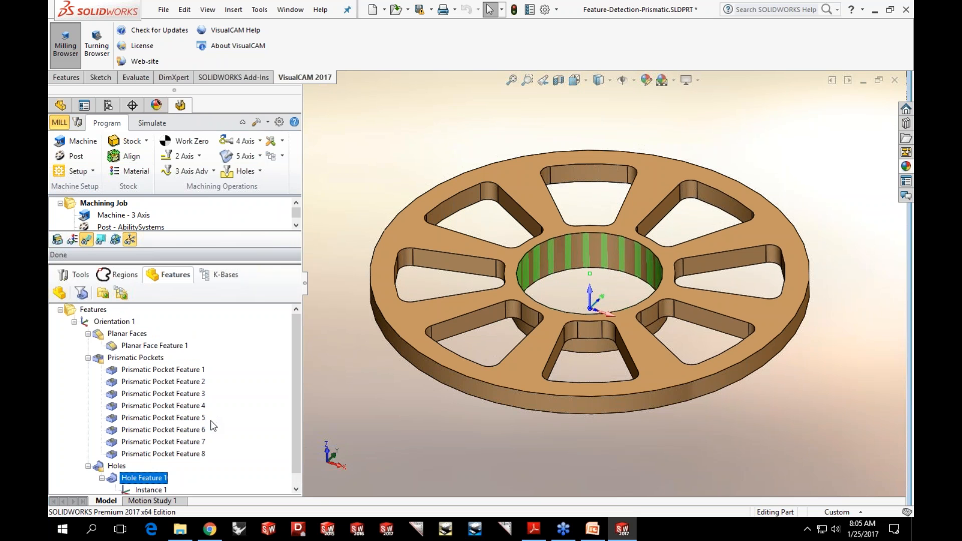
- Create a 2 1/2 axis facing operation on Planar Face Feature 1 with the FACEMILL-2.5 INCH tool and generate its toolpath
{"action": "left_click", "coordinate": [150, 346]}
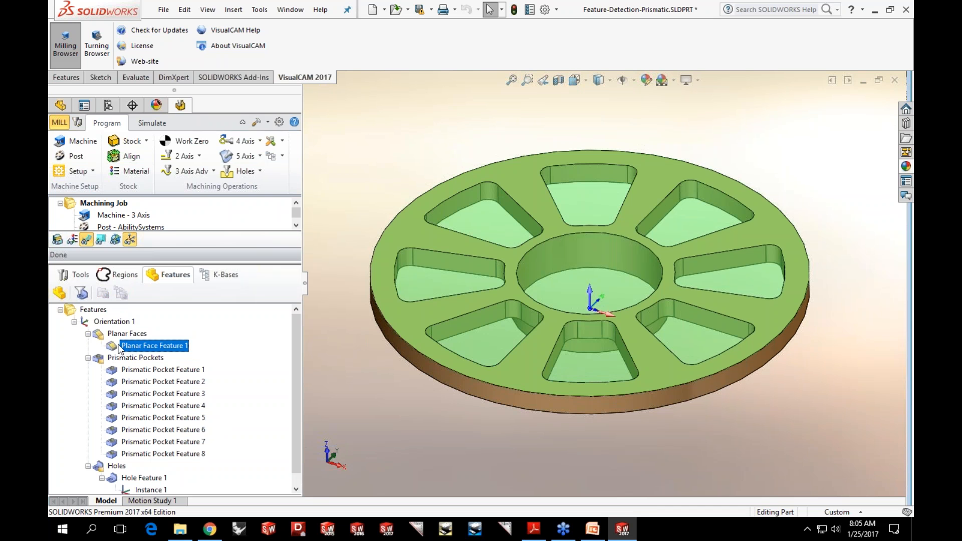
{"action": "right_click", "coordinate": [119, 348]}
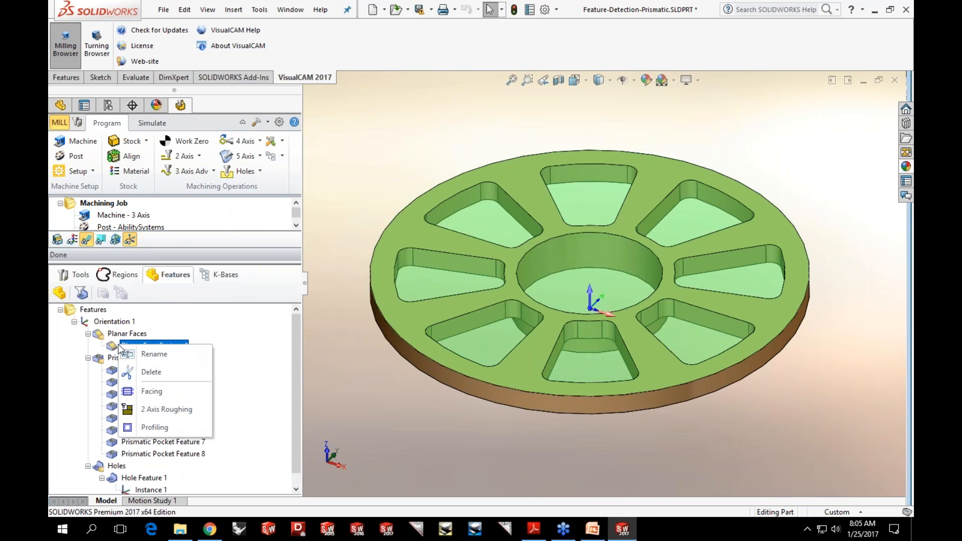
{"action": "left_click", "coordinate": [129, 392]}
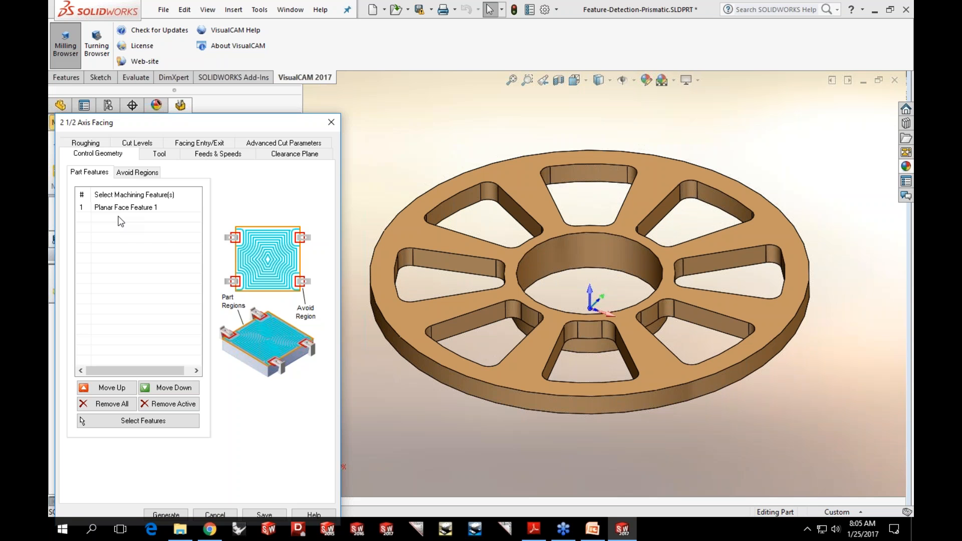
{"action": "left_click", "coordinate": [166, 153]}
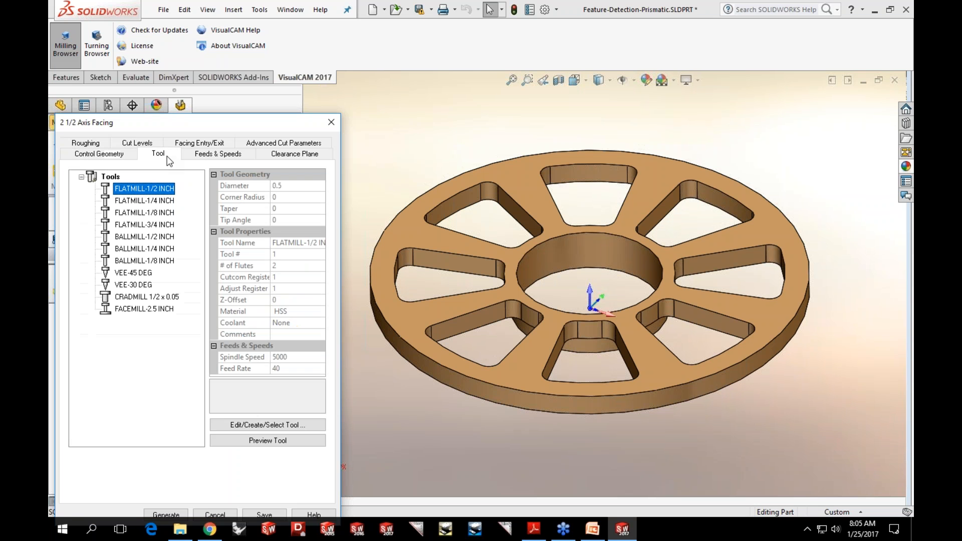
{"action": "left_click", "coordinate": [150, 309]}
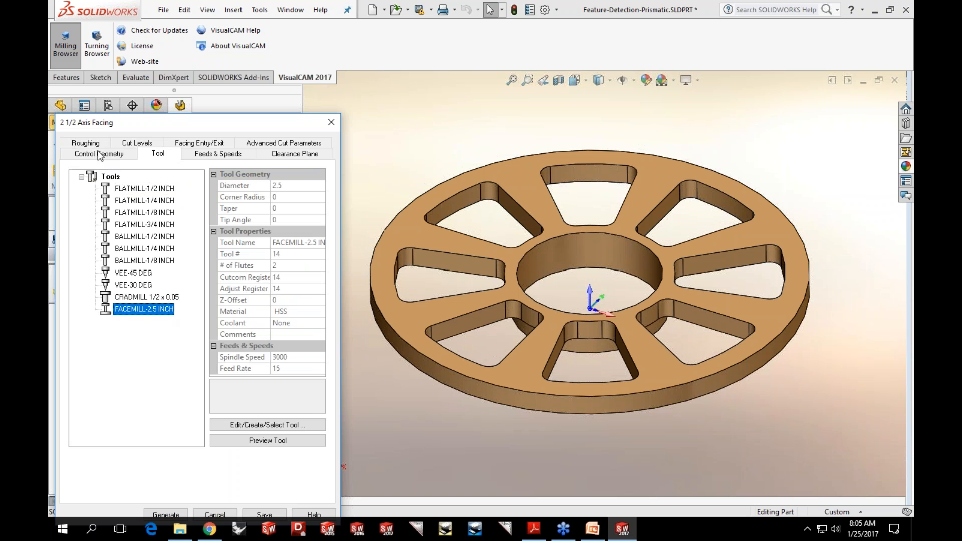
{"action": "left_click", "coordinate": [86, 143]}
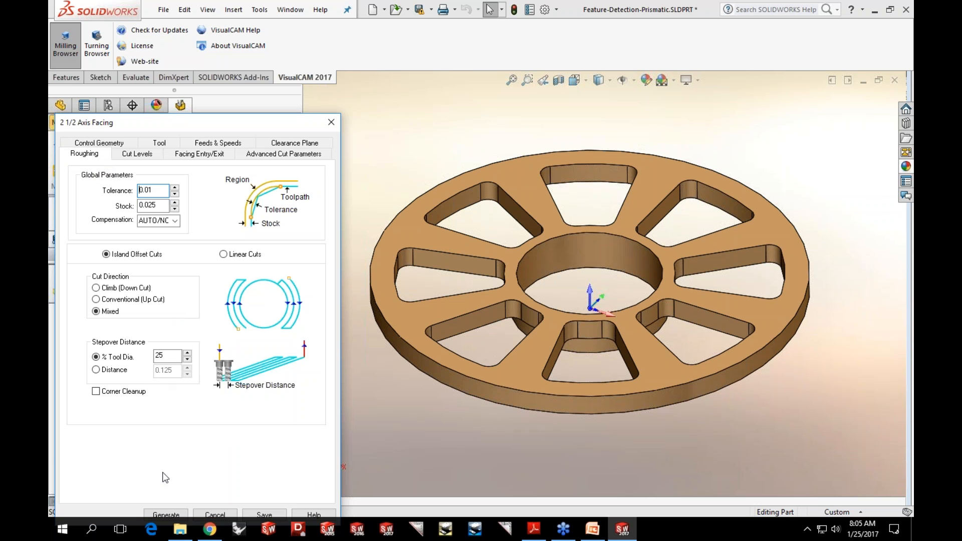
{"action": "left_click", "coordinate": [164, 511]}
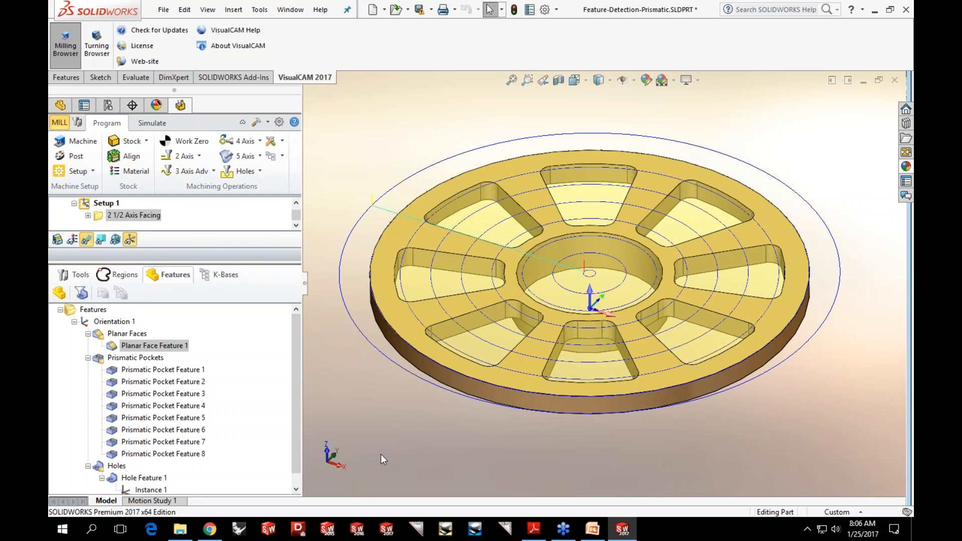
- Create a 2 1/2 axis pocketing operation for all prismatic pockets with the FLATMILL-1/2 INCH tool and generate its toolpath
{"action": "scroll", "coordinate": [381, 454], "scroll_direction": "up", "scroll_amount": 1}
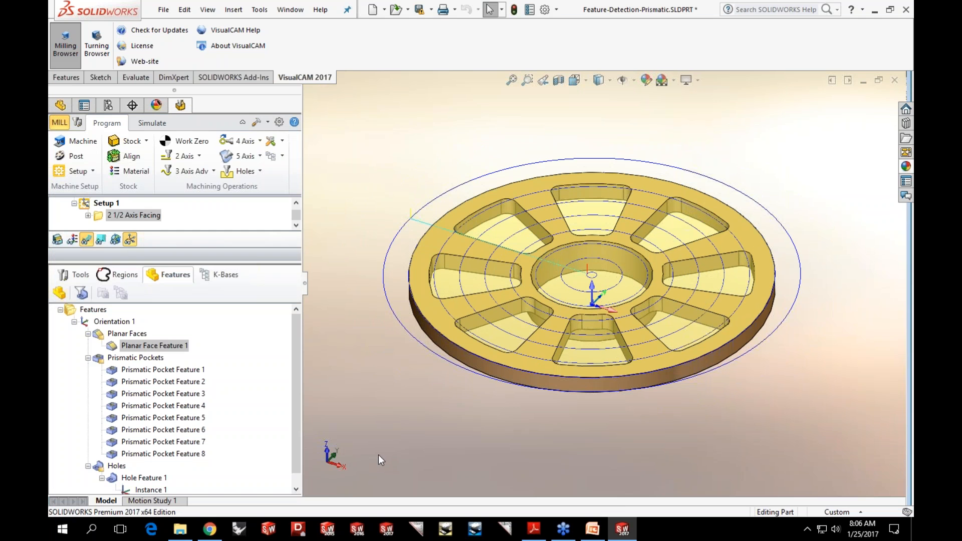
{"action": "left_click", "coordinate": [140, 359]}
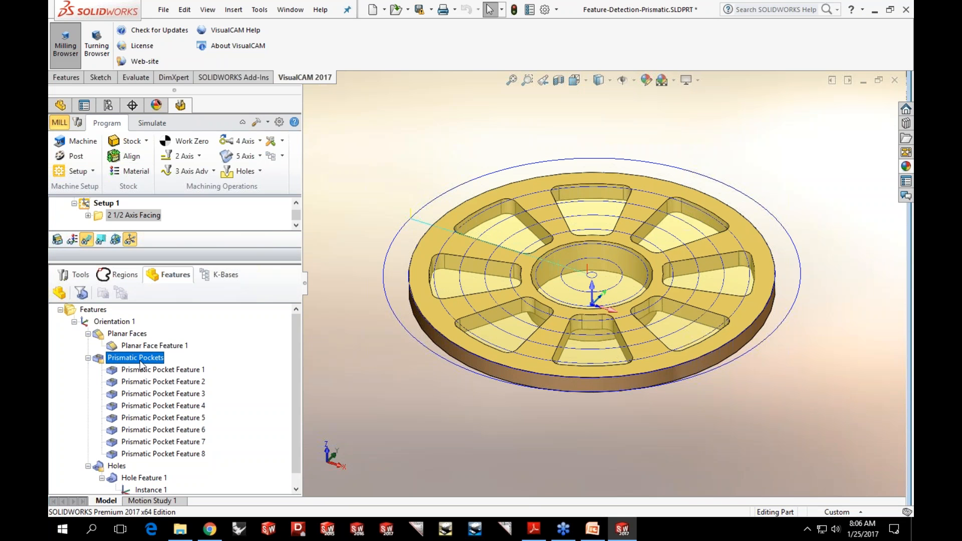
{"action": "right_click", "coordinate": [141, 364]}
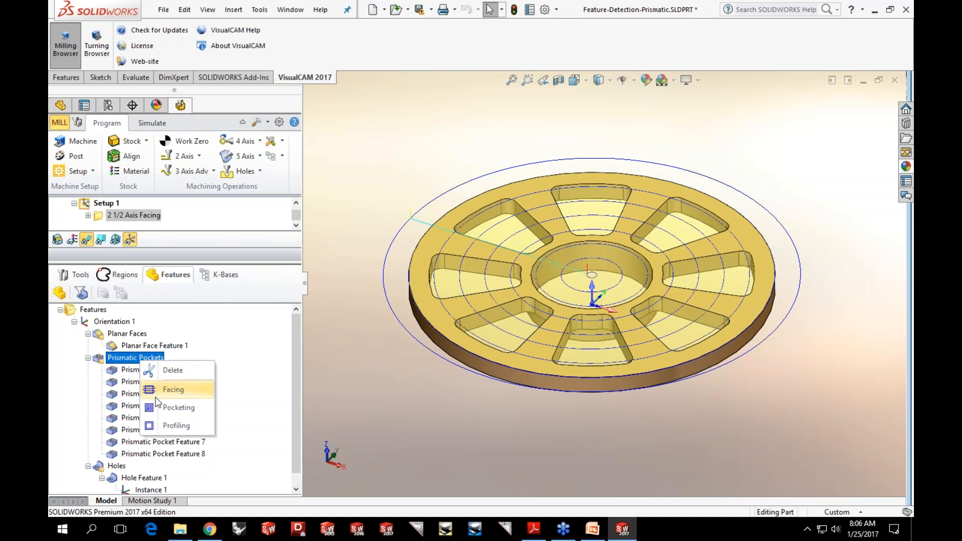
{"action": "left_click", "coordinate": [149, 408]}
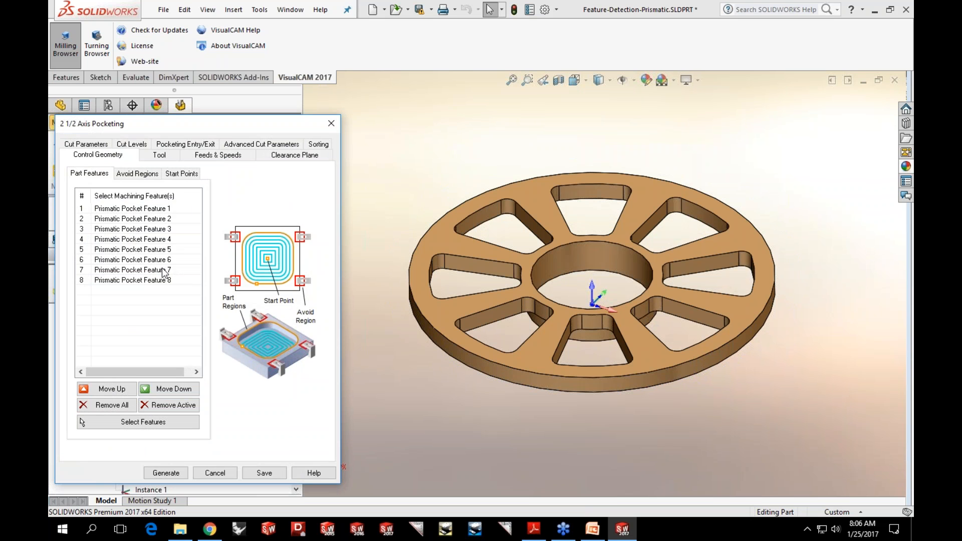
{"action": "left_click", "coordinate": [164, 157]}
{"action": "left_click", "coordinate": [135, 192]}
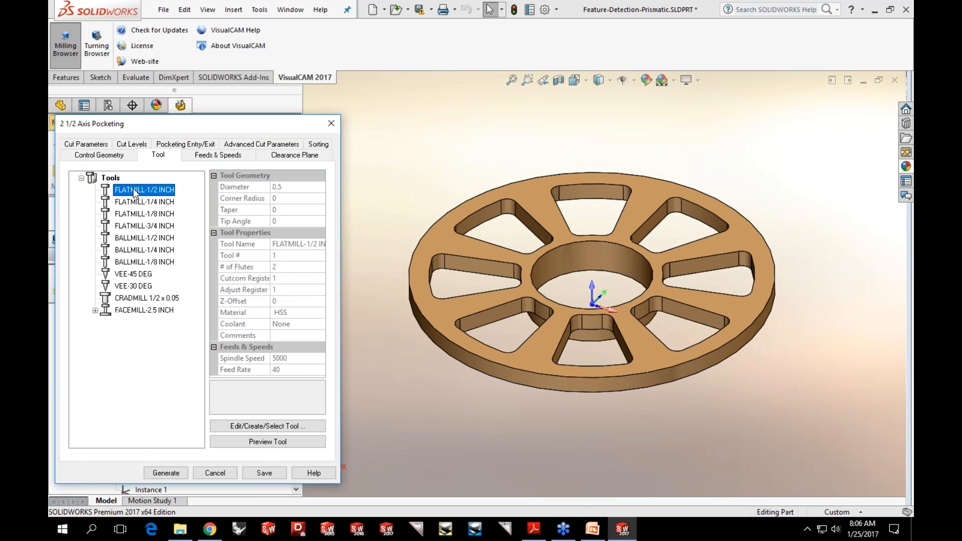
{"action": "left_click", "coordinate": [94, 146]}
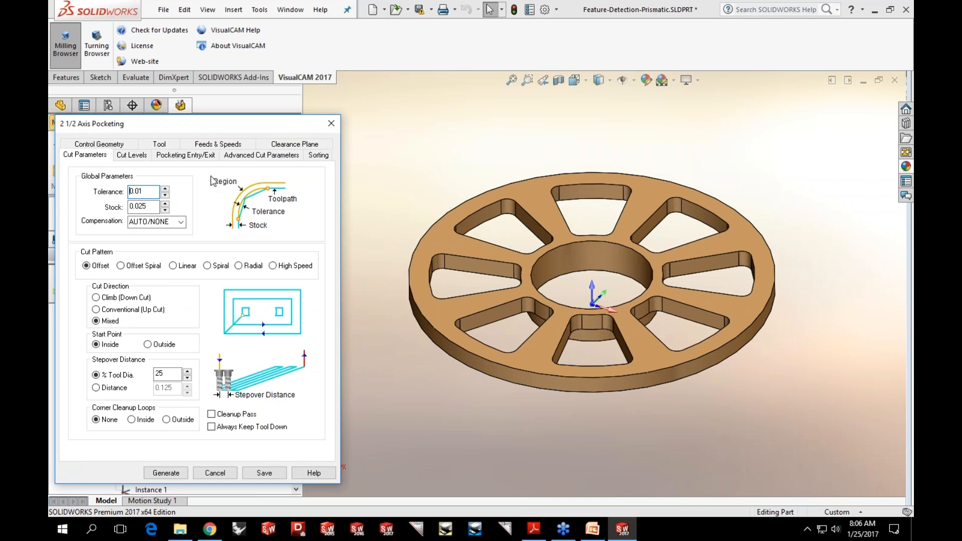
{"action": "left_click", "coordinate": [165, 473]}
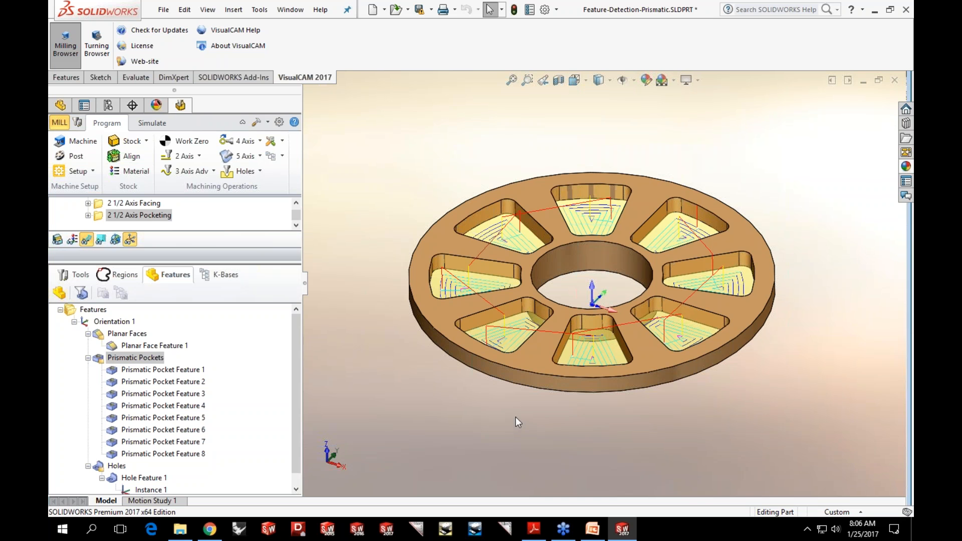
- Create a hole pocketing operation for the central hole with the FLATMILL-1/2 INCH tool and generate its toolpath
{"action": "mouse_move", "coordinate": [516, 422]}
{"action": "middle_mouse_down"}
{"action": "mouse_move", "coordinate": [510, 450]}
{"action": "mouse_move", "coordinate": [515, 401]}
{"action": "middle_mouse_up"}
{"action": "scroll", "coordinate": [263, 422], "scroll_direction": "down", "scroll_amount": 1}
{"action": "left_click", "coordinate": [140, 466]}
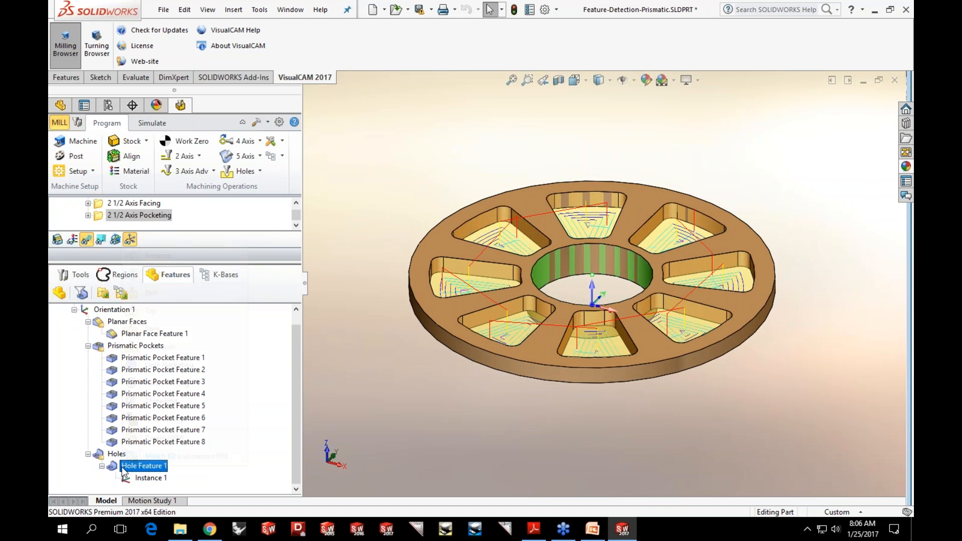
{"action": "right_click", "coordinate": [122, 469]}
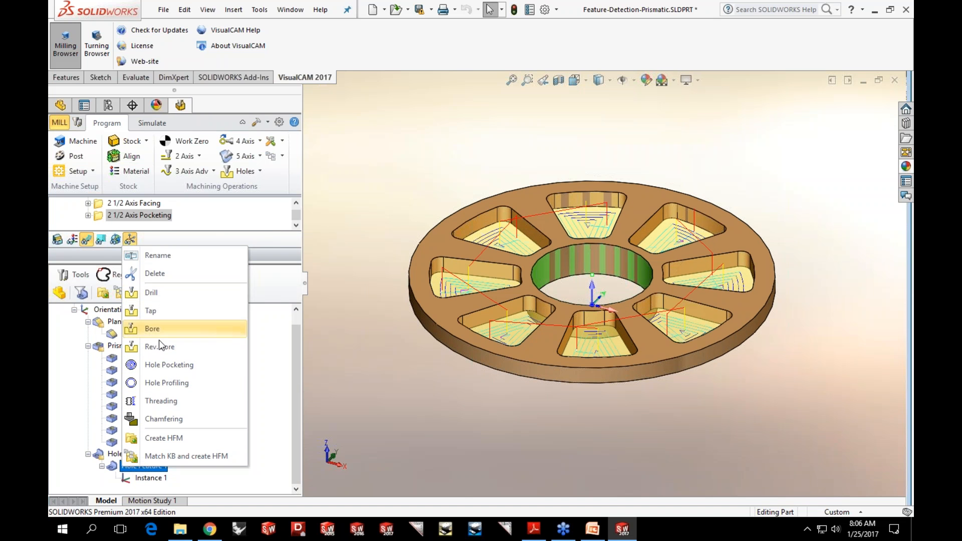
{"action": "left_click", "coordinate": [159, 366]}
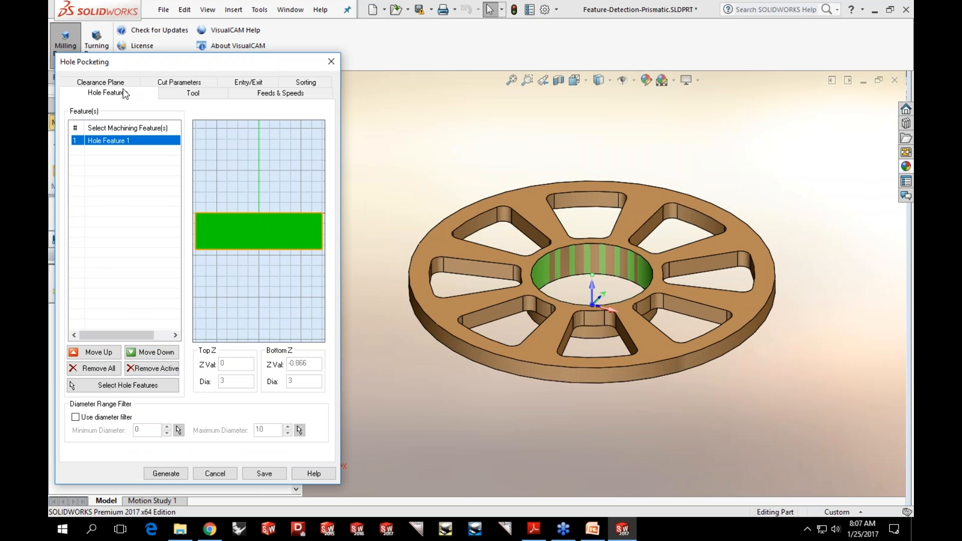
{"action": "left_click", "coordinate": [191, 94]}
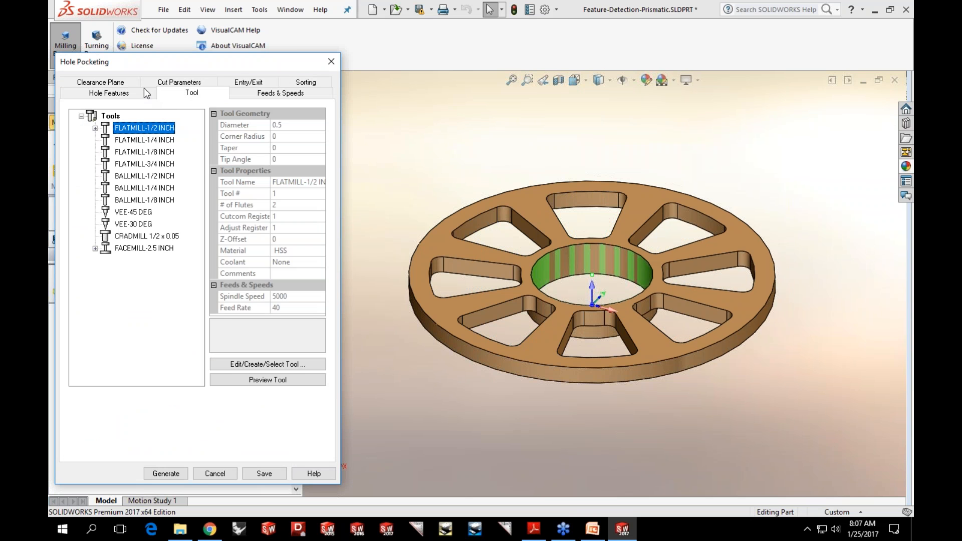
{"action": "left_click", "coordinate": [159, 85]}
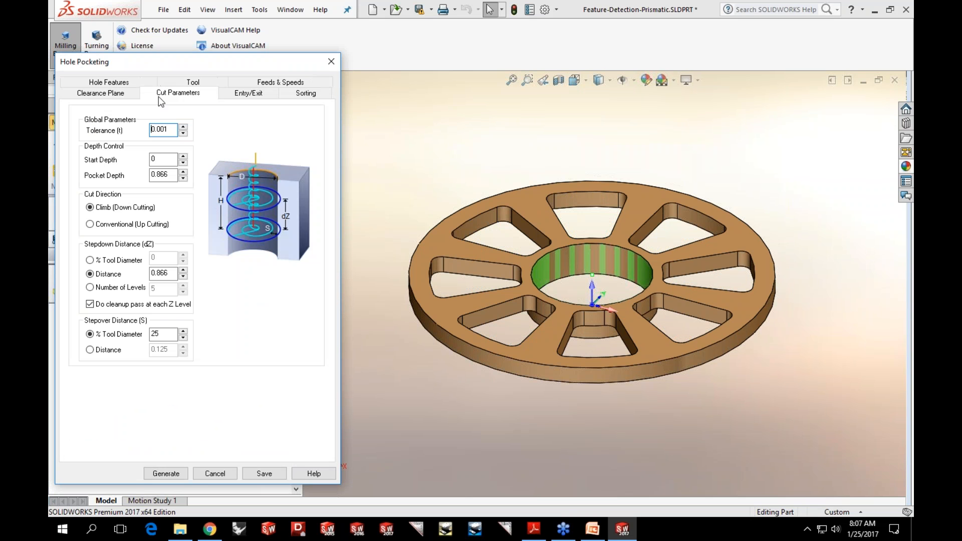
{"action": "left_click", "coordinate": [166, 473]}
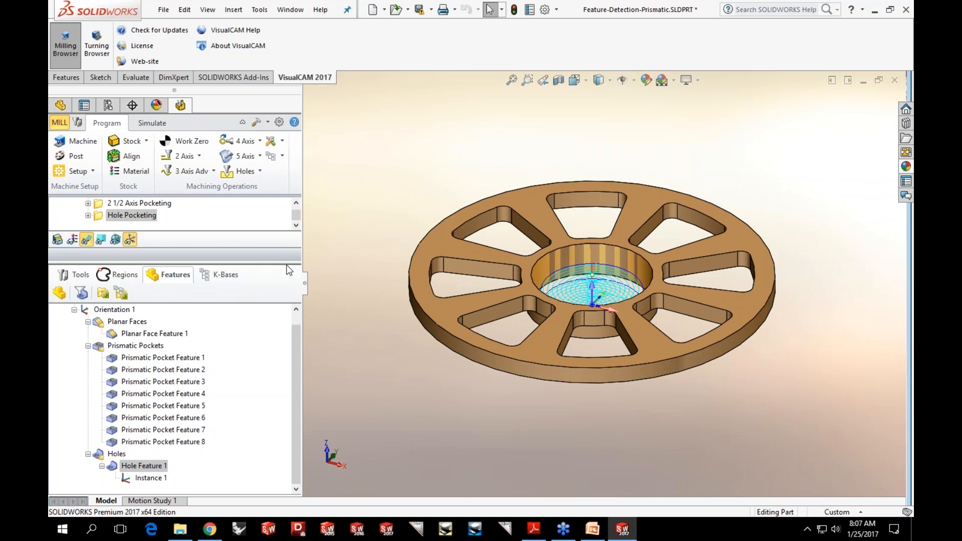
- Review the facing, pocketing and hole pocketing toolpaths listed under Setup 1
{"action": "left_click_drag", "start_coordinate": [283, 264], "coordinate": [282, 349]}
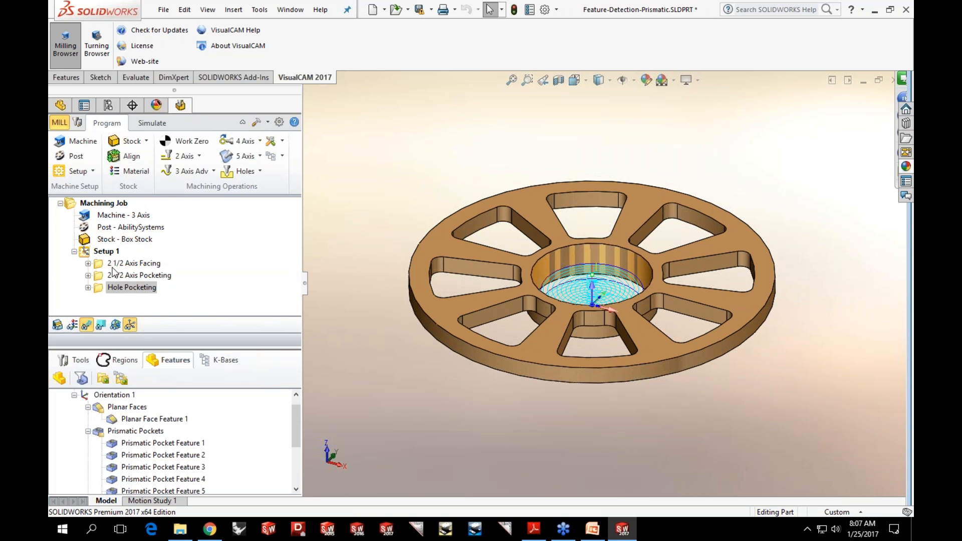
{"action": "left_click", "coordinate": [115, 263]}
{"action": "left_click", "coordinate": [115, 275]}
{"action": "left_click", "coordinate": [116, 287]}
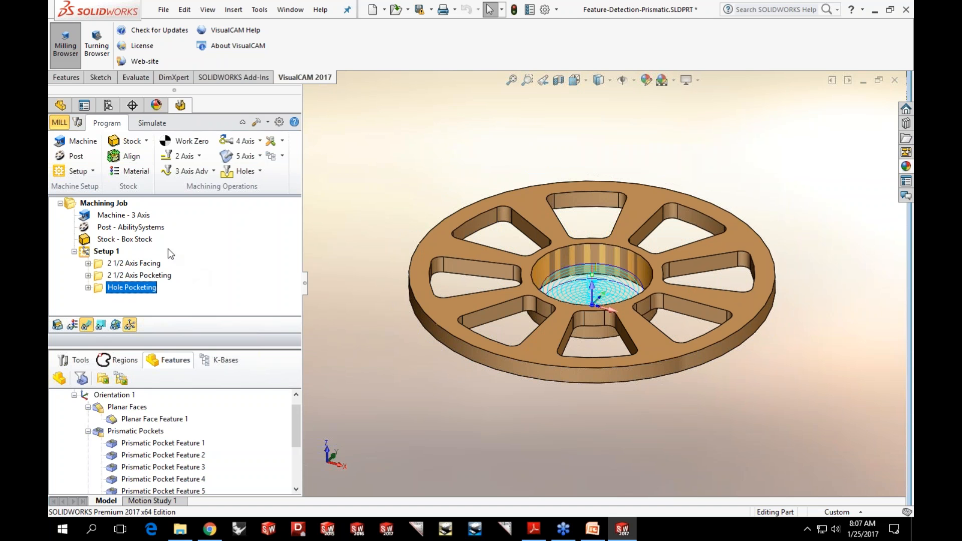
- Simulate the facing, pocketing and hole pocketing toolpaths of Setup 1 on the box stock
{"action": "left_click", "coordinate": [105, 253]}
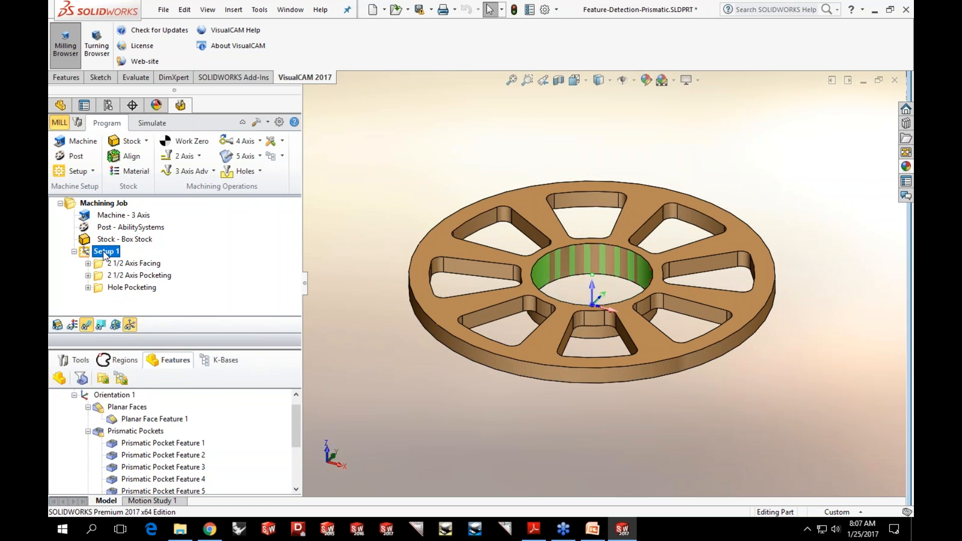
{"action": "left_click", "coordinate": [143, 124]}
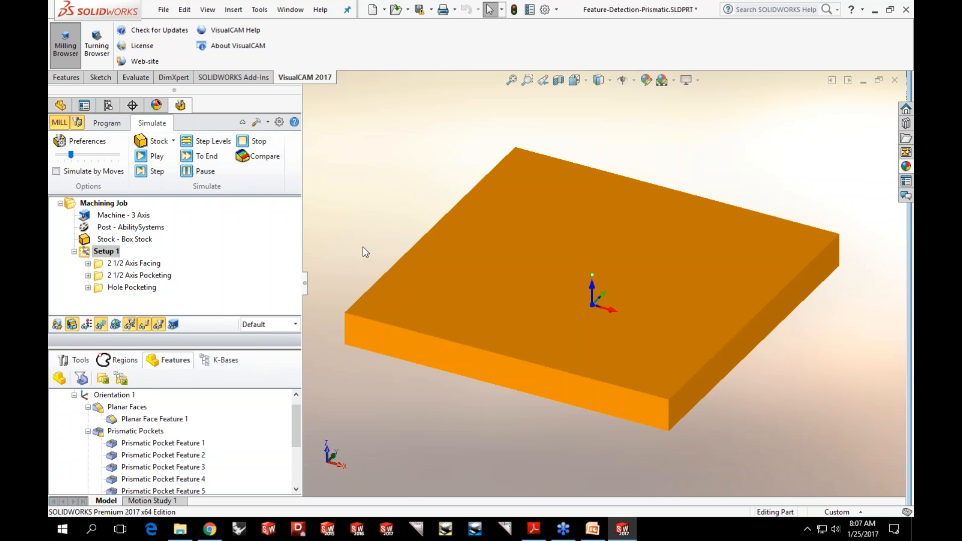
{"action": "left_click", "coordinate": [78, 360]}
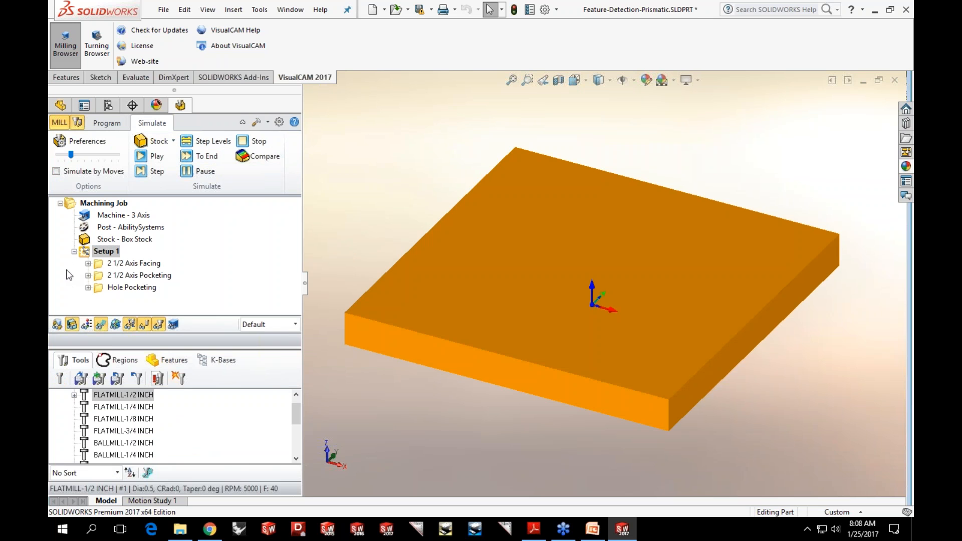
{"action": "left_click", "coordinate": [85, 253]}
{"action": "left_click", "coordinate": [150, 156]}
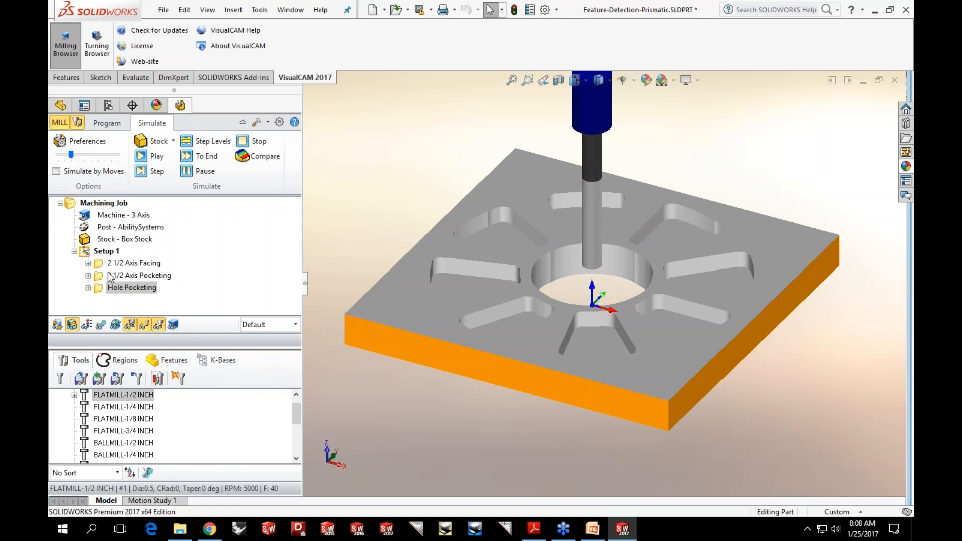
- Create a 2 1/2 axis profiling operation on Planar Face Feature 1, set its cut depth levels and generate its toolpath
{"action": "left_click", "coordinate": [108, 123]}
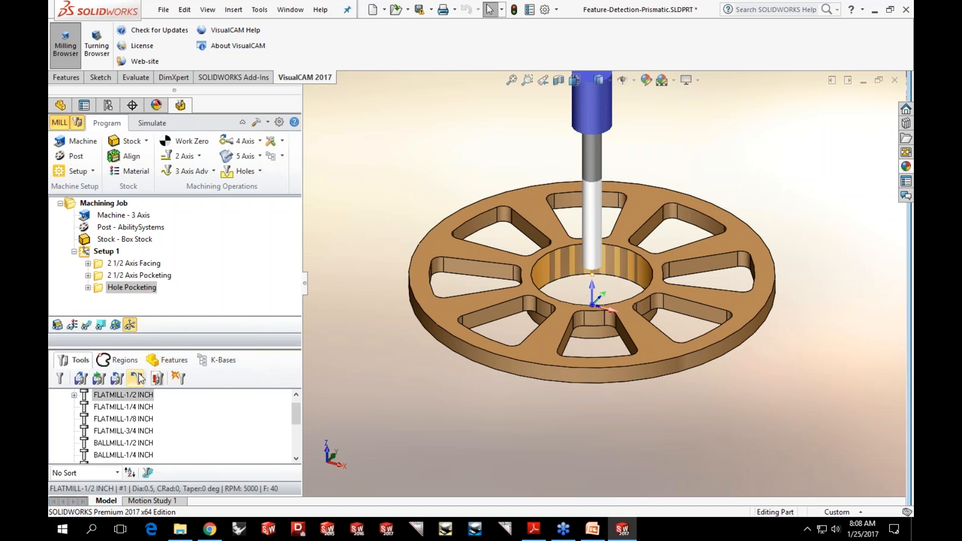
{"action": "left_click", "coordinate": [155, 368]}
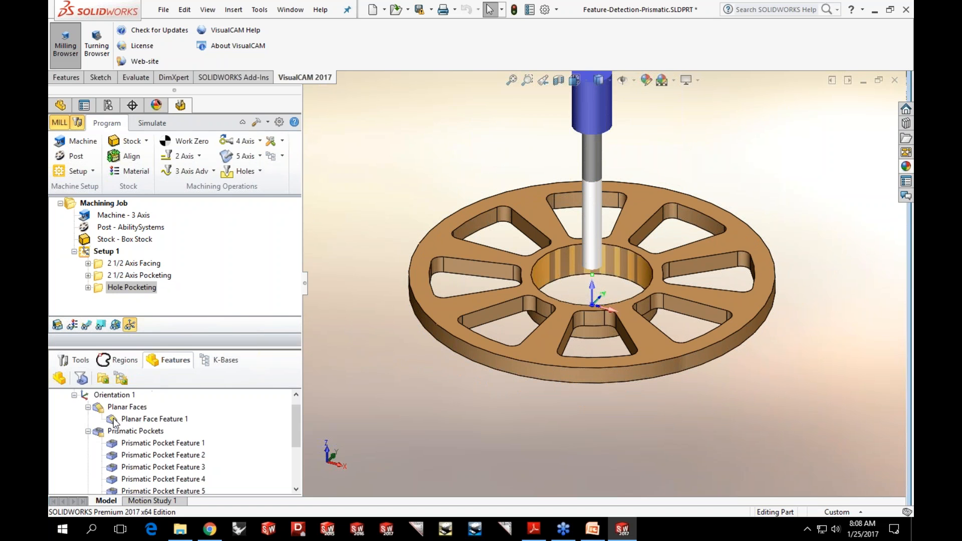
{"action": "left_click", "coordinate": [116, 421]}
{"action": "right_click", "coordinate": [116, 421]}
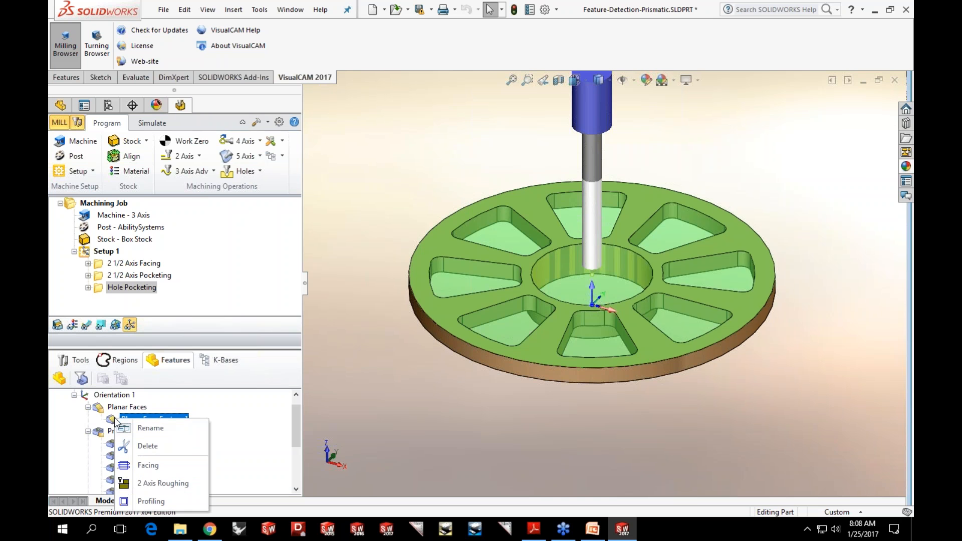
{"action": "left_click", "coordinate": [141, 501]}
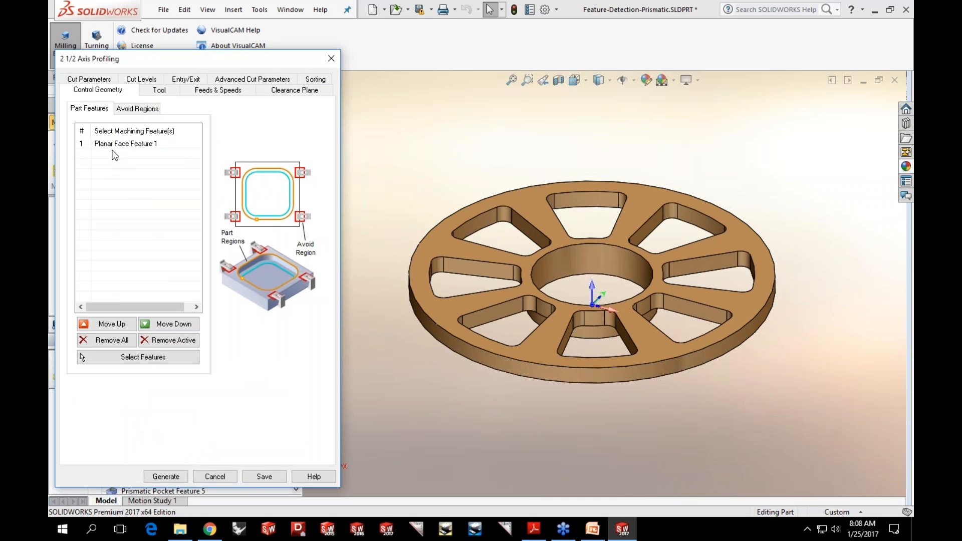
{"action": "left_click", "coordinate": [141, 79]}
{"action": "left_click", "coordinate": [147, 175]}
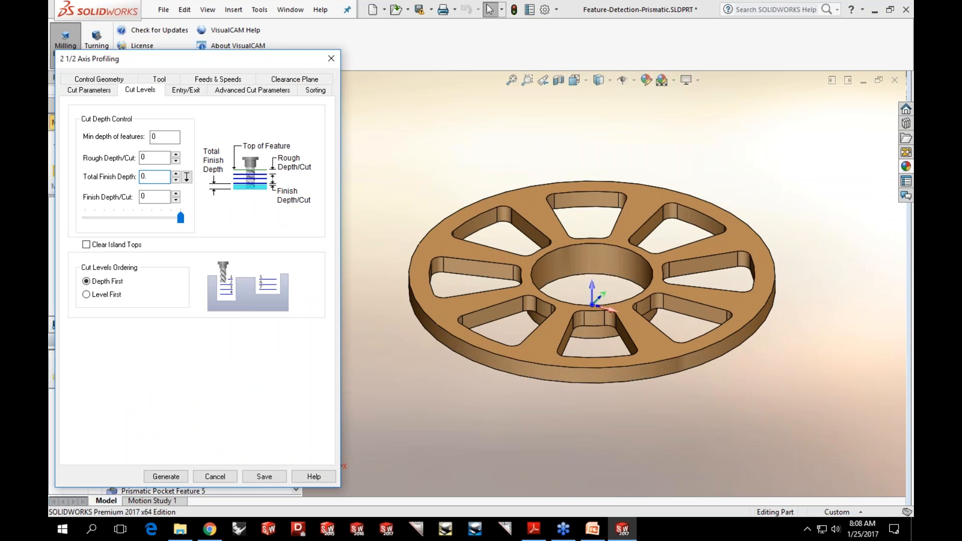
{"action": "left_click_drag", "start_coordinate": [180, 217], "coordinate": [138, 217]}
{"action": "left_click", "coordinate": [166, 475]}
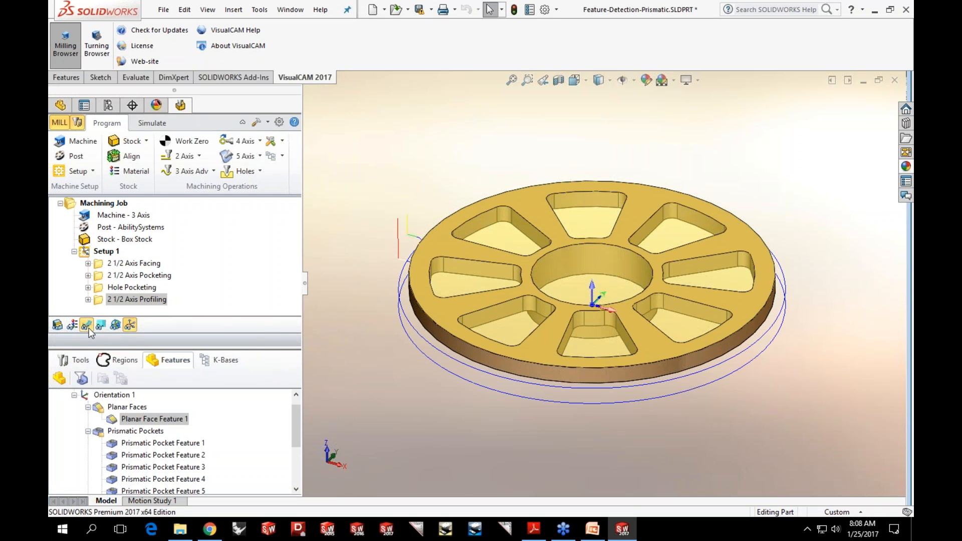
- Simulate the 2 1/2 axis profiling operation around the wheel's outer edge and return to programming Setup 1
{"action": "left_click", "coordinate": [145, 125]}
{"action": "left_click", "coordinate": [88, 358]}
{"action": "left_click", "coordinate": [146, 156]}
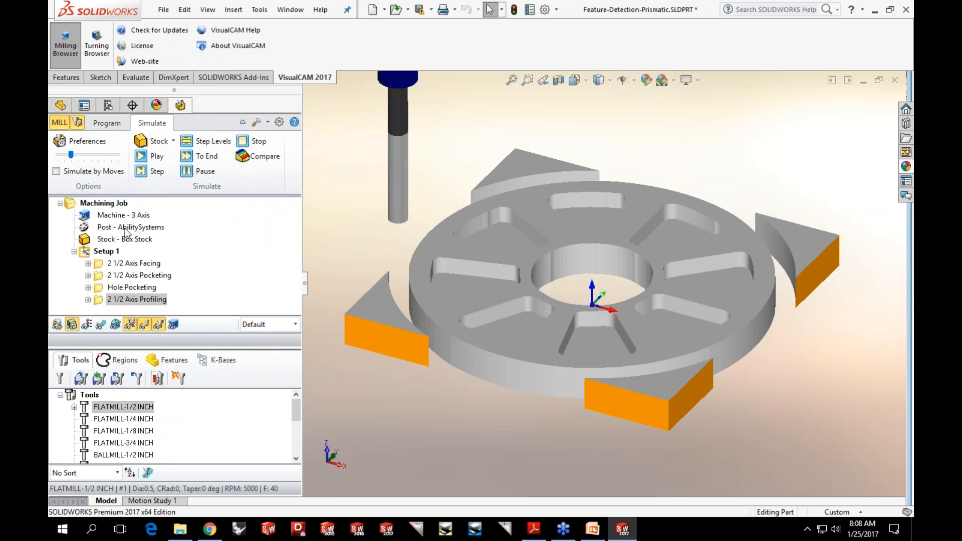
{"action": "left_click", "coordinate": [105, 252]}
{"action": "left_click", "coordinate": [104, 125]}
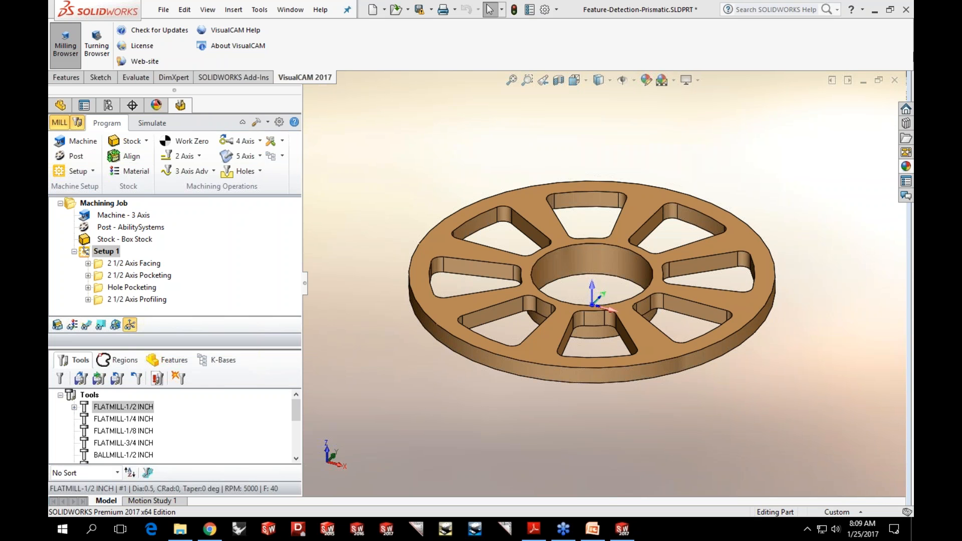
- Close the wheel part without saving and open FeatureDetection-PrismaticPart-2.SLDPRT
{"action": "left_click", "coordinate": [895, 80]}
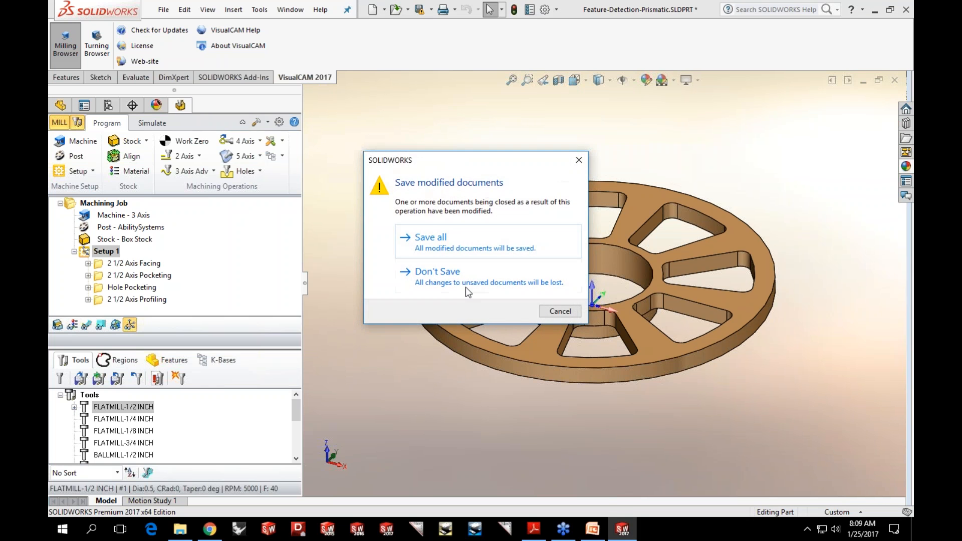
{"action": "left_click", "coordinate": [458, 284]}
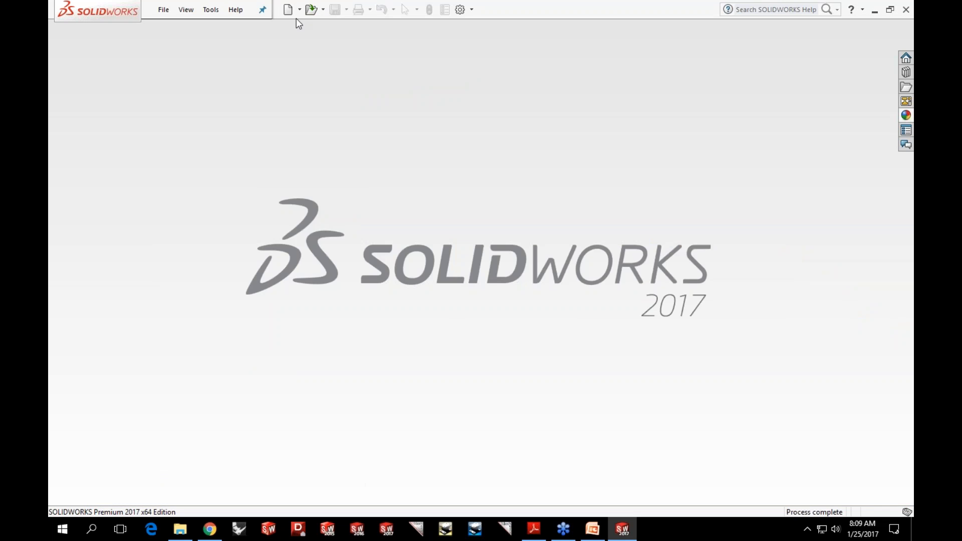
{"action": "left_click", "coordinate": [311, 9]}
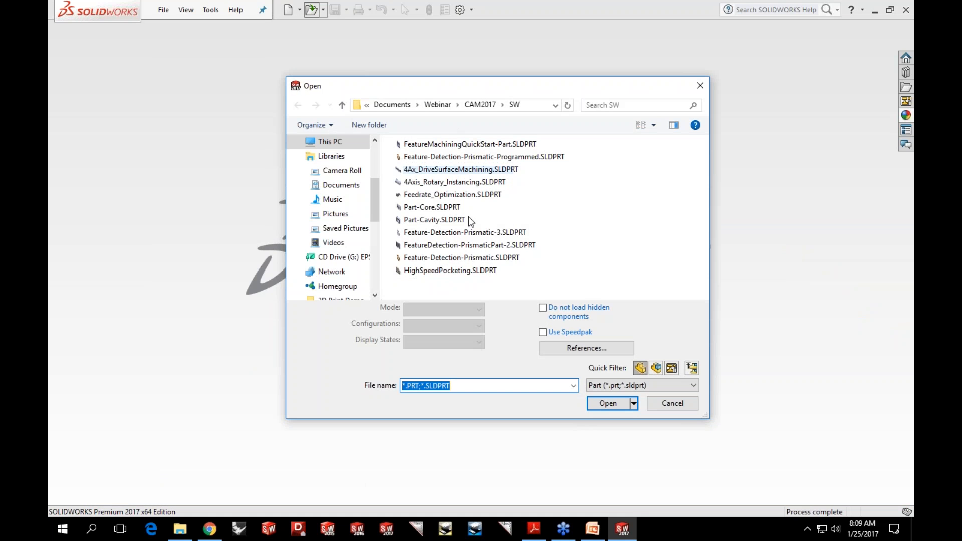
{"action": "left_click", "coordinate": [468, 245]}
{"action": "left_click", "coordinate": [607, 386]}
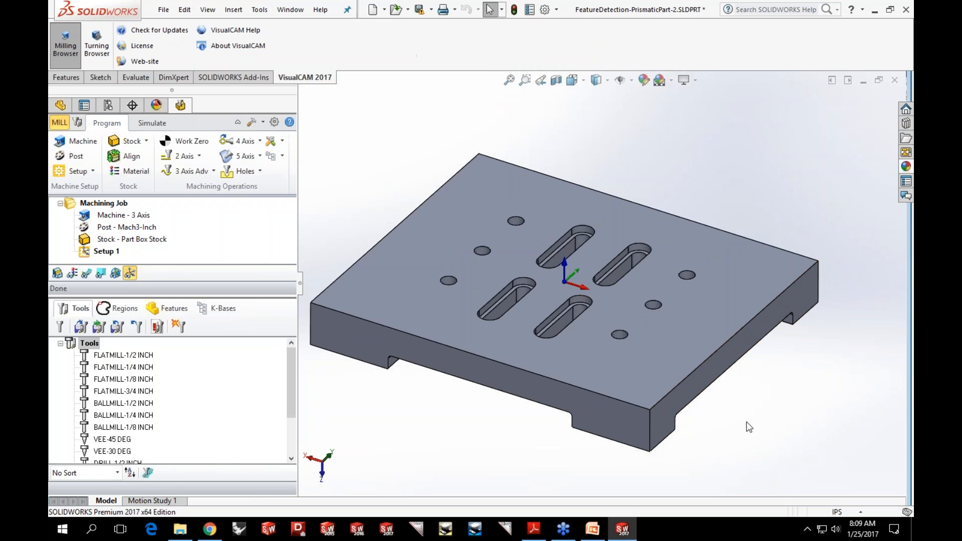
- Examine the stepped slots and holes in the plate from several angles
{"action": "scroll", "coordinate": [534, 419], "scroll_direction": "down", "scroll_amount": 2}
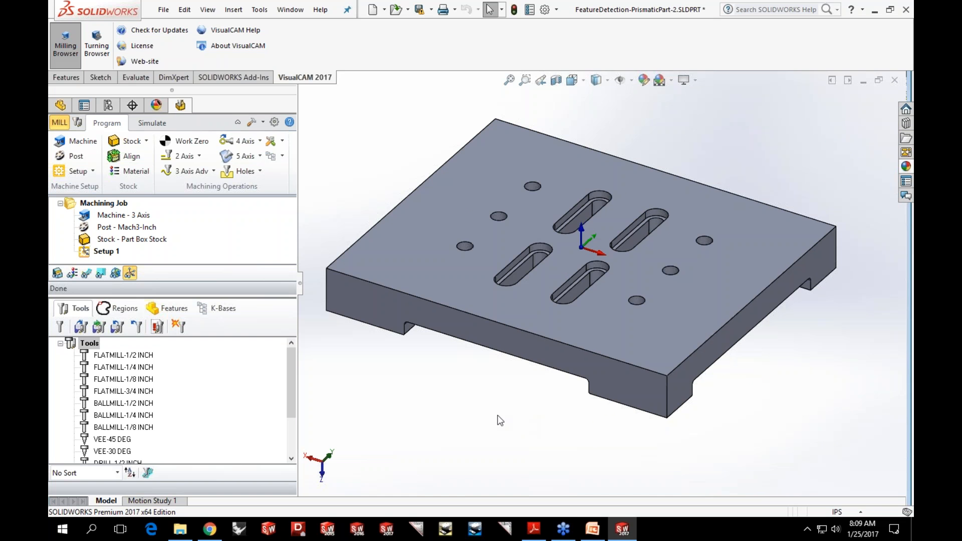
{"action": "mouse_move", "coordinate": [537, 236]}
{"action": "middle_mouse_down"}
{"action": "mouse_move", "coordinate": [550, 309]}
{"action": "mouse_move", "coordinate": [536, 290]}
{"action": "mouse_move", "coordinate": [542, 252]}
{"action": "middle_mouse_up"}
{"action": "scroll", "coordinate": [571, 204], "scroll_direction": "down", "scroll_amount": 4}
{"action": "middle_click", "coordinate": [572, 216]}
{"action": "mouse_move", "coordinate": [572, 217]}
{"action": "middle_mouse_down"}
{"action": "mouse_move", "coordinate": [581, 229]}
{"action": "mouse_move", "coordinate": [581, 215]}
{"action": "middle_mouse_up"}
{"action": "mouse_move", "coordinate": [627, 257]}
{"action": "middle_mouse_down"}
{"action": "mouse_move", "coordinate": [630, 305]}
{"action": "mouse_move", "coordinate": [624, 273]}
{"action": "middle_mouse_up"}
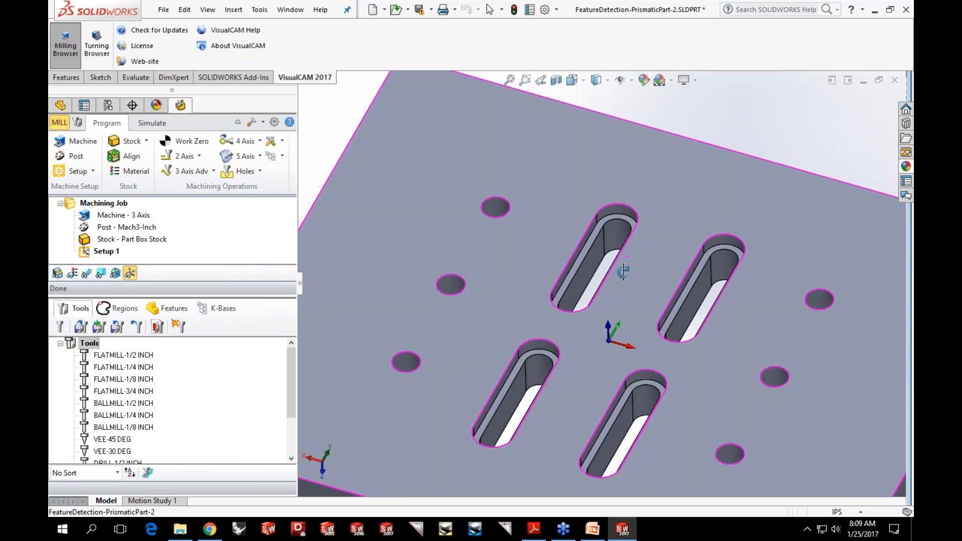
{"action": "scroll", "coordinate": [554, 270], "scroll_direction": "up", "scroll_amount": 3}
{"action": "scroll", "coordinate": [644, 356], "scroll_direction": "down", "scroll_amount": 2}
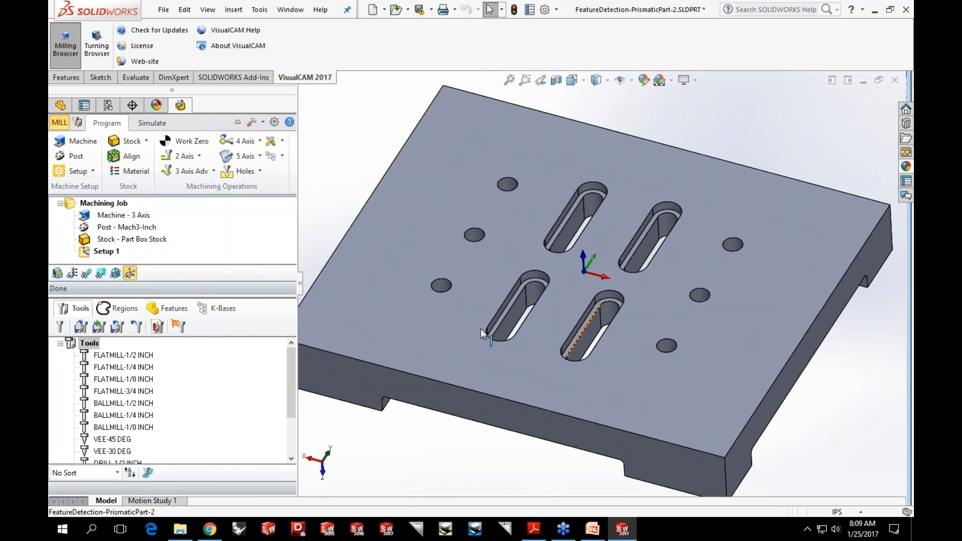
- Detect the machining features from the plate's large upper flat face
{"action": "left_click", "coordinate": [165, 313]}
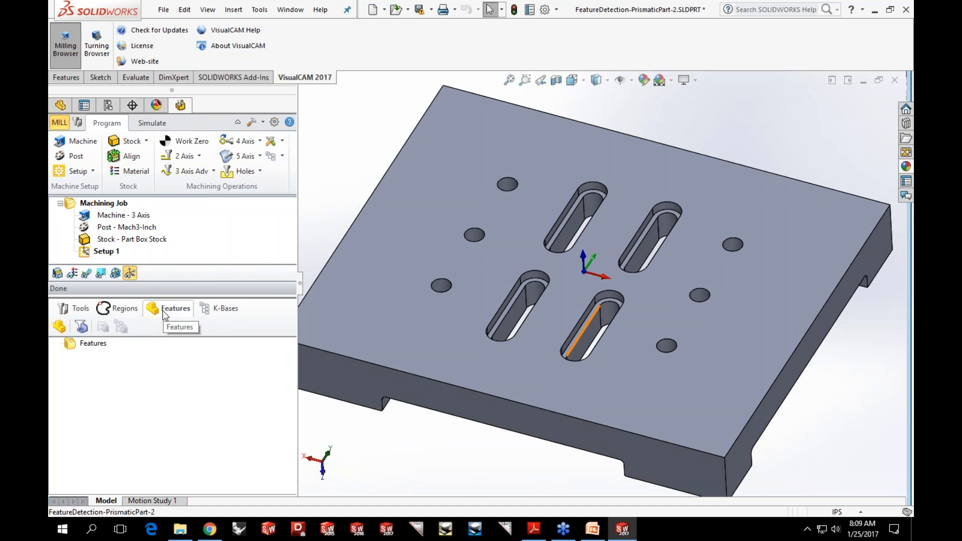
{"action": "left_click", "coordinate": [61, 327]}
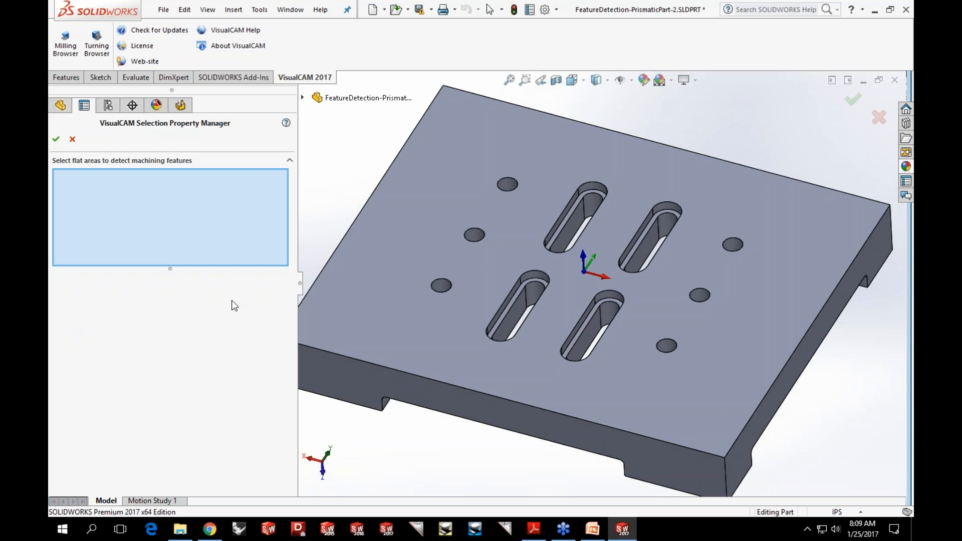
{"action": "left_click", "coordinate": [423, 321]}
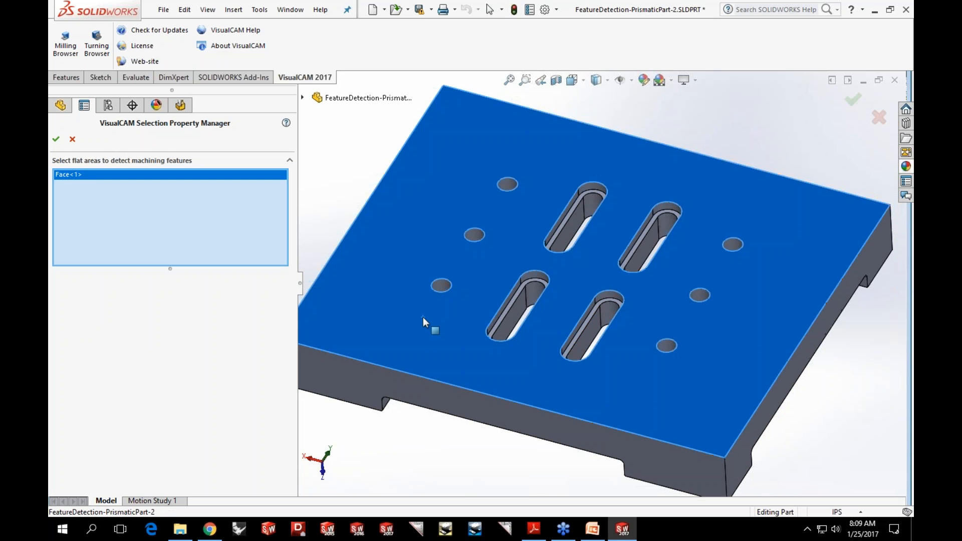
{"action": "left_click", "coordinate": [56, 139]}
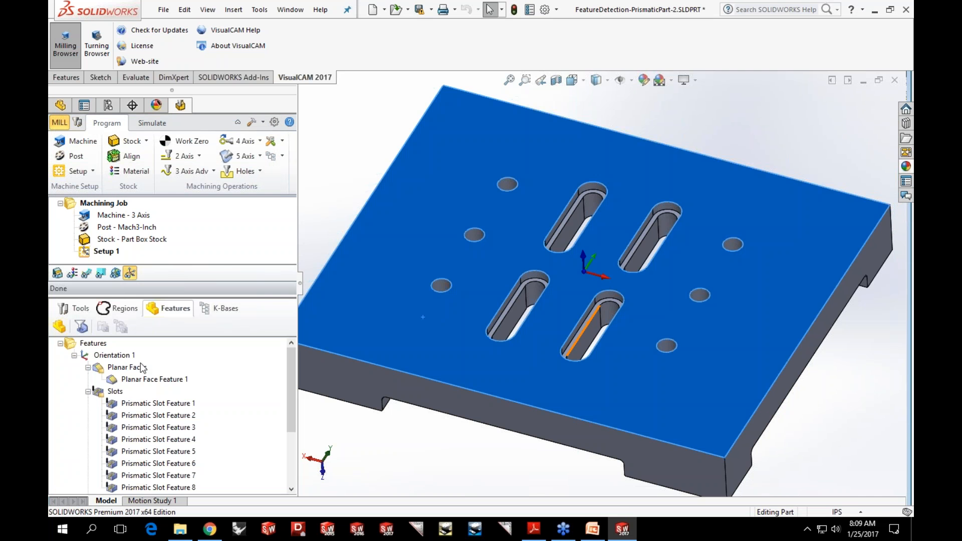
- Review the detected planar face feature and Prismatic Slot Features 1 through 8 on the plate
{"action": "left_click", "coordinate": [129, 384]}
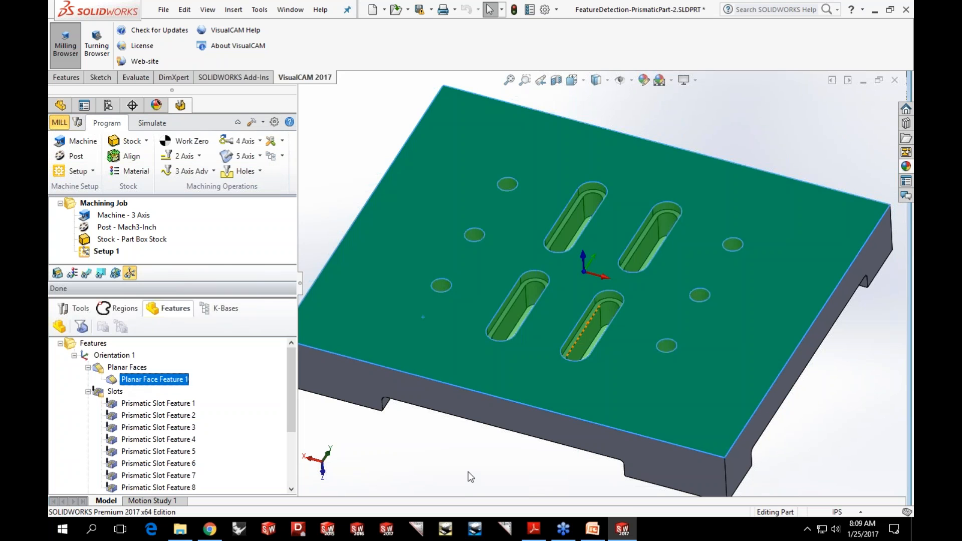
{"action": "left_click", "coordinate": [115, 391]}
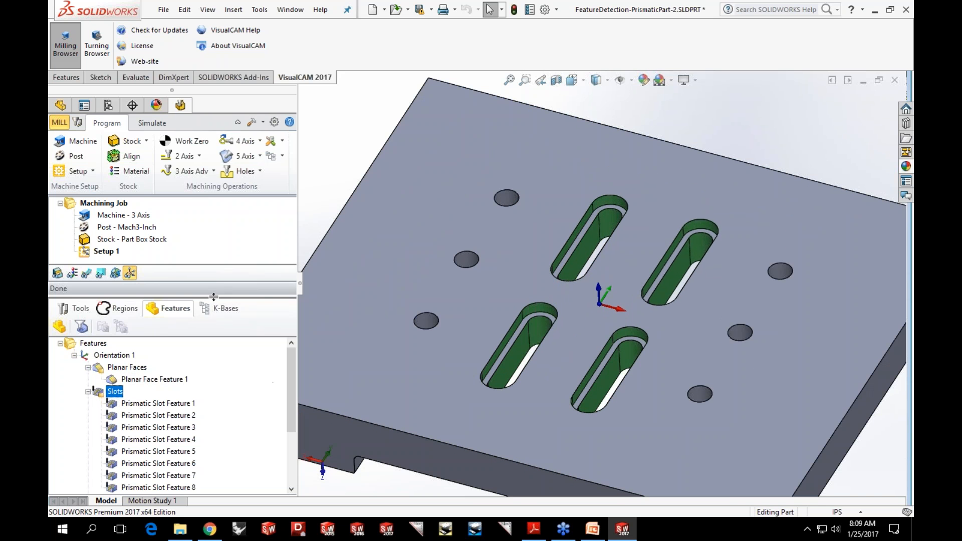
{"action": "left_click_drag", "start_coordinate": [215, 295], "coordinate": [218, 251]}
{"action": "left_click", "coordinate": [183, 359]}
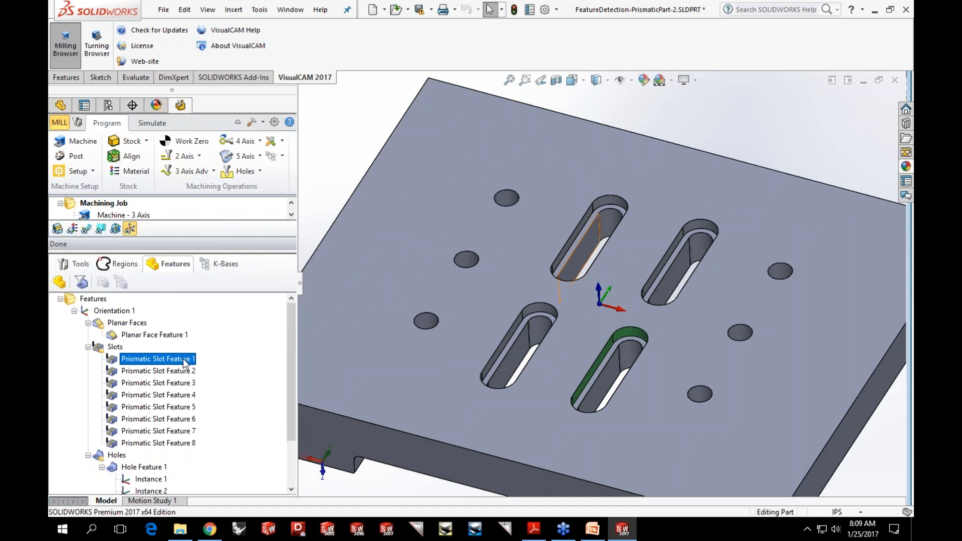
{"action": "left_click", "coordinate": [179, 372]}
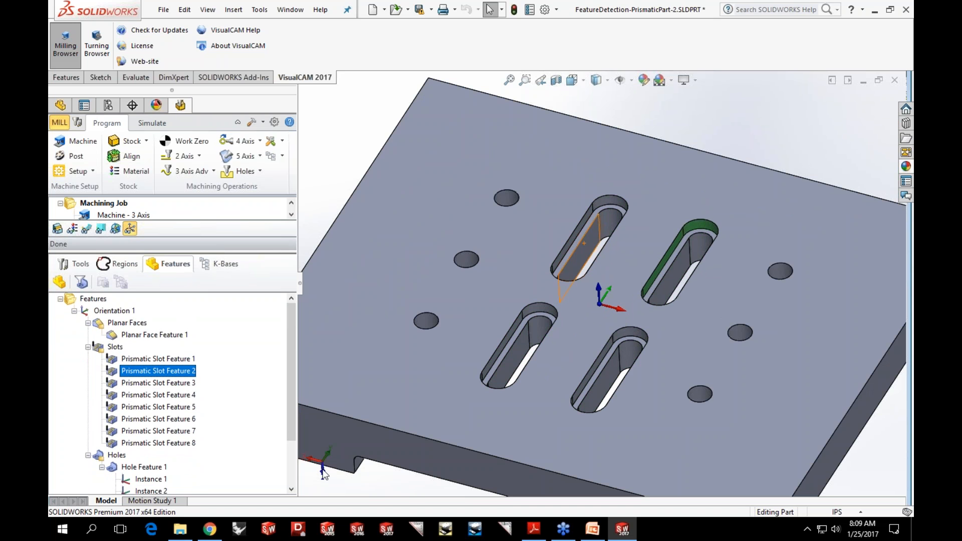
{"action": "left_click", "coordinate": [156, 385]}
{"action": "left_click", "coordinate": [157, 395]}
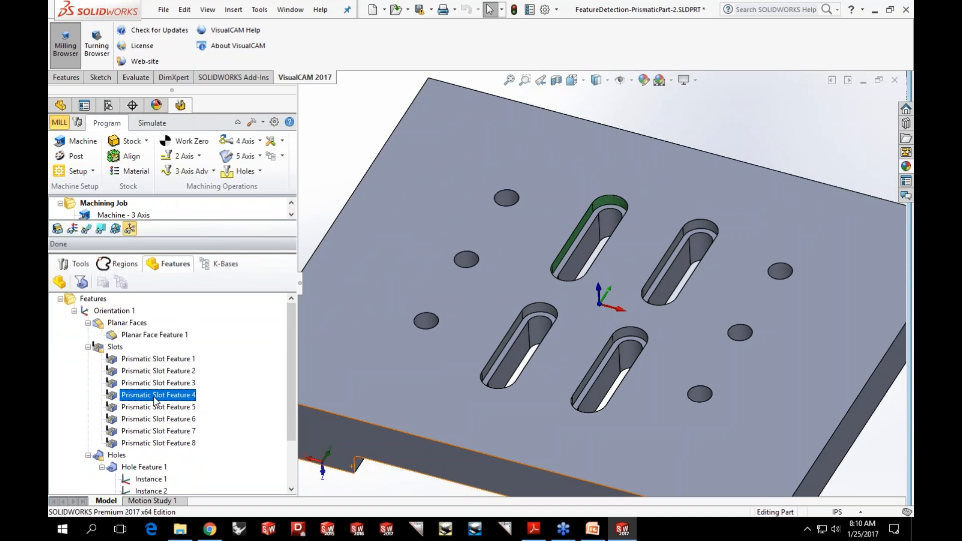
{"action": "left_click", "coordinate": [159, 408]}
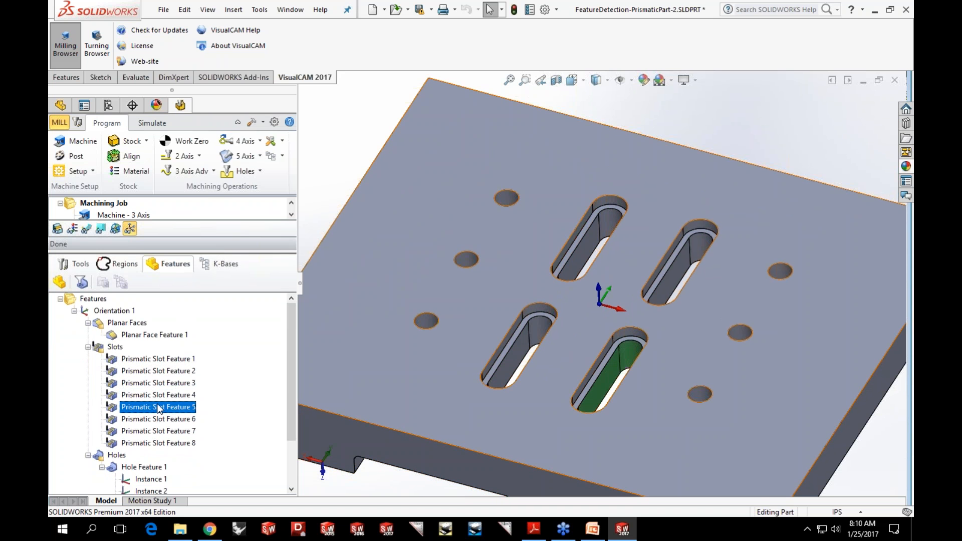
{"action": "left_click", "coordinate": [165, 419]}
{"action": "left_click", "coordinate": [168, 432]}
{"action": "left_click", "coordinate": [168, 444]}
- Create a 2 1/2 axis slotting operation for Prismatic Slot Features 1 to 4 with the FLATMILL-1/2 INCH tool and generate its toolpath
{"action": "left_click", "coordinate": [167, 360]}
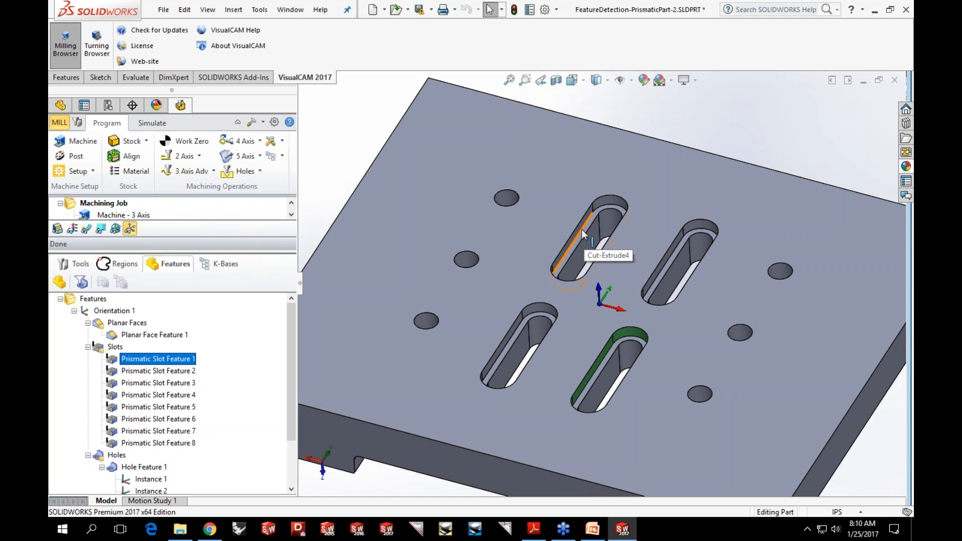
{"action": "left_click", "coordinate": [146, 395], "text": "shift"}
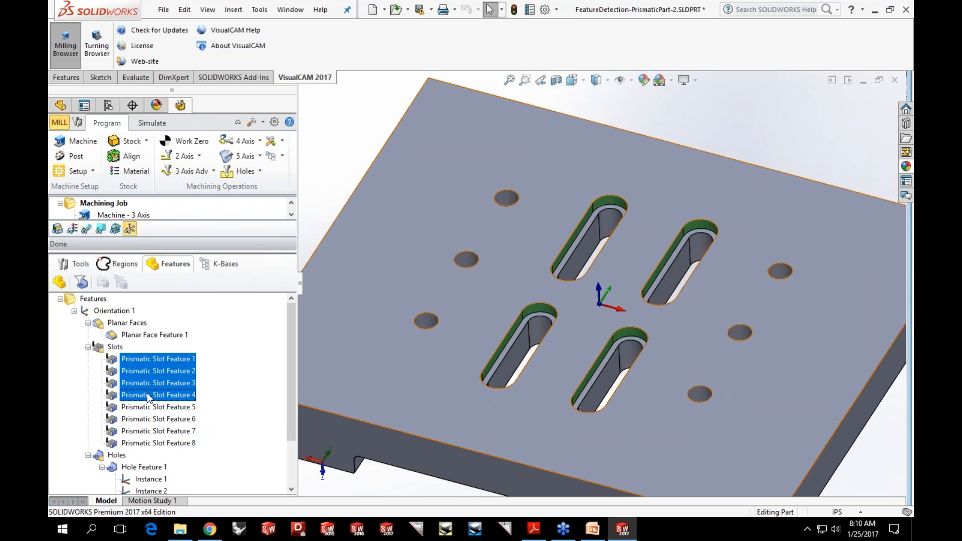
{"action": "right_click", "coordinate": [147, 398]}
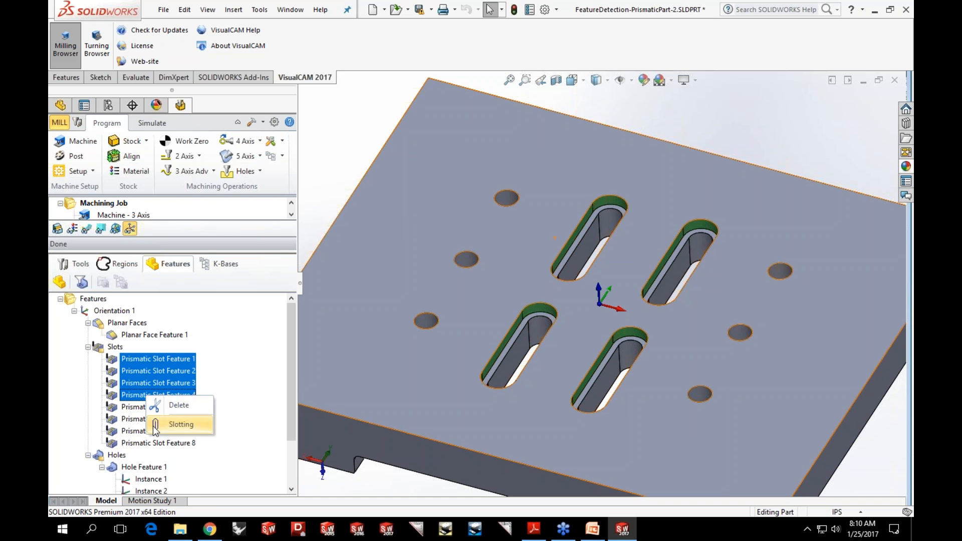
{"action": "left_click", "coordinate": [156, 429]}
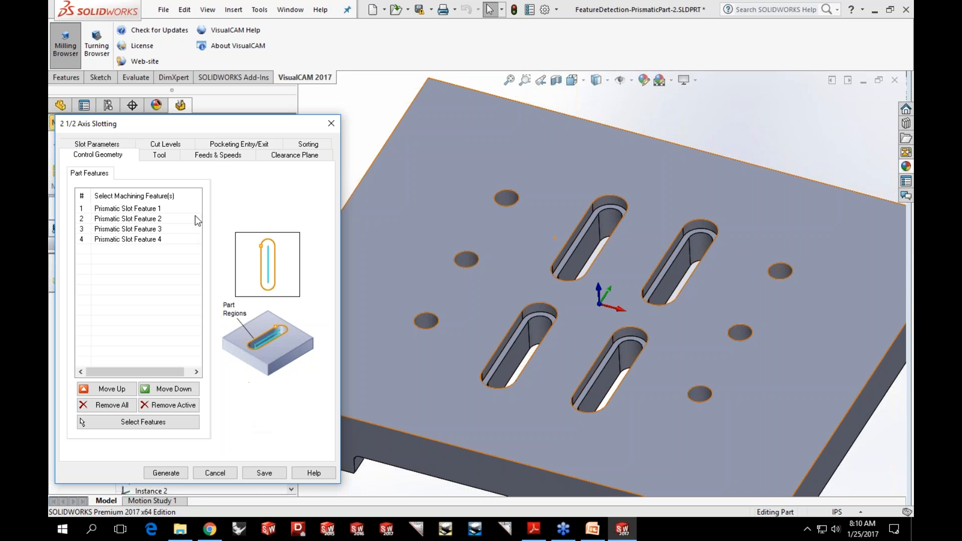
{"action": "left_click", "coordinate": [160, 156]}
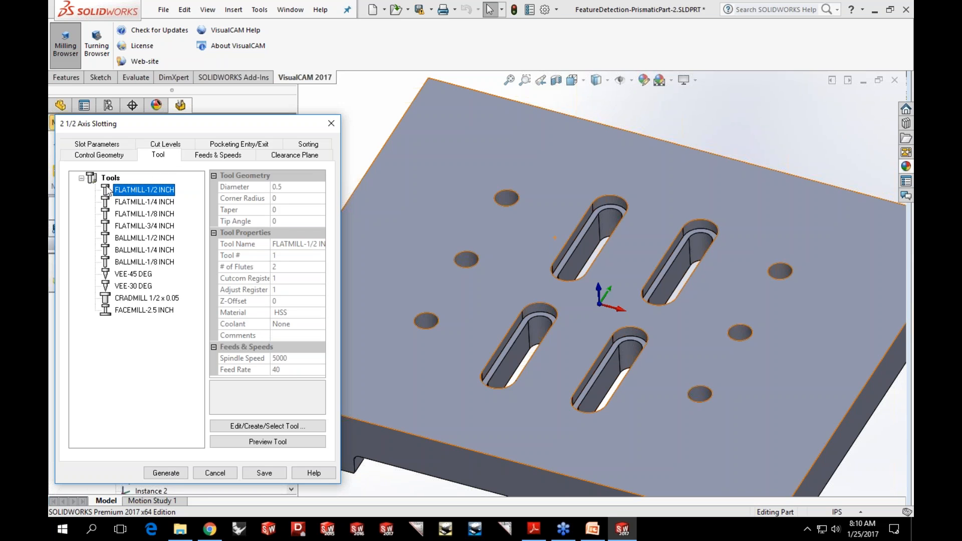
{"action": "left_click", "coordinate": [171, 473]}
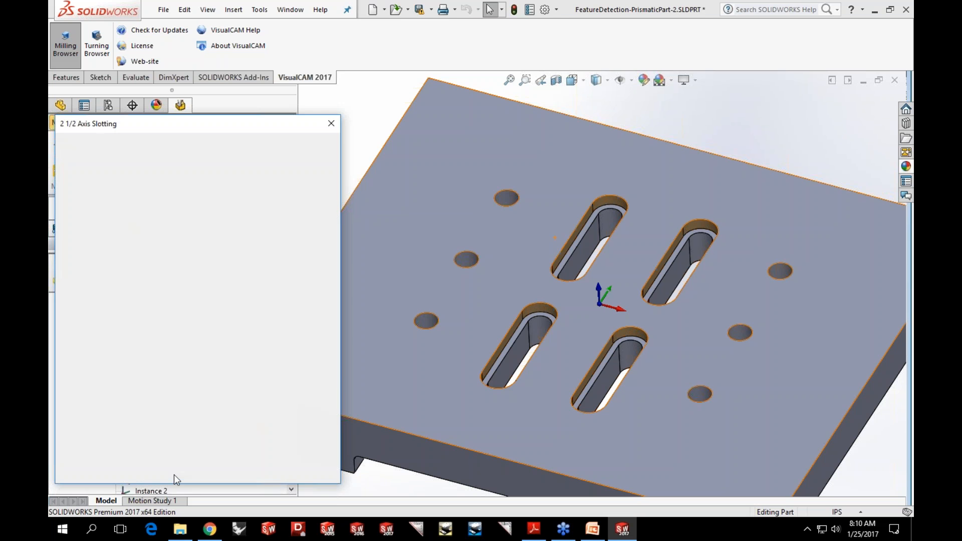
- Display the slotting toolpath and examine its cutting moves inside the upper slot levels of the plate
{"action": "left_click", "coordinate": [86, 232]}
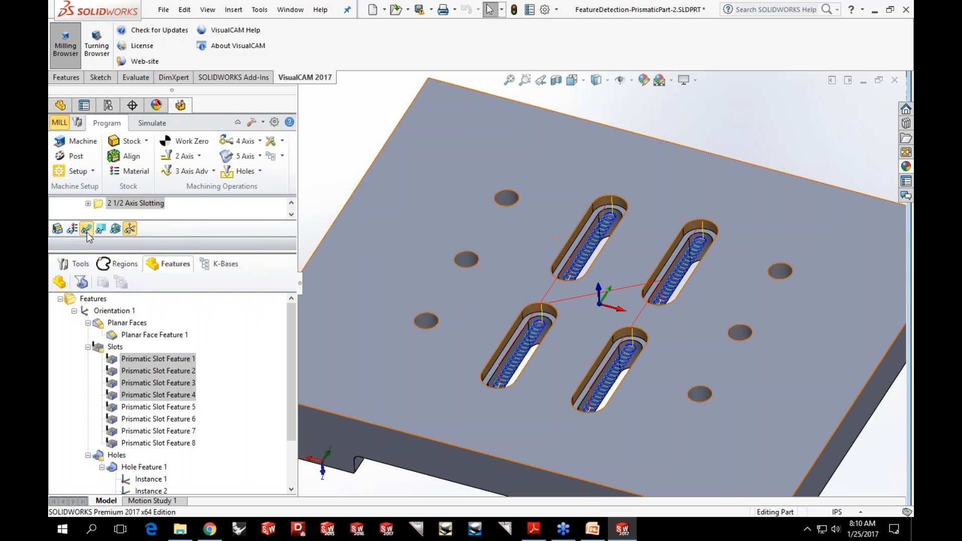
{"action": "left_click_drag", "start_coordinate": [152, 253], "coordinate": [152, 319]}
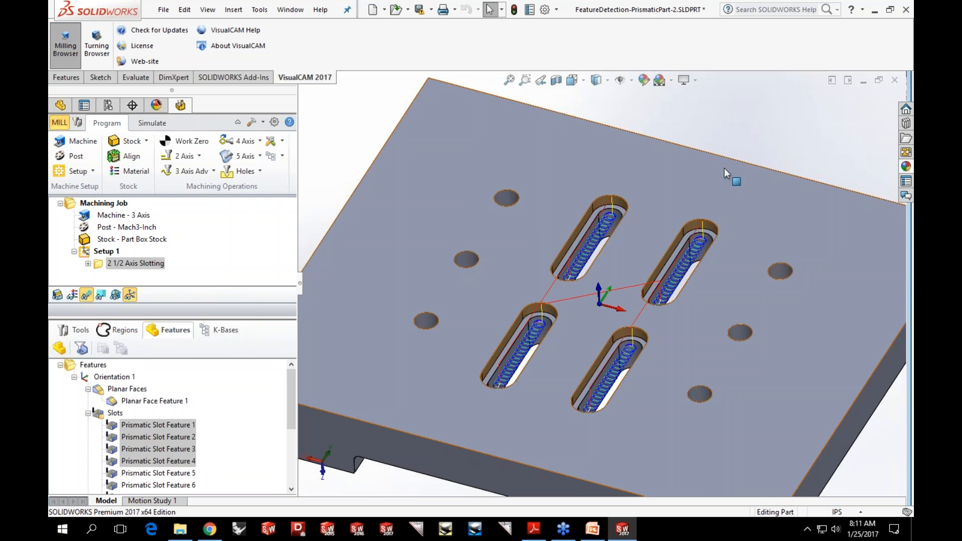
{"action": "scroll", "coordinate": [611, 210], "scroll_direction": "down", "scroll_amount": 6}
{"action": "middle_click_drag", "start_coordinate": [580, 290], "coordinate": [574, 260]}
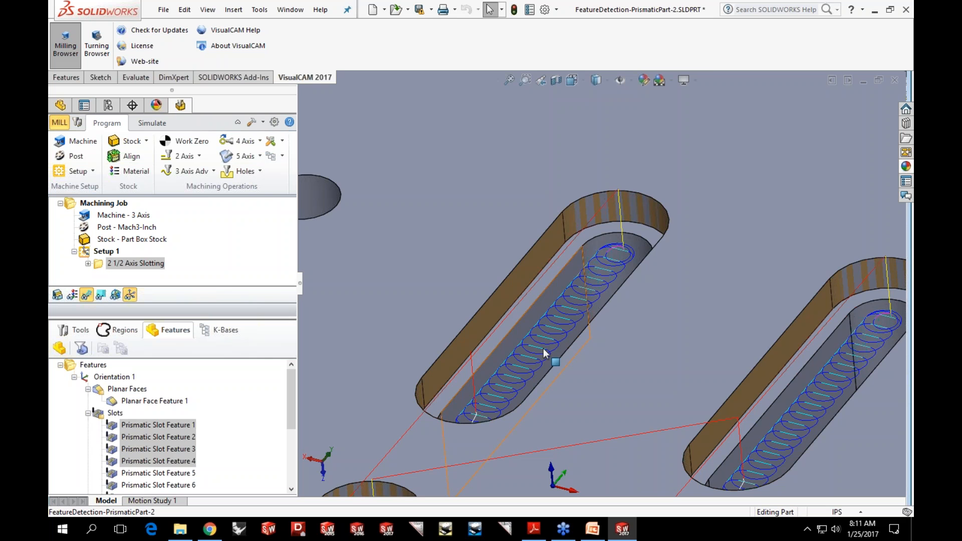
{"action": "scroll", "coordinate": [531, 315], "scroll_direction": "up", "scroll_amount": 5}
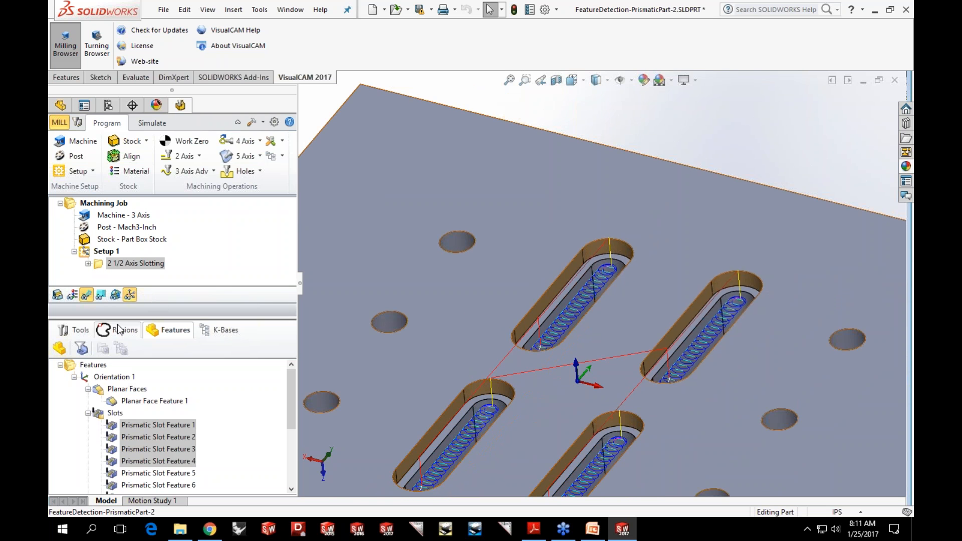
- Create a 2 1/2 axis slotting operation for Prismatic Slot Features 5 to 8 with the FLATMILL-1/2 INCH tool and generate its toolpath
{"action": "scroll", "coordinate": [189, 392], "scroll_direction": "down", "scroll_amount": 2}
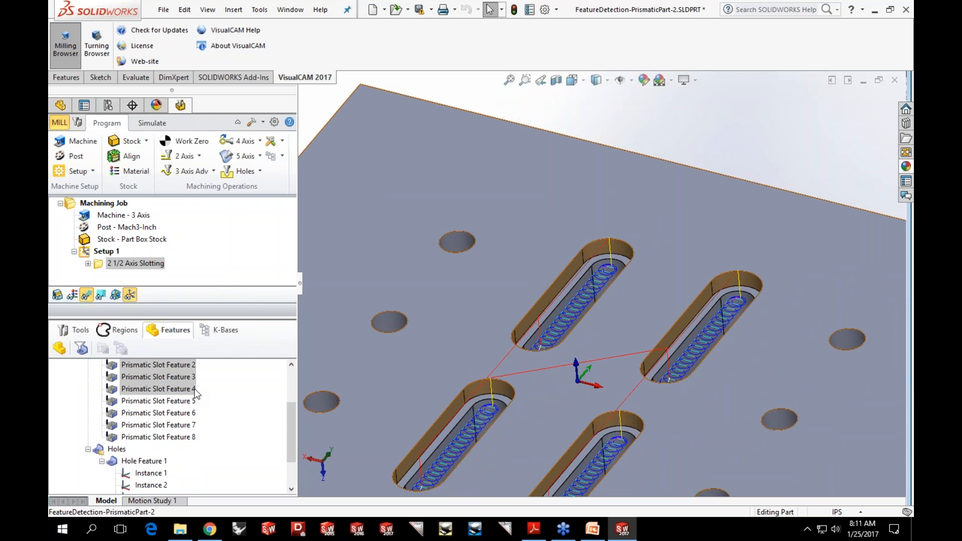
{"action": "left_click", "coordinate": [170, 399]}
{"action": "left_click", "coordinate": [161, 434], "text": "shift"}
{"action": "right_click", "coordinate": [159, 434]}
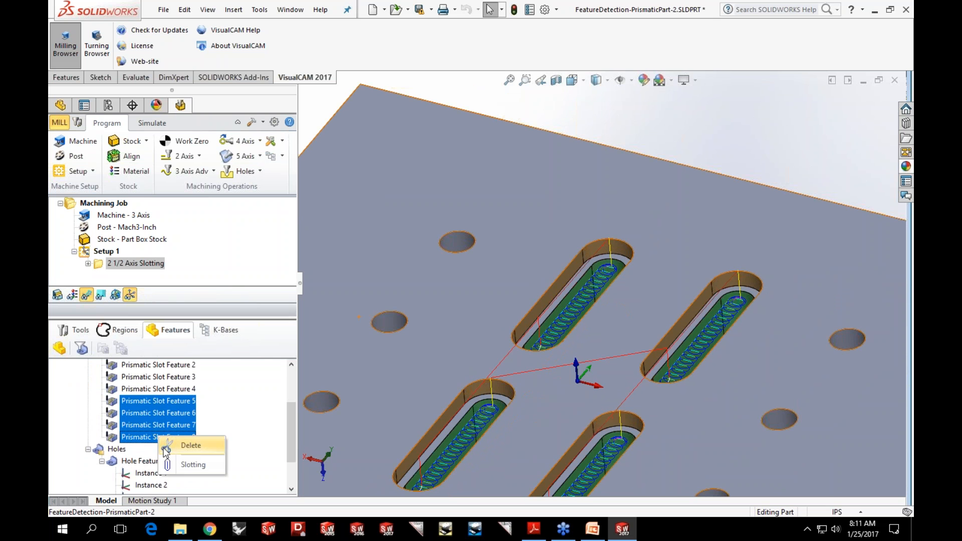
{"action": "left_click", "coordinate": [176, 466]}
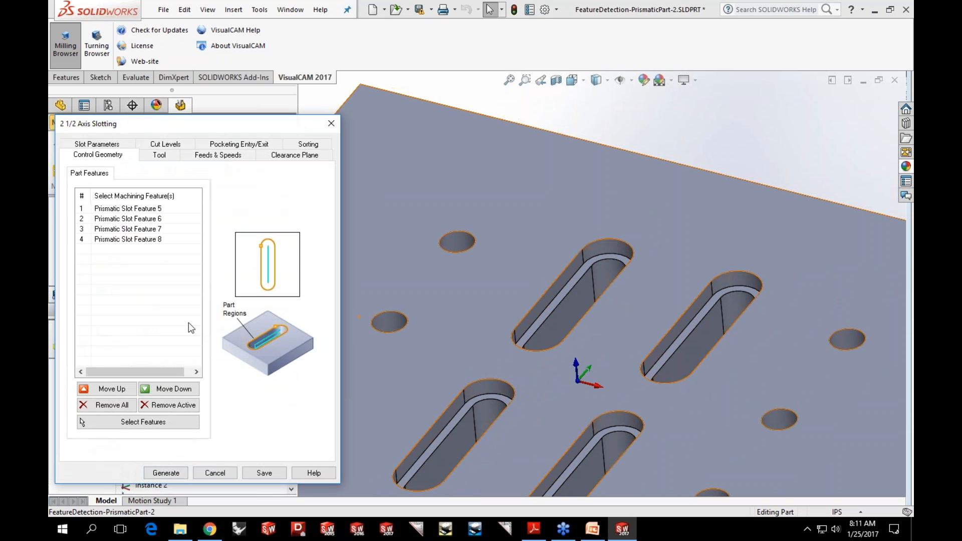
{"action": "left_click", "coordinate": [159, 156]}
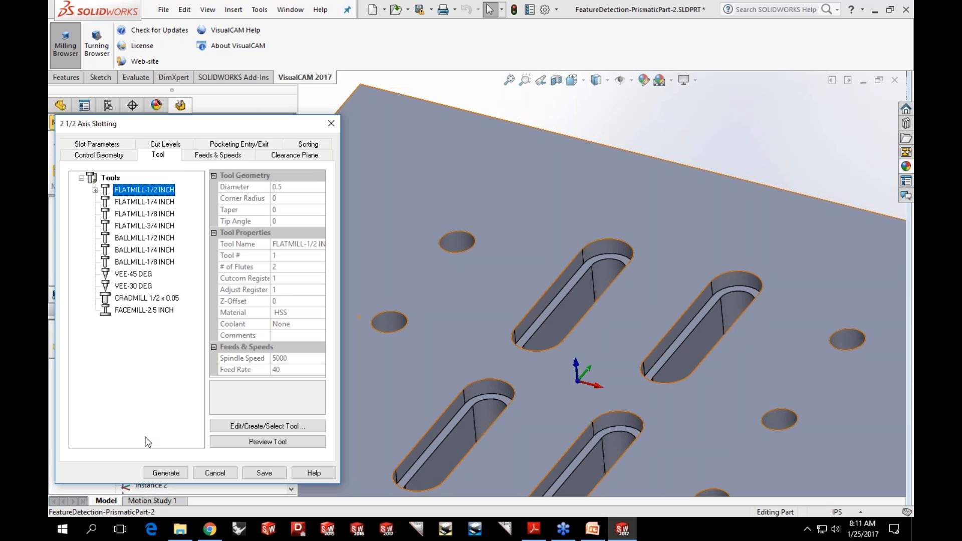
{"action": "left_click", "coordinate": [163, 471]}
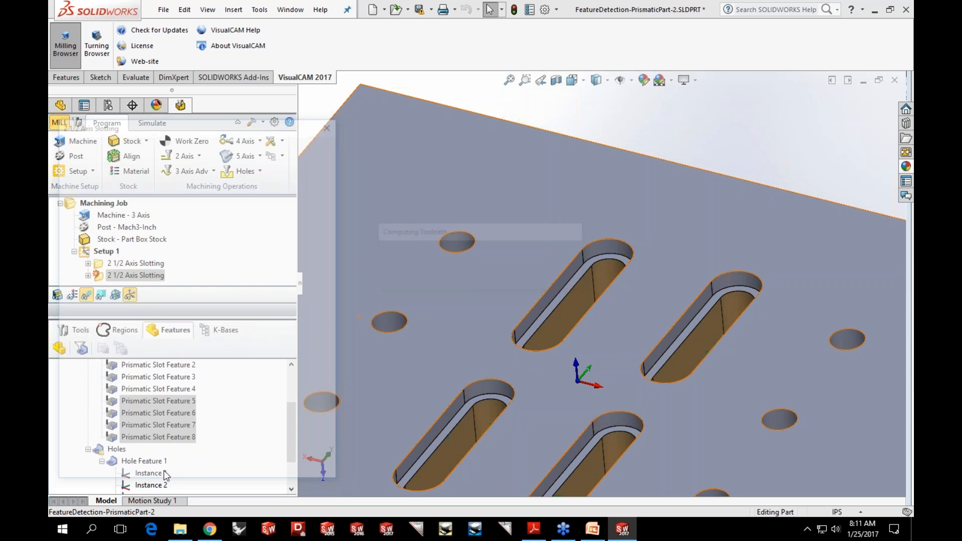
{"action": "middle_click_drag", "start_coordinate": [623, 377], "coordinate": [636, 417]}
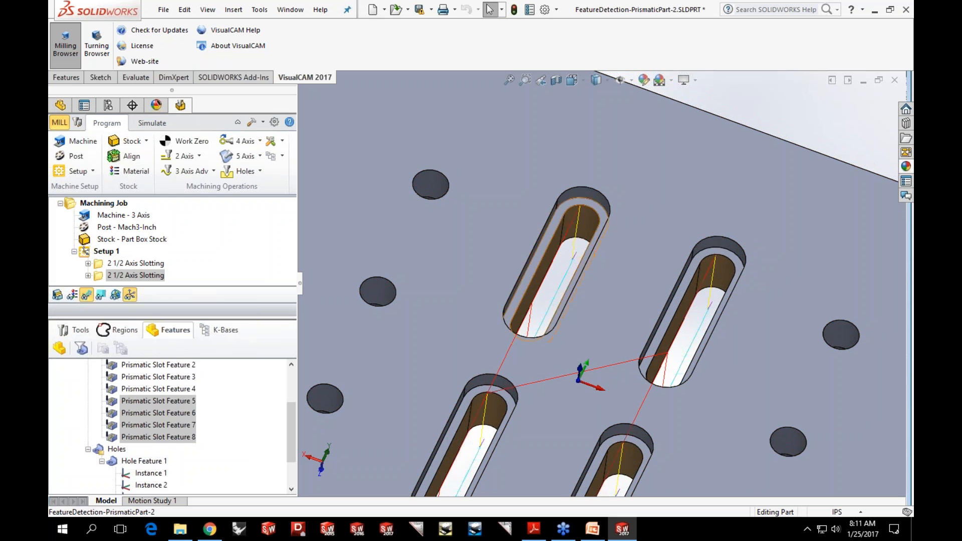
{"action": "middle_click_drag", "start_coordinate": [575, 260], "coordinate": [561, 235]}
{"action": "scroll", "coordinate": [560, 234], "scroll_direction": "up", "scroll_amount": 2}
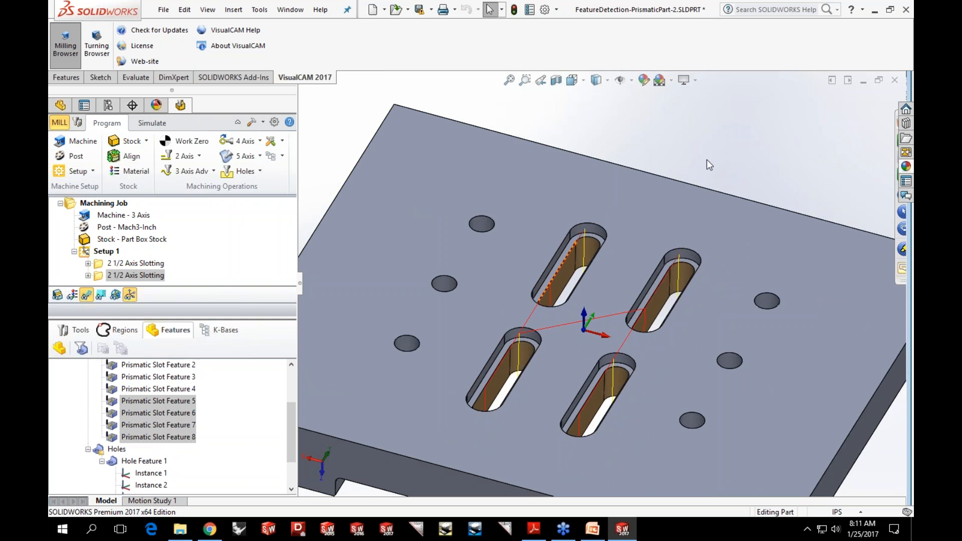
- Create a region-based 2 1/2 axis slotting operation from the upper edge loop of the plate's rear-left slot and generate its toolpath
{"action": "left_click", "coordinate": [199, 155]}
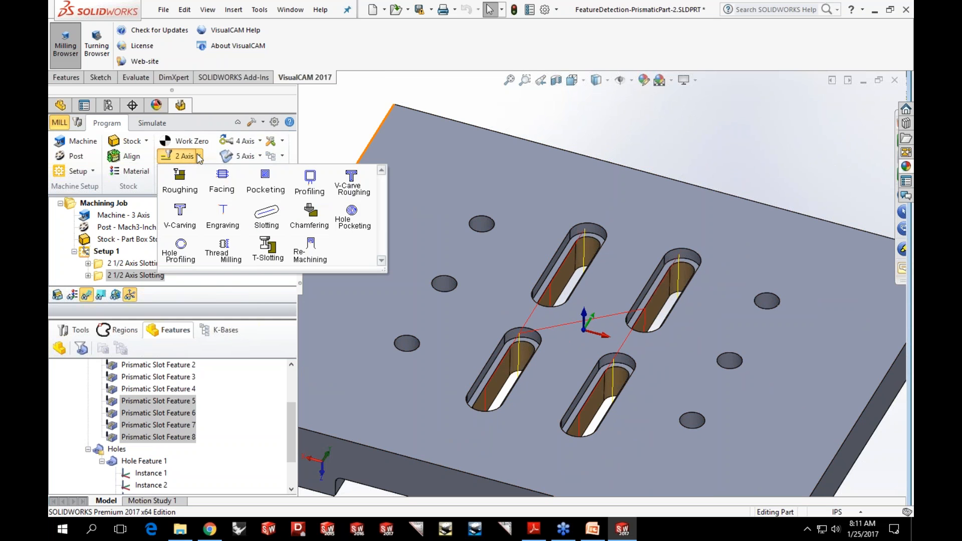
{"action": "left_click", "coordinate": [267, 215]}
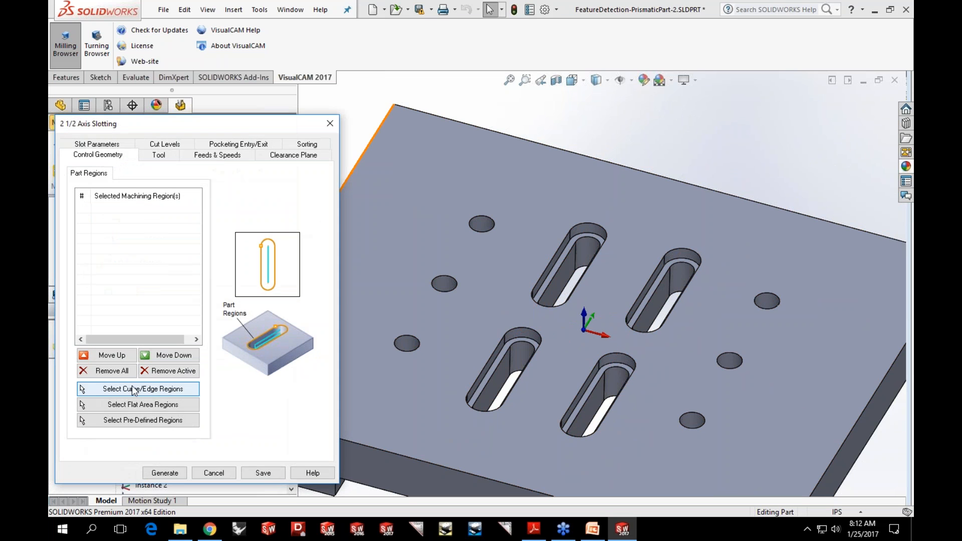
{"action": "left_click", "coordinate": [136, 391]}
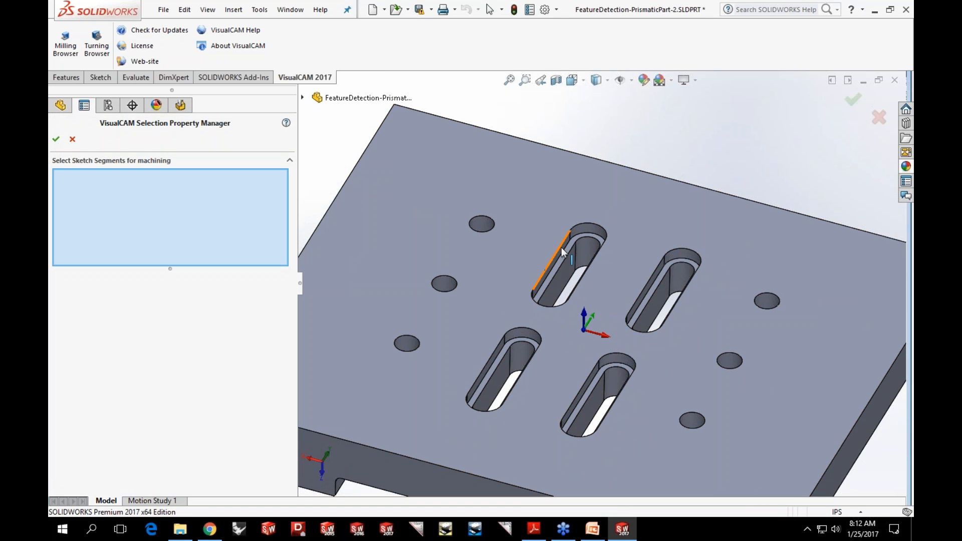
{"action": "right_click", "coordinate": [561, 247]}
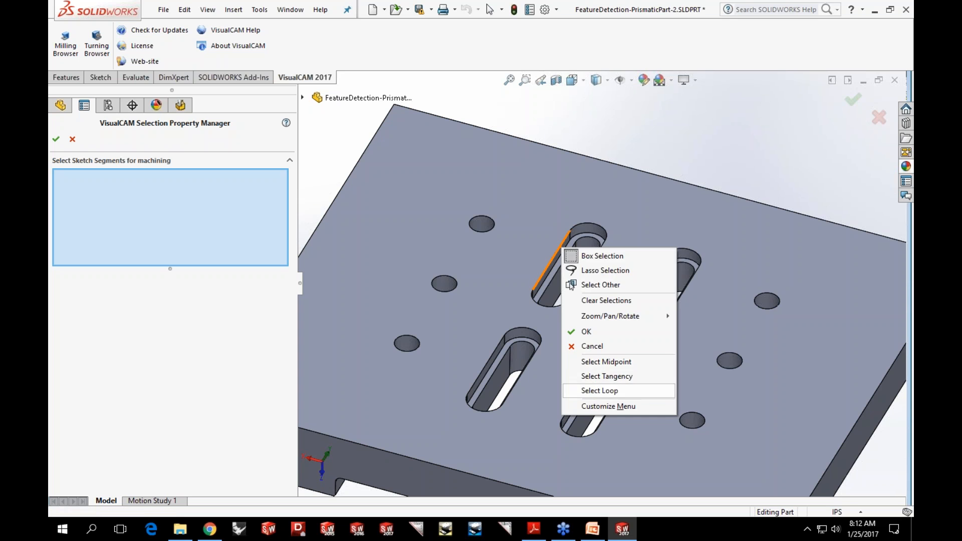
{"action": "left_click", "coordinate": [601, 390]}
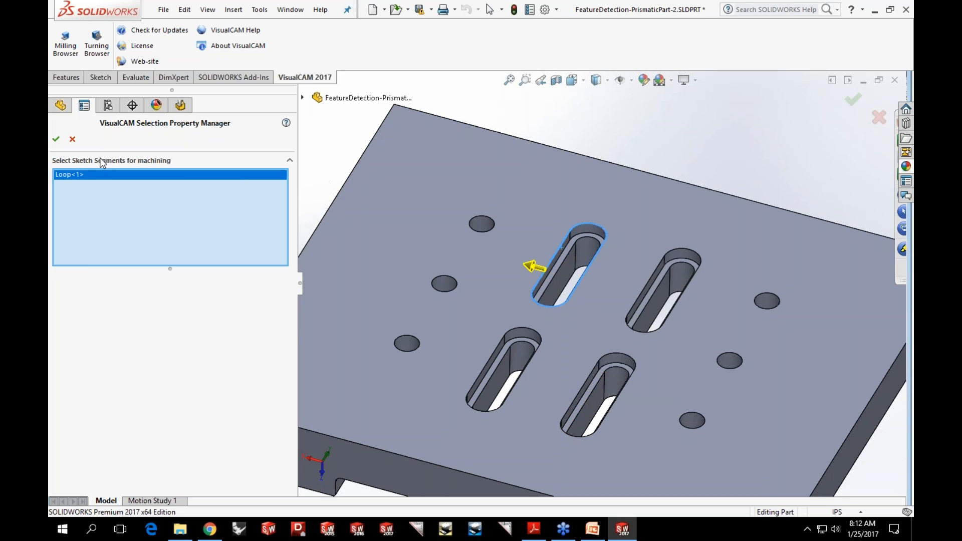
{"action": "left_click", "coordinate": [56, 140]}
{"action": "left_click", "coordinate": [157, 155]}
{"action": "left_click", "coordinate": [165, 473]}
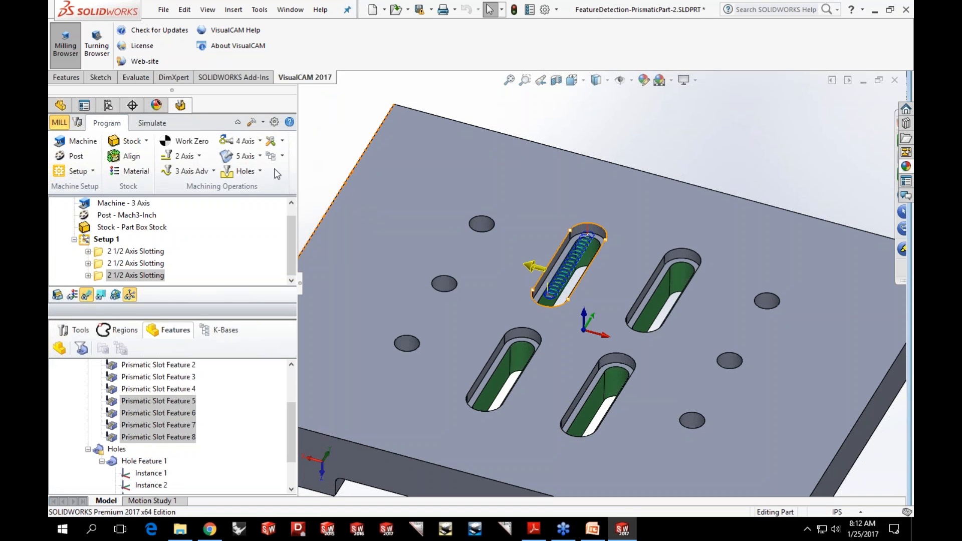
{"action": "left_click", "coordinate": [170, 156]}
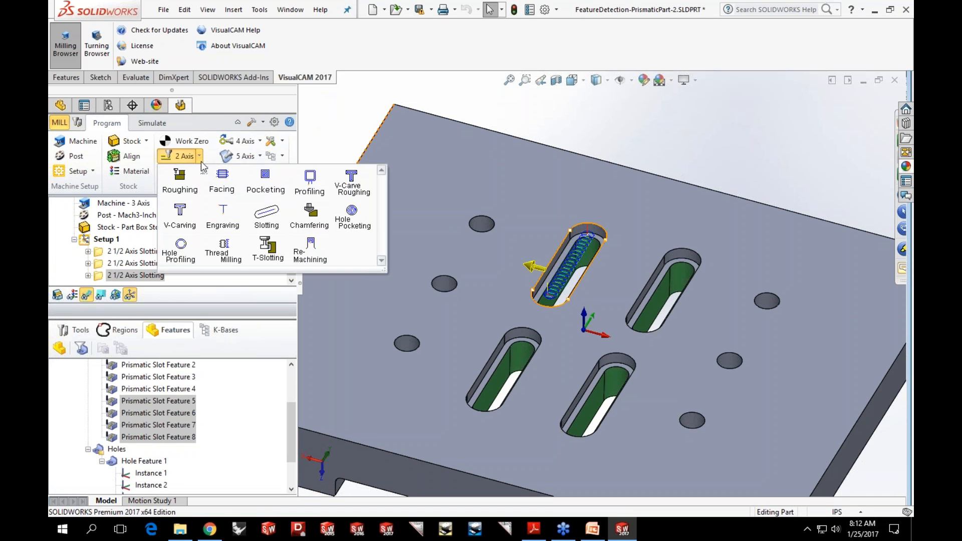
{"action": "left_click", "coordinate": [266, 215]}
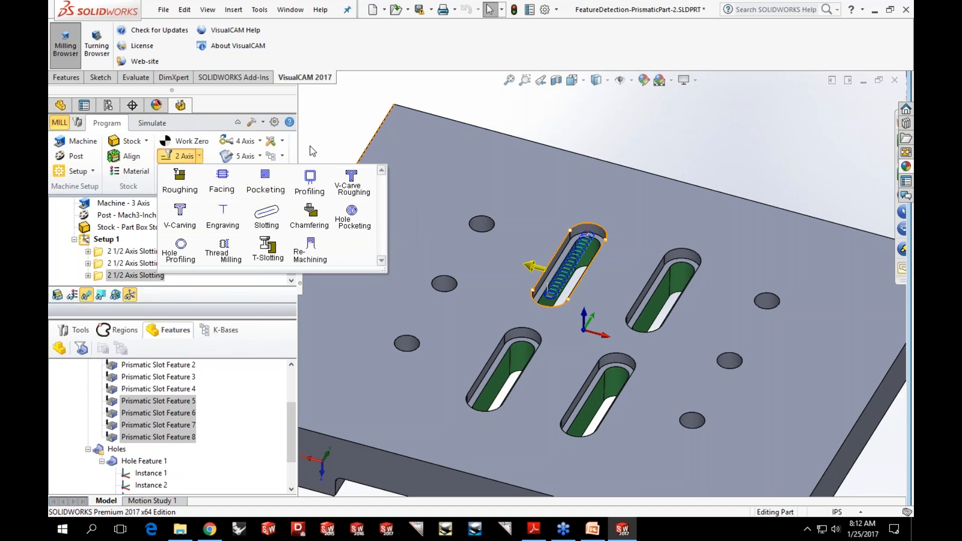
{"action": "middle_click_drag", "start_coordinate": [569, 290], "coordinate": [578, 274]}
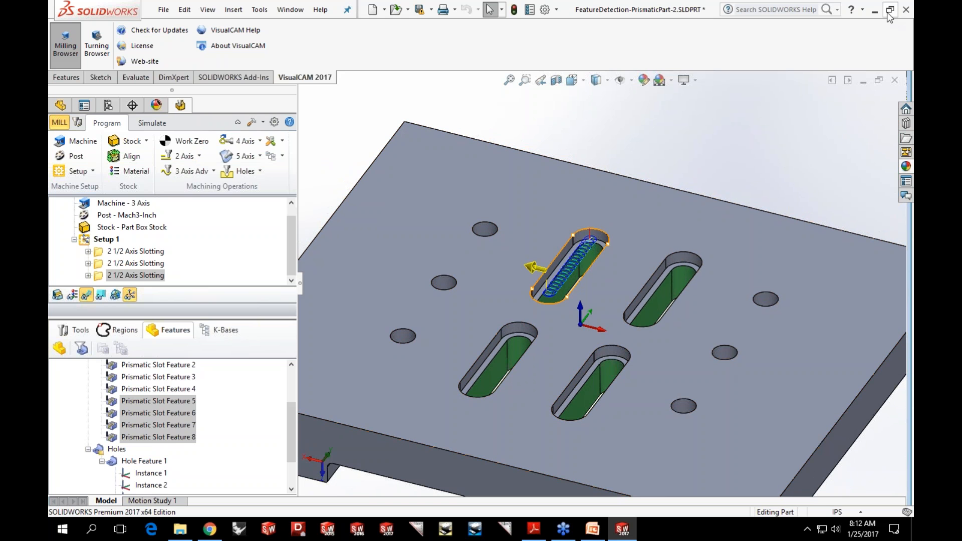
- Close the slotted plate without saving and open the part Feature-Detection-Prismatic-3.SLDPRT
{"action": "left_click", "coordinate": [895, 80]}
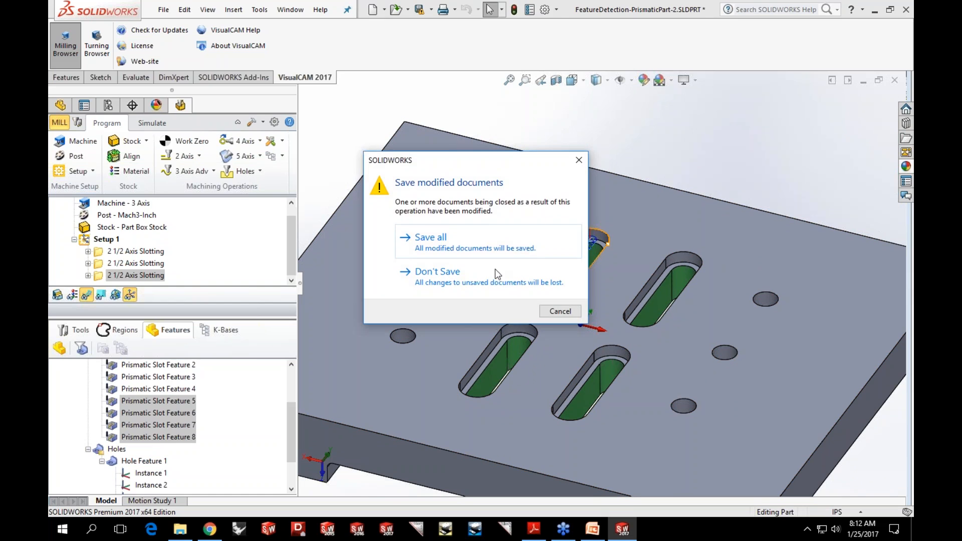
{"action": "left_click", "coordinate": [495, 275]}
{"action": "left_click", "coordinate": [311, 9]}
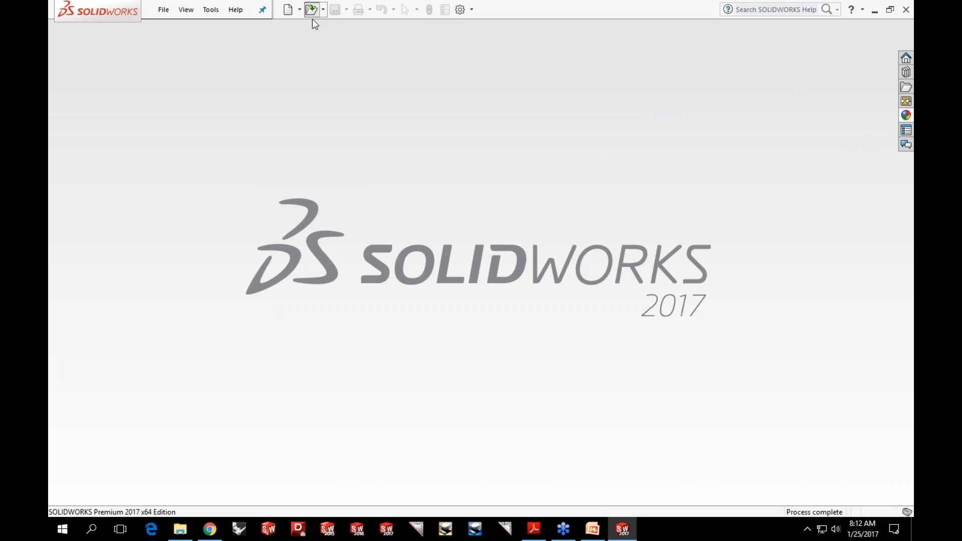
{"action": "left_click", "coordinate": [501, 232]}
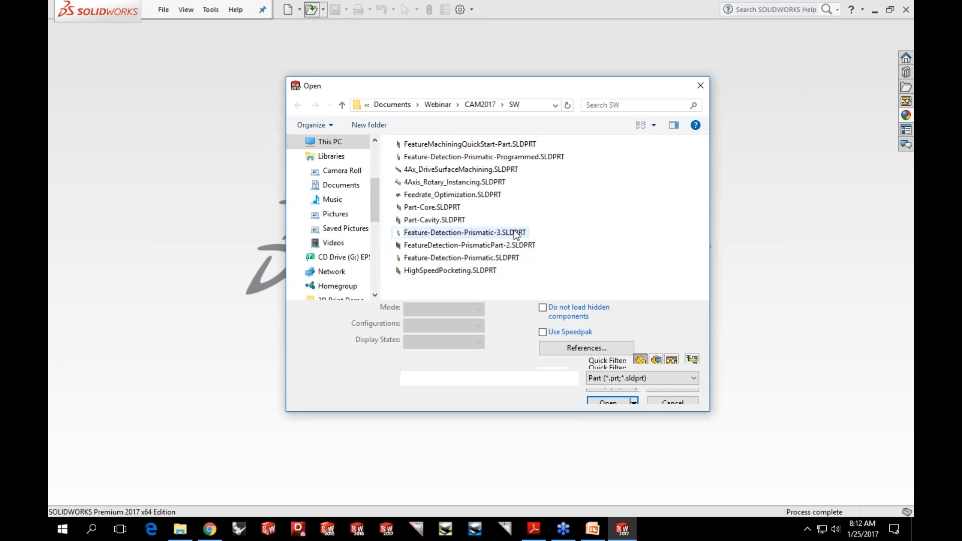
{"action": "left_click", "coordinate": [614, 387]}
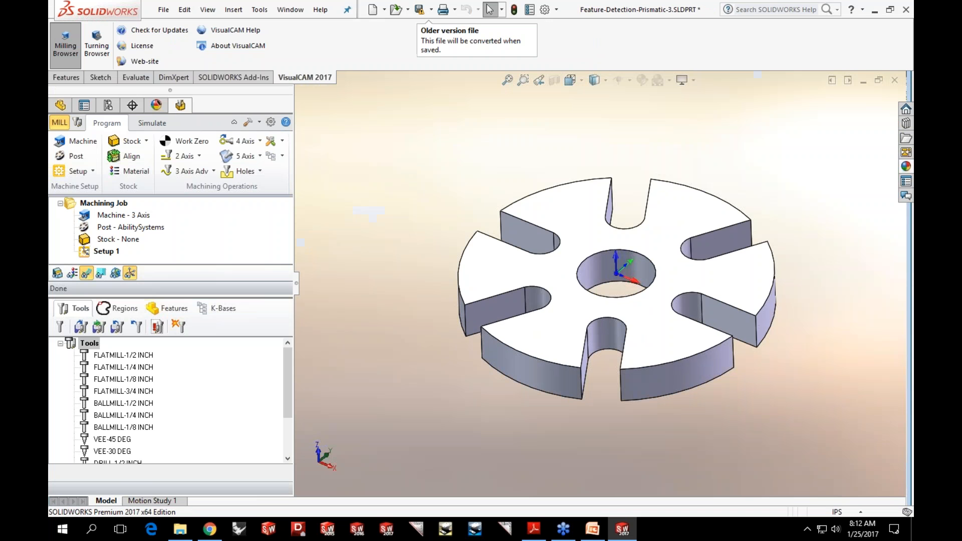
- Detect the machining features from the upper flat face of the slotted disc
{"action": "mouse_move", "coordinate": [773, 412]}
{"action": "middle_mouse_down"}
{"action": "mouse_move", "coordinate": [783, 380]}
{"action": "mouse_move", "coordinate": [795, 383]}
{"action": "mouse_move", "coordinate": [796, 408]}
{"action": "mouse_move", "coordinate": [780, 427]}
{"action": "mouse_move", "coordinate": [780, 412]}
{"action": "middle_mouse_up"}
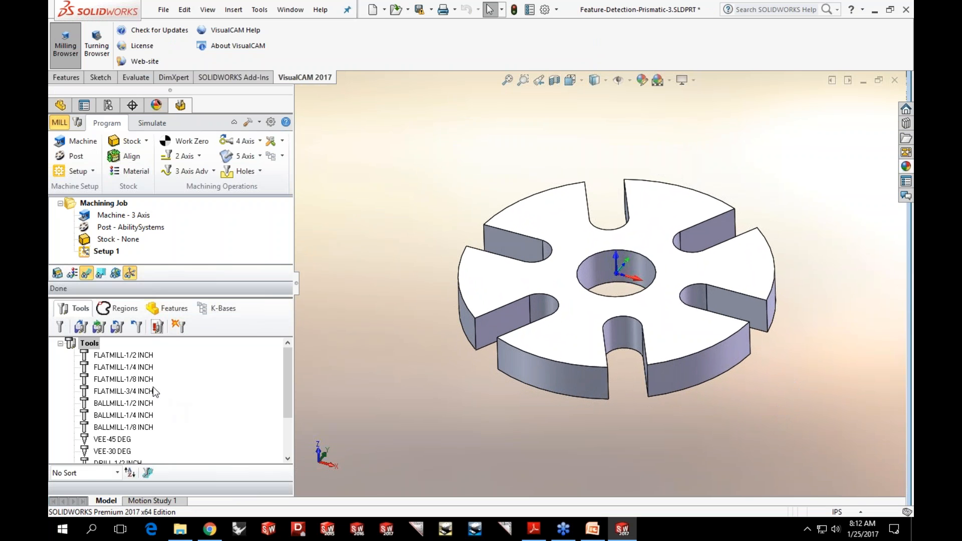
{"action": "left_click", "coordinate": [165, 311]}
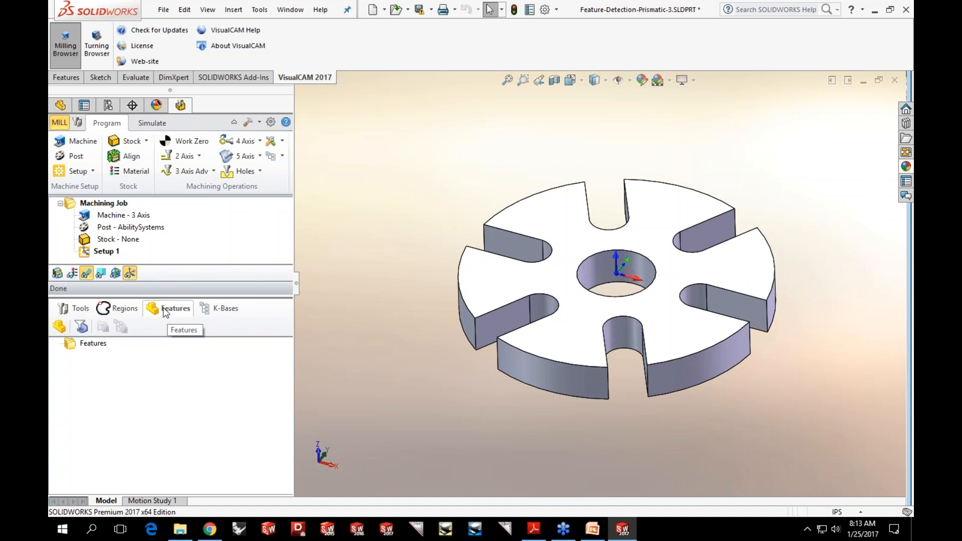
{"action": "left_click", "coordinate": [81, 128]}
{"action": "left_click", "coordinate": [82, 128]}
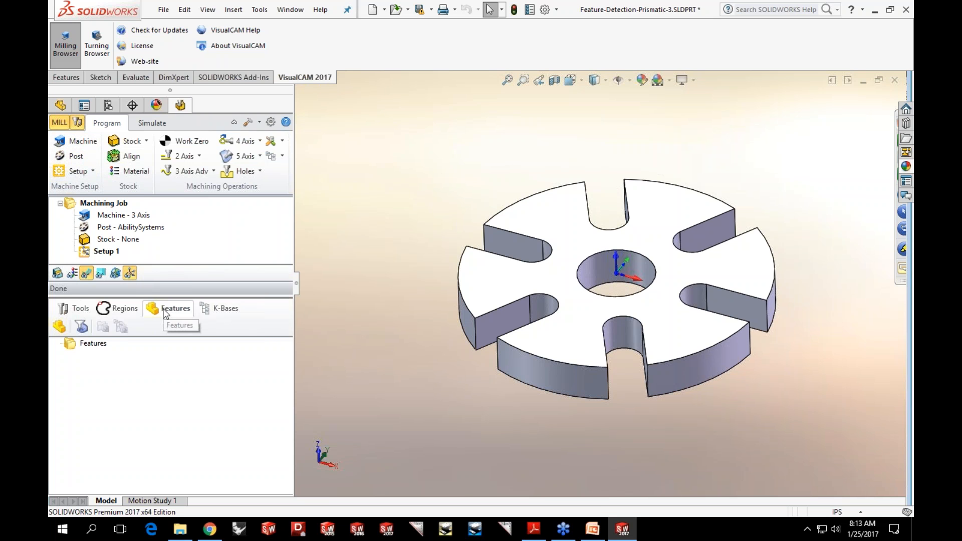
{"action": "left_click", "coordinate": [60, 327]}
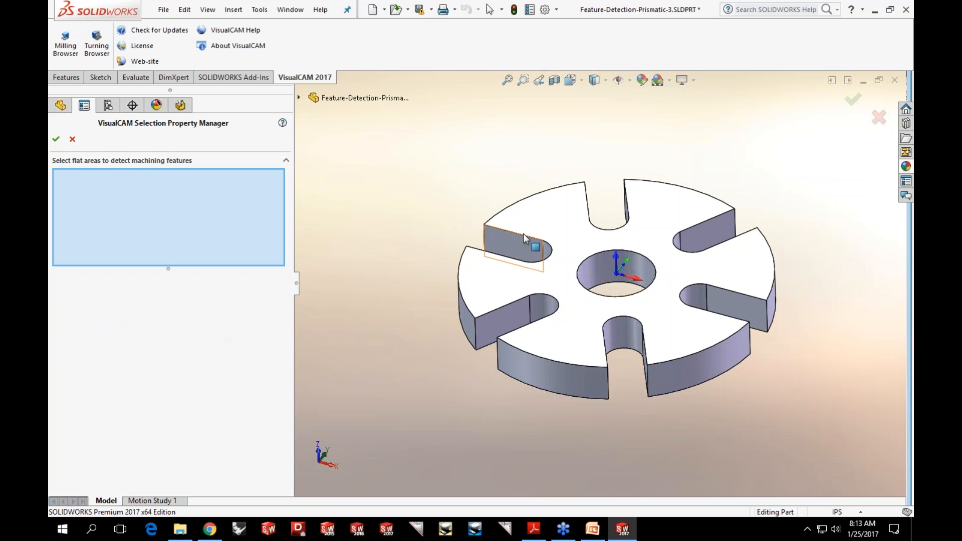
{"action": "left_click", "coordinate": [564, 245]}
{"action": "left_click", "coordinate": [56, 139]}
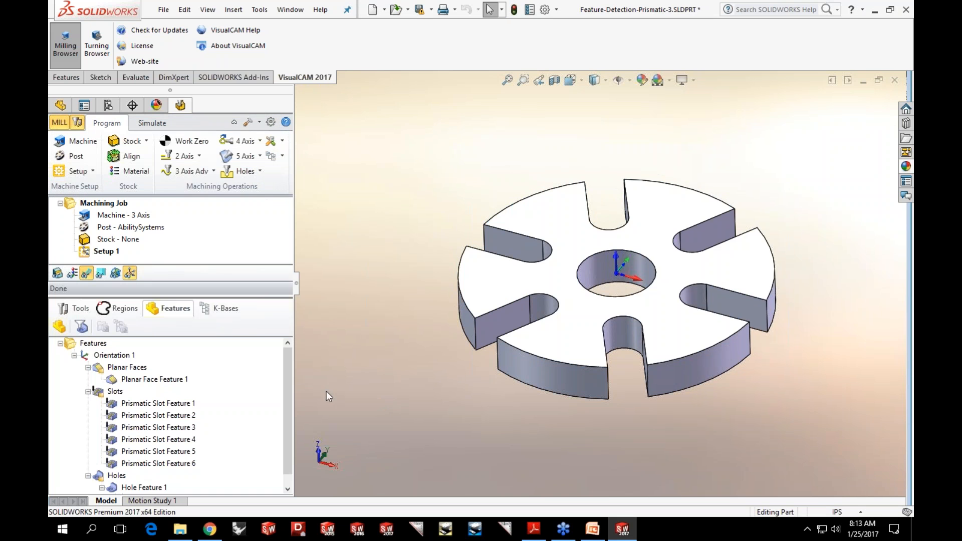
- Create a 2 1/2 axis slotting operation for all detected slots of the disc with the FLATMILL-1/4 INCH tool and generate its toolpath
{"action": "left_click", "coordinate": [160, 403]}
{"action": "left_click", "coordinate": [130, 392]}
{"action": "mouse_move", "coordinate": [435, 408]}
{"action": "middle_mouse_down"}
{"action": "mouse_move", "coordinate": [449, 444]}
{"action": "mouse_move", "coordinate": [482, 405]}
{"action": "mouse_move", "coordinate": [422, 361]}
{"action": "mouse_move", "coordinate": [408, 389]}
{"action": "mouse_move", "coordinate": [410, 401]}
{"action": "mouse_move", "coordinate": [420, 399]}
{"action": "middle_mouse_up"}
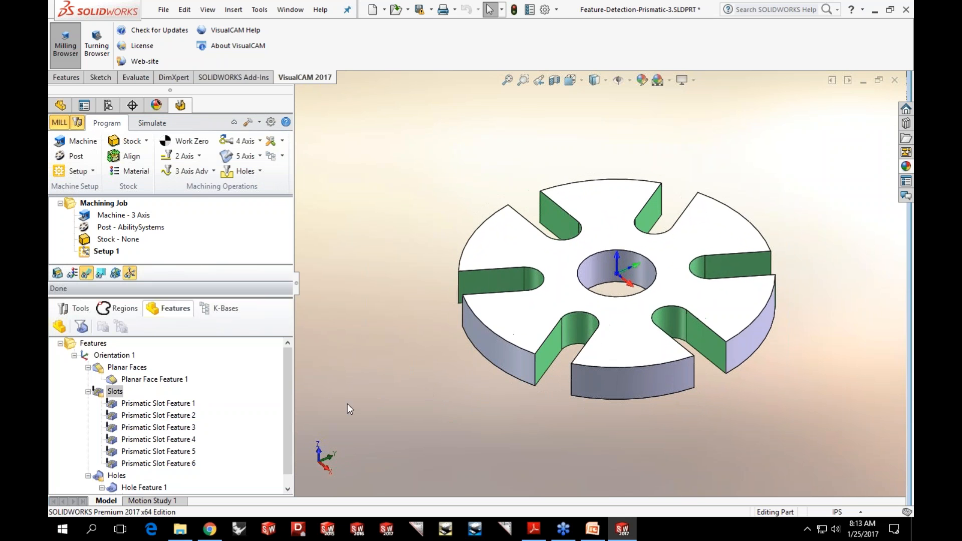
{"action": "right_click", "coordinate": [102, 393]}
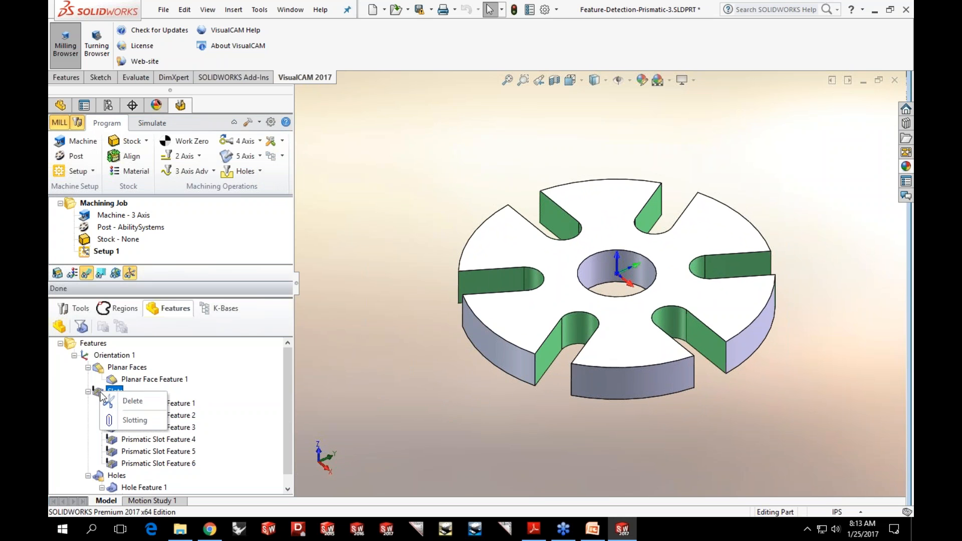
{"action": "left_click", "coordinate": [125, 421]}
{"action": "left_click", "coordinate": [166, 156]}
{"action": "left_click", "coordinate": [142, 202]}
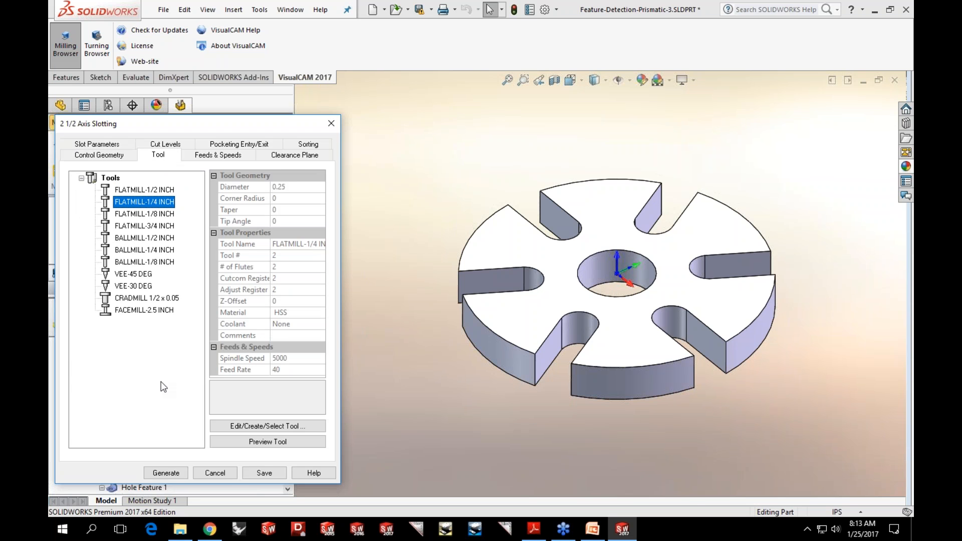
{"action": "left_click", "coordinate": [170, 473]}
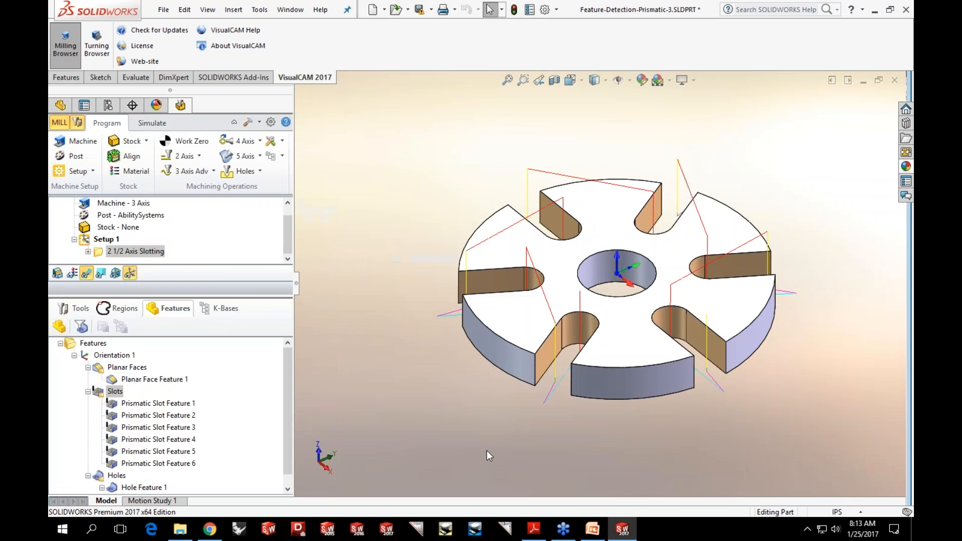
{"action": "middle_click_drag", "start_coordinate": [594, 443], "coordinate": [571, 432]}
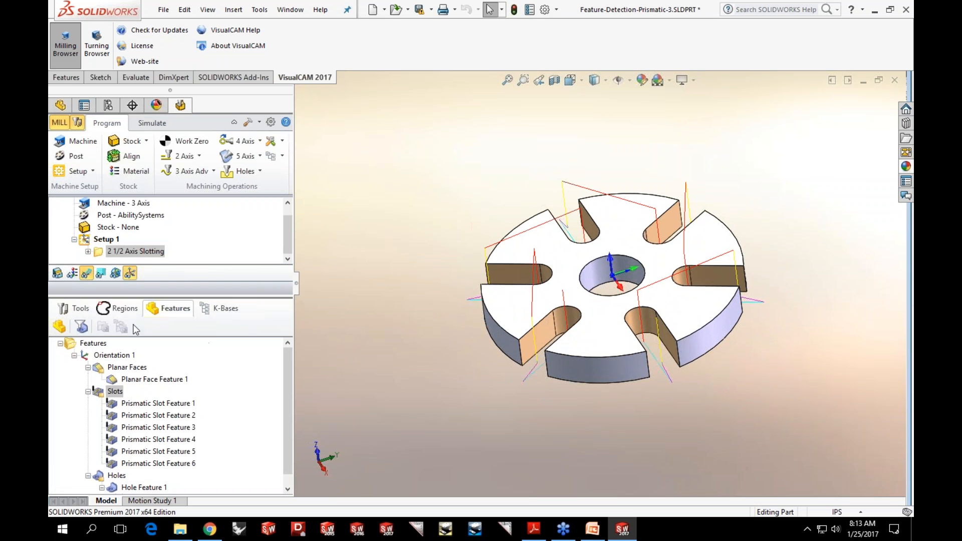
- Replace the 2 1/2 Axis Slotting operation's tool with FLATMILL-1/8 INCH and regenerate its toolpath
{"action": "left_click", "coordinate": [77, 313]}
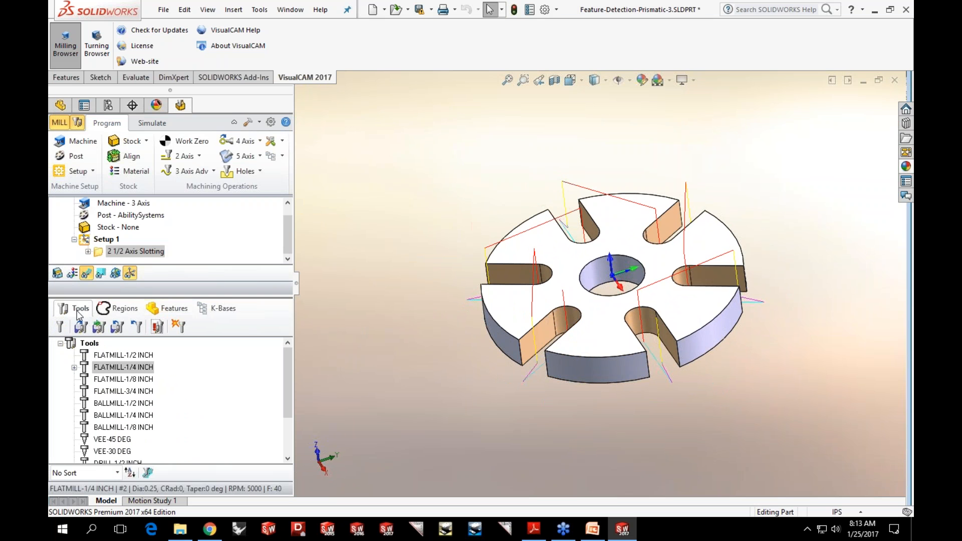
{"action": "left_click", "coordinate": [105, 381]}
{"action": "left_click_drag", "start_coordinate": [90, 383], "coordinate": [118, 254]}
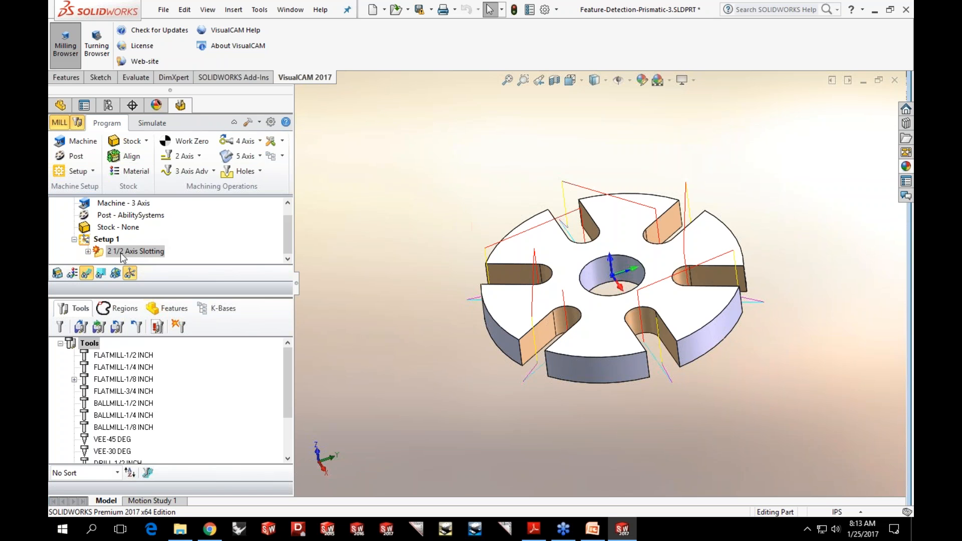
{"action": "left_click", "coordinate": [88, 252]}
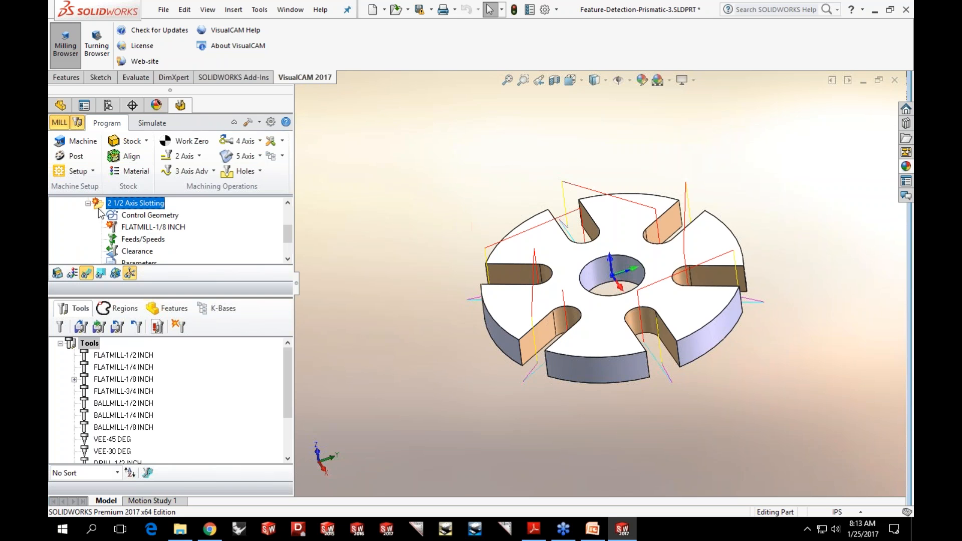
{"action": "right_click", "coordinate": [126, 207]}
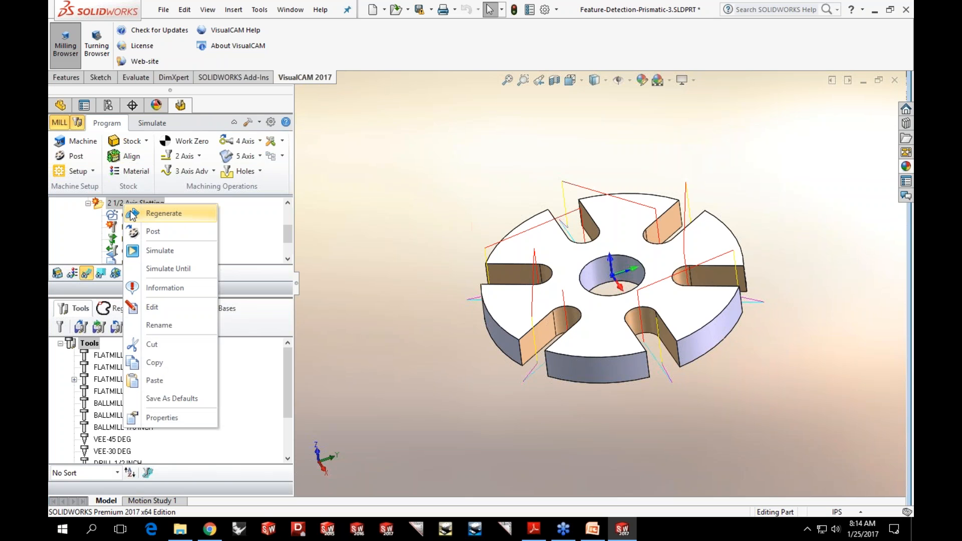
{"action": "left_click", "coordinate": [163, 214]}
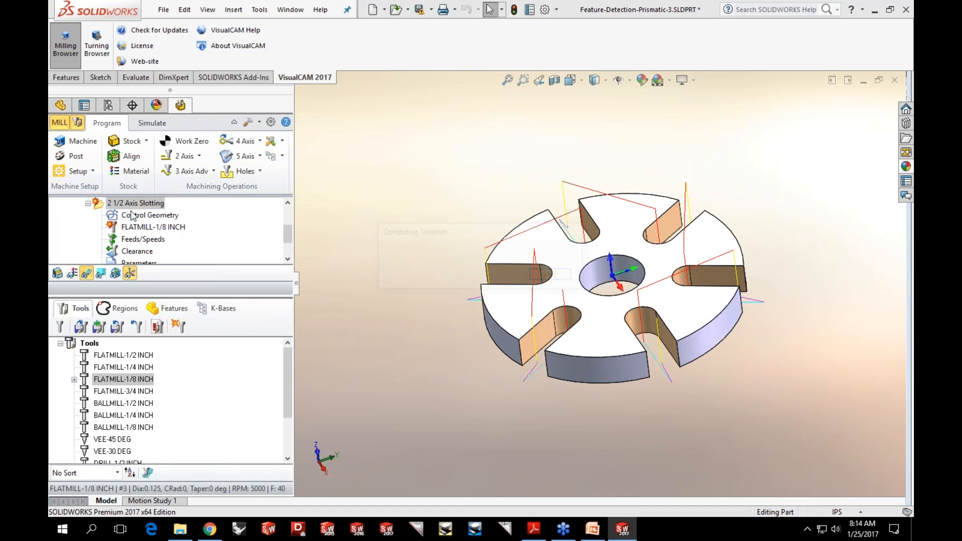
{"action": "scroll", "coordinate": [524, 329], "scroll_direction": "down", "scroll_amount": 5}
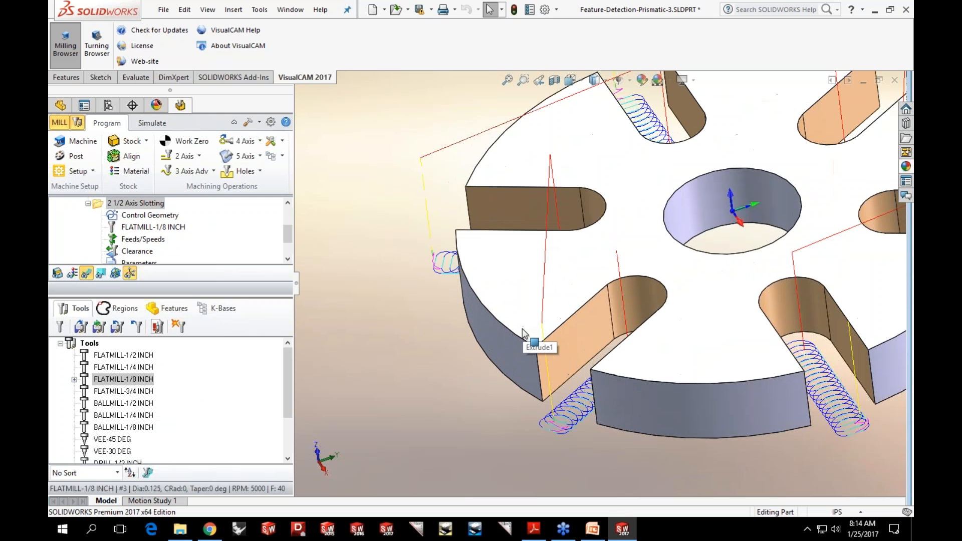
{"action": "middle_click_drag", "start_coordinate": [570, 440], "coordinate": [557, 423]}
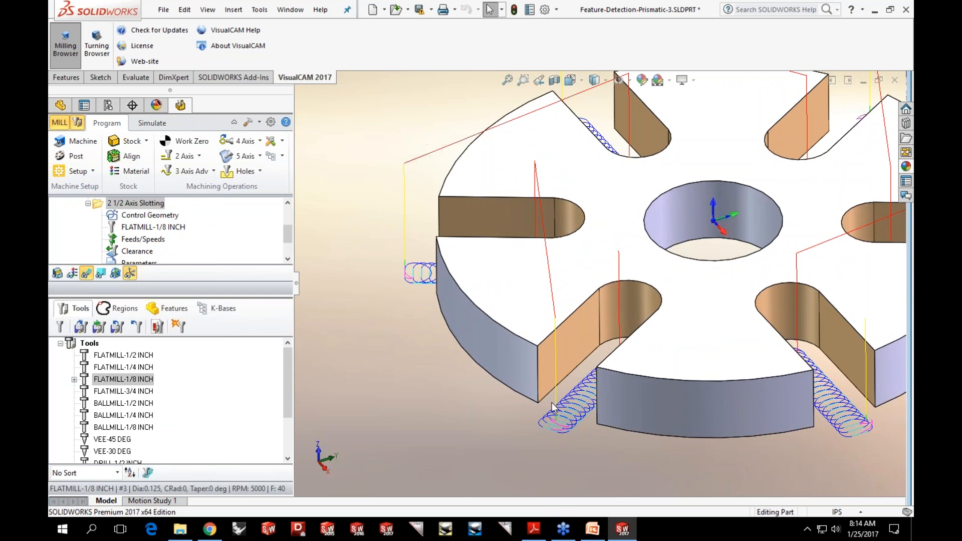
- Set the slotting operation's rough depth per cut to 0.125 and generate its toolpath
{"action": "left_click", "coordinate": [96, 209]}
{"action": "left_click", "coordinate": [87, 204]}
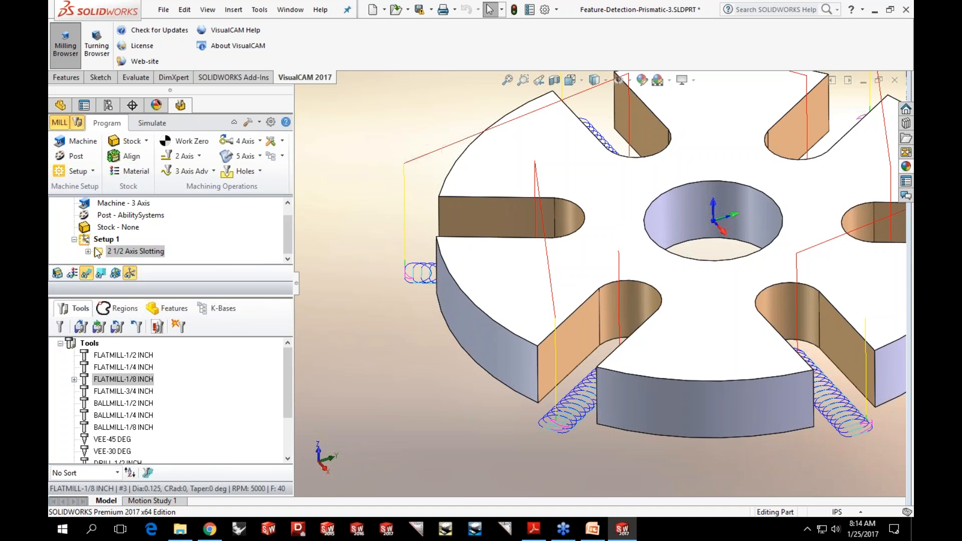
{"action": "double_click", "coordinate": [98, 252]}
{"action": "left_click", "coordinate": [172, 147]}
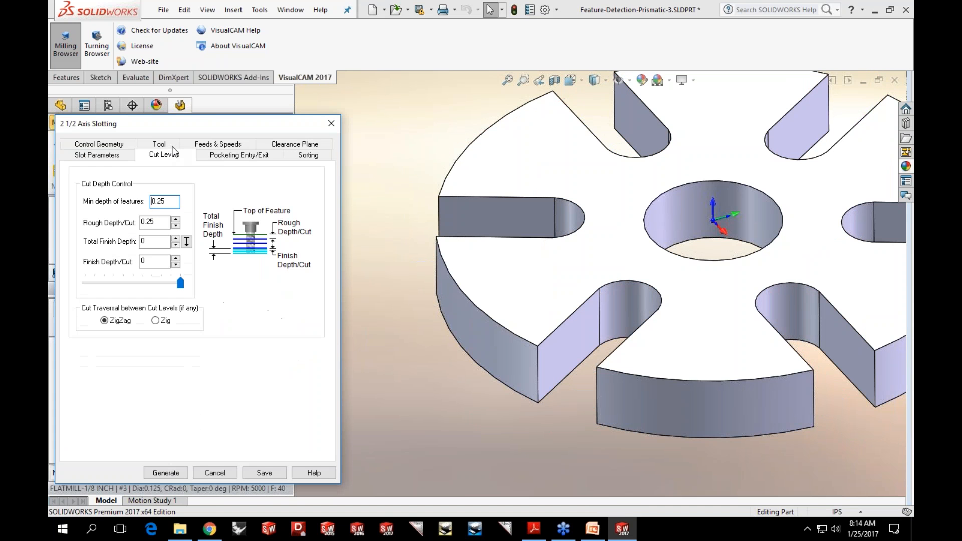
{"action": "left_click", "coordinate": [148, 222]}
{"action": "type", "text": "1"}
{"action": "key", "text": "Tab"}
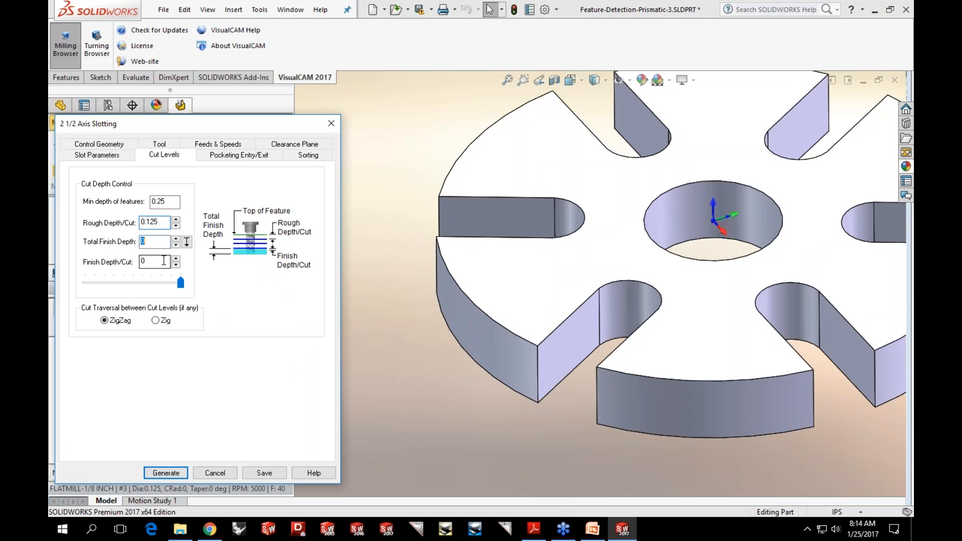
{"action": "left_click", "coordinate": [166, 473]}
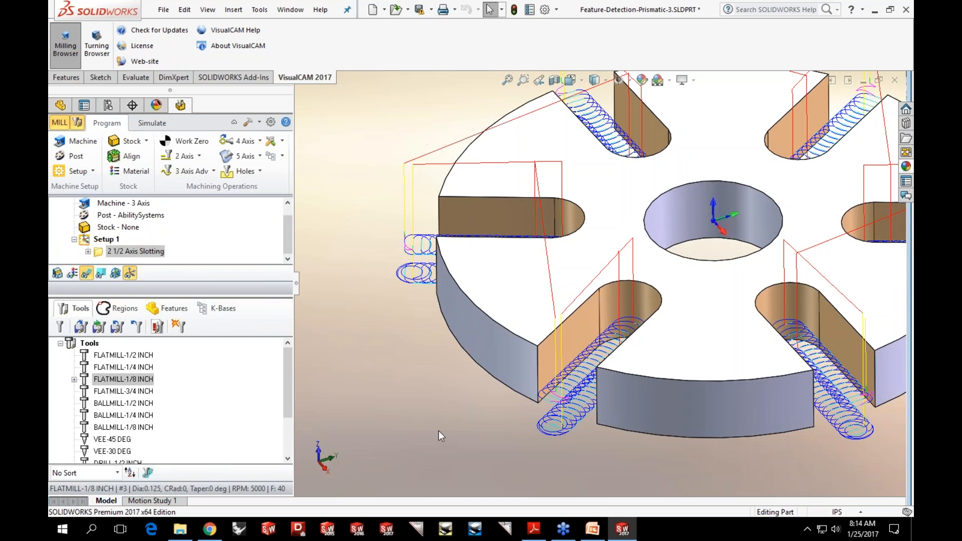
{"action": "scroll", "coordinate": [438, 431], "scroll_direction": "up", "scroll_amount": 1}
{"action": "mouse_move", "coordinate": [438, 431]}
{"action": "middle_mouse_down"}
{"action": "mouse_move", "coordinate": [460, 414]}
{"action": "mouse_move", "coordinate": [436, 408]}
{"action": "mouse_move", "coordinate": [432, 420]}
{"action": "middle_mouse_up"}
{"action": "scroll", "coordinate": [434, 421], "scroll_direction": "up", "scroll_amount": 2}
{"action": "scroll", "coordinate": [436, 425], "scroll_direction": "up", "scroll_amount": 2}
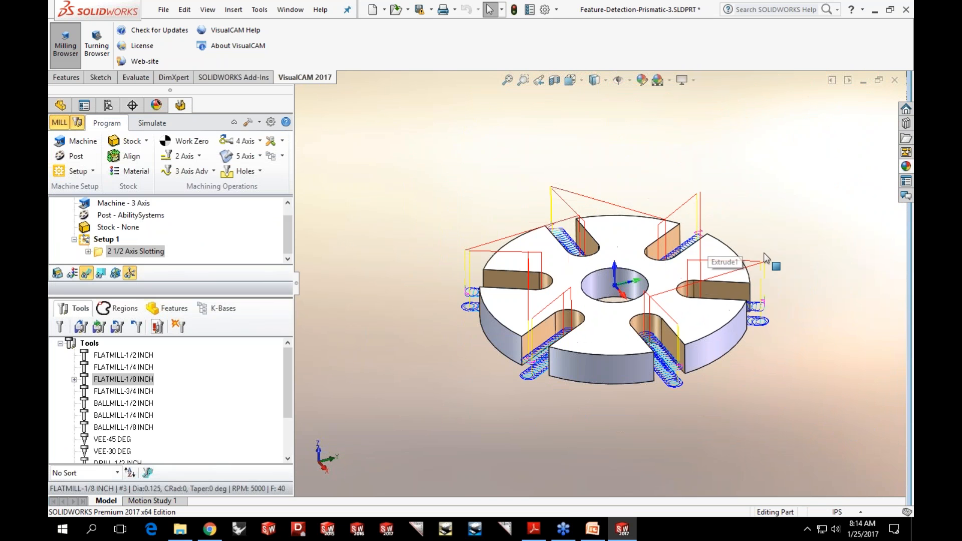
- Close the slotted disc without saving and select FeatureDetection-PrismaticPart-2.SLDPRT among the parts available to open
{"action": "left_click", "coordinate": [894, 81]}
{"action": "left_click", "coordinate": [456, 283]}
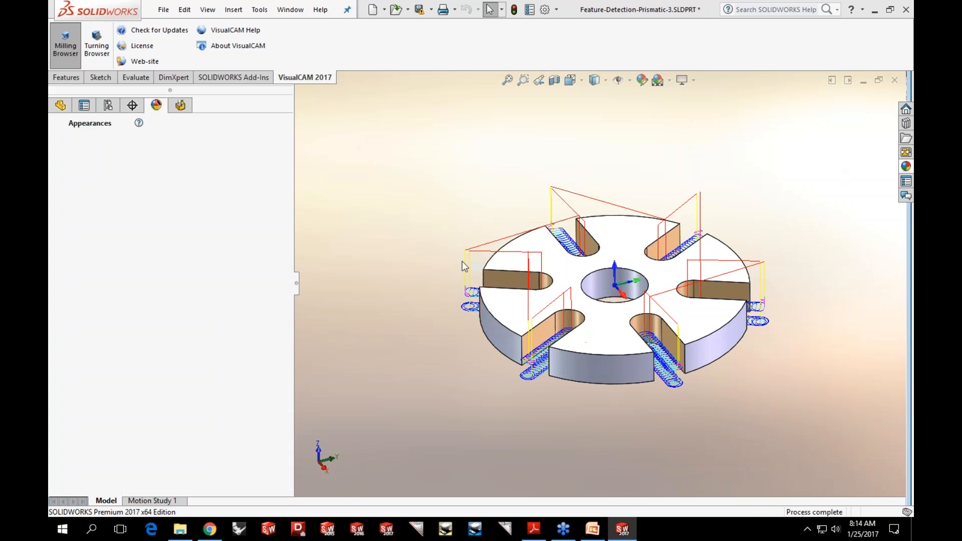
{"action": "left_click", "coordinate": [311, 9]}
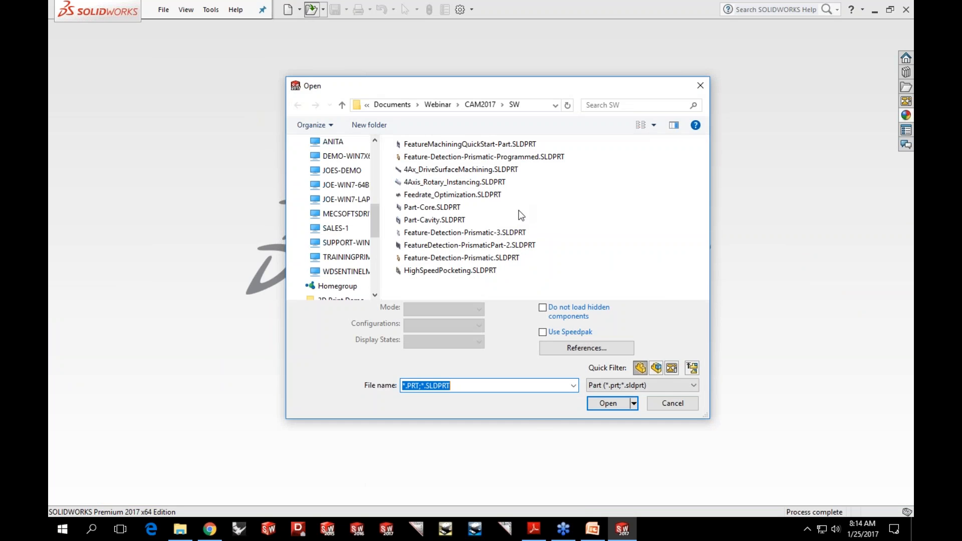
{"action": "left_click", "coordinate": [526, 245]}
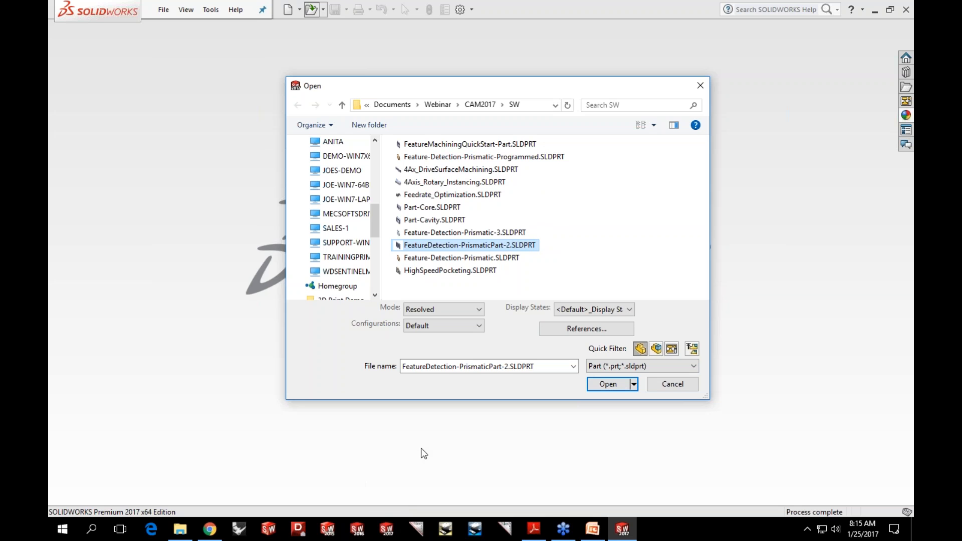
- Switch to Adobe Reader and examine the feature types in the 2017 Feature Based Machining chart
{"action": "mouse_move", "coordinate": [535, 528]}
{"action": "left_click", "coordinate": [536, 458]}
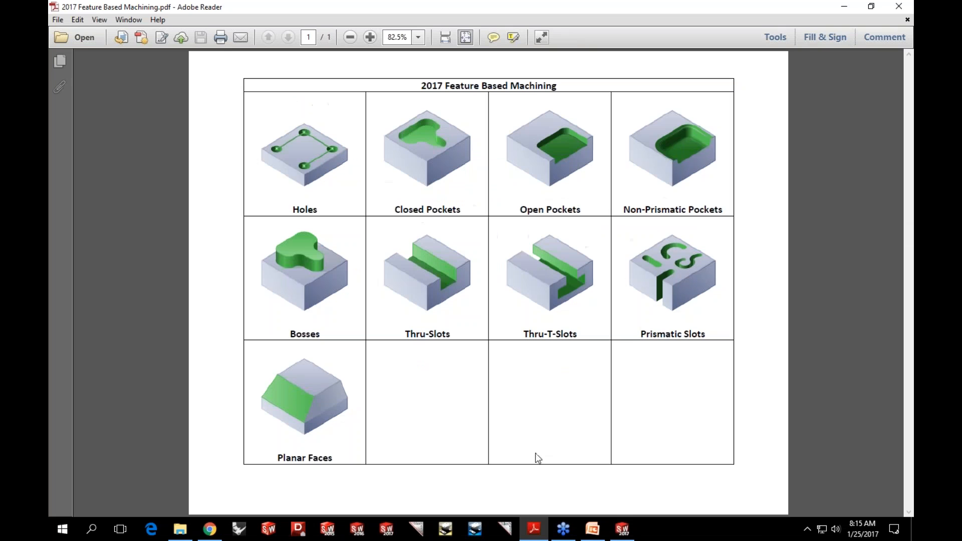
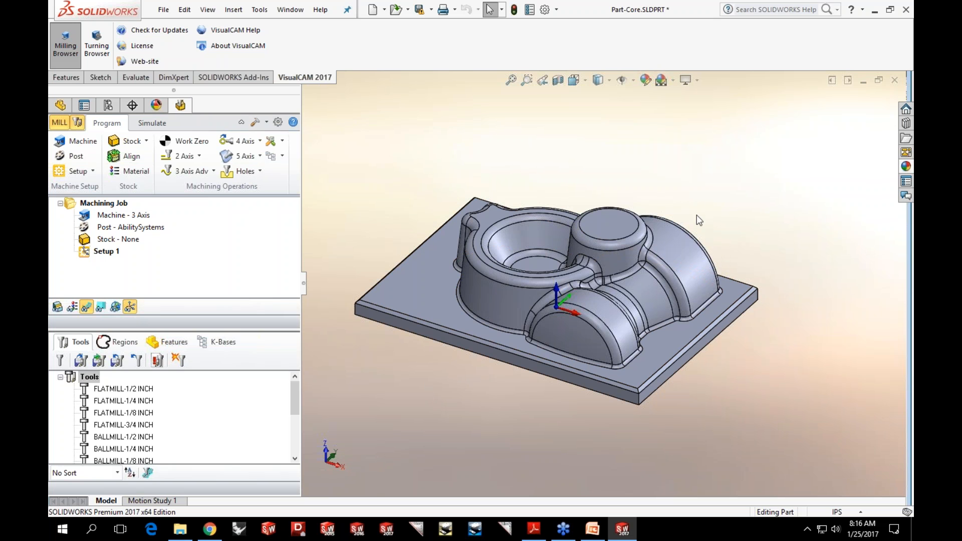
- Start a 3-axis Parallel Finishing operation on Part-Core and select the round boss's top face and its rounded rim as part surfaces
{"action": "scroll", "coordinate": [678, 196], "scroll_direction": "down", "scroll_amount": 2}
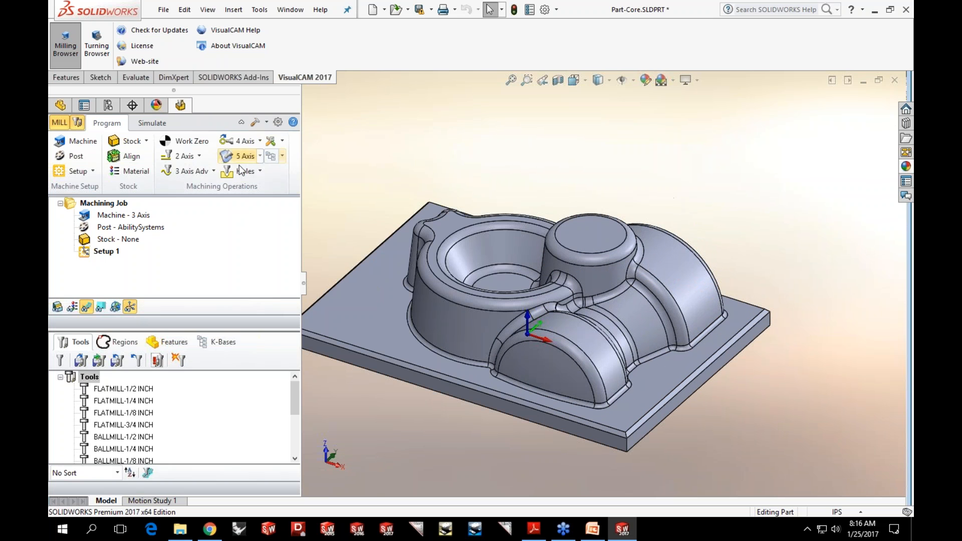
{"action": "left_click", "coordinate": [214, 172]}
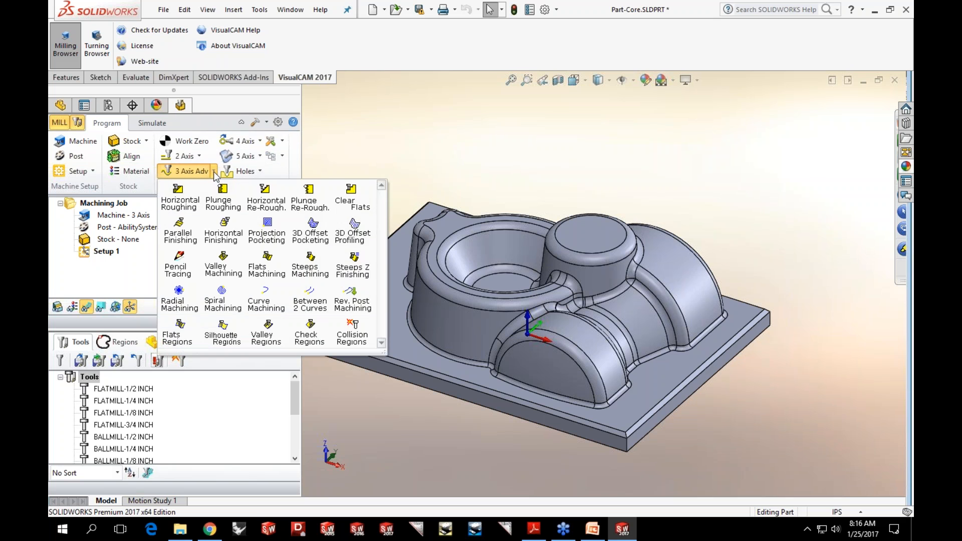
{"action": "left_click", "coordinate": [188, 240]}
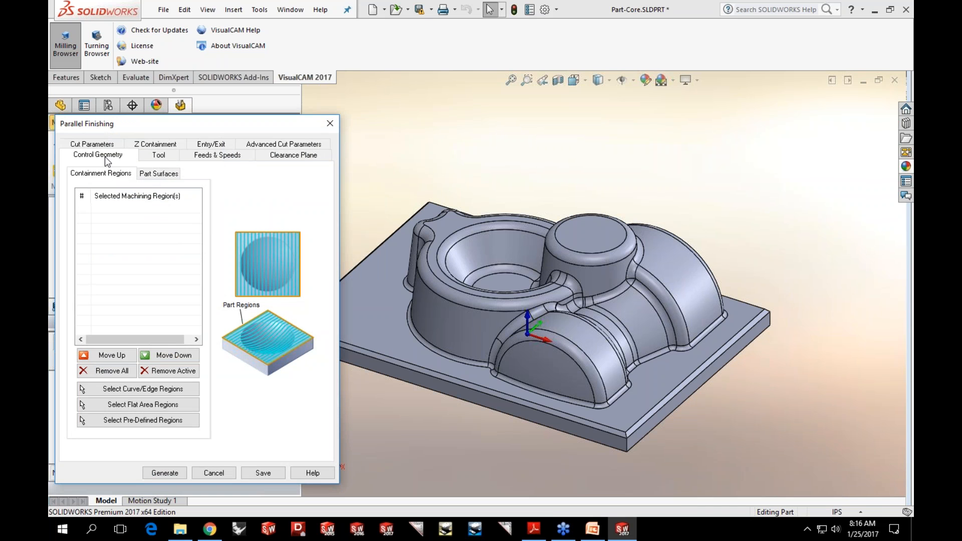
{"action": "left_click", "coordinate": [156, 174]}
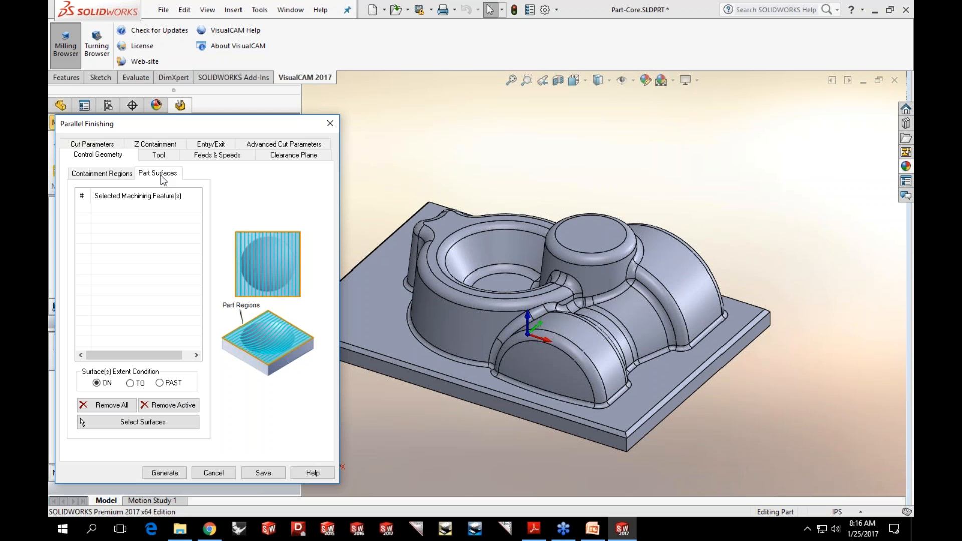
{"action": "left_click", "coordinate": [140, 422]}
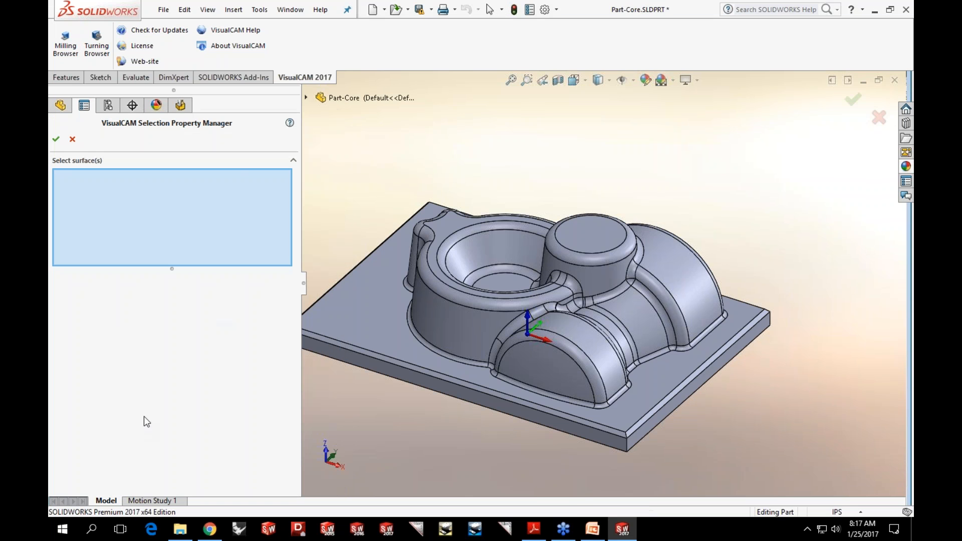
{"action": "left_click", "coordinate": [581, 235]}
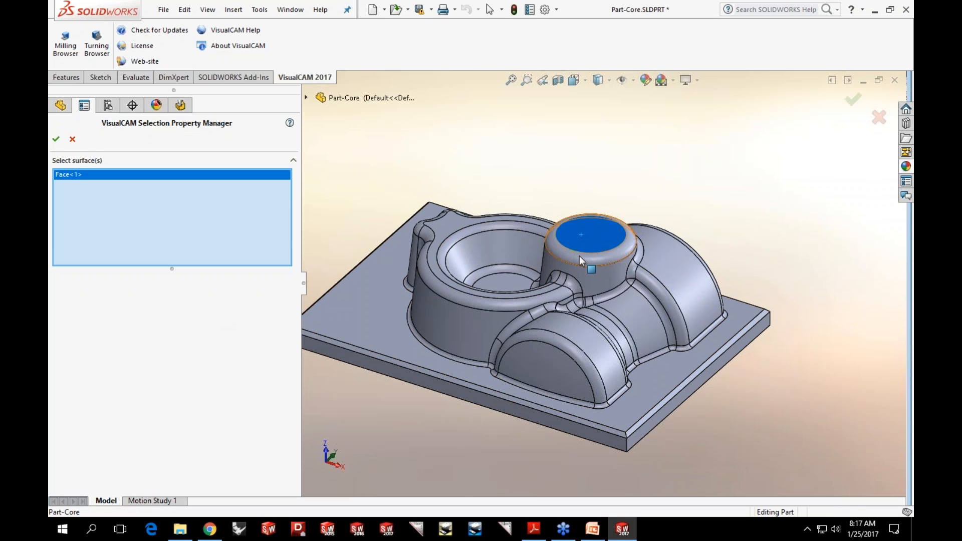
{"action": "left_click", "coordinate": [579, 255]}
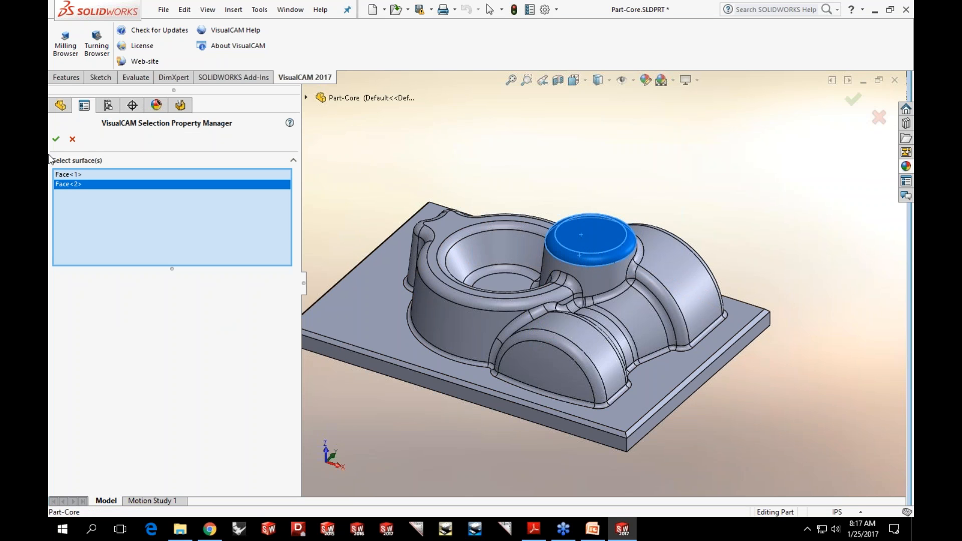
{"action": "left_click", "coordinate": [54, 139]}
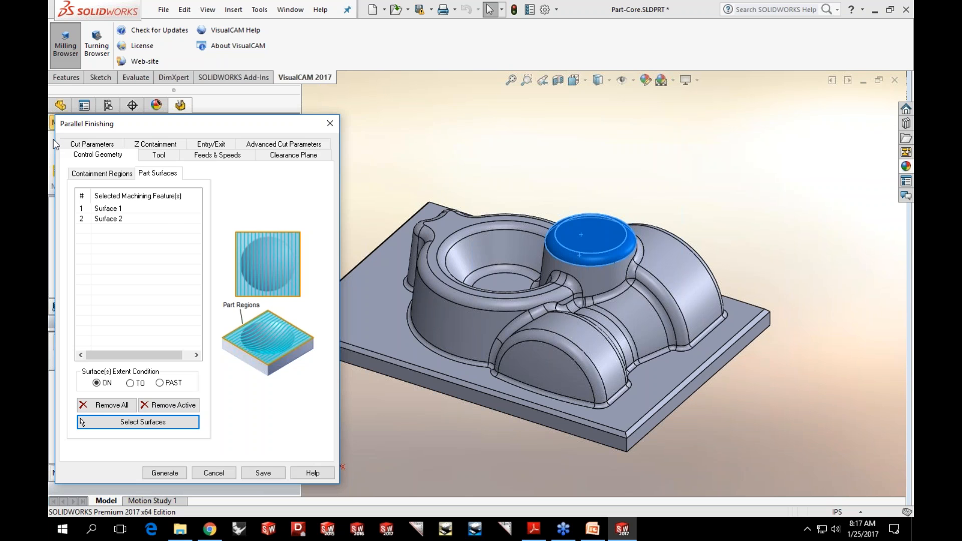
- Assign the BALLMILL-1/4 INCH tool to the Parallel Finishing operation and generate its toolpath
{"action": "left_click", "coordinate": [159, 156]}
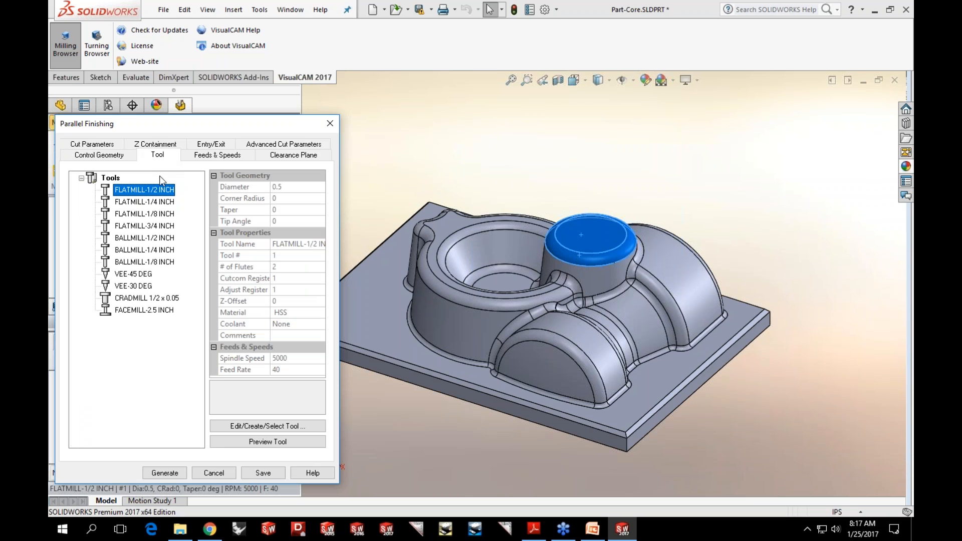
{"action": "left_click", "coordinate": [159, 250]}
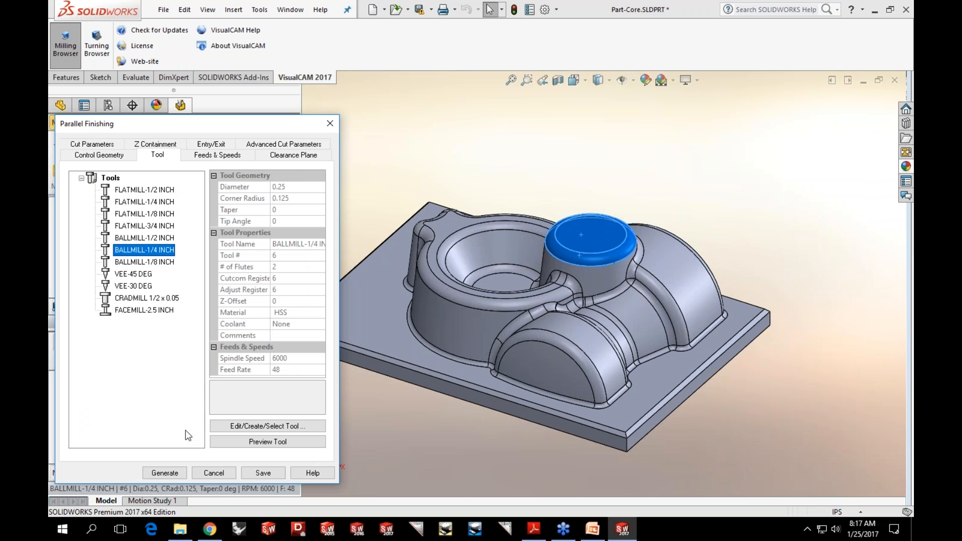
{"action": "left_click", "coordinate": [174, 475]}
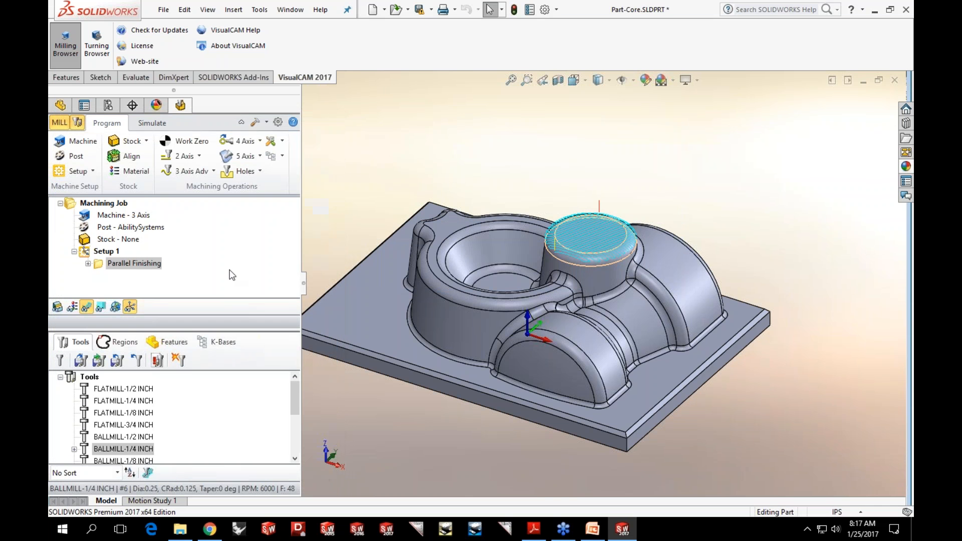
{"action": "scroll", "coordinate": [561, 215], "scroll_direction": "down", "scroll_amount": 4}
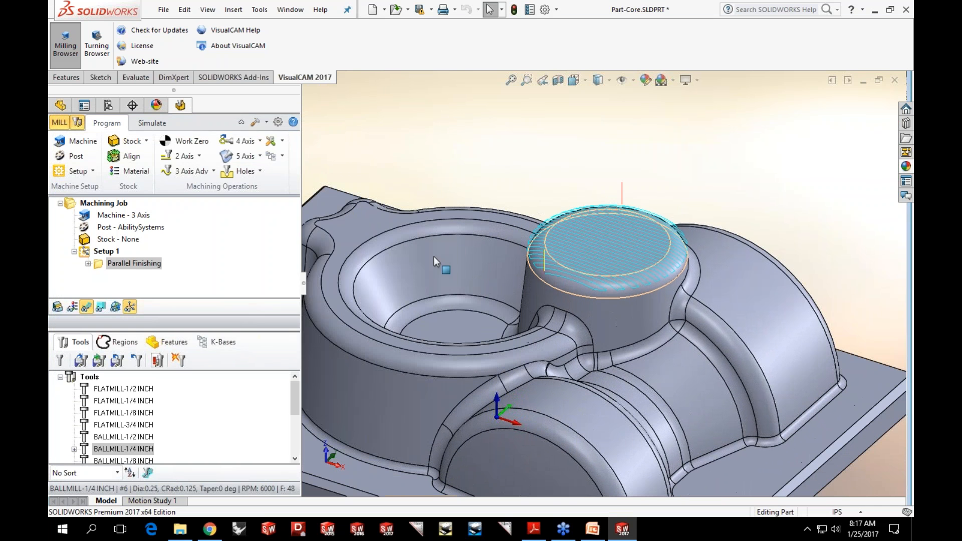
- Review the part surfaces and surface extent condition of the Parallel Finishing operation
{"action": "double_click", "coordinate": [94, 263]}
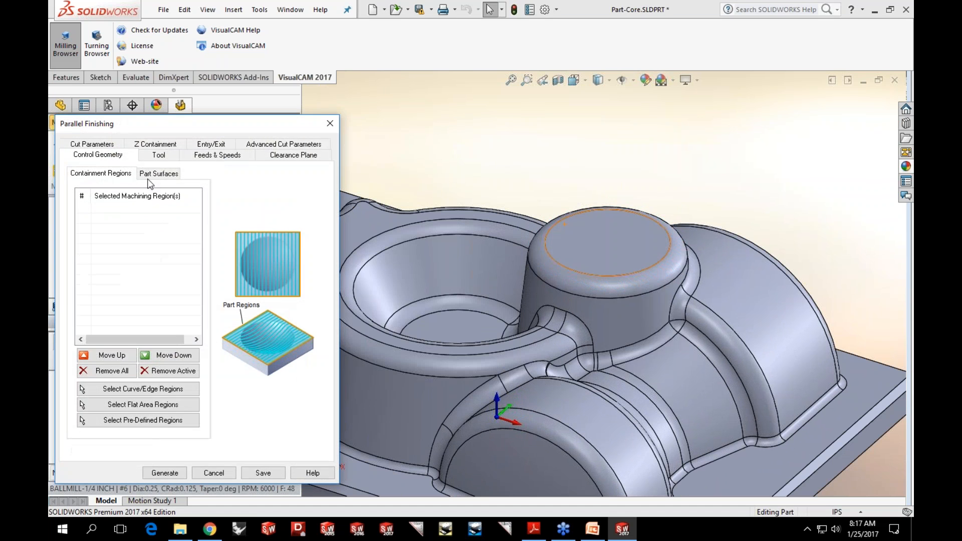
{"action": "left_click", "coordinate": [151, 176]}
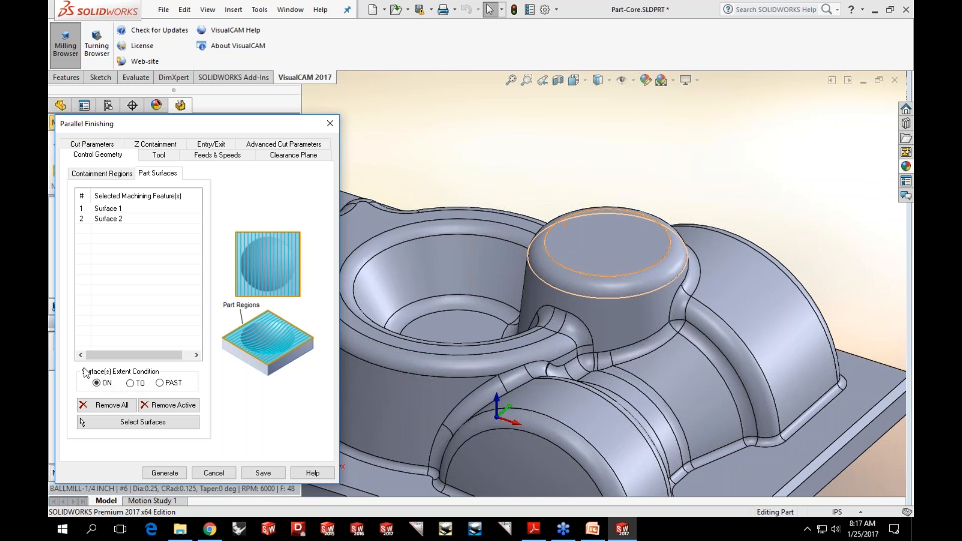
{"action": "left_click", "coordinate": [221, 474]}
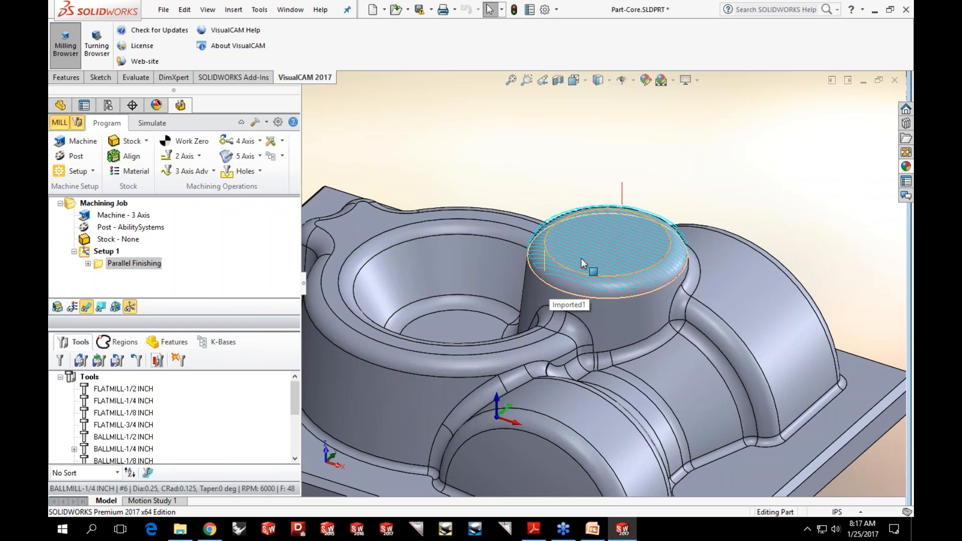
- Set the Parallel Finishing operation's surface extent condition to PAST and regenerate its toolpath
{"action": "double_click", "coordinate": [98, 265]}
{"action": "left_click", "coordinate": [150, 172]}
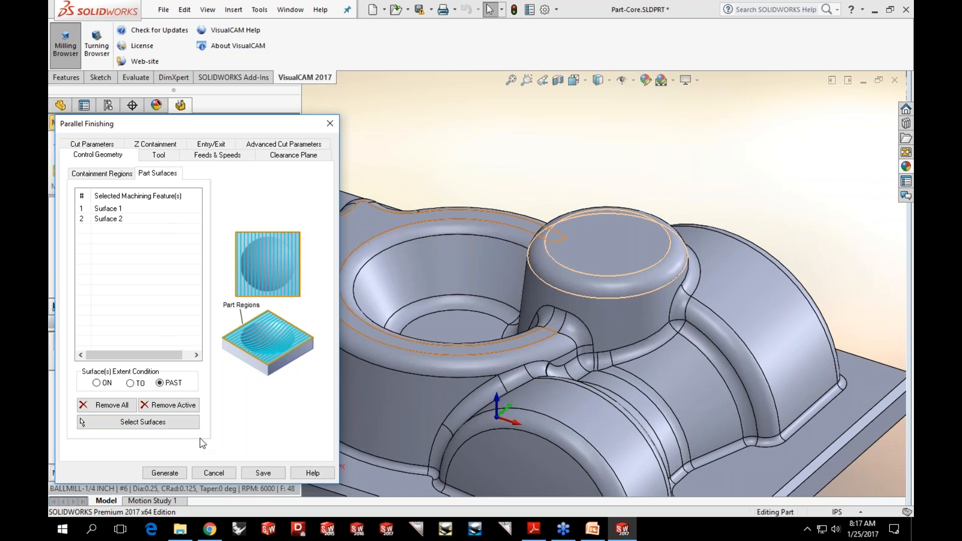
{"action": "left_click", "coordinate": [178, 472]}
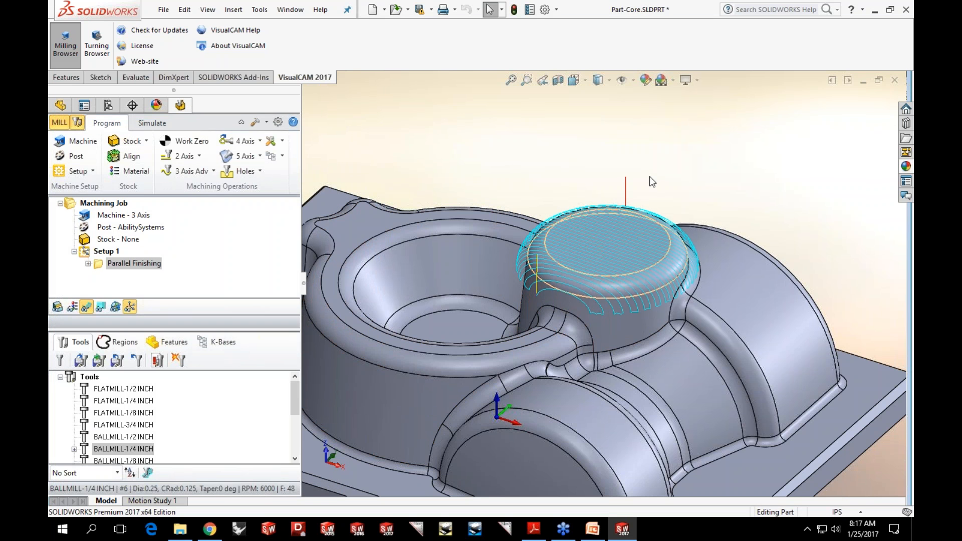
{"action": "mouse_move", "coordinate": [670, 172]}
{"action": "middle_mouse_down"}
{"action": "mouse_move", "coordinate": [630, 190]}
{"action": "mouse_move", "coordinate": [644, 201]}
{"action": "mouse_move", "coordinate": [670, 165]}
{"action": "middle_mouse_up"}
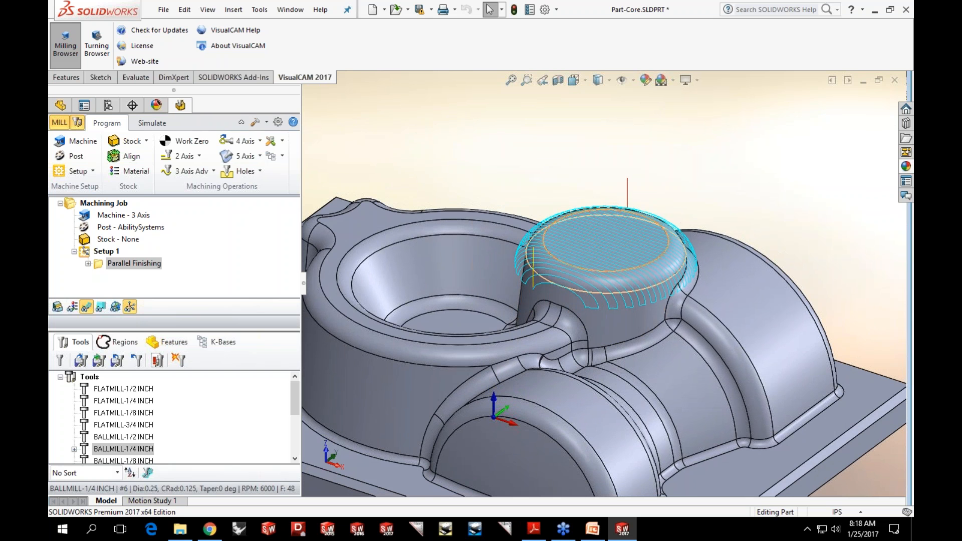
- Duplicate the Parallel Finishing operation within Setup 1
{"action": "middle_click_drag", "start_coordinate": [542, 168], "coordinate": [545, 163]}
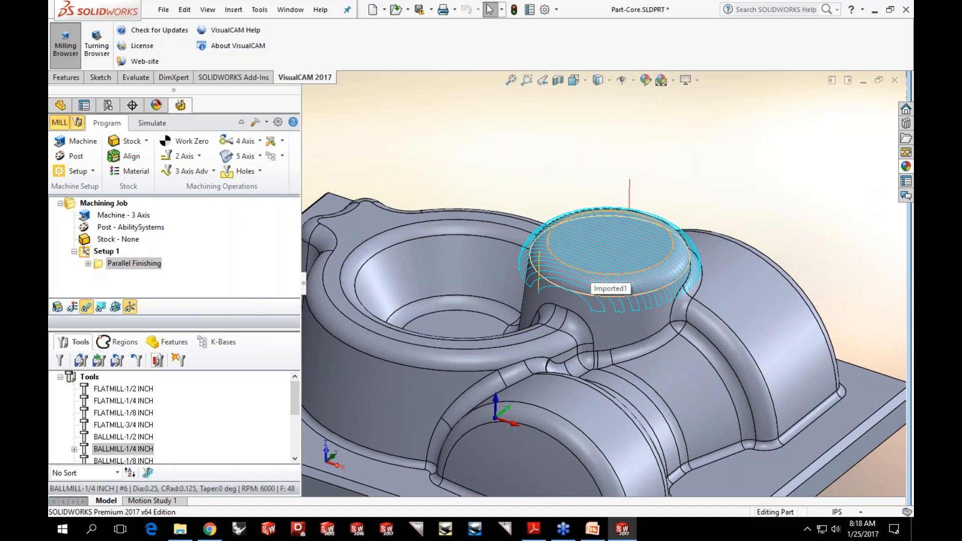
{"action": "middle_click_drag", "start_coordinate": [582, 239], "coordinate": [607, 277]}
{"action": "middle_click_drag", "start_coordinate": [514, 326], "coordinate": [506, 338]}
{"action": "left_click", "coordinate": [96, 265]}
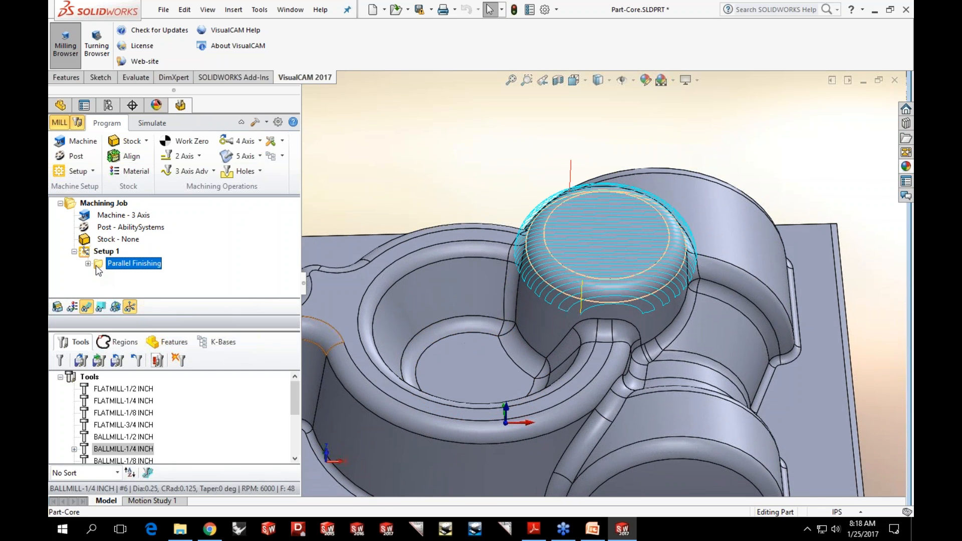
{"action": "key", "text": "ctrl+v"}
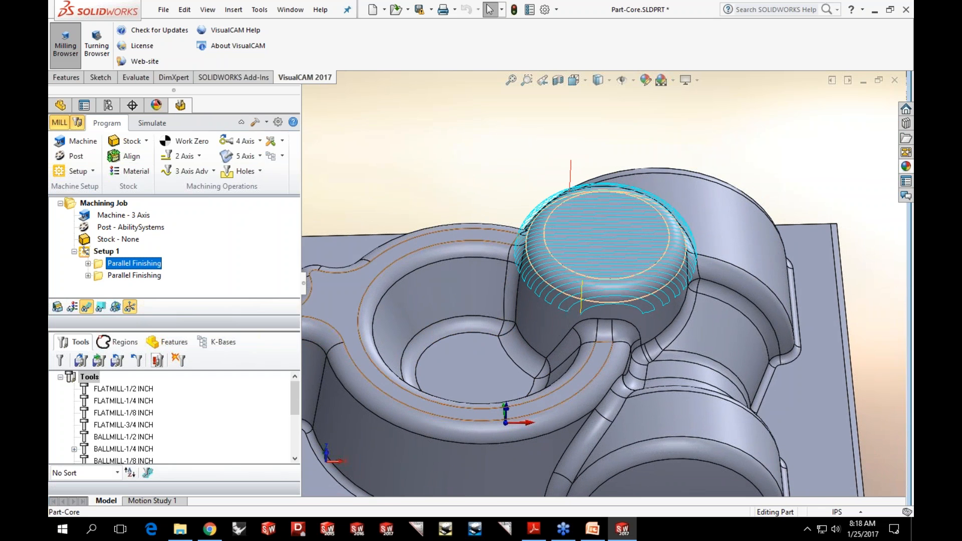
- Reselect the copied Parallel Finishing operation's part surfaces as the bowl's wall, bottom fillet, floor and the blend faces beside the boss
{"action": "double_click", "coordinate": [100, 275]}
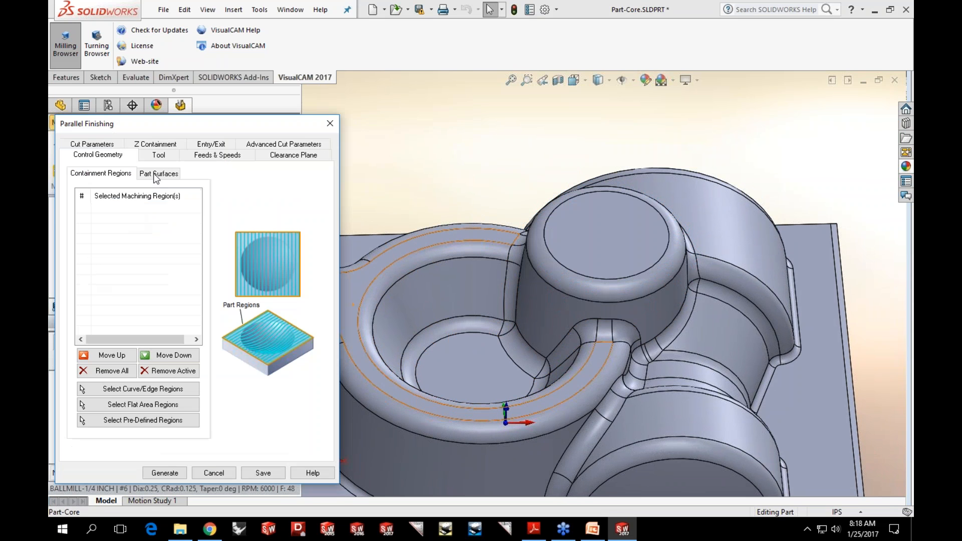
{"action": "left_click", "coordinate": [156, 174]}
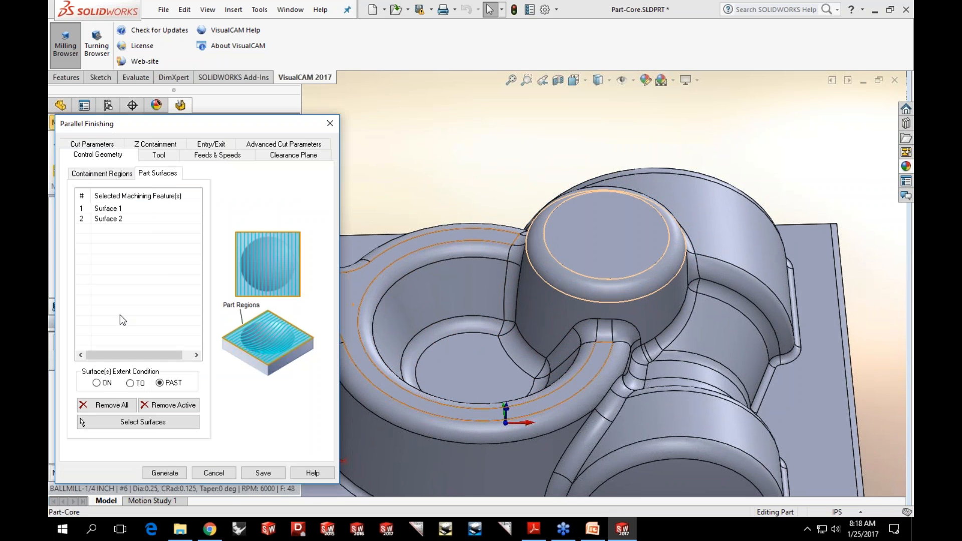
{"action": "left_click", "coordinate": [137, 423]}
{"action": "left_click", "coordinate": [420, 286]}
{"action": "left_click", "coordinate": [435, 327]}
{"action": "left_click", "coordinate": [455, 358]}
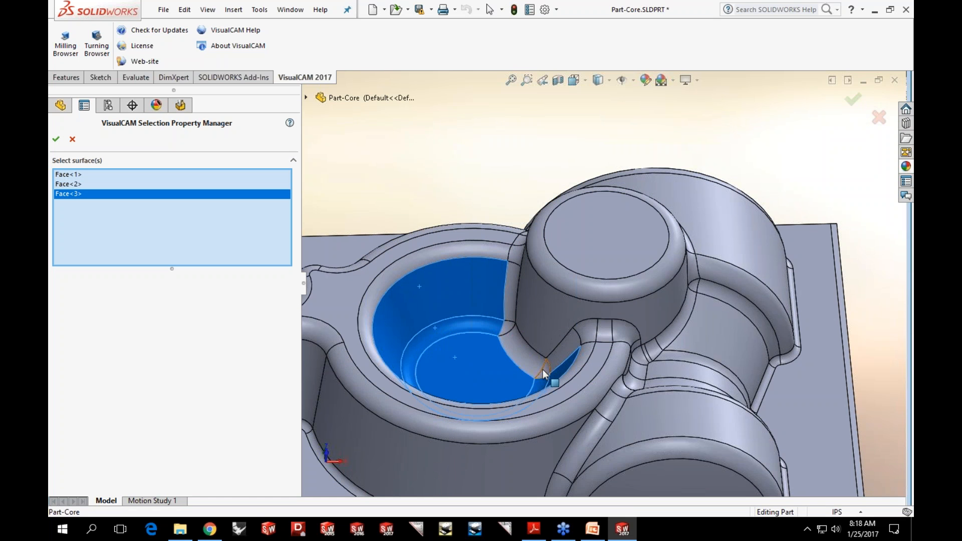
{"action": "left_click", "coordinate": [525, 358]}
{"action": "left_click", "coordinate": [525, 359]}
{"action": "left_click", "coordinate": [506, 323]}
{"action": "left_click", "coordinate": [508, 307]}
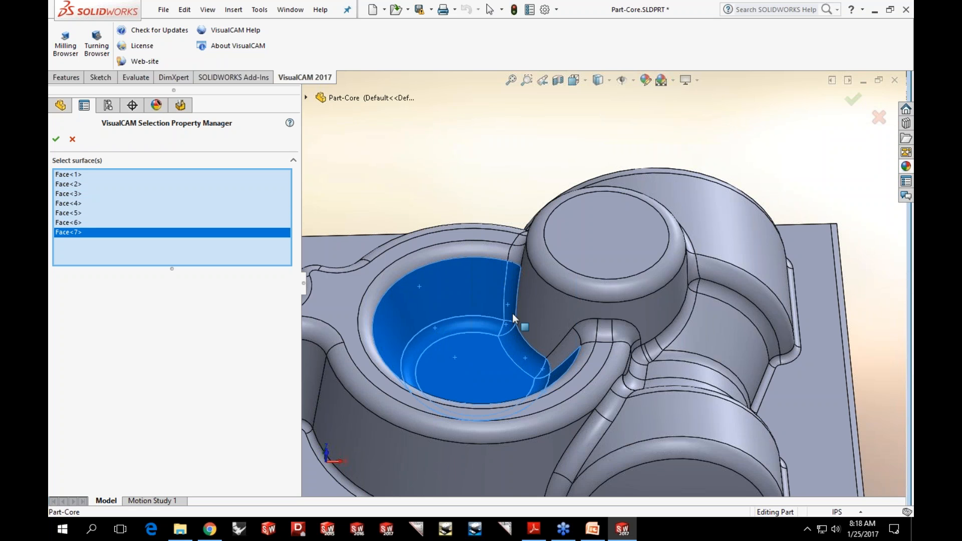
{"action": "left_click", "coordinate": [558, 350]}
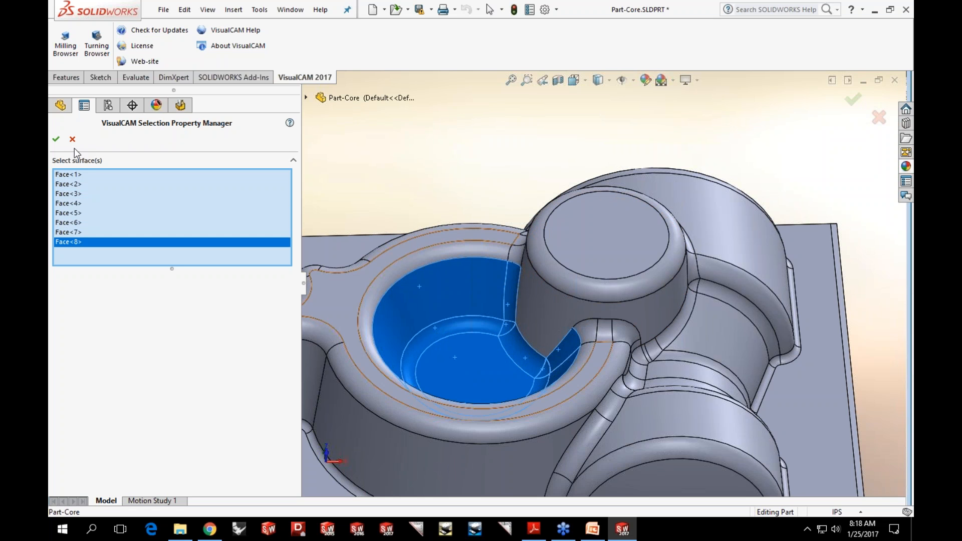
{"action": "left_click", "coordinate": [56, 139]}
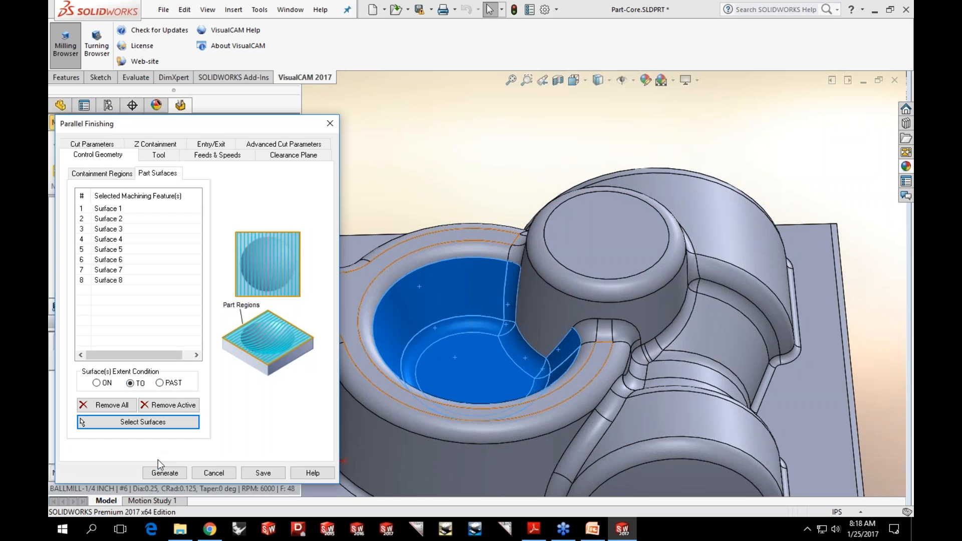
- Set the copied Parallel Finishing operation's surface extent condition to TO and generate its toolpath
{"action": "left_click", "coordinate": [165, 473]}
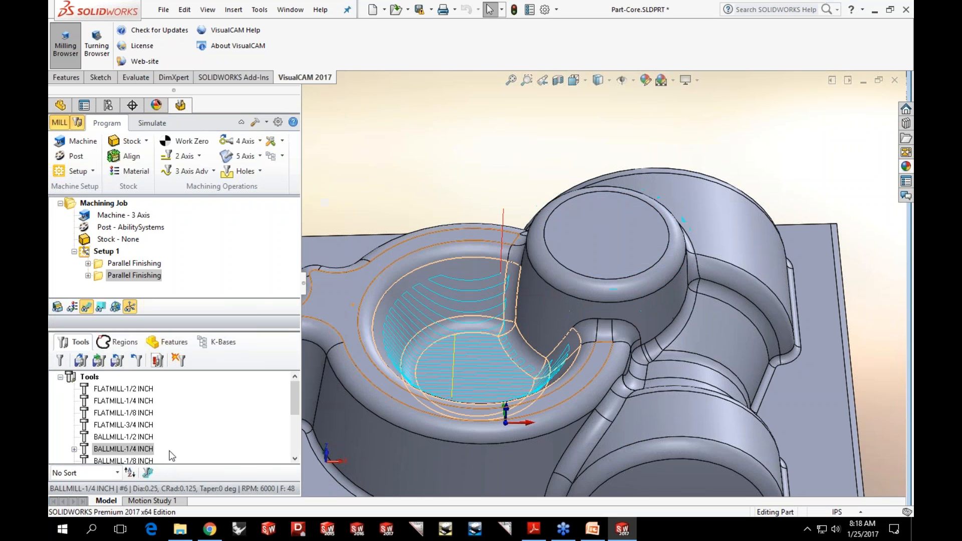
{"action": "middle_click_drag", "start_coordinate": [468, 157], "coordinate": [466, 177]}
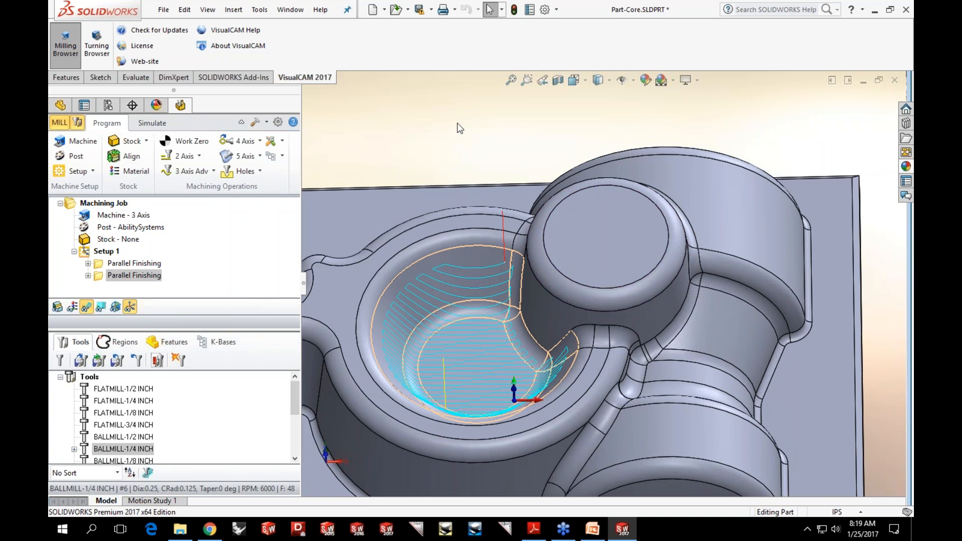
{"action": "mouse_move", "coordinate": [480, 393]}
{"action": "middle_mouse_down"}
{"action": "mouse_move", "coordinate": [502, 332]}
{"action": "mouse_move", "coordinate": [473, 407]}
{"action": "mouse_move", "coordinate": [487, 378]}
{"action": "middle_mouse_up"}
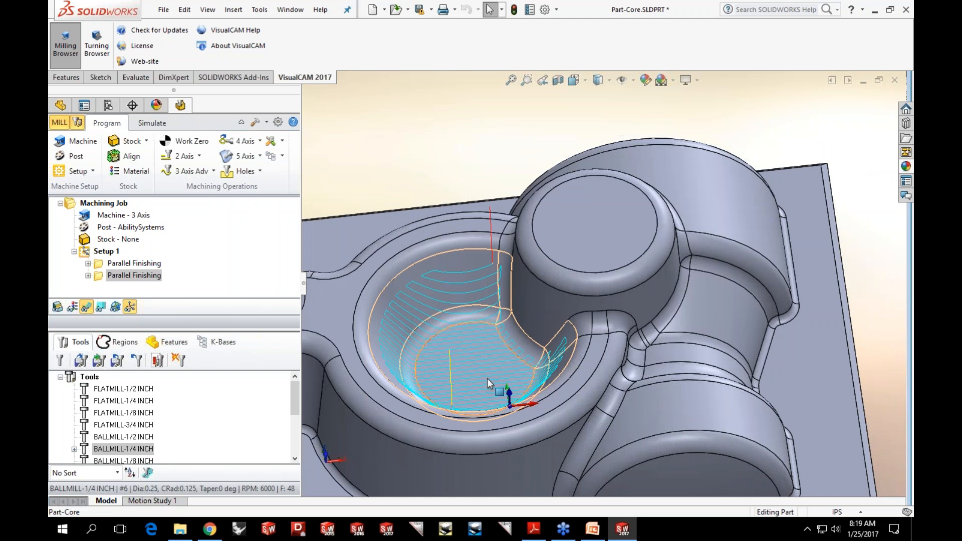
- Review the part surfaces and extent condition of the bowl's Parallel Finishing operation, and examine its toolpath in the bowl
{"action": "double_click", "coordinate": [99, 280]}
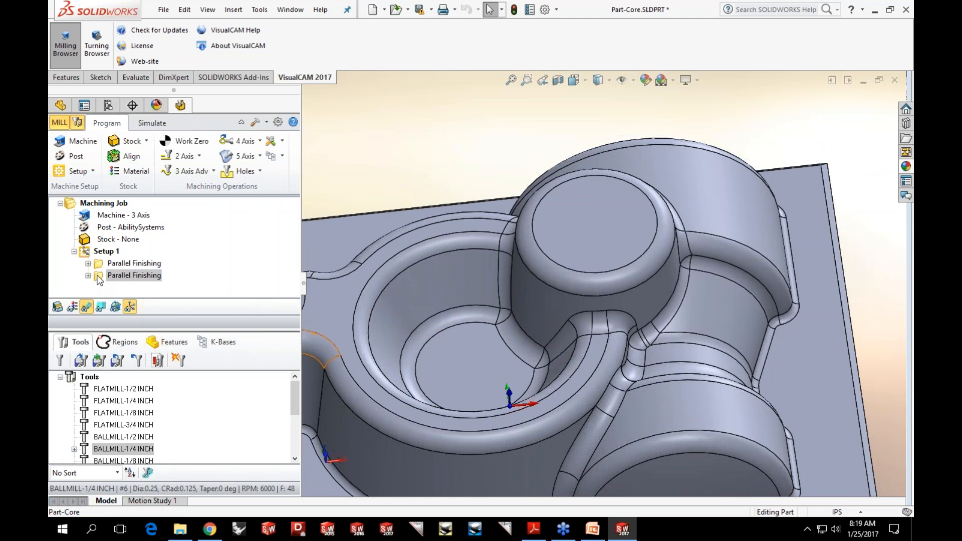
{"action": "left_click", "coordinate": [157, 173]}
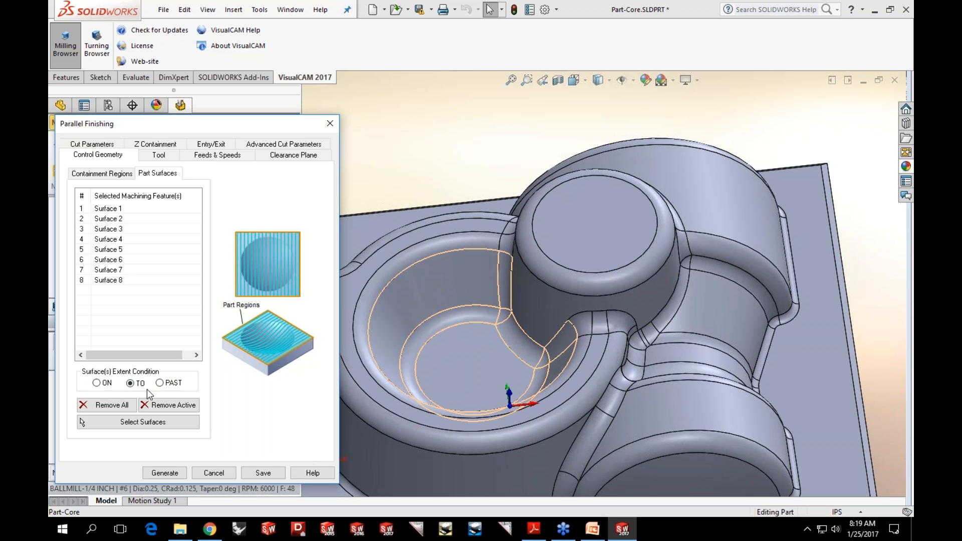
{"action": "left_click", "coordinate": [213, 473]}
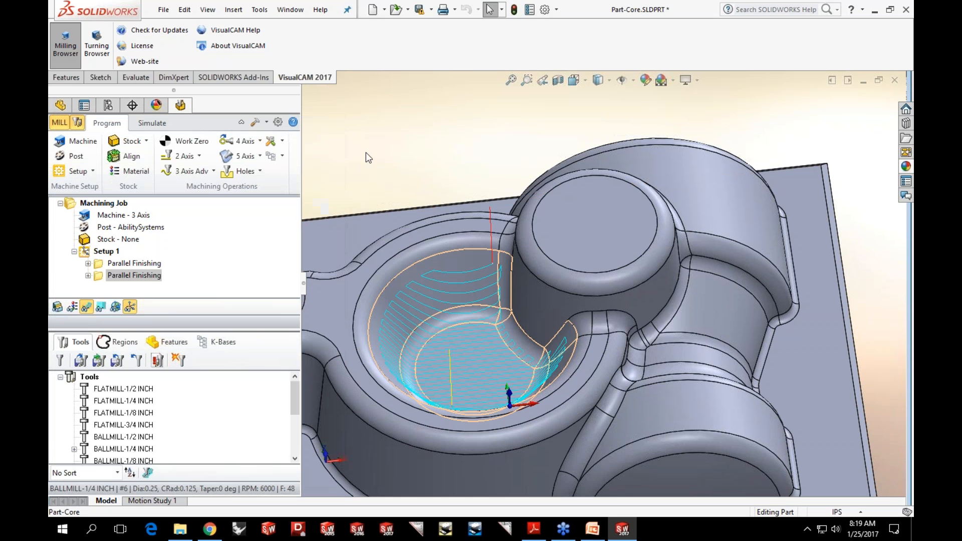
{"action": "scroll", "coordinate": [393, 212], "scroll_direction": "up", "scroll_amount": 1}
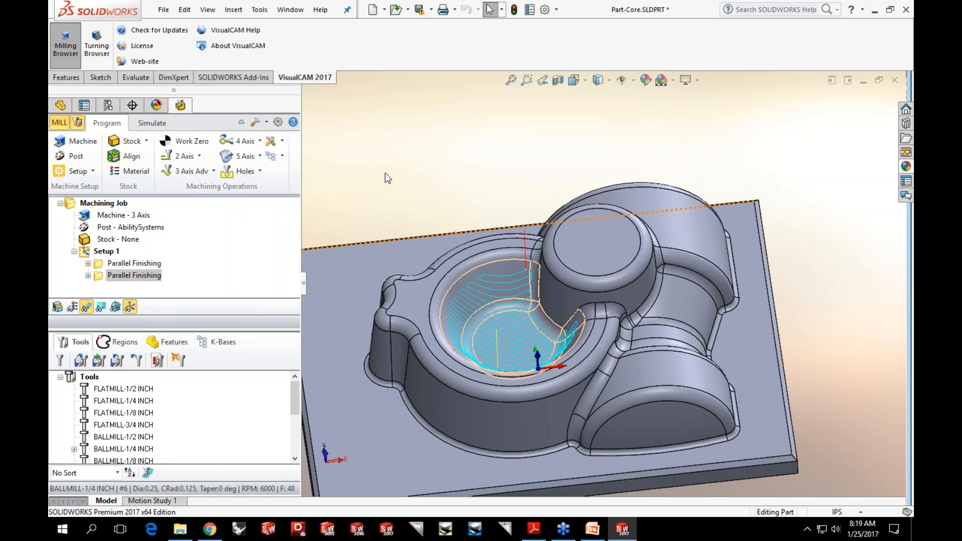
{"action": "middle_click_drag", "start_coordinate": [416, 191], "coordinate": [393, 179]}
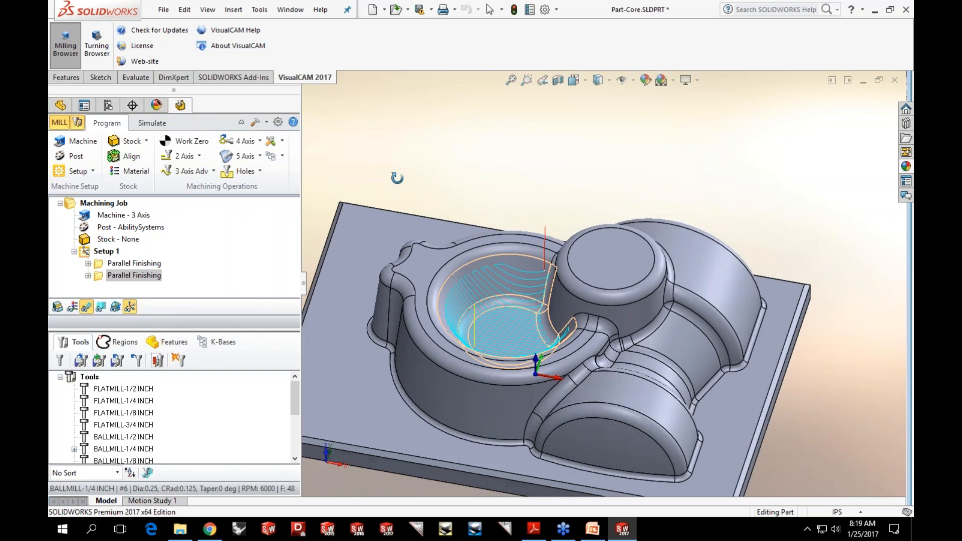
- Close Part-Core and open Part-Cavity.SLDPRT, declining feature recognition
{"action": "left_click", "coordinate": [895, 80]}
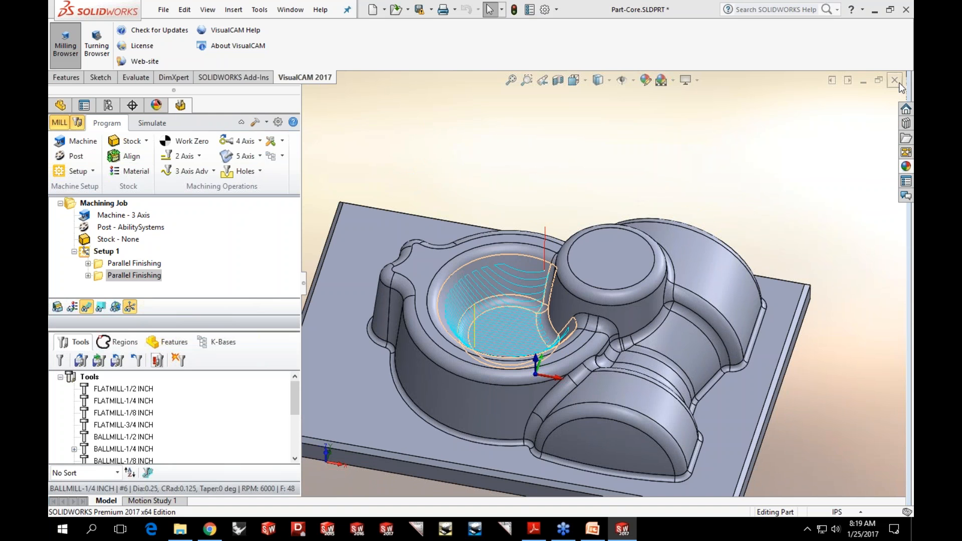
{"action": "left_click", "coordinate": [544, 279]}
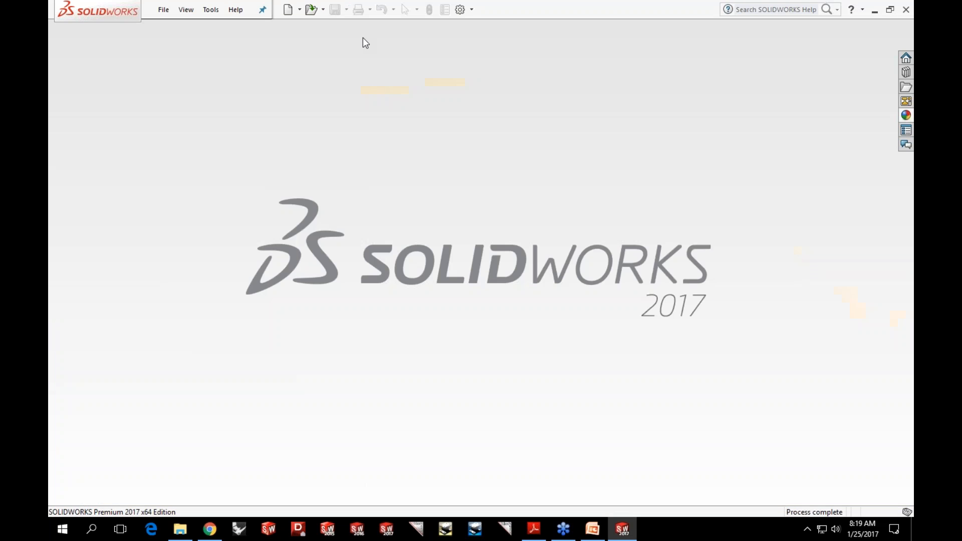
{"action": "left_click", "coordinate": [312, 9]}
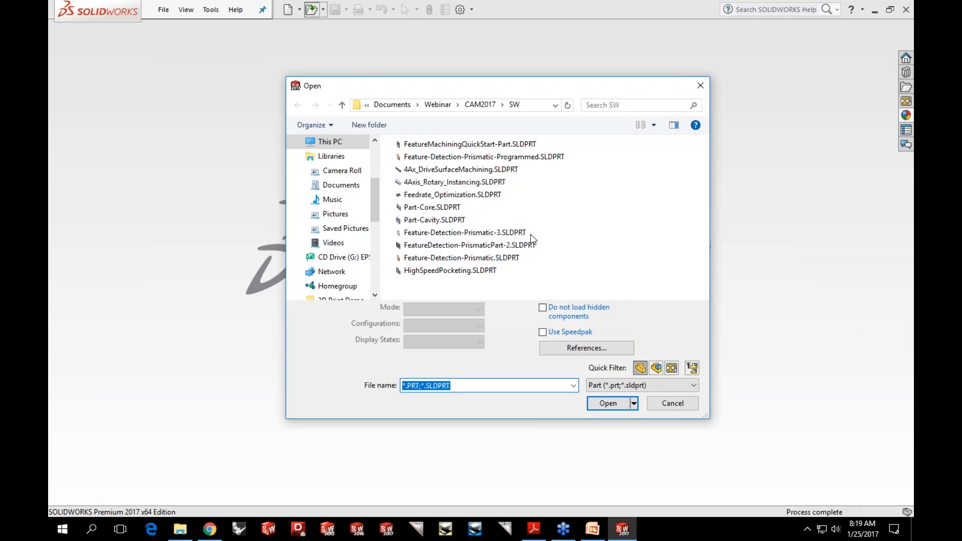
{"action": "left_click", "coordinate": [434, 220]}
{"action": "left_click", "coordinate": [611, 384]}
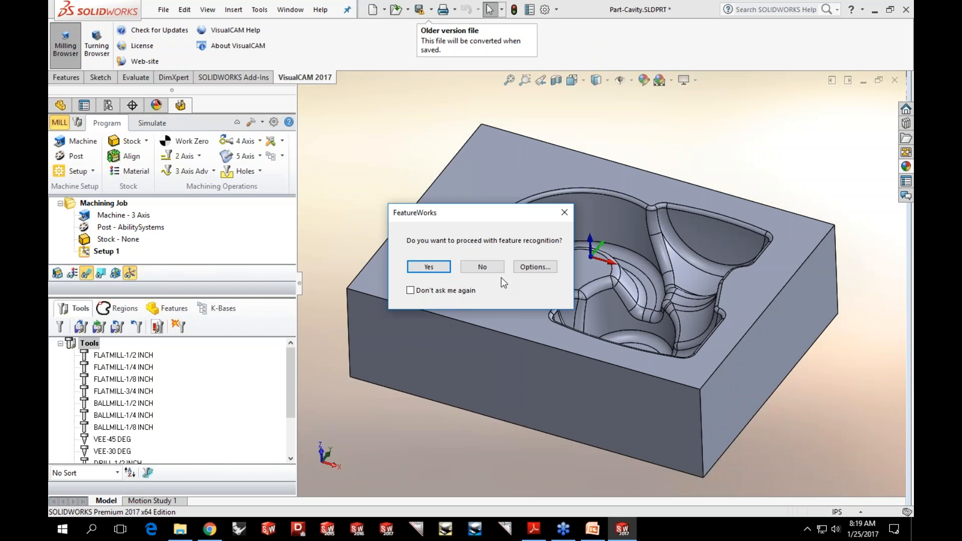
{"action": "left_click", "coordinate": [488, 268]}
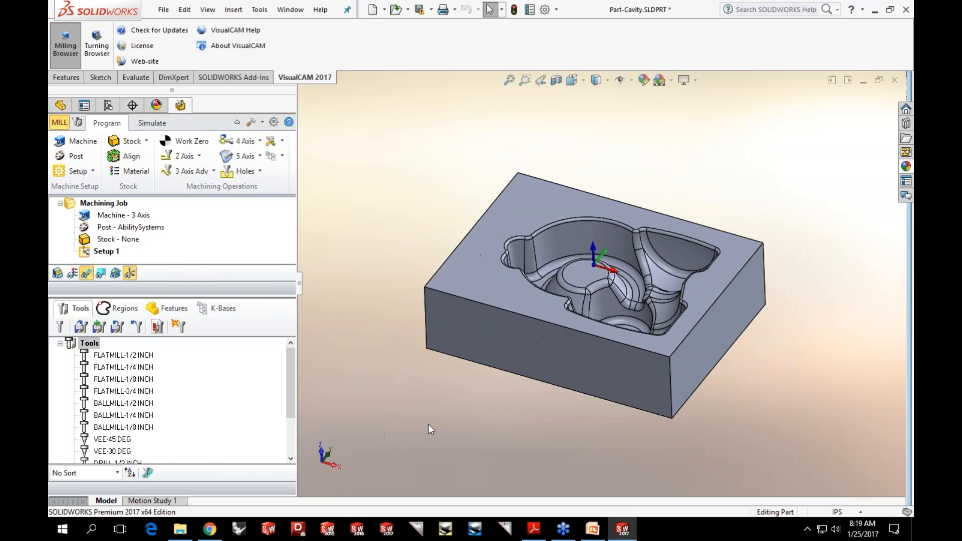
- Display the cavity part's machining features and examine the cavity geometry from above
{"action": "scroll", "coordinate": [604, 292], "scroll_direction": "down", "scroll_amount": 2}
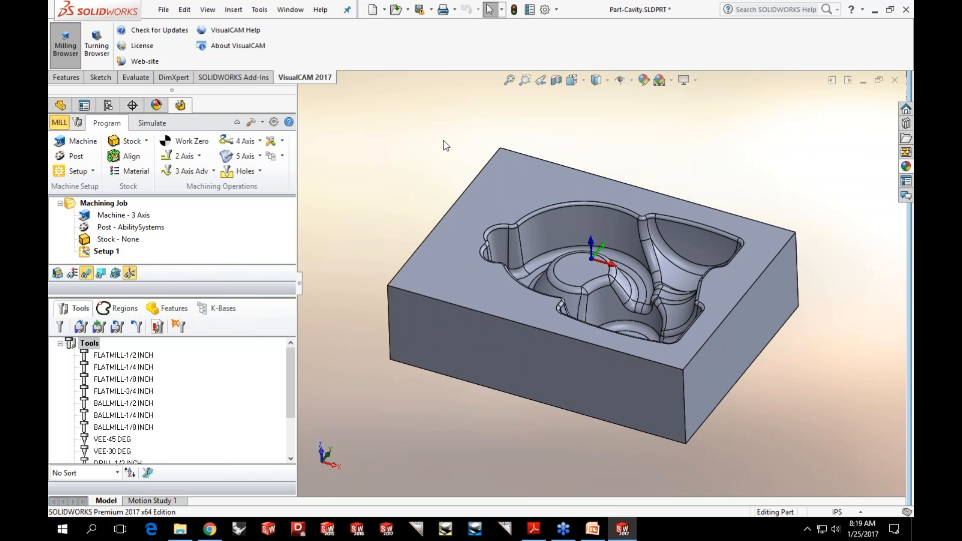
{"action": "middle_click_drag", "start_coordinate": [448, 139], "coordinate": [447, 142]}
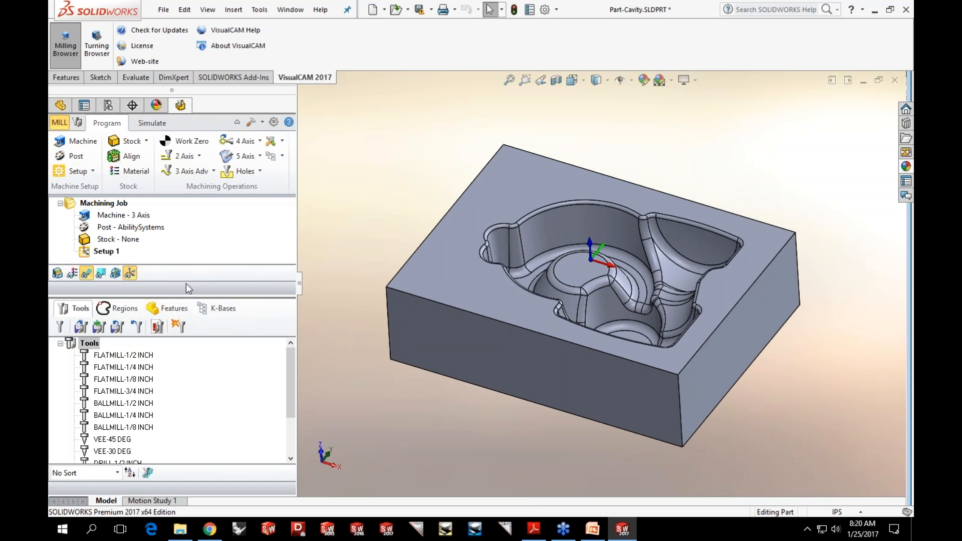
{"action": "left_click", "coordinate": [169, 315]}
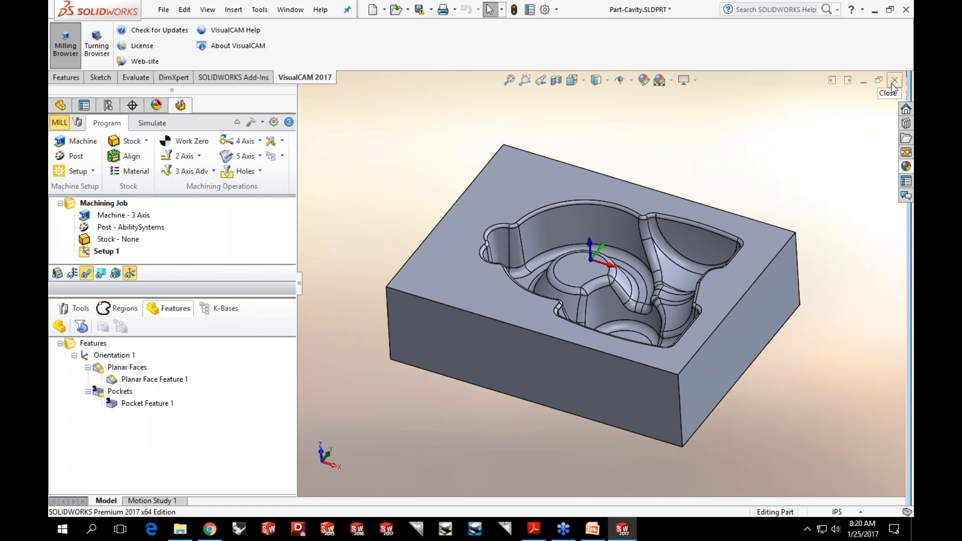
{"action": "scroll", "coordinate": [628, 264], "scroll_direction": "down", "scroll_amount": 3}
{"action": "middle_click_drag", "start_coordinate": [628, 264], "coordinate": [602, 320]}
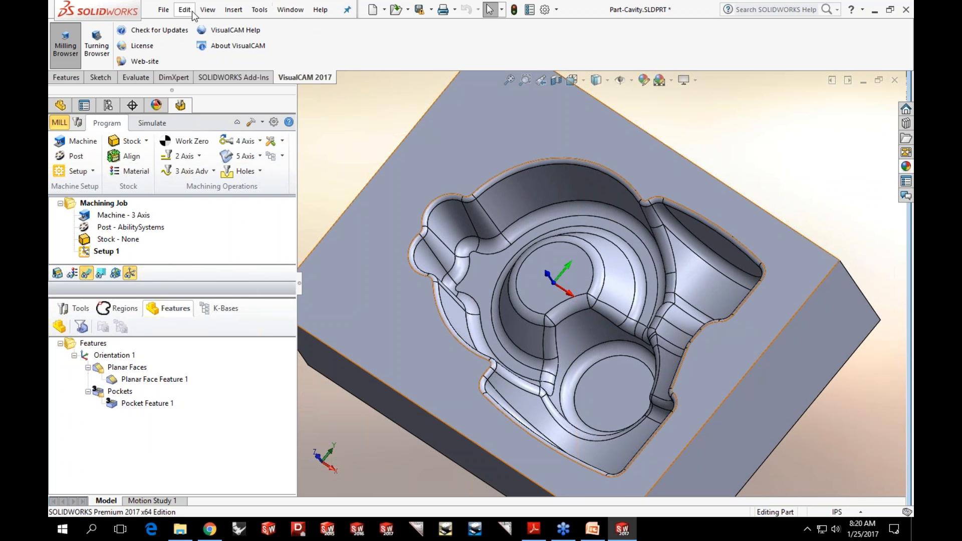
- Reopen Part-Core.SLDPRT from the recent files, decline feature recognition and widen the machining browser
{"action": "left_click", "coordinate": [163, 9]}
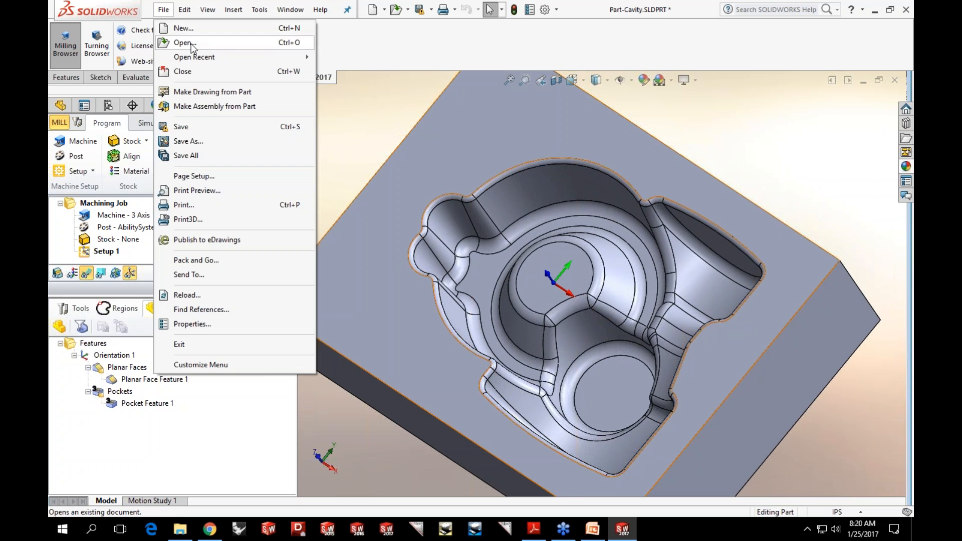
{"action": "mouse_move", "coordinate": [197, 57]}
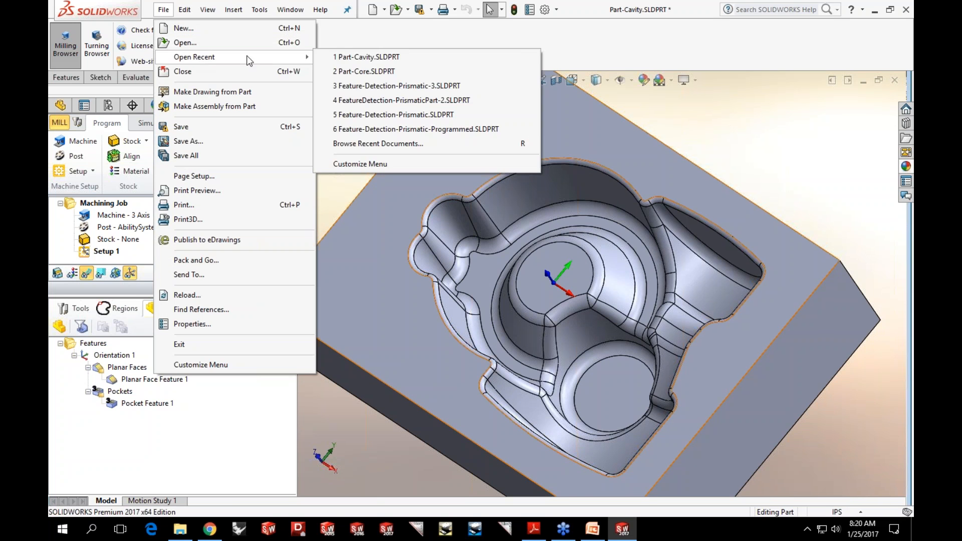
{"action": "left_click", "coordinate": [341, 72]}
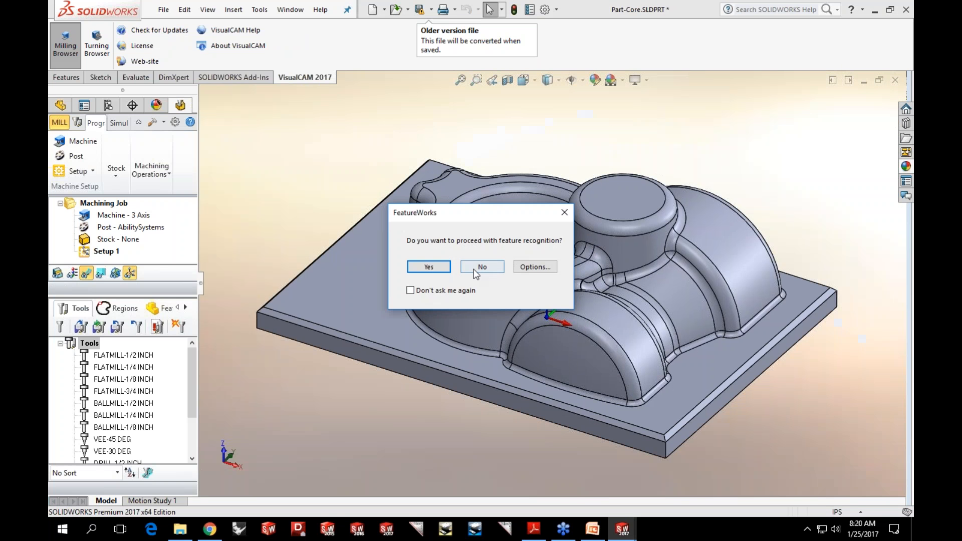
{"action": "left_click", "coordinate": [461, 291]}
{"action": "left_click", "coordinate": [482, 268]}
{"action": "left_click_drag", "start_coordinate": [199, 235], "coordinate": [308, 240]}
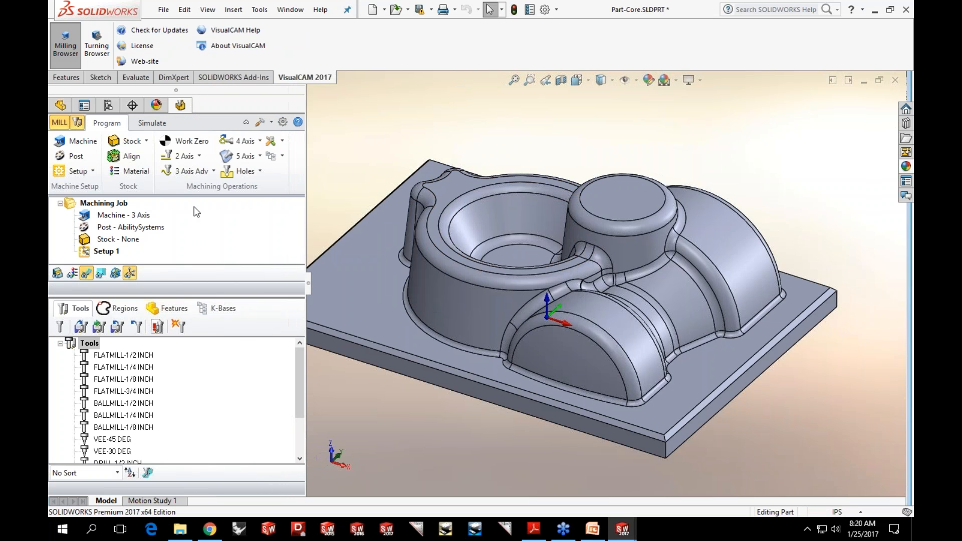
- Start a 3-axis Parallel Finishing operation on the reopened core and select the round boss's top face and rounded rim as part surfaces
{"action": "left_click", "coordinate": [209, 170]}
{"action": "left_click", "coordinate": [186, 232]}
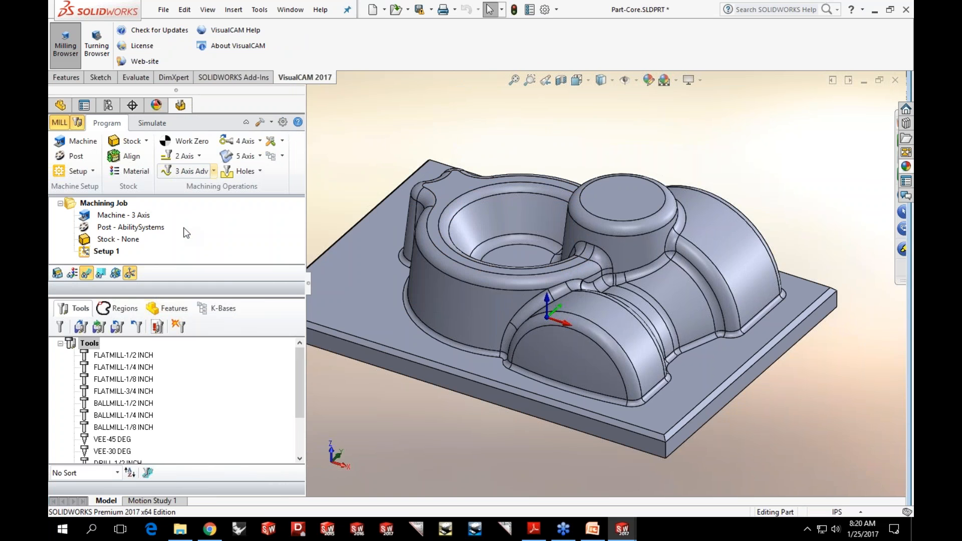
{"action": "left_click", "coordinate": [157, 173]}
{"action": "left_click", "coordinate": [128, 421]}
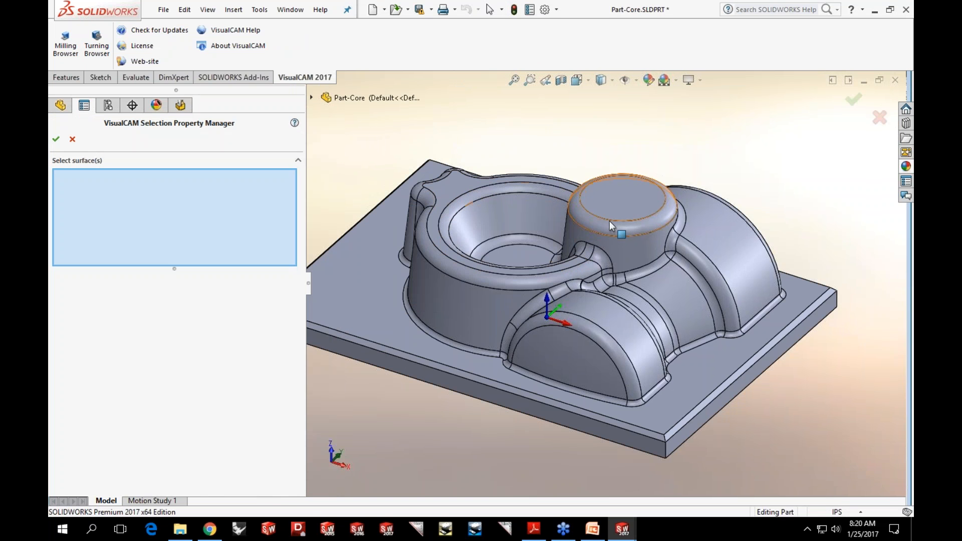
{"action": "left_click", "coordinate": [629, 207]}
{"action": "left_click", "coordinate": [627, 226]}
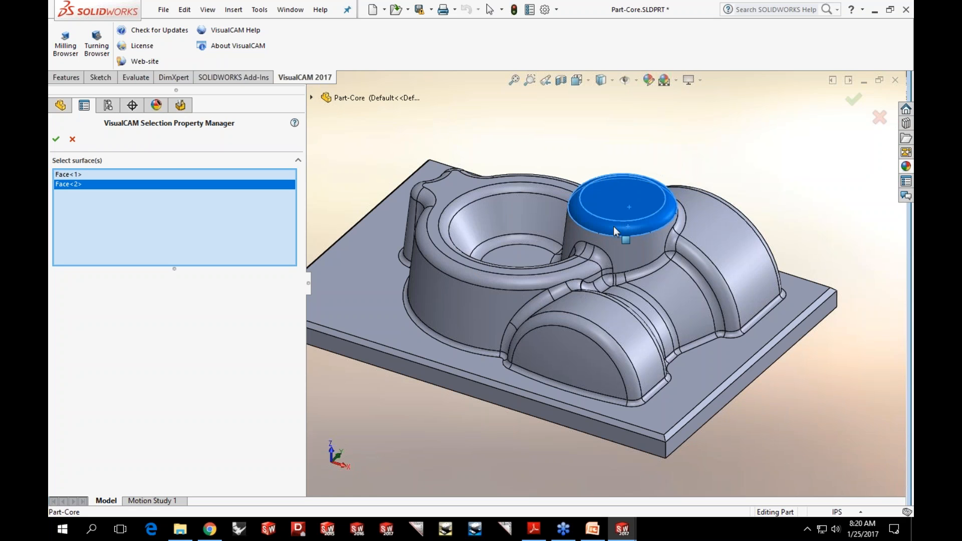
{"action": "left_click", "coordinate": [56, 141]}
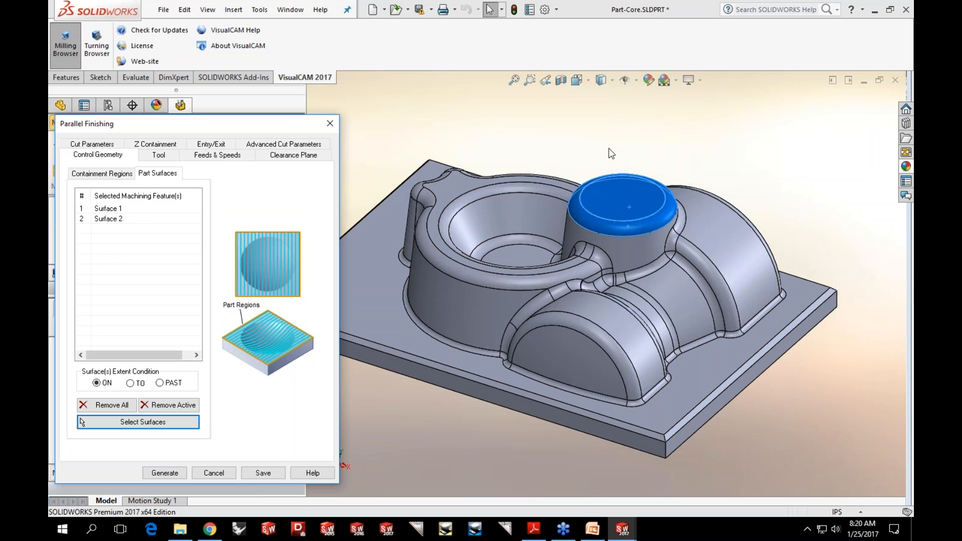
{"action": "middle_click_drag", "start_coordinate": [616, 153], "coordinate": [607, 178]}
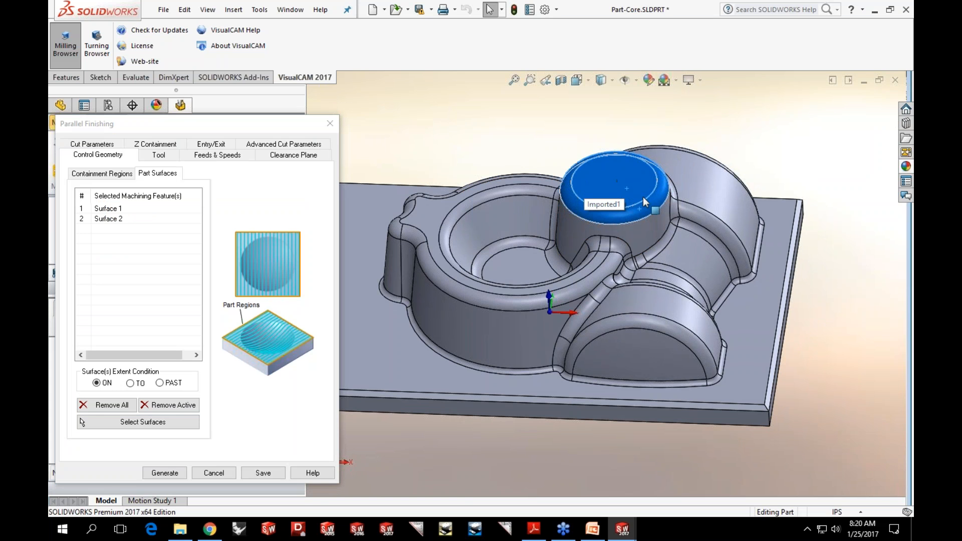
- Set the part surfaces' extent condition to PAST, select the BALLMILL-1/4 INCH tool and generate the Parallel Finishing toolpath
{"action": "middle_click_drag", "start_coordinate": [605, 182], "coordinate": [579, 212]}
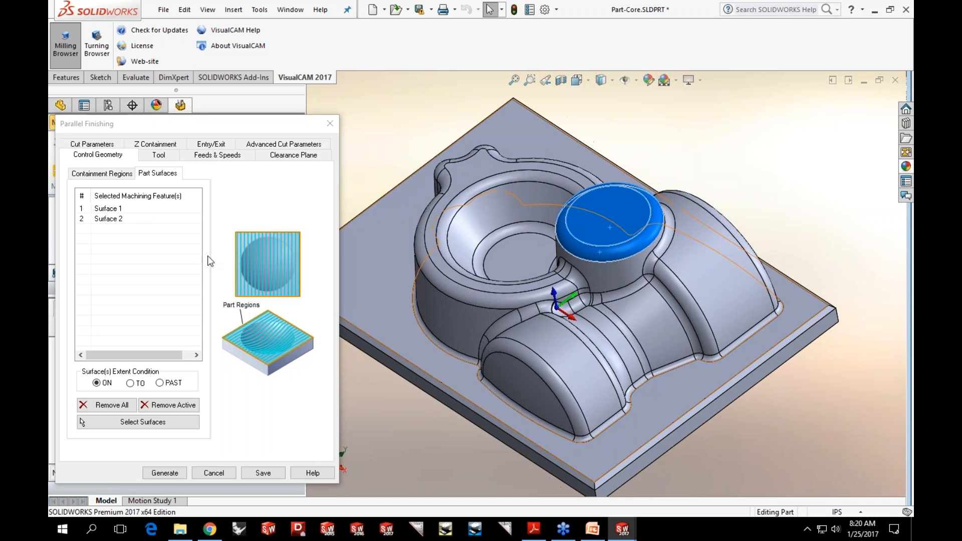
{"action": "left_click", "coordinate": [165, 386]}
{"action": "left_click", "coordinate": [161, 153]}
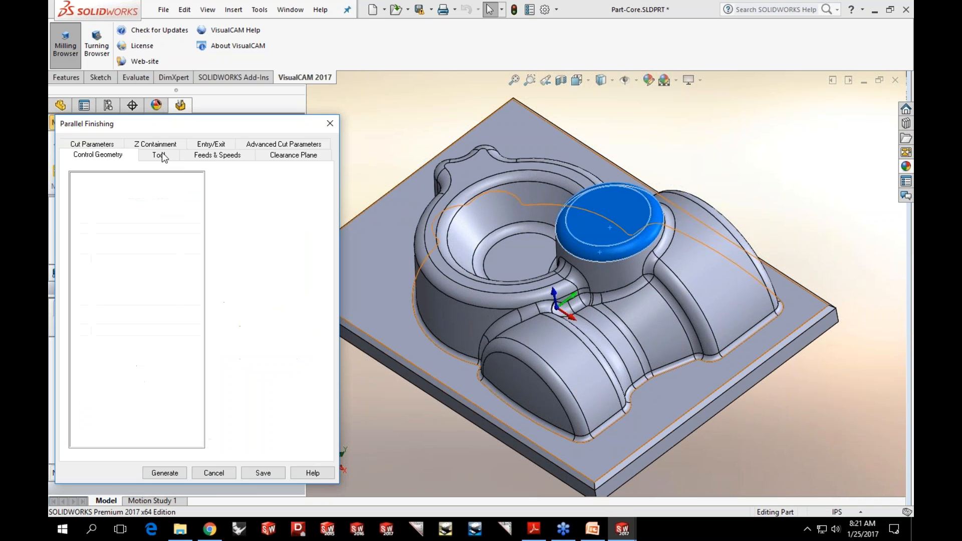
{"action": "left_click", "coordinate": [145, 250]}
{"action": "left_click", "coordinate": [164, 472]}
- Examine from several angles how far the Parallel Finishing toolpath extends around the round boss's rim
{"action": "middle_click_drag", "start_coordinate": [665, 254], "coordinate": [631, 241]}
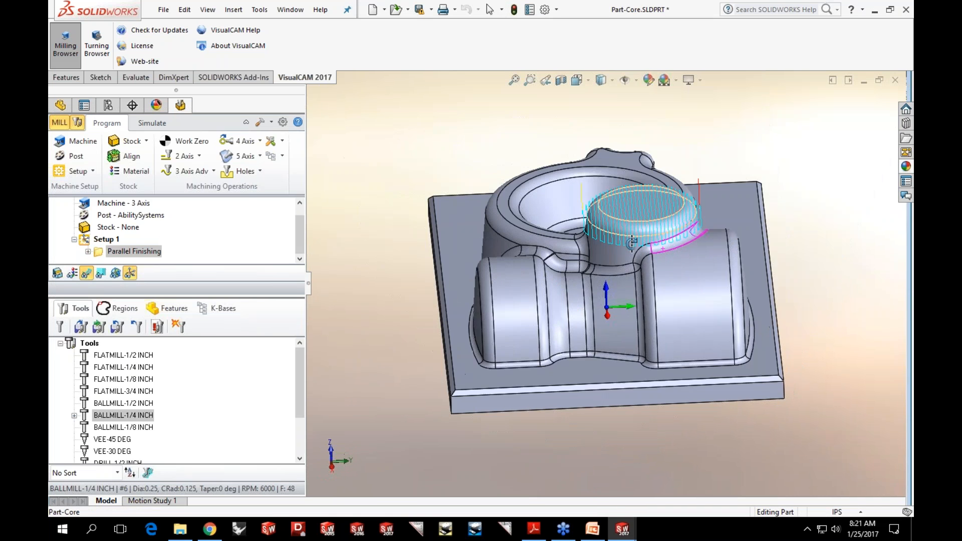
{"action": "scroll", "coordinate": [701, 217], "scroll_direction": "down", "scroll_amount": 5}
{"action": "middle_click_drag", "start_coordinate": [702, 219], "coordinate": [682, 212]}
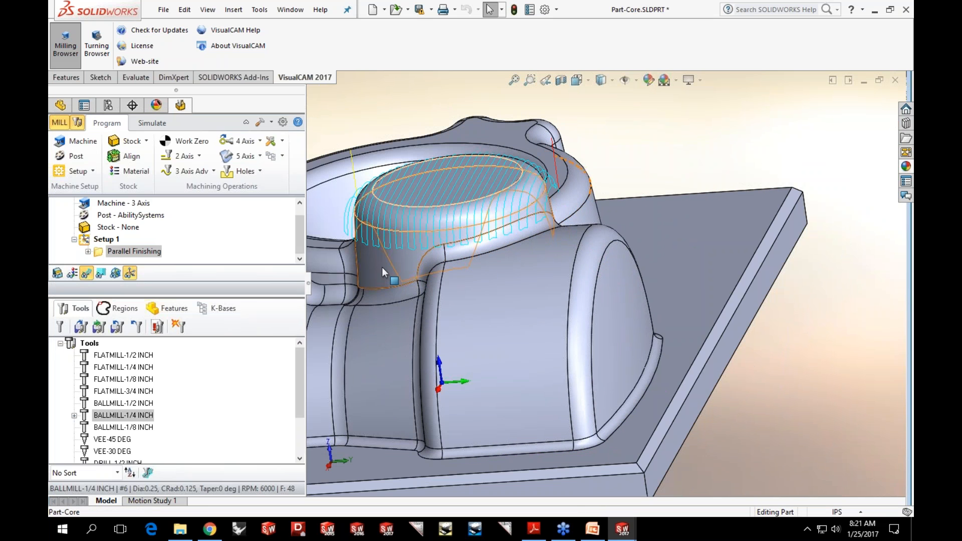
{"action": "middle_click_drag", "start_coordinate": [564, 228], "coordinate": [511, 249]}
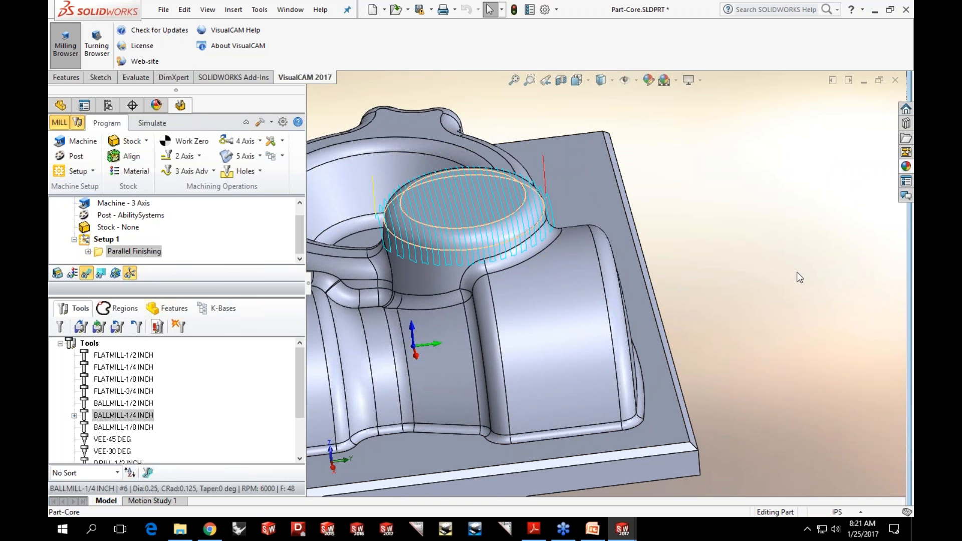
{"action": "scroll", "coordinate": [799, 277], "scroll_direction": "up", "scroll_amount": 4}
{"action": "middle_click_drag", "start_coordinate": [459, 248], "coordinate": [533, 285]}
{"action": "scroll", "coordinate": [532, 285], "scroll_direction": "down", "scroll_amount": 6}
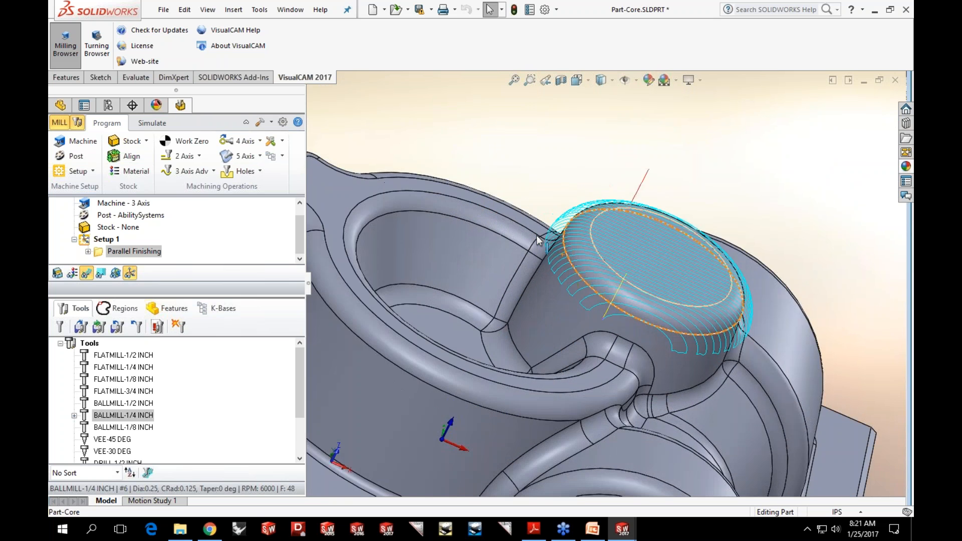
{"action": "middle_click_drag", "start_coordinate": [610, 333], "coordinate": [593, 335]}
{"action": "scroll", "coordinate": [594, 336], "scroll_direction": "up", "scroll_amount": 5}
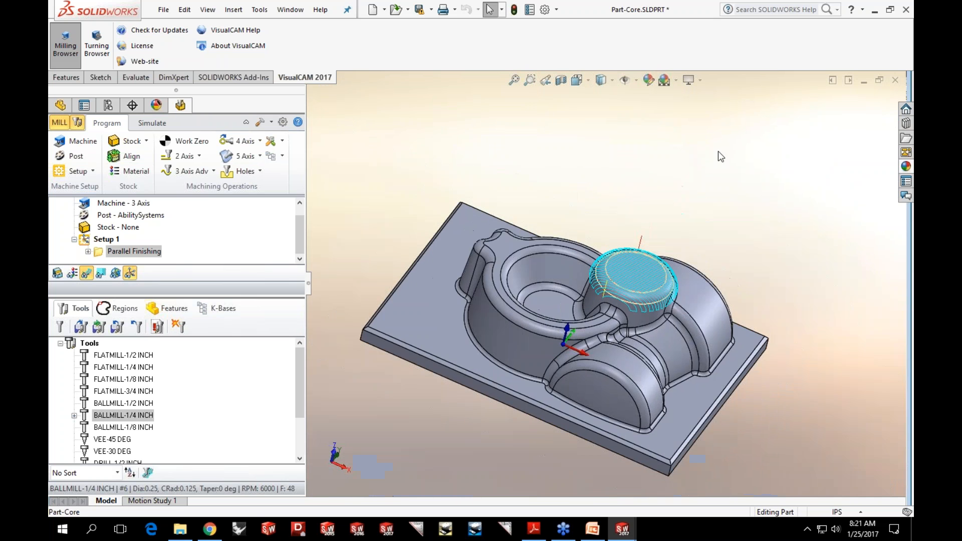
- Close Part-Core without saving its changes and return to the Part-Cavity document
{"action": "left_click", "coordinate": [895, 82]}
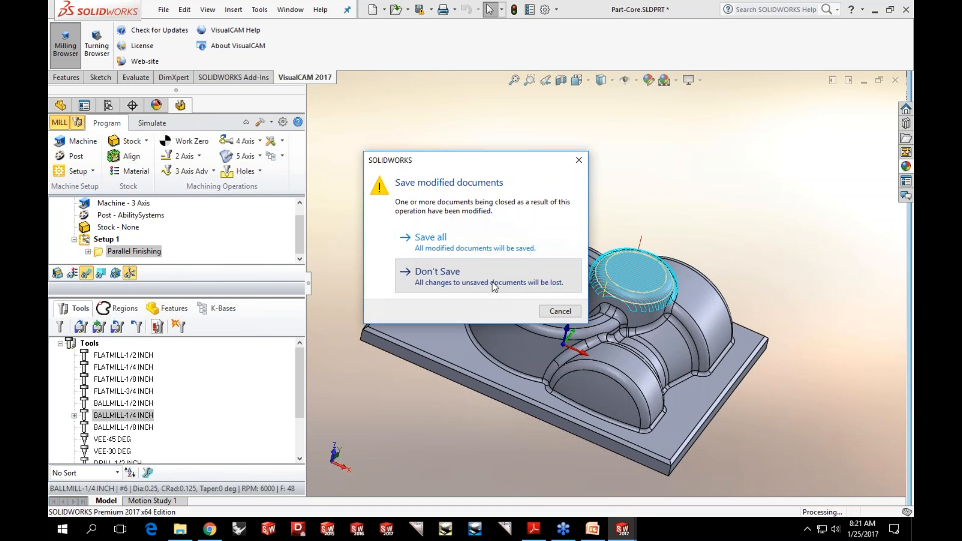
{"action": "left_click", "coordinate": [492, 282]}
{"action": "middle_click_drag", "start_coordinate": [581, 295], "coordinate": [586, 261]}
{"action": "scroll", "coordinate": [587, 261], "scroll_direction": "up", "scroll_amount": 3}
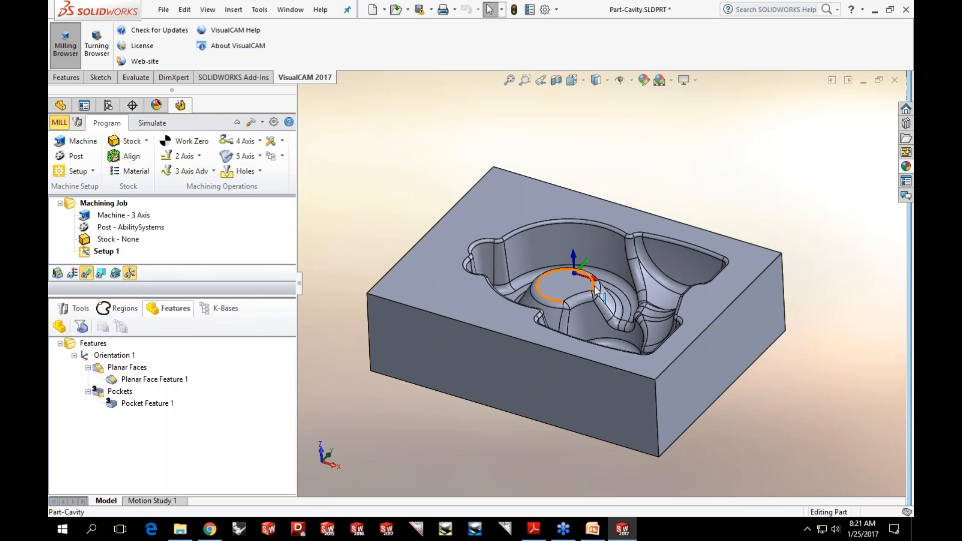
- Examine the cavity part and highlight Planar Face Feature 1 and Pocket Feature 1 on the model
{"action": "middle_click_drag", "start_coordinate": [595, 291], "coordinate": [548, 275]}
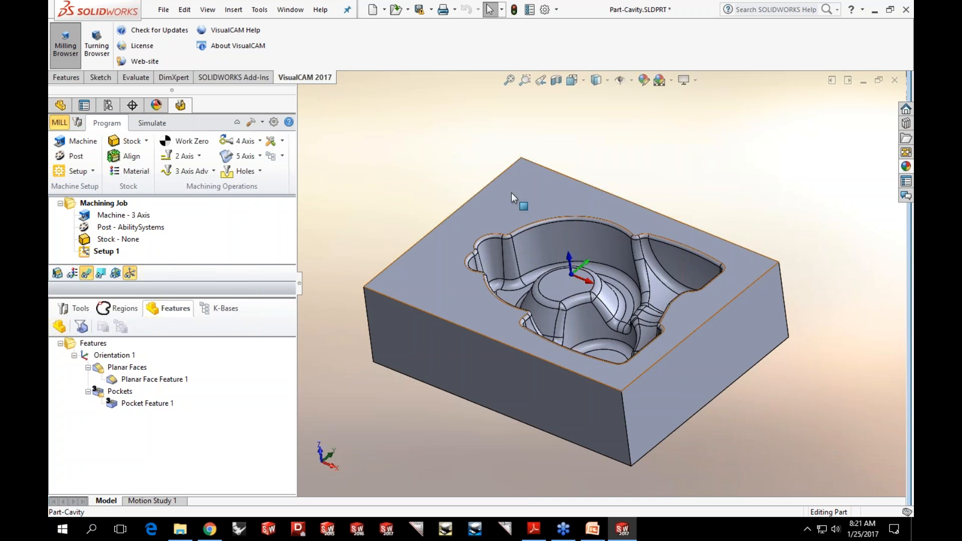
{"action": "middle_click_drag", "start_coordinate": [576, 334], "coordinate": [531, 331]}
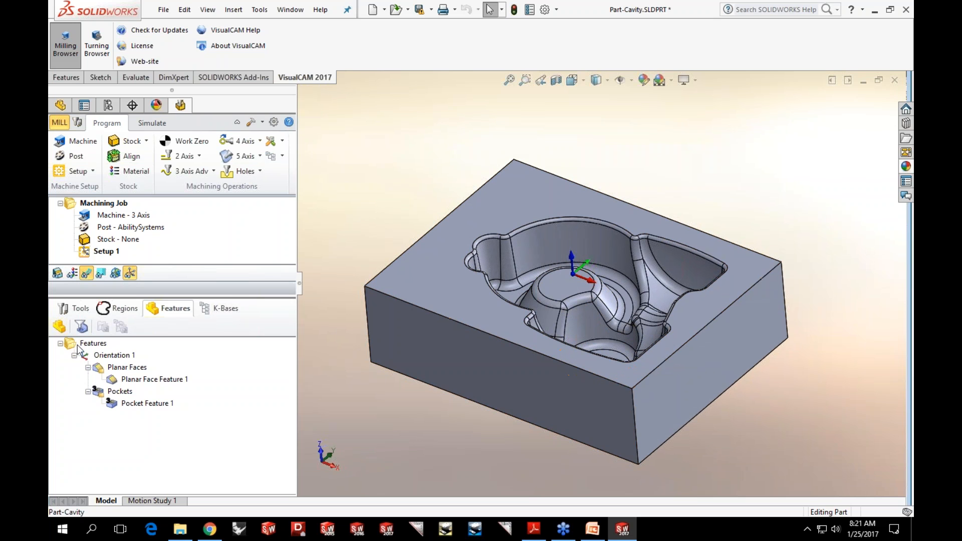
{"action": "left_click", "coordinate": [455, 300]}
{"action": "left_click", "coordinate": [363, 412]}
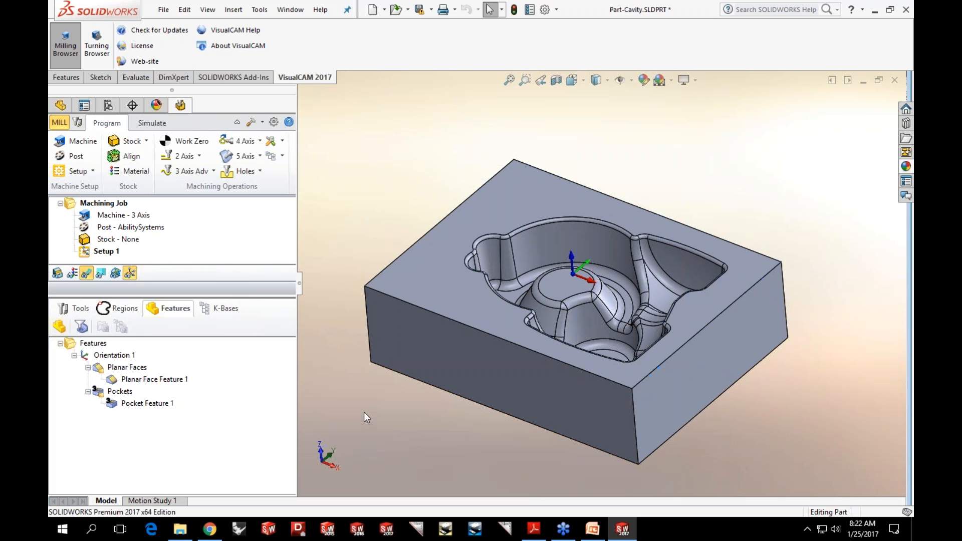
{"action": "left_click", "coordinate": [176, 381]}
{"action": "left_click", "coordinate": [153, 406]}
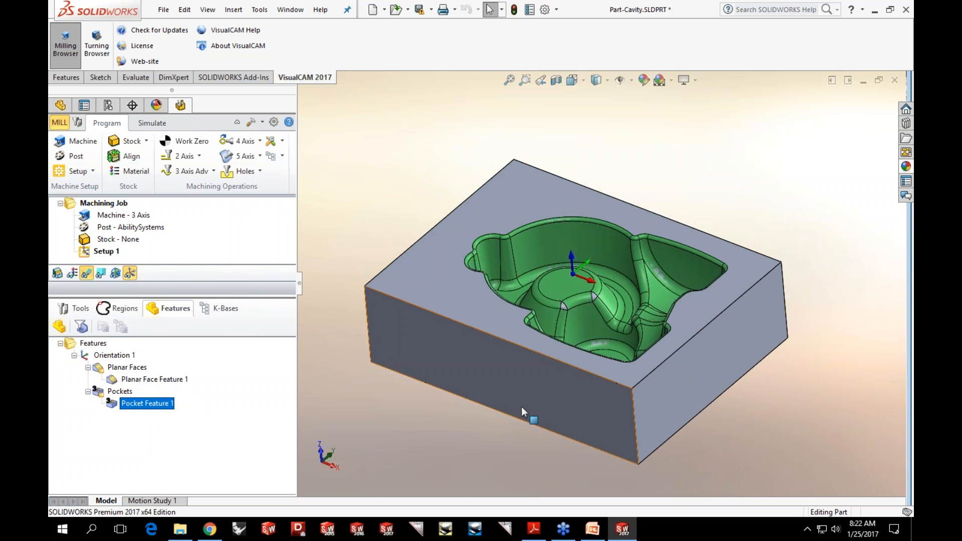
{"action": "mouse_move", "coordinate": [510, 414]}
{"action": "middle_mouse_down"}
{"action": "mouse_move", "coordinate": [498, 457]}
{"action": "mouse_move", "coordinate": [480, 437]}
{"action": "mouse_move", "coordinate": [490, 419]}
{"action": "mouse_move", "coordinate": [501, 445]}
{"action": "mouse_move", "coordinate": [512, 424]}
{"action": "middle_mouse_up"}
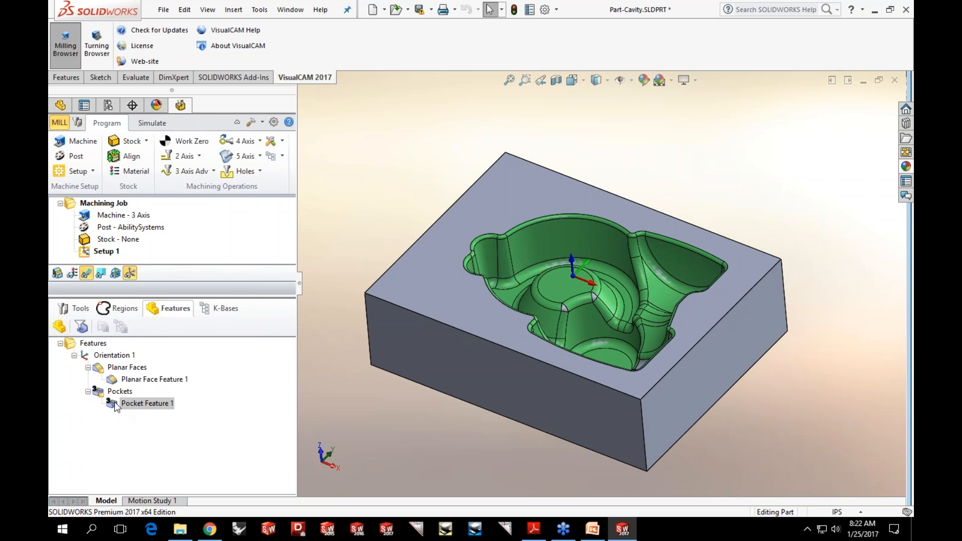
- Create a 3 Axis Horizontal Roughing operation on Pocket Feature 1 with the FLATMILL-1/2 INCH tool and generate its toolpath
{"action": "right_click", "coordinate": [116, 406]}
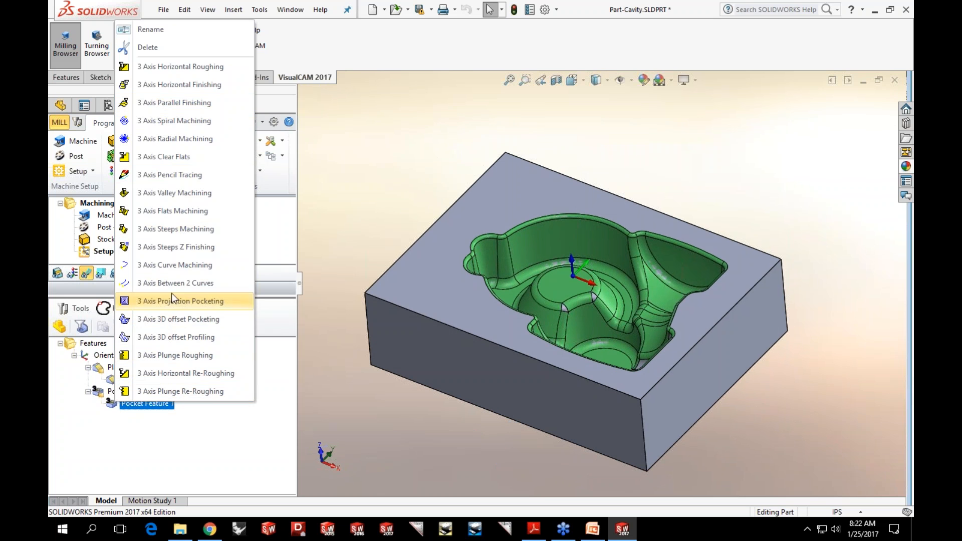
{"action": "left_click", "coordinate": [169, 67]}
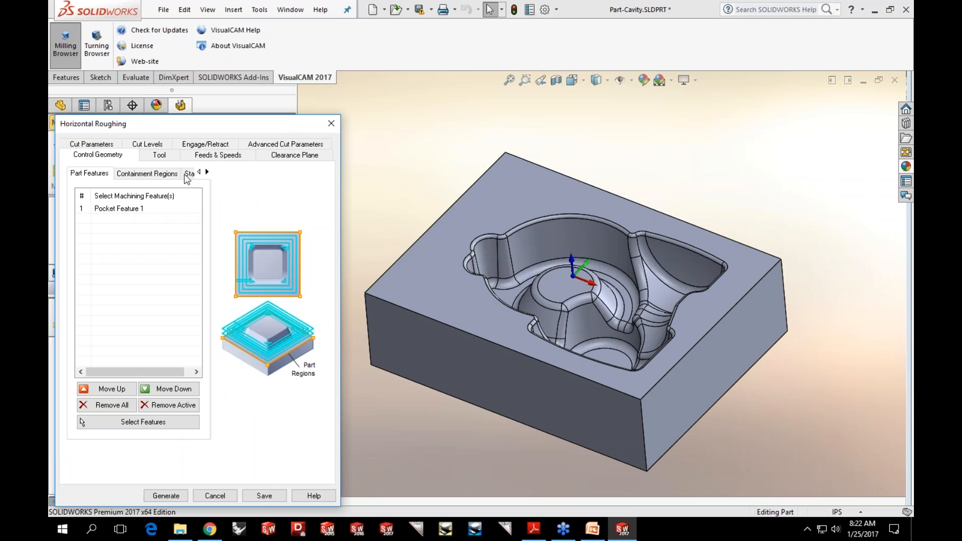
{"action": "left_click", "coordinate": [117, 207]}
{"action": "left_click", "coordinate": [125, 175]}
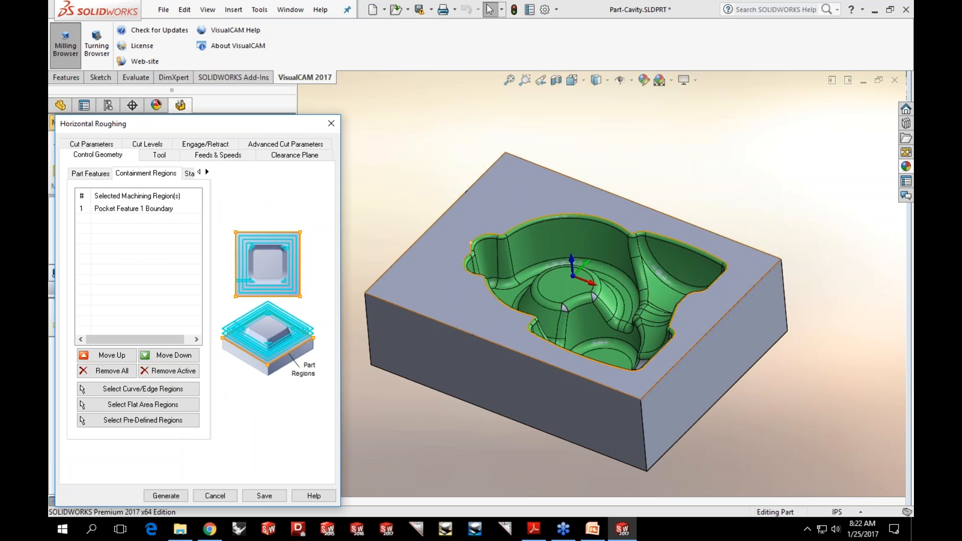
{"action": "left_click", "coordinate": [102, 145]}
{"action": "left_click", "coordinate": [159, 145]}
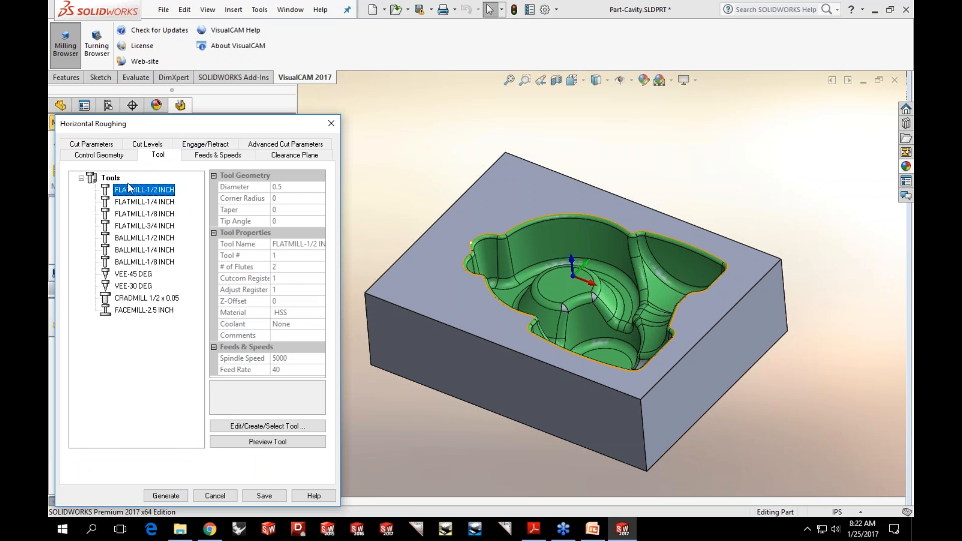
{"action": "left_click", "coordinate": [100, 145]}
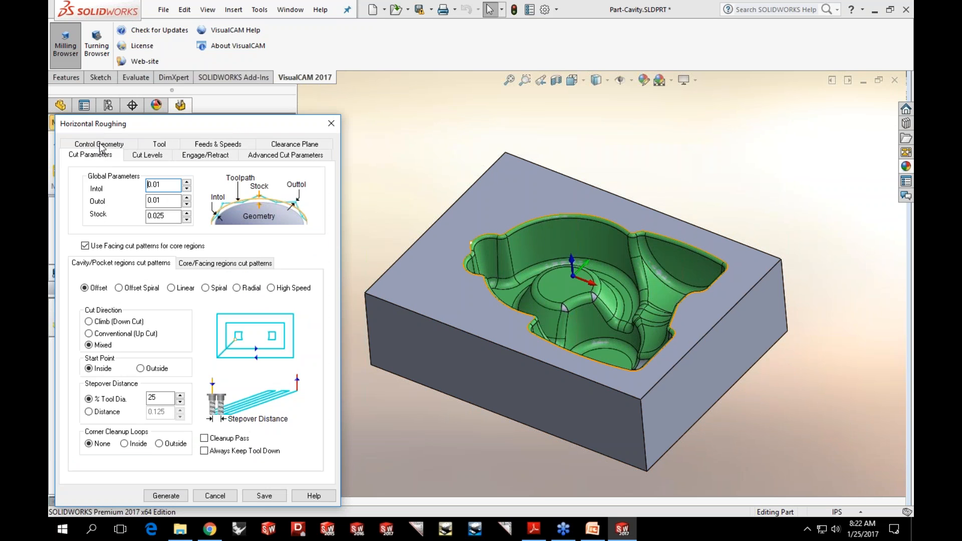
{"action": "left_click", "coordinate": [161, 495]}
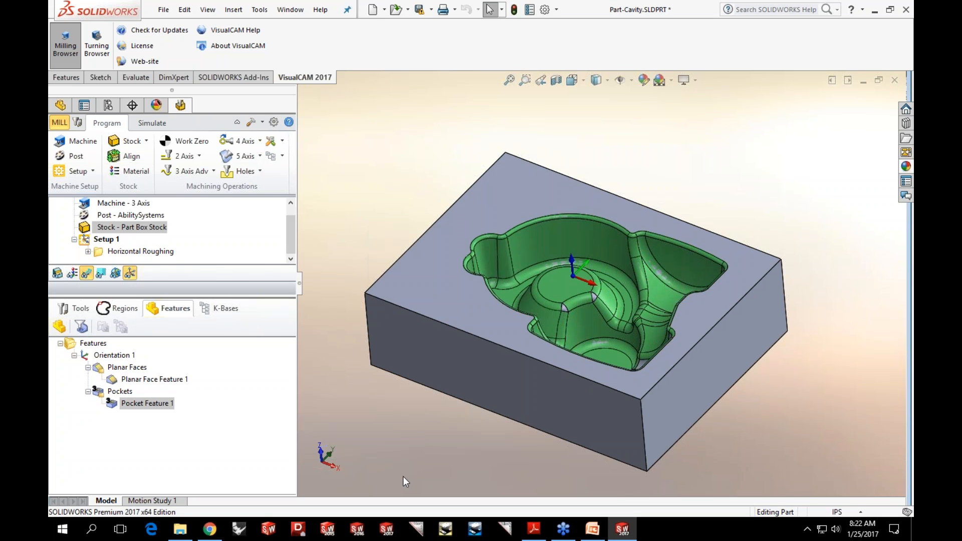
- Display the Horizontal Roughing toolpath and step through its individual Z levels down to level 7
{"action": "left_click", "coordinate": [153, 251]}
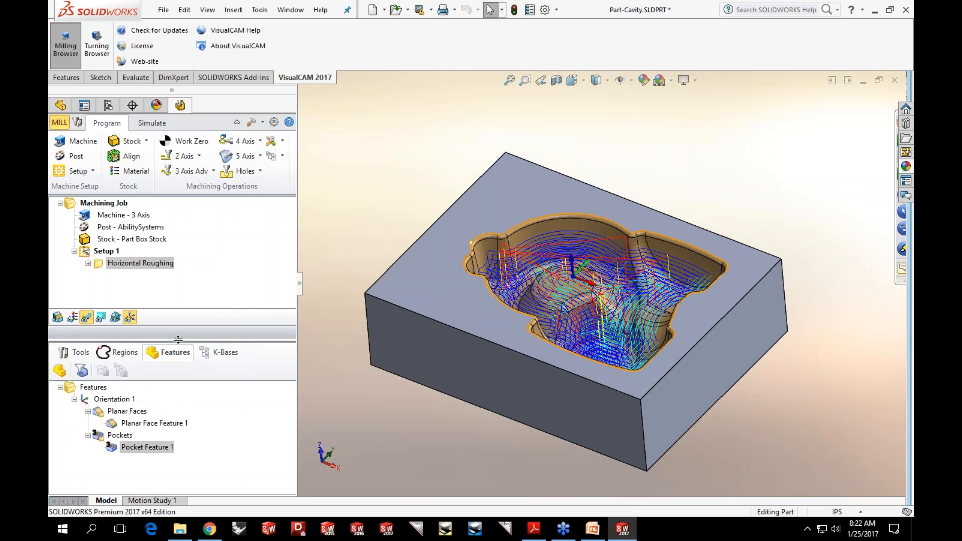
{"action": "middle_click_drag", "start_coordinate": [441, 439], "coordinate": [501, 464]}
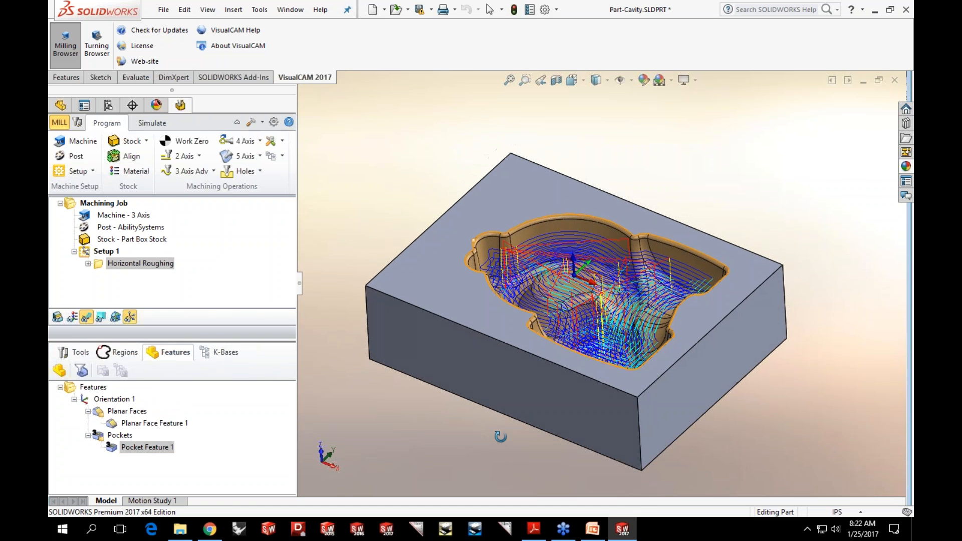
{"action": "left_click", "coordinate": [100, 317]}
{"action": "left_click", "coordinate": [132, 338]}
{"action": "left_click", "coordinate": [135, 348]}
{"action": "left_click", "coordinate": [136, 358]}
{"action": "left_click", "coordinate": [137, 368]}
{"action": "left_click", "coordinate": [139, 378]}
{"action": "left_click", "coordinate": [142, 389]}
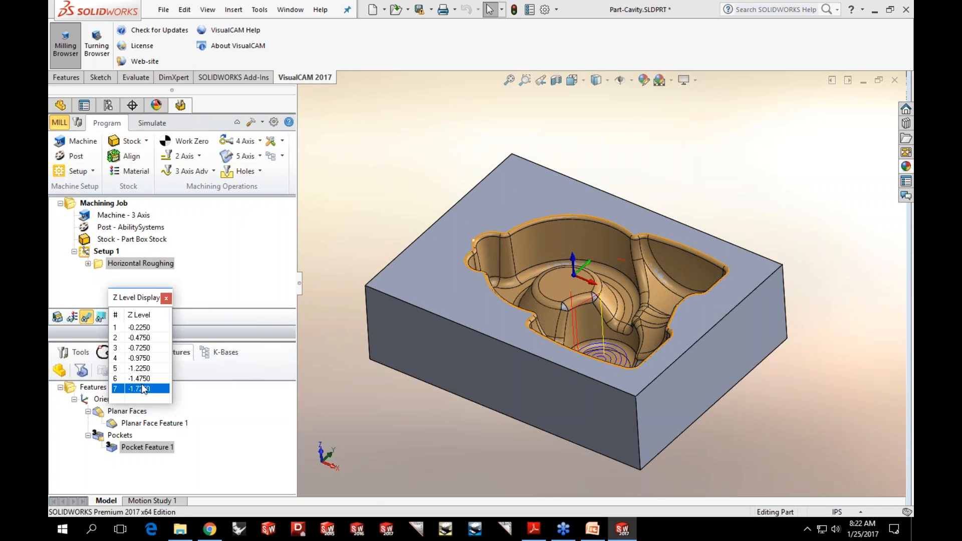
{"action": "left_click", "coordinate": [165, 299]}
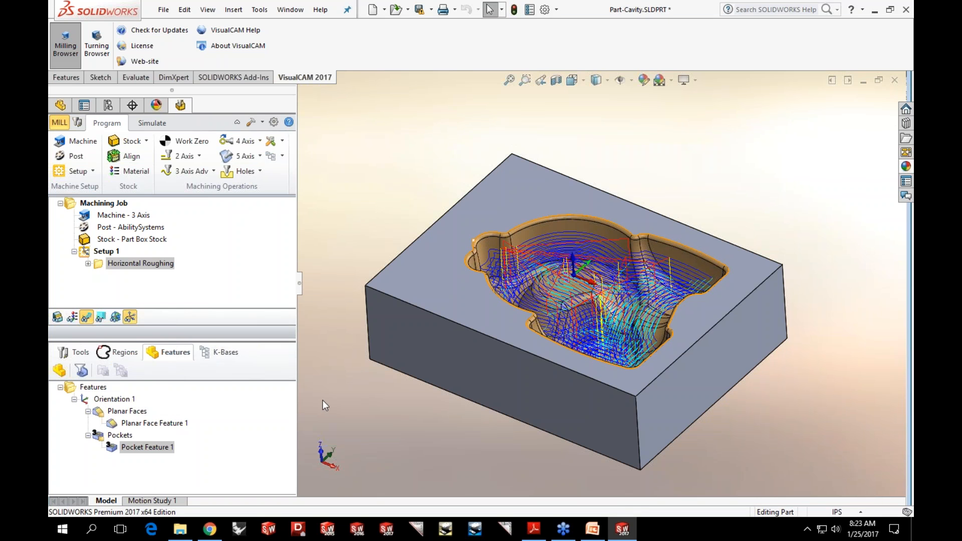
- Start a 3 Axis Parallel Finishing operation on Pocket Feature 1 with the BALLMILL-1/4 INCH tool
{"action": "left_click", "coordinate": [113, 447]}
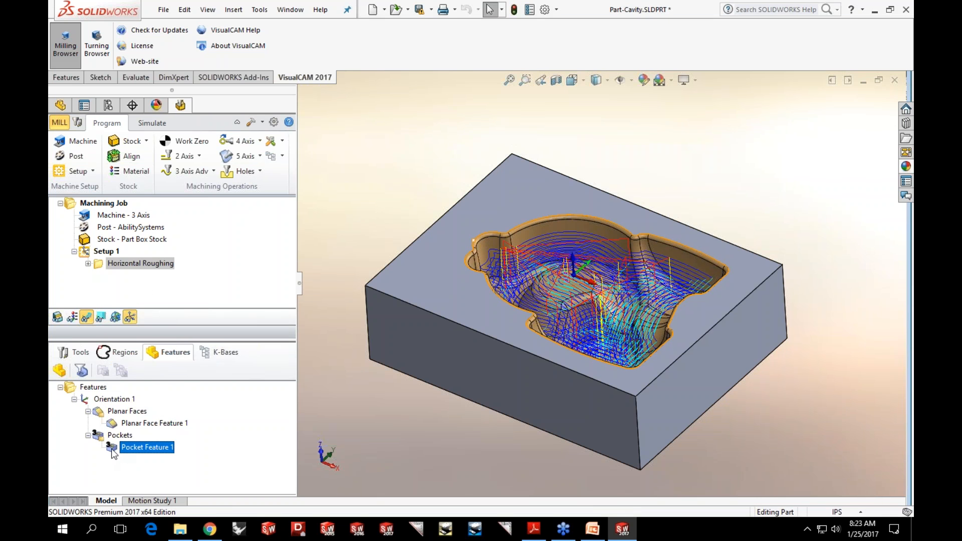
{"action": "right_click", "coordinate": [111, 446]}
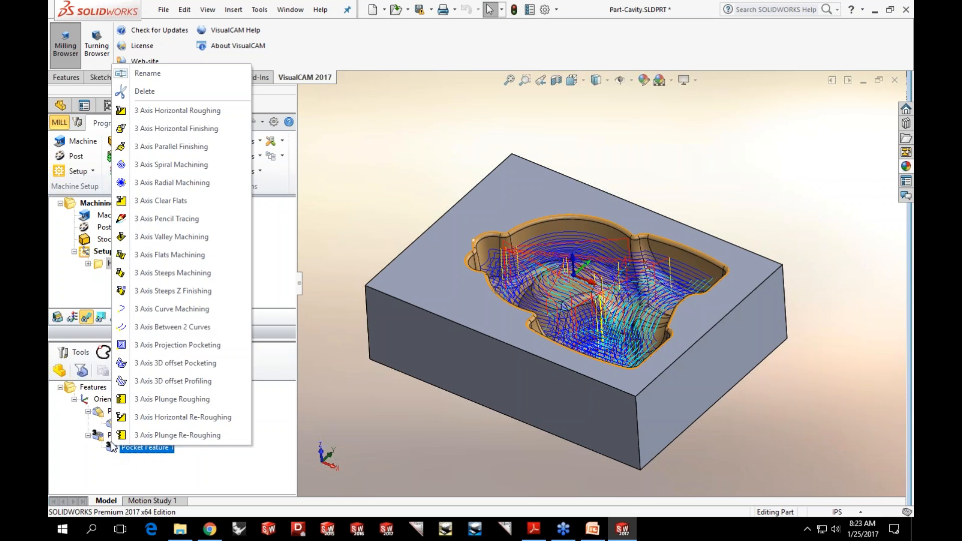
{"action": "left_click", "coordinate": [197, 152]}
{"action": "left_click", "coordinate": [160, 156]}
{"action": "left_click", "coordinate": [152, 250]}
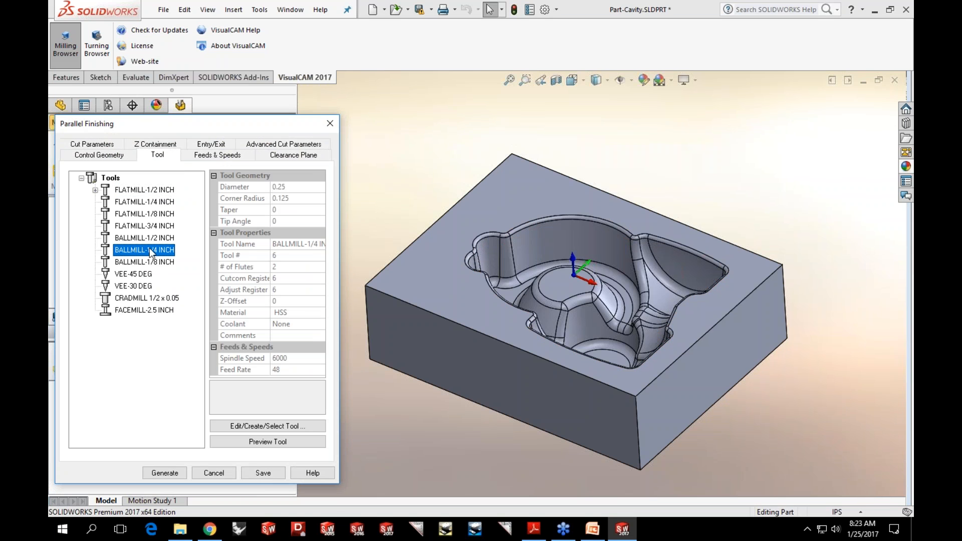
- Set the angle of cuts to 45 and the stepover to 10% of tool diameter, and generate the Parallel Finishing toolpath
{"action": "left_click", "coordinate": [112, 148]}
{"action": "double_click", "coordinate": [148, 316]}
{"action": "type", "text": "45"}
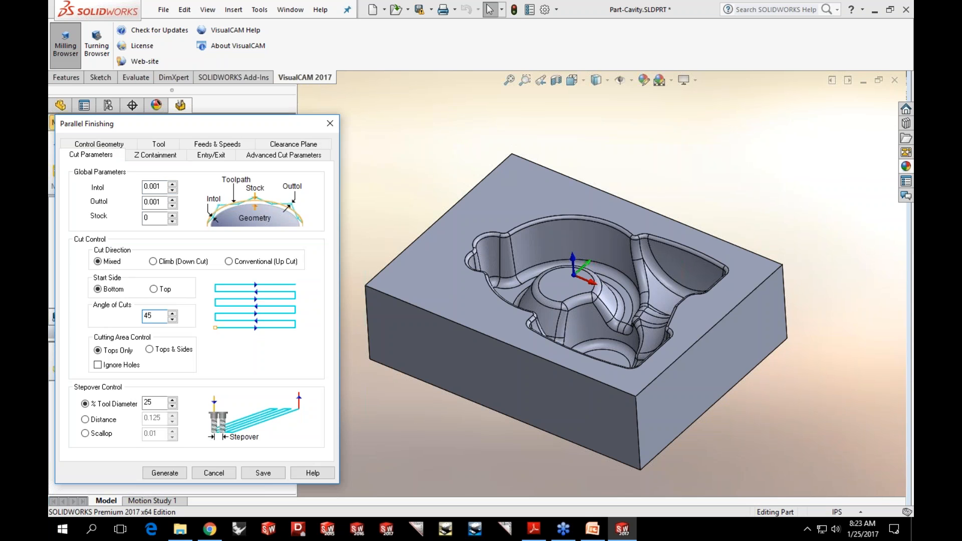
{"action": "double_click", "coordinate": [148, 402]}
{"action": "type", "text": "10"}
{"action": "left_click", "coordinate": [156, 473]}
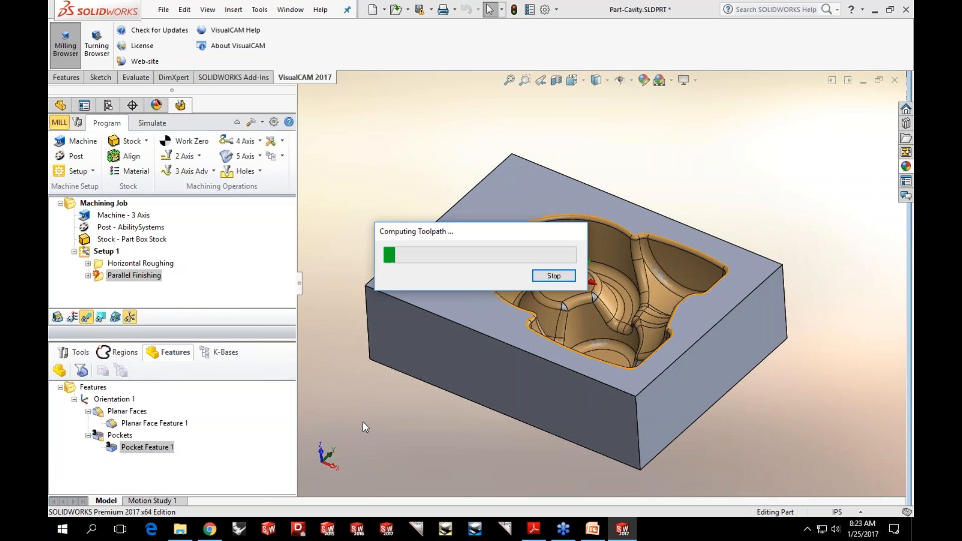
- Inspect the Parallel Finishing toolpath over the cavity pocket up close and as a whole
{"action": "middle_click_drag", "start_coordinate": [490, 399], "coordinate": [490, 426]}
{"action": "scroll", "coordinate": [596, 281], "scroll_direction": "down", "scroll_amount": 10}
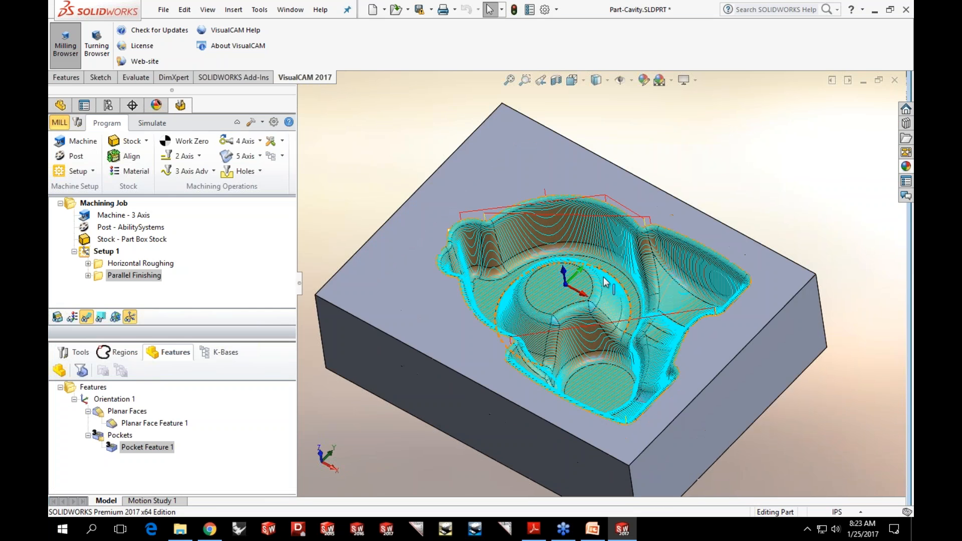
{"action": "scroll", "coordinate": [596, 273], "scroll_direction": "up", "scroll_amount": 10}
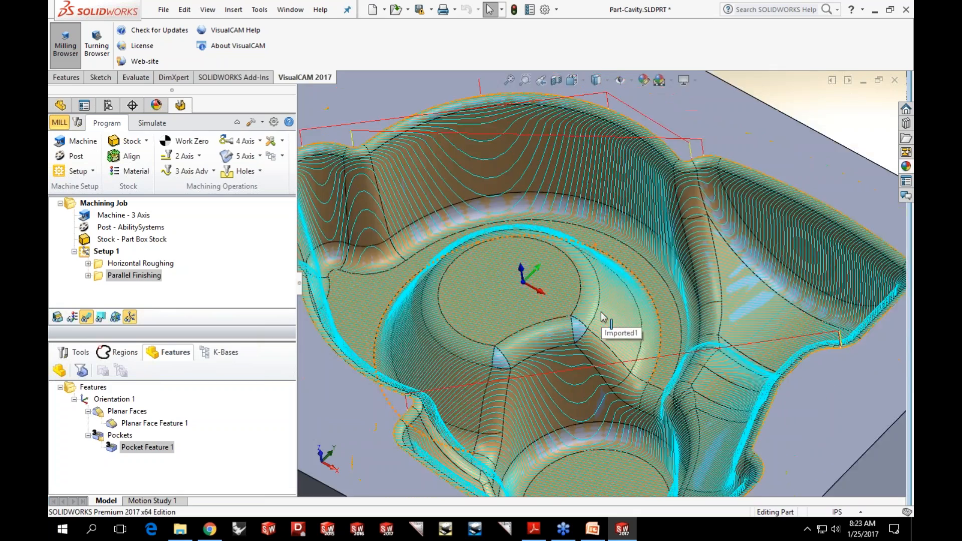
{"action": "middle_click_drag", "start_coordinate": [596, 272], "coordinate": [594, 305]}
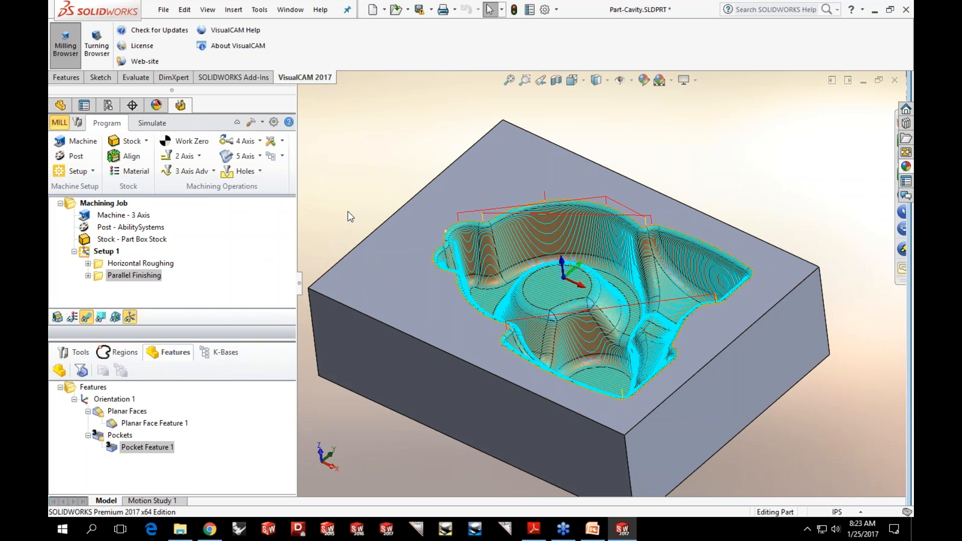
- Change the Horizontal Roughing cut pattern for cavity/pocket regions to High Speed and regenerate the toolpath
{"action": "left_click", "coordinate": [126, 266]}
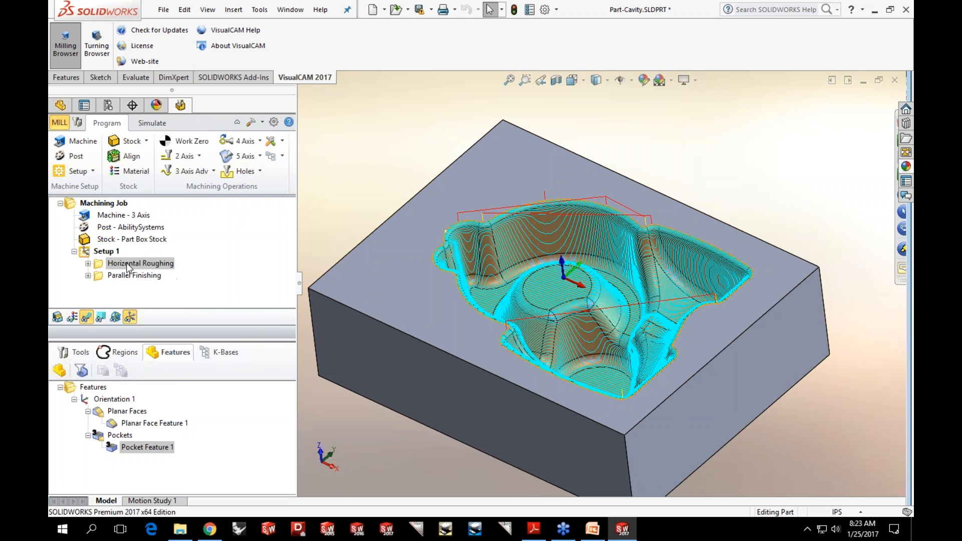
{"action": "double_click", "coordinate": [100, 264]}
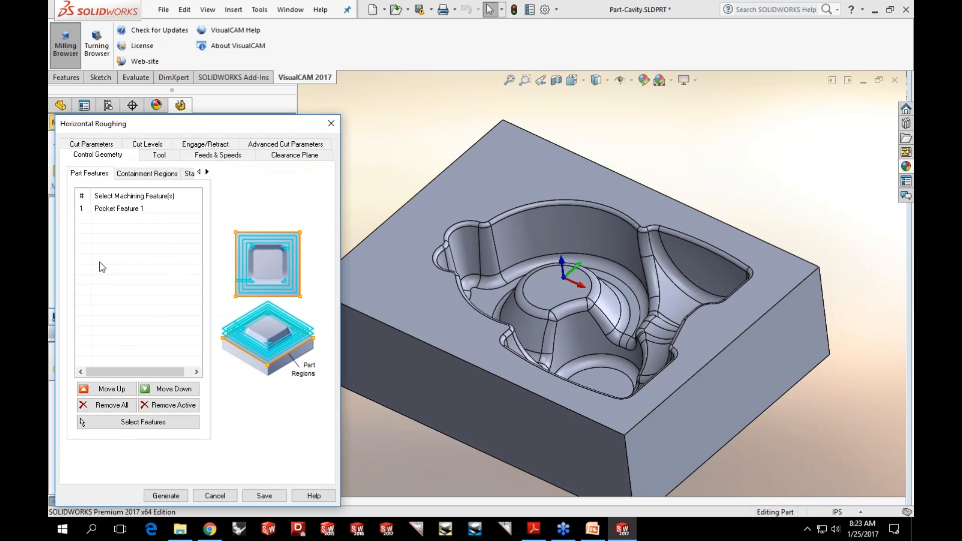
{"action": "left_click", "coordinate": [86, 146]}
{"action": "left_click_drag", "start_coordinate": [147, 125], "coordinate": [162, 80]}
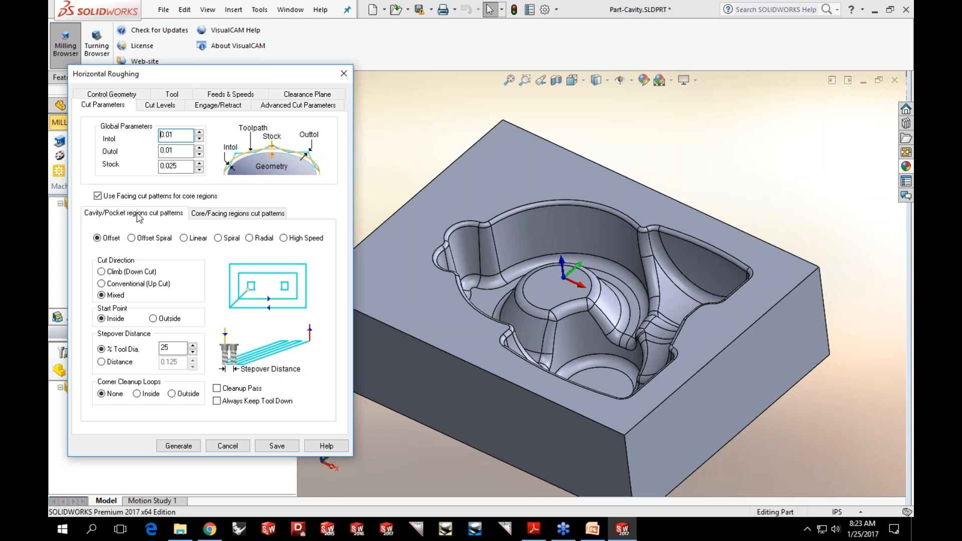
{"action": "left_click", "coordinate": [217, 214]}
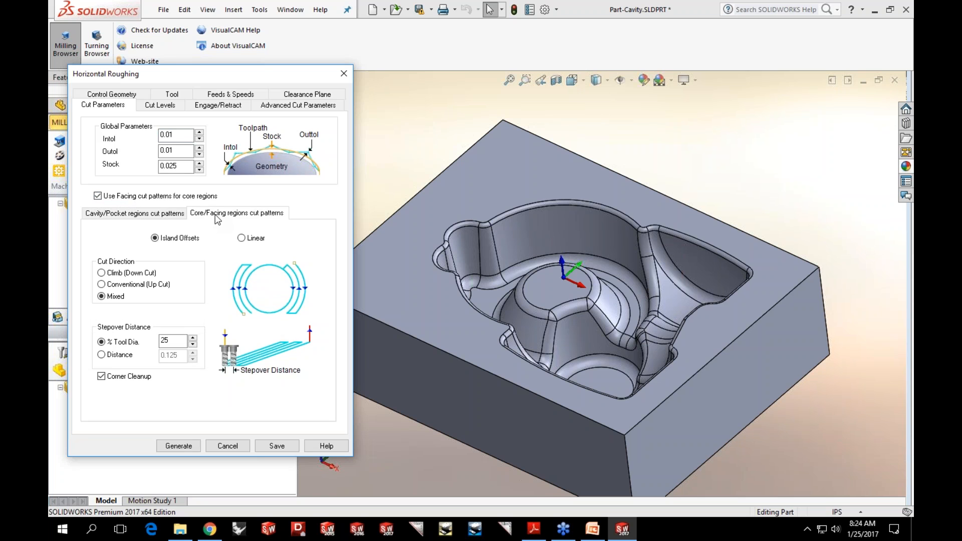
{"action": "left_click", "coordinate": [157, 213]}
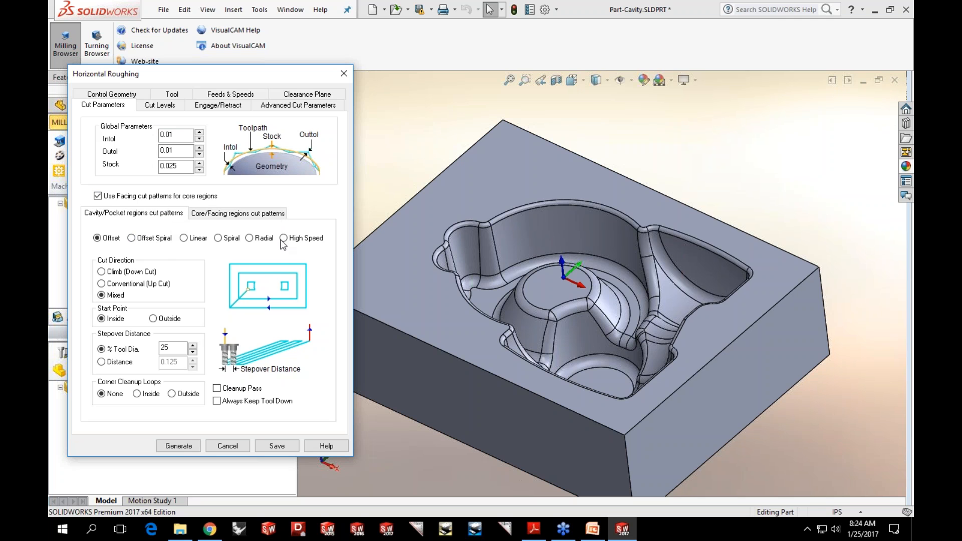
{"action": "left_click", "coordinate": [284, 239]}
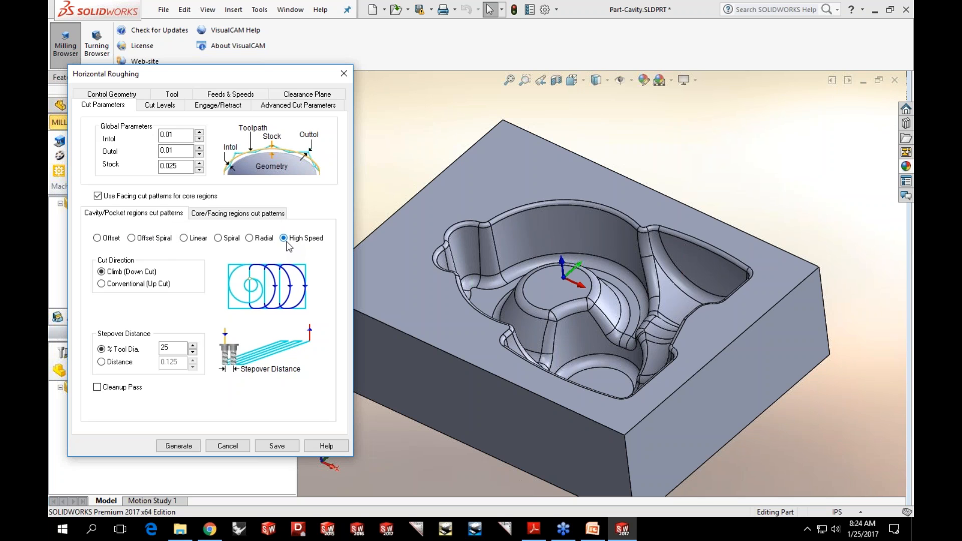
{"action": "left_click", "coordinate": [179, 445]}
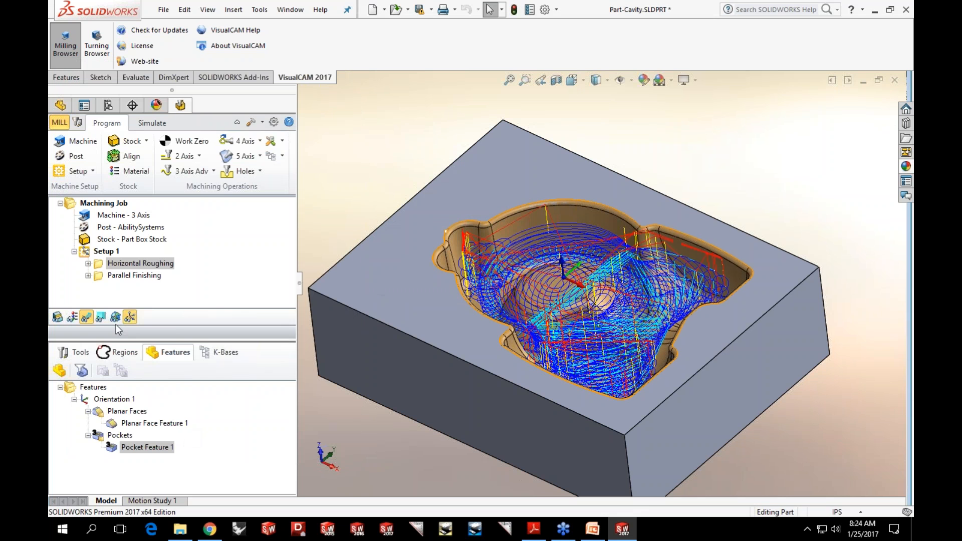
- Step through Z levels 1 to 4 of the high-speed roughing toolpath and examine level 3 up close
{"action": "left_click", "coordinate": [101, 317]}
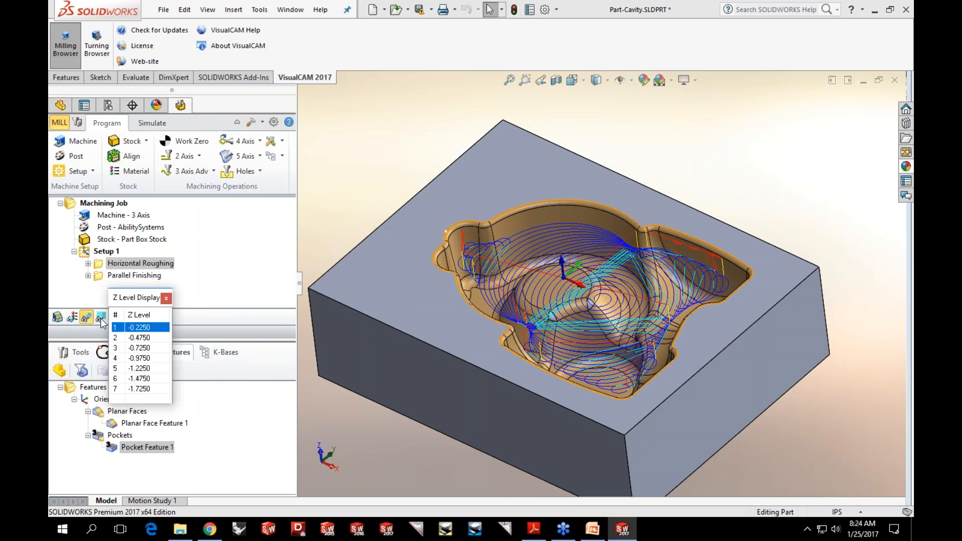
{"action": "left_click", "coordinate": [143, 338]}
{"action": "left_click", "coordinate": [141, 348]}
{"action": "left_click", "coordinate": [142, 357]}
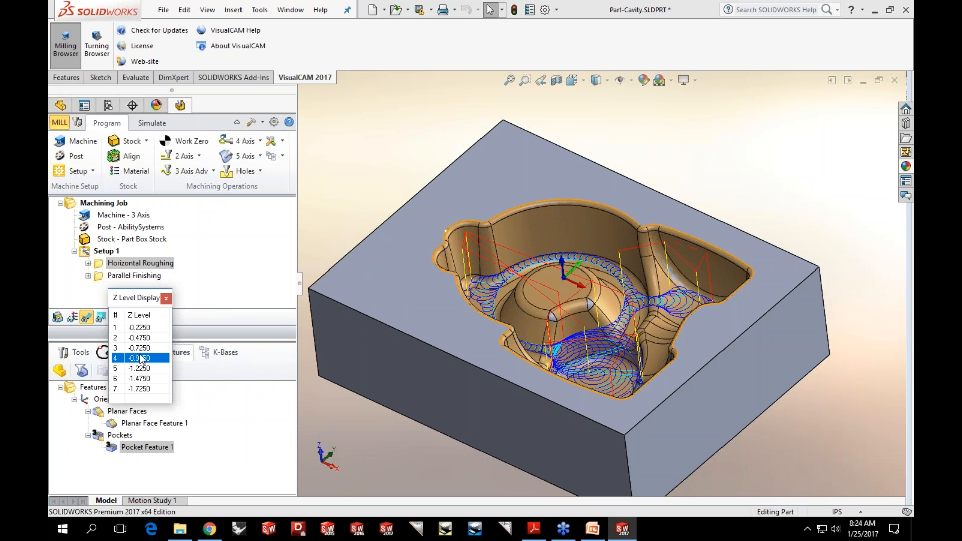
{"action": "left_click", "coordinate": [142, 348]}
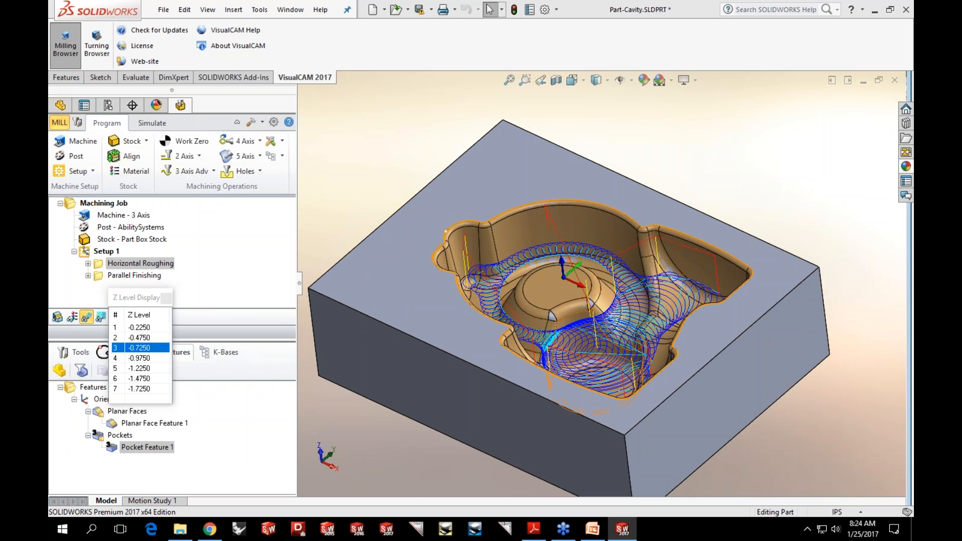
{"action": "scroll", "coordinate": [627, 289], "scroll_direction": "down", "scroll_amount": 5}
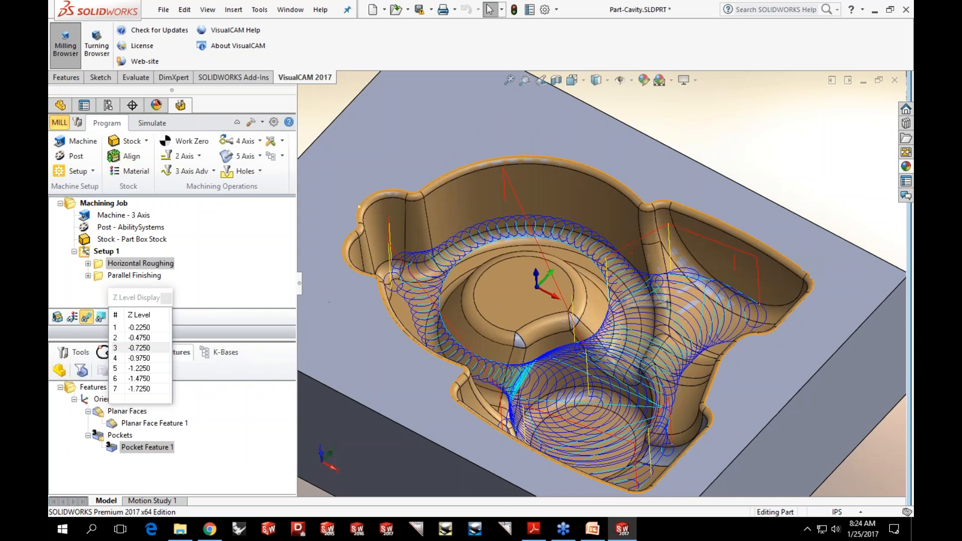
{"action": "middle_click_drag", "start_coordinate": [627, 284], "coordinate": [627, 273]}
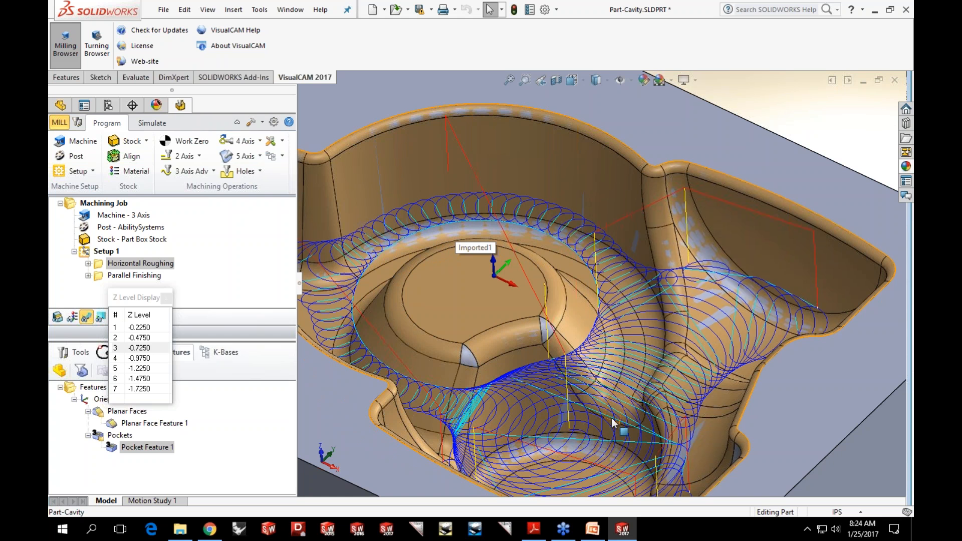
{"action": "left_click", "coordinate": [167, 299]}
{"action": "left_click", "coordinate": [74, 353]}
{"action": "key", "text": "f"}
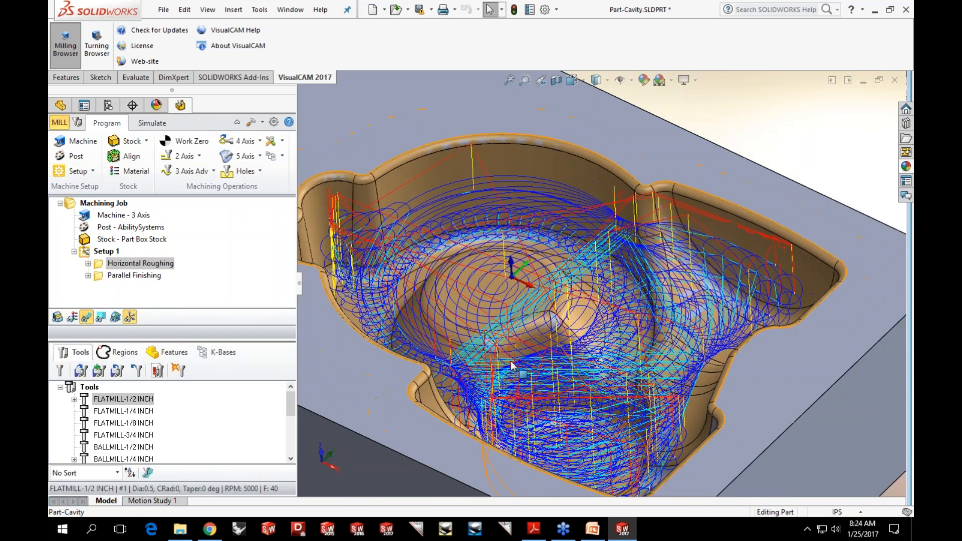
- Review the cut pattern options of a 2 1/2 Axis Pocketing operation under Setup 1 without creating it
{"action": "left_click", "coordinate": [106, 265]}
{"action": "left_click", "coordinate": [106, 253]}
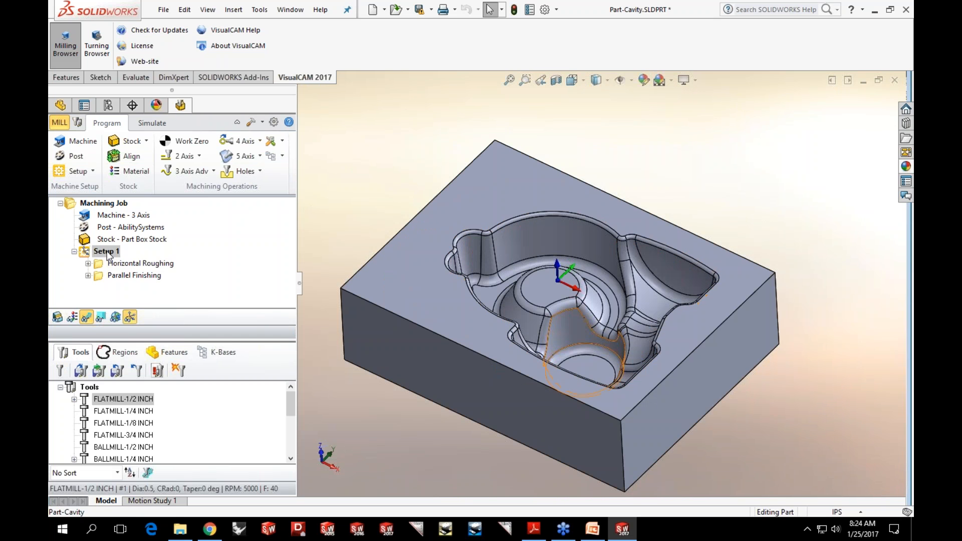
{"action": "left_click", "coordinate": [194, 154]}
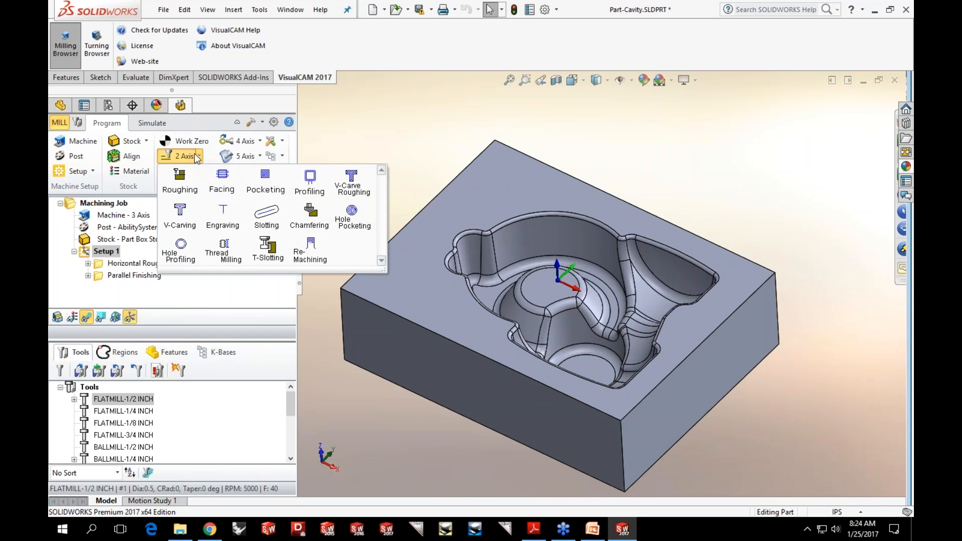
{"action": "left_click", "coordinate": [272, 192]}
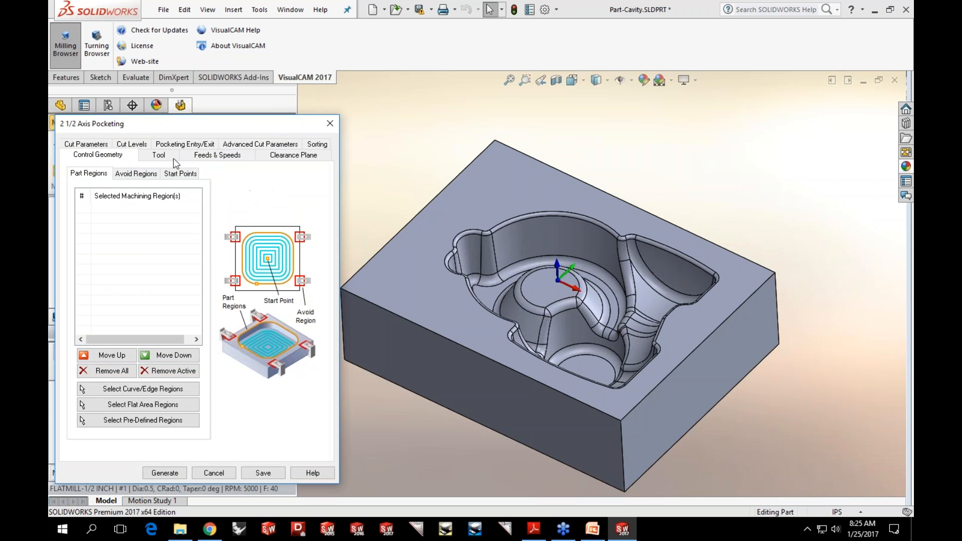
{"action": "left_click", "coordinate": [93, 146]}
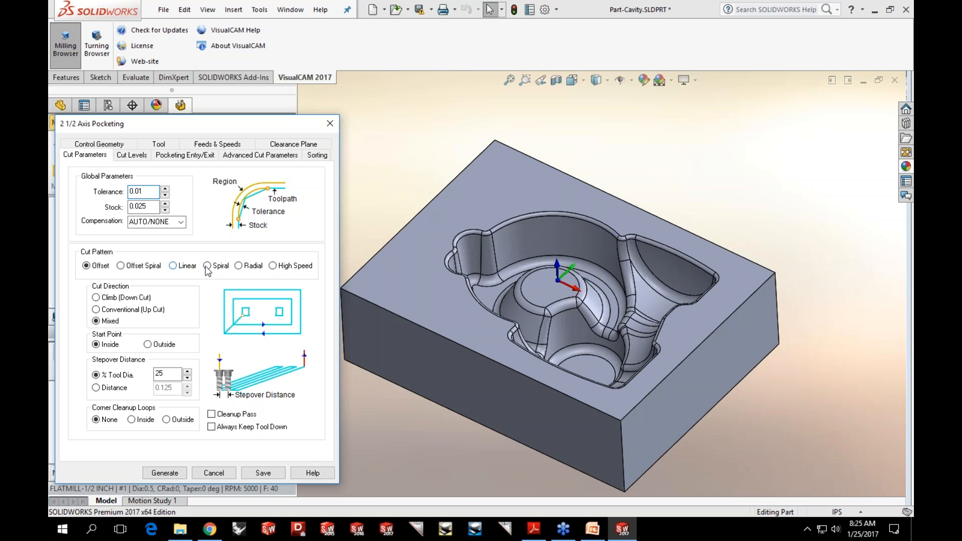
{"action": "left_click", "coordinate": [216, 472]}
{"action": "left_click", "coordinate": [194, 159]}
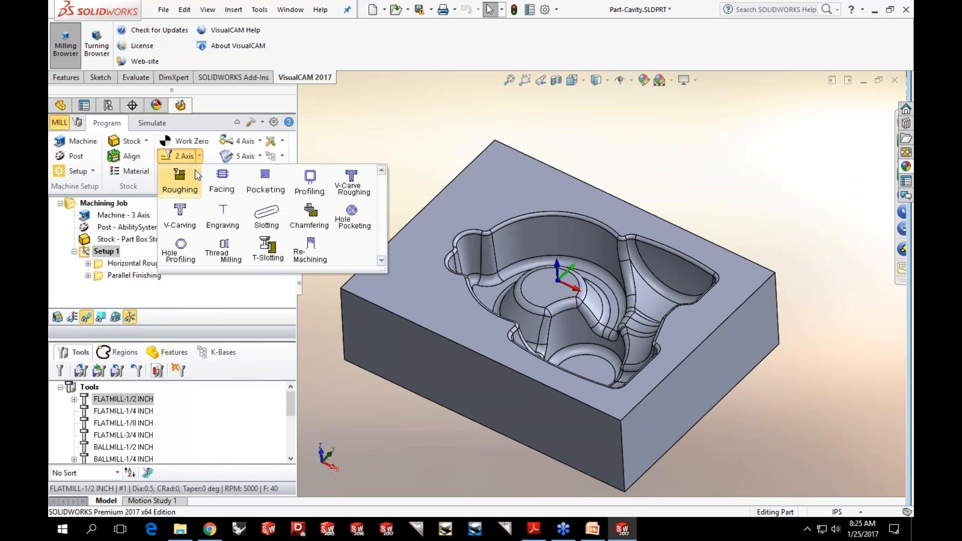
{"action": "left_click", "coordinate": [200, 155]}
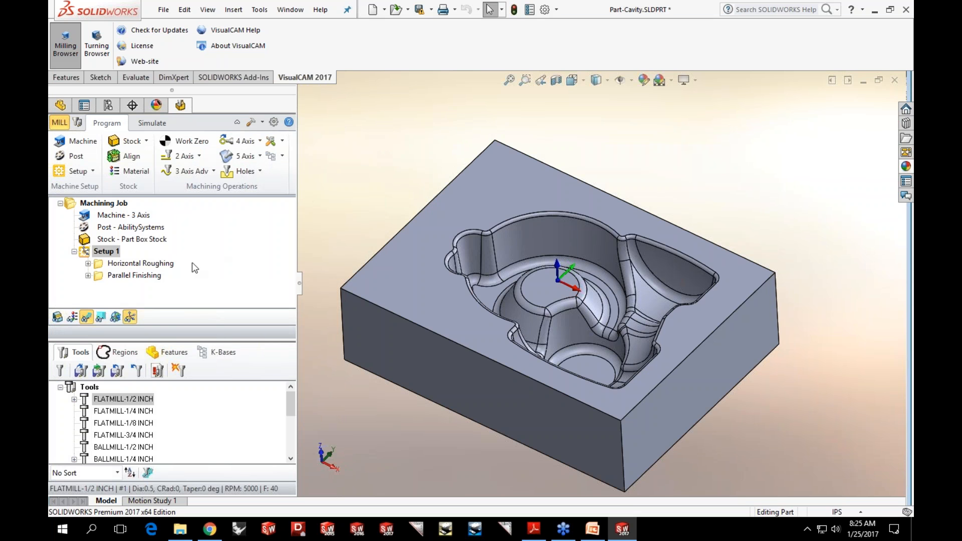
- Simulate material removal for the Horizontal Roughing operation, briefly showing its toolpath over the stock
{"action": "left_click", "coordinate": [159, 264]}
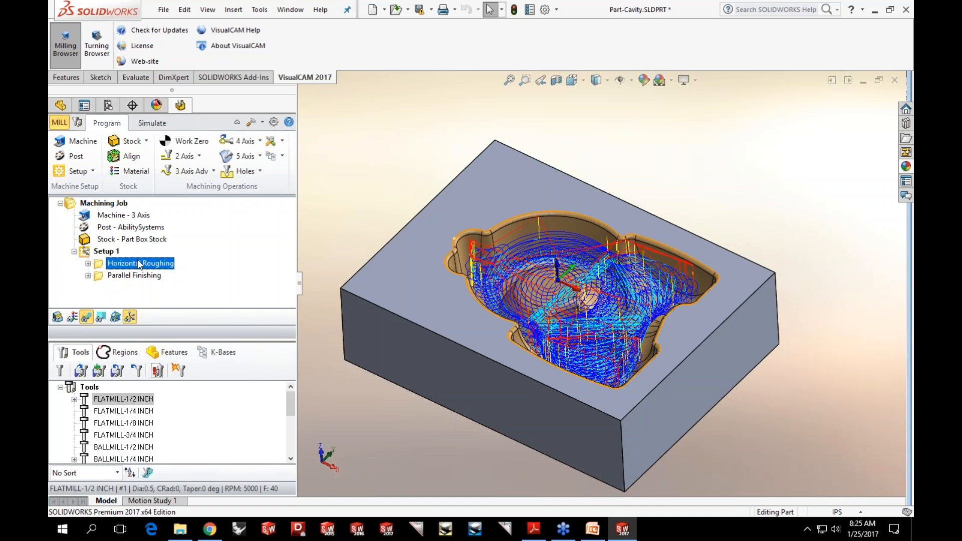
{"action": "left_click", "coordinate": [157, 125]}
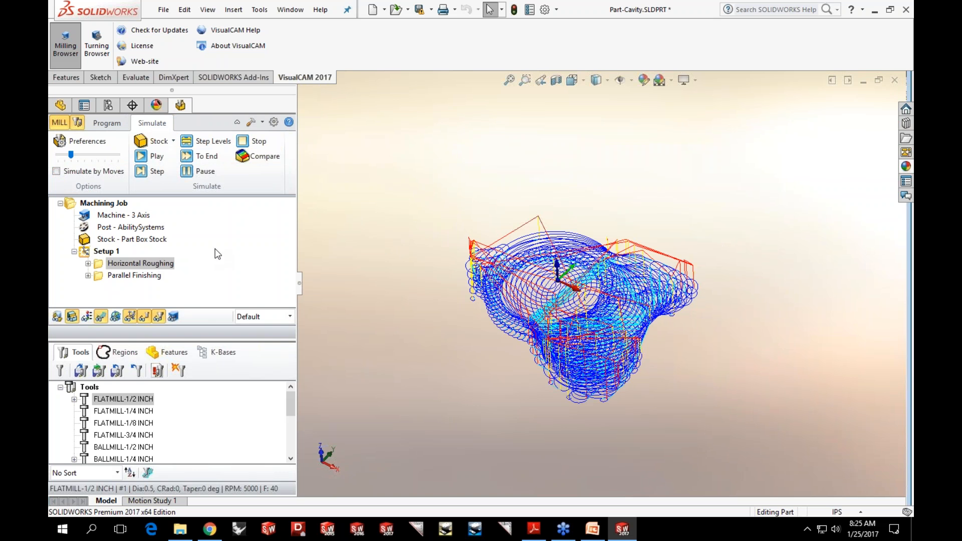
{"action": "left_click", "coordinate": [140, 157]}
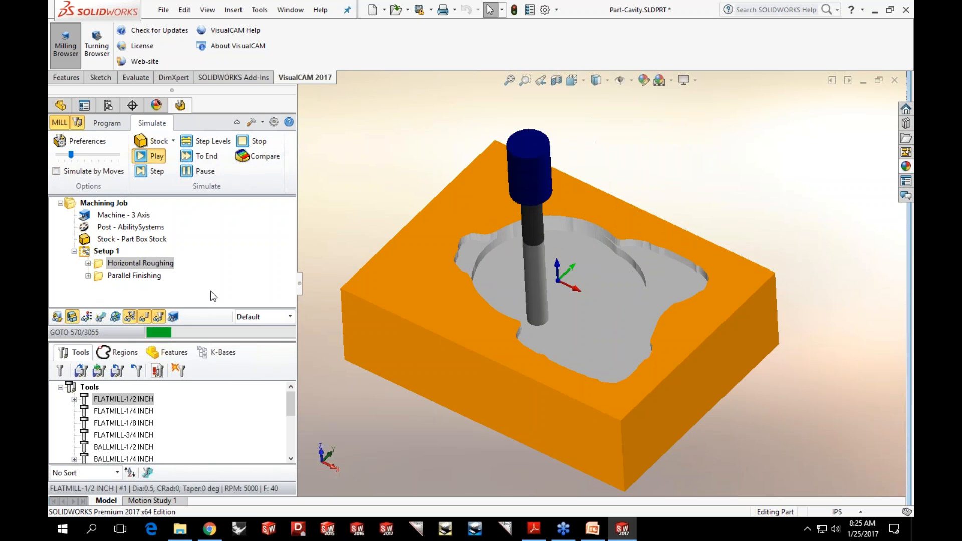
{"action": "left_click", "coordinate": [102, 317]}
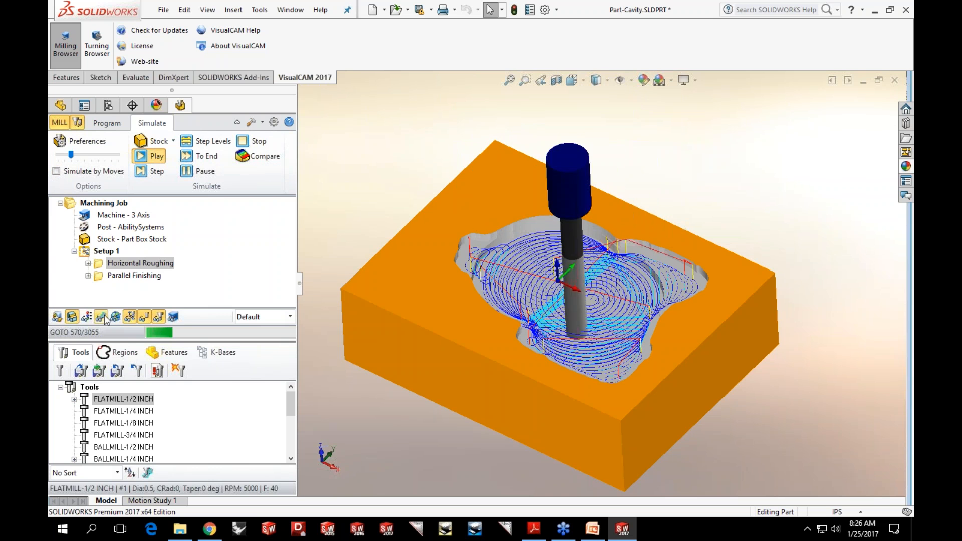
{"action": "left_click", "coordinate": [102, 316]}
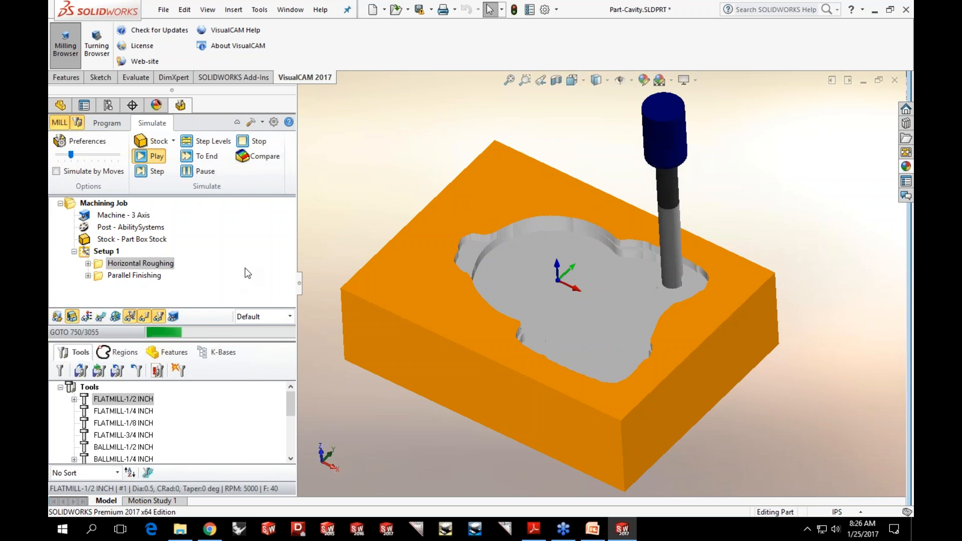
{"action": "middle_click_drag", "start_coordinate": [377, 195], "coordinate": [370, 174]}
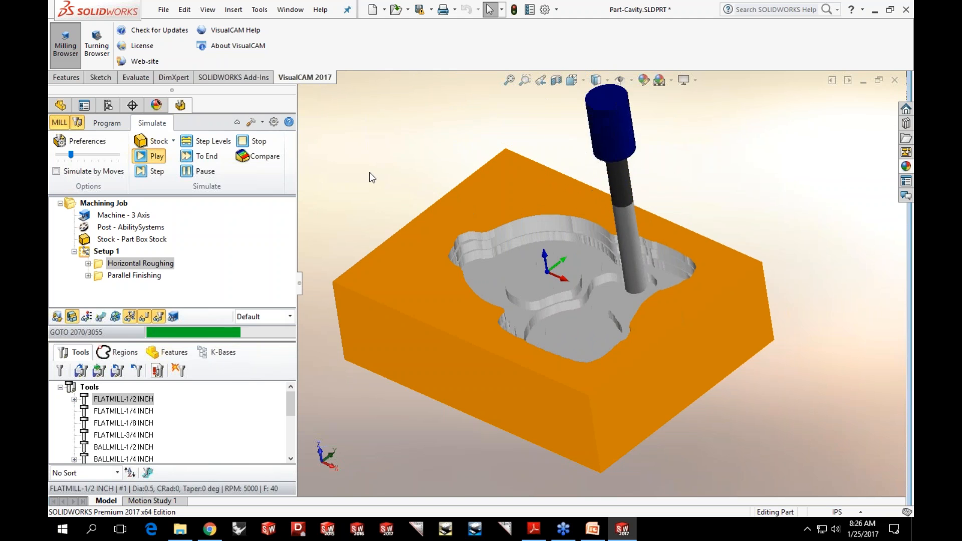
{"action": "middle_click_drag", "start_coordinate": [354, 165], "coordinate": [347, 182]}
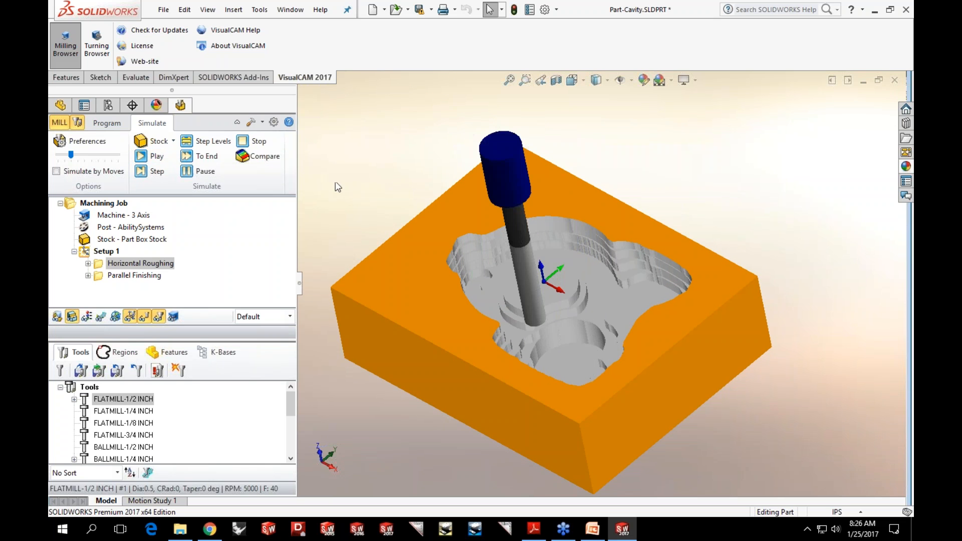
- Return to programming, display the Horizontal Roughing toolpath over the part, and examine Z levels 2 to 6 individually
{"action": "left_click", "coordinate": [107, 122]}
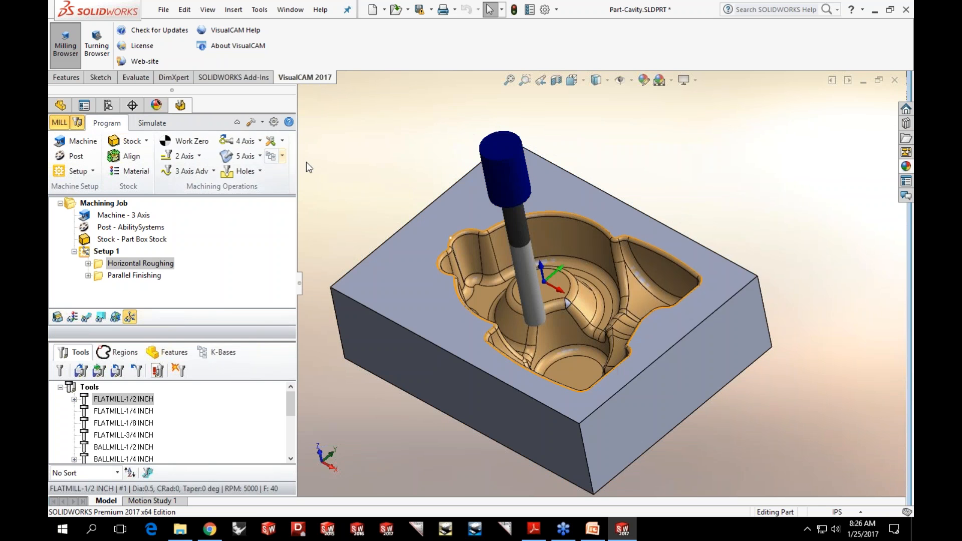
{"action": "left_click", "coordinate": [86, 317]}
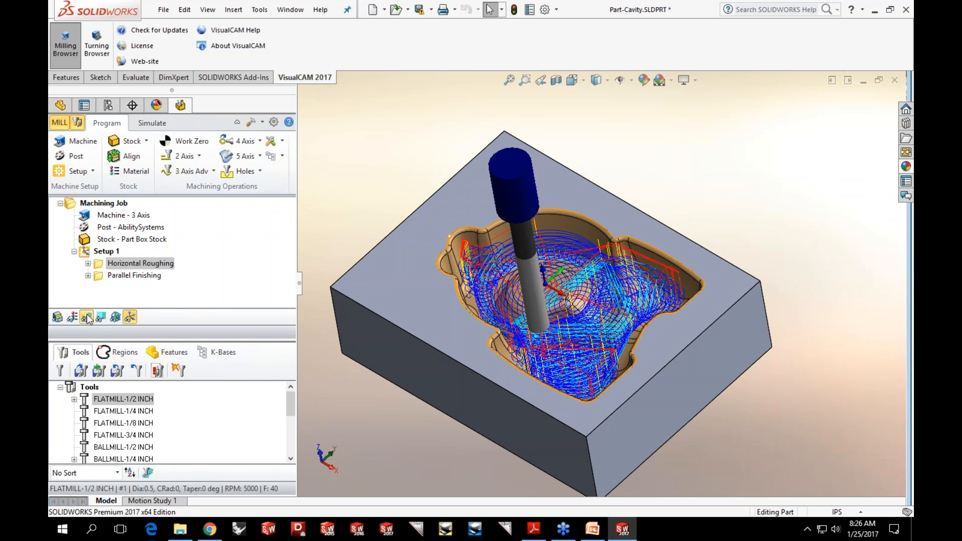
{"action": "left_click", "coordinate": [145, 337]}
{"action": "left_click", "coordinate": [147, 348]}
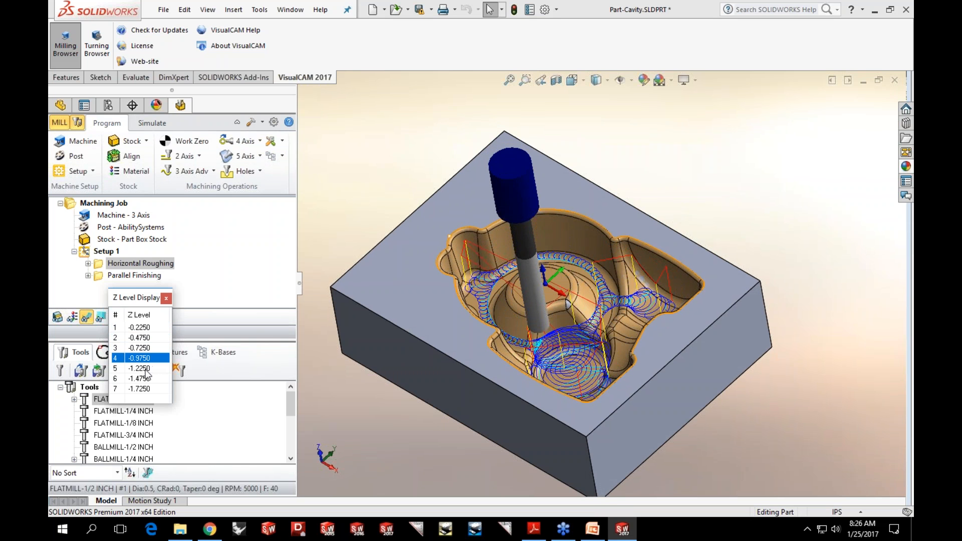
{"action": "left_click", "coordinate": [148, 370]}
{"action": "left_click", "coordinate": [147, 379]}
{"action": "left_click", "coordinate": [145, 369]}
{"action": "left_click", "coordinate": [144, 359]}
{"action": "left_click", "coordinate": [166, 298]}
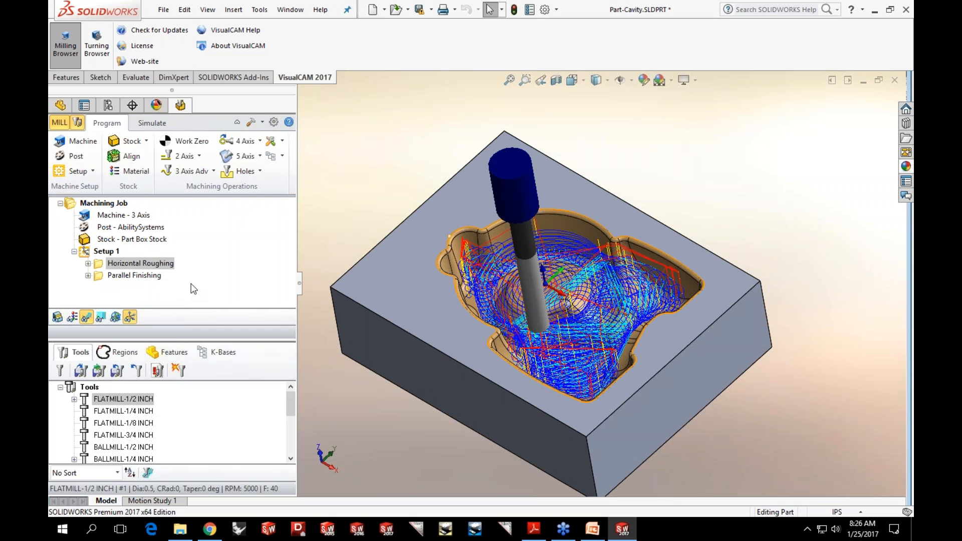
{"action": "middle_click_drag", "start_coordinate": [337, 197], "coordinate": [336, 183]}
- Review the cavity/pocket and core/facing cut pattern options of a 2 1/2 Axis Roughing operation under Setup 1 without creating it
{"action": "left_click", "coordinate": [111, 254]}
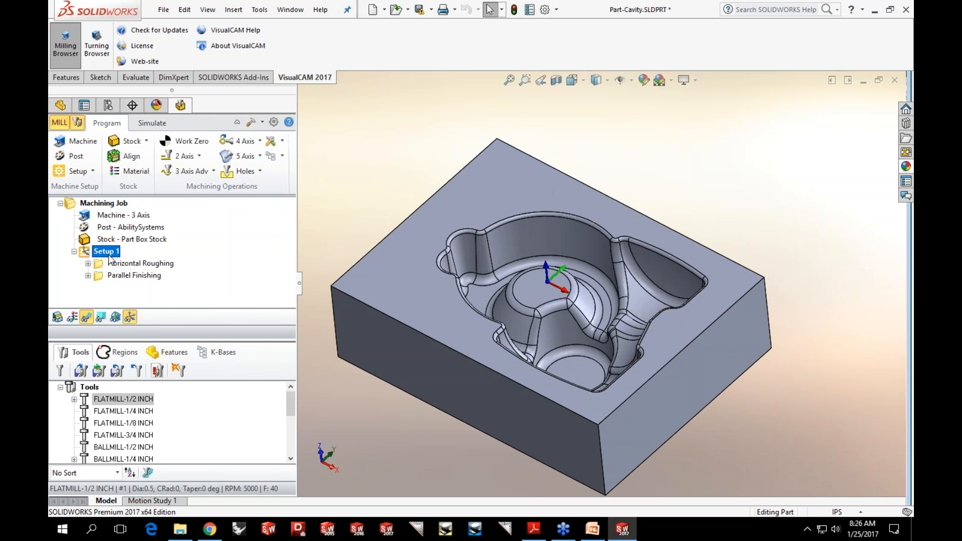
{"action": "left_click", "coordinate": [392, 187]}
{"action": "left_click", "coordinate": [199, 157]}
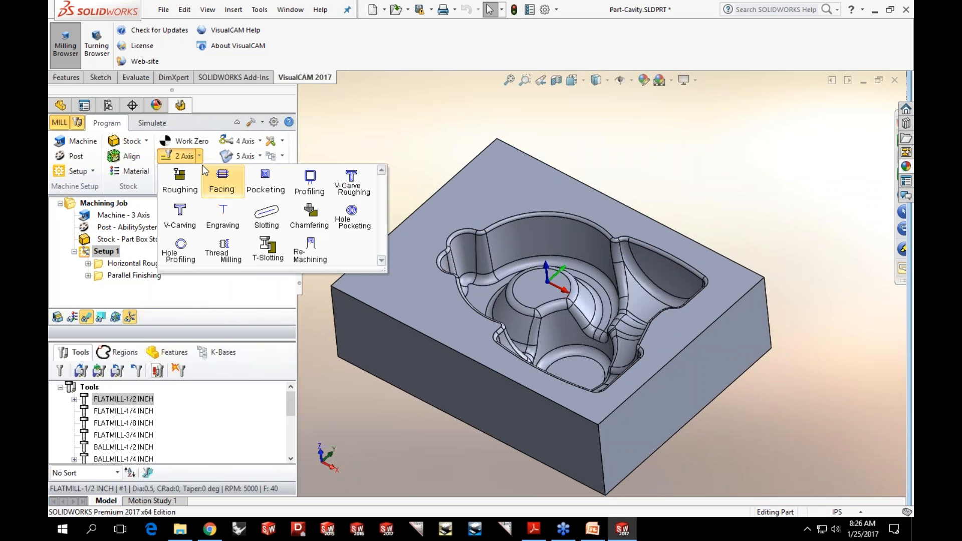
{"action": "left_click", "coordinate": [188, 184]}
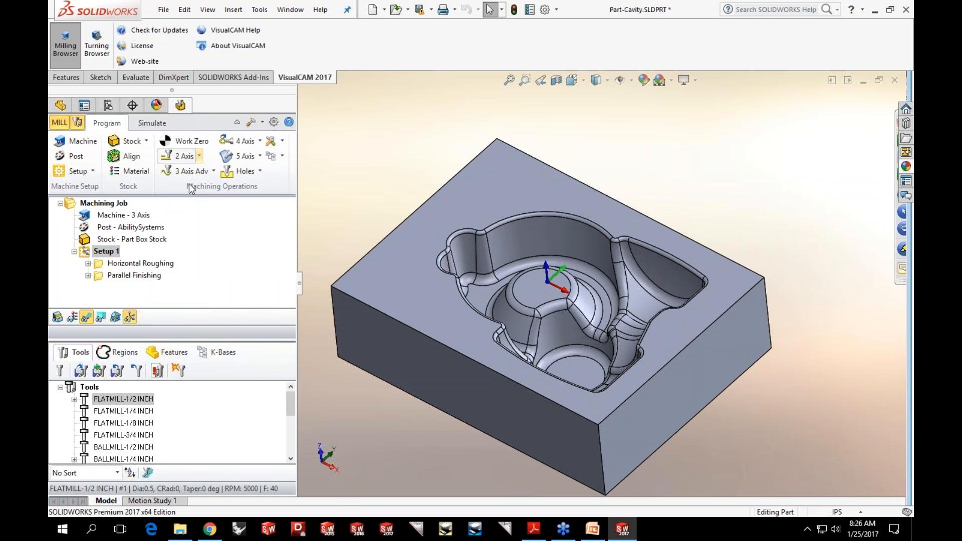
{"action": "left_click", "coordinate": [98, 145]}
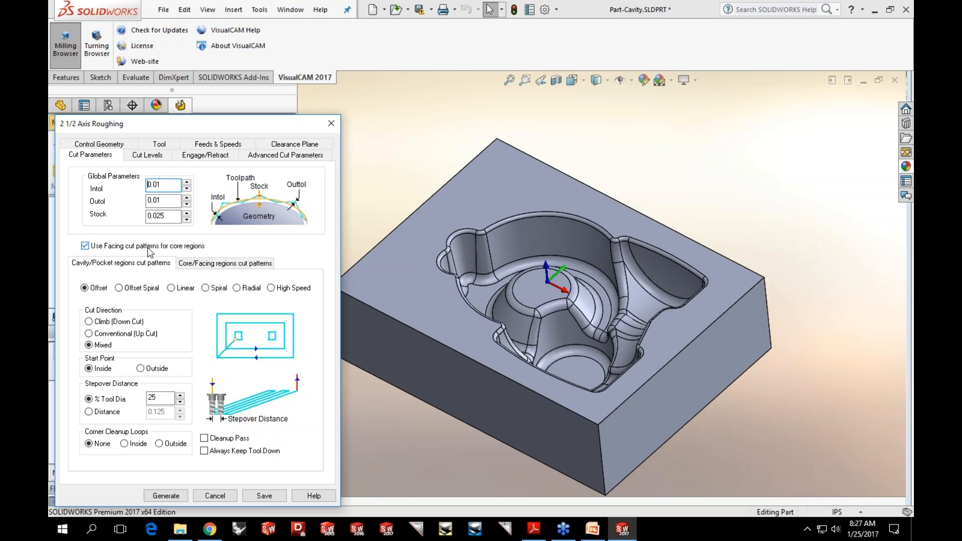
{"action": "left_click", "coordinate": [240, 266]}
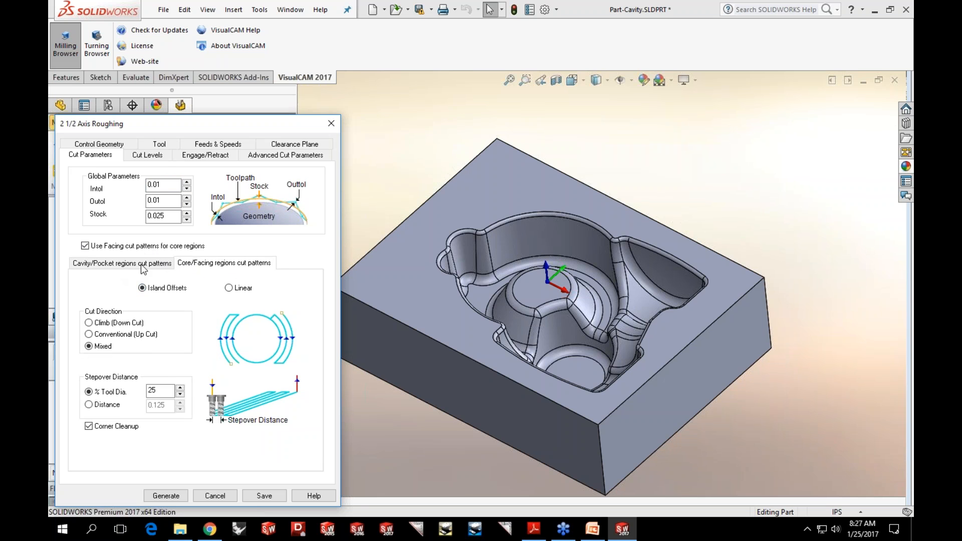
{"action": "left_click", "coordinate": [120, 268]}
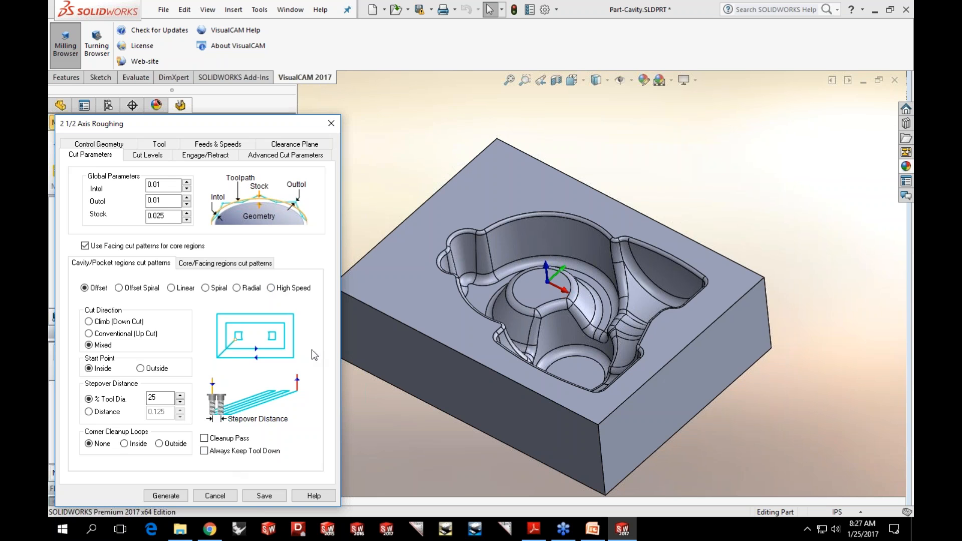
{"action": "left_click", "coordinate": [231, 498]}
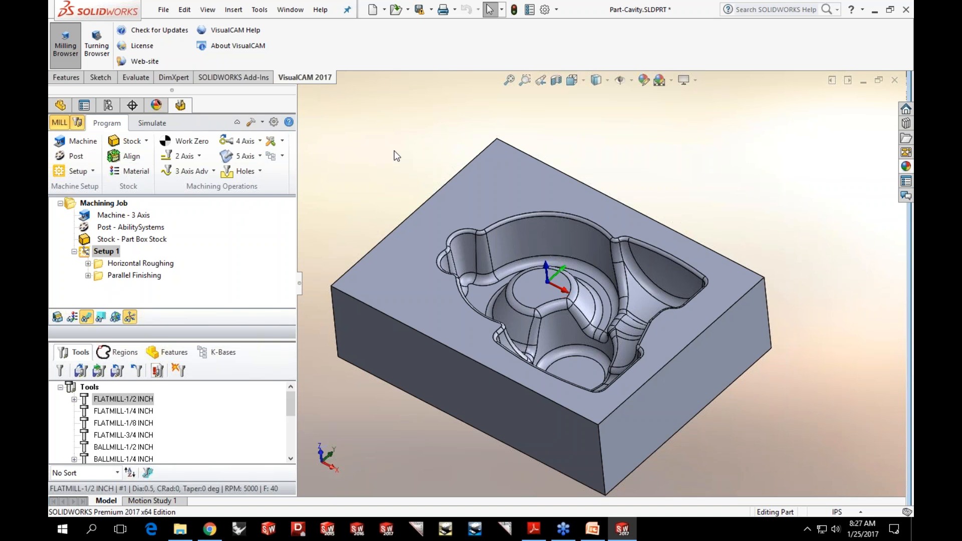
- Start a 2 1/2 Axis Facing operation and select the loop of outer edges around the block's upper face as its part region
{"action": "left_click", "coordinate": [200, 156]}
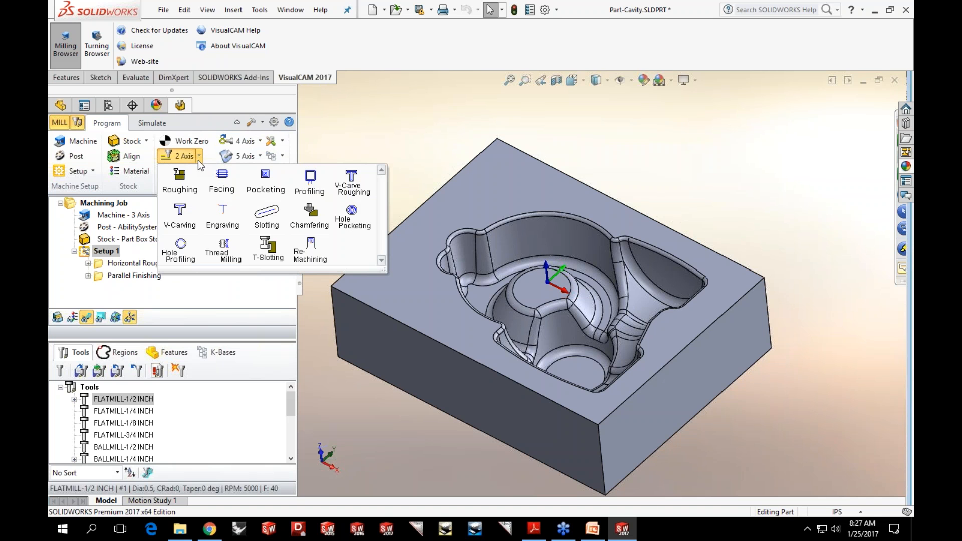
{"action": "left_click", "coordinate": [215, 186]}
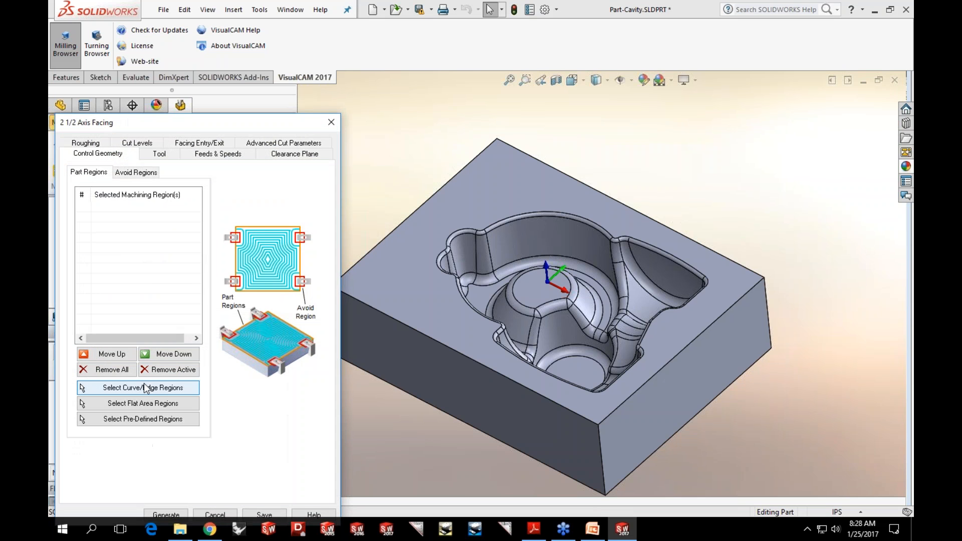
{"action": "left_click", "coordinate": [142, 386]}
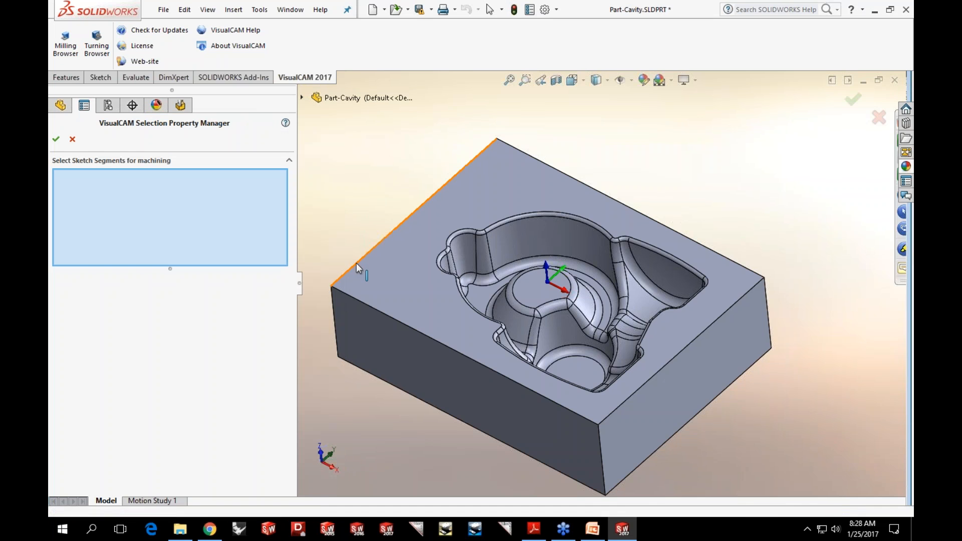
{"action": "right_click", "coordinate": [358, 268]}
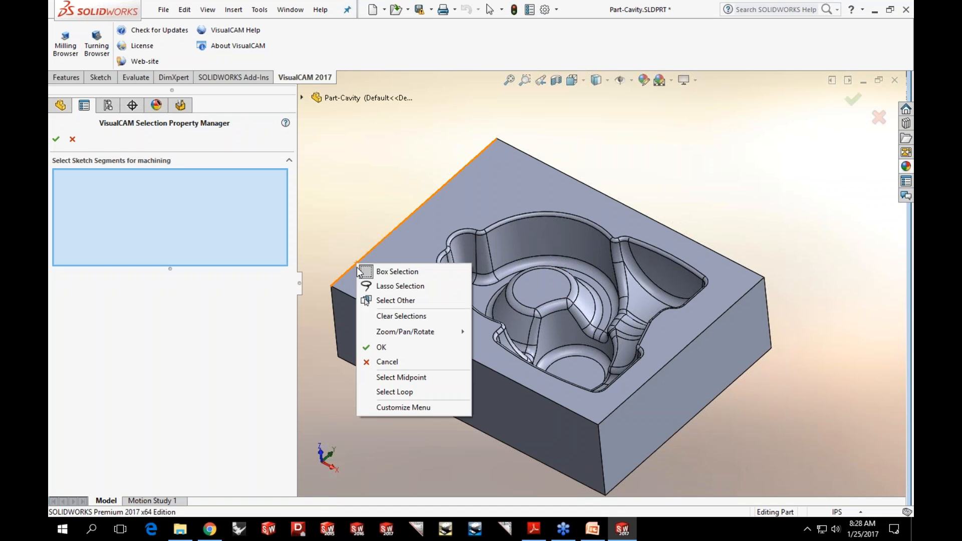
{"action": "left_click", "coordinate": [395, 392]}
{"action": "left_click", "coordinate": [440, 197]}
{"action": "left_click", "coordinate": [55, 142]}
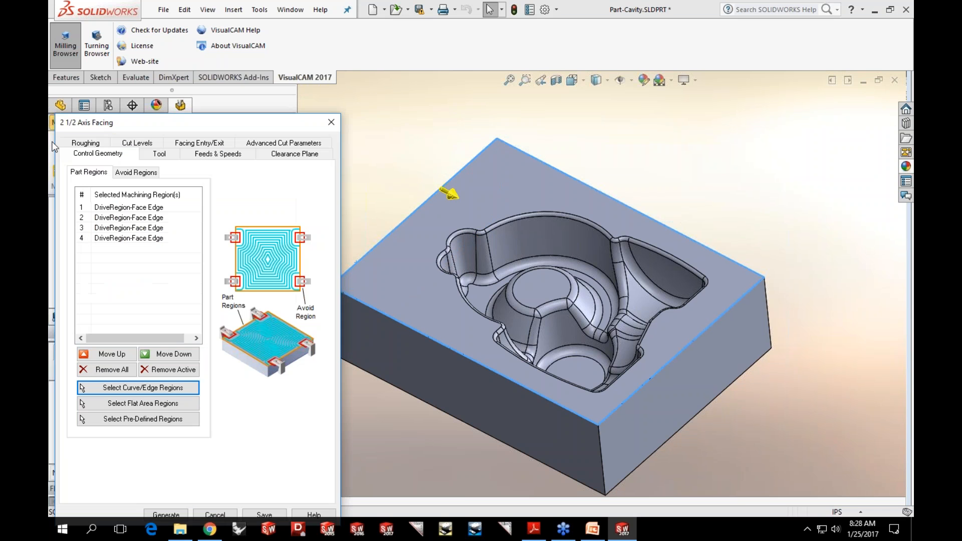
- Review the facing tool and roughing parameters, enable cut corner rounding, and generate the facing toolpath
{"action": "left_click", "coordinate": [158, 154]}
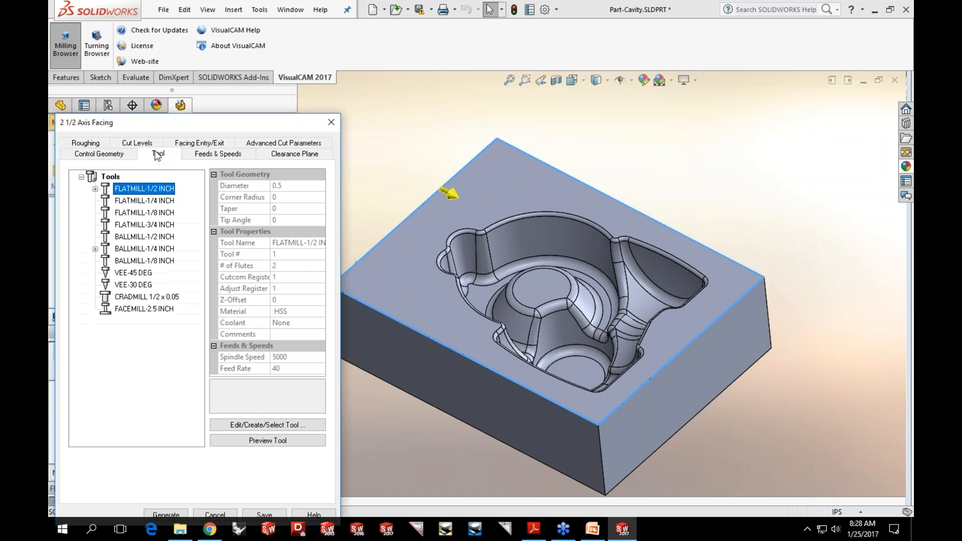
{"action": "left_click", "coordinate": [105, 144]}
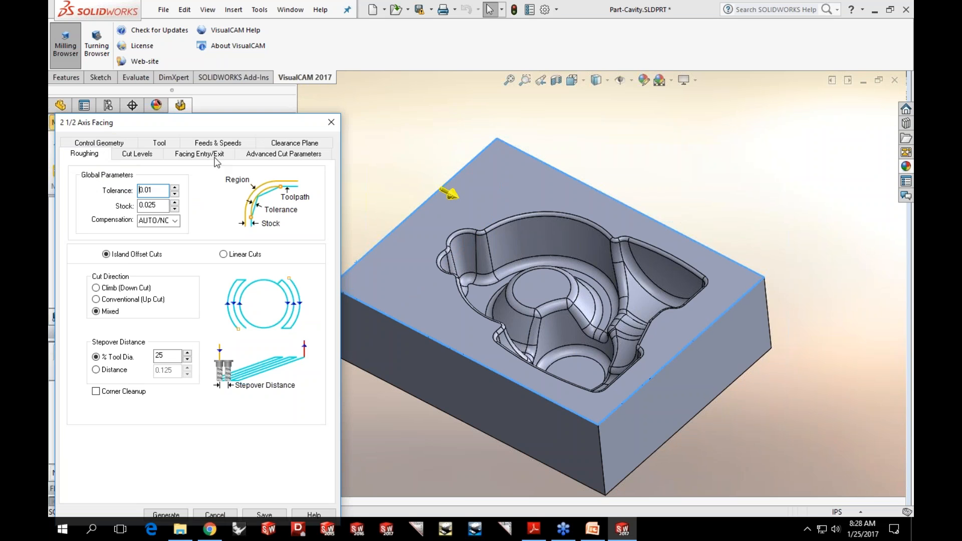
{"action": "left_click", "coordinate": [252, 156]}
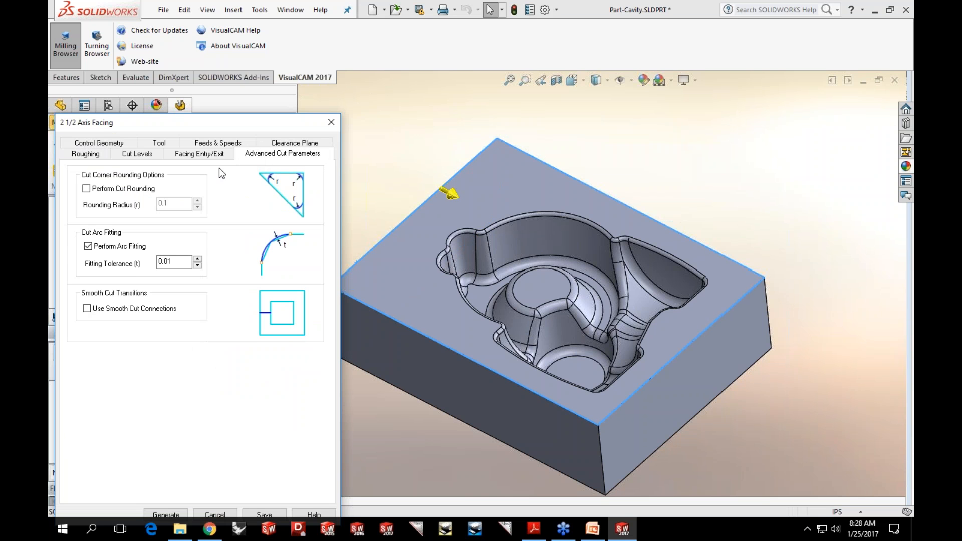
{"action": "left_click", "coordinate": [122, 191]}
{"action": "left_click", "coordinate": [165, 203]}
{"action": "left_click_drag", "start_coordinate": [179, 122], "coordinate": [186, 71]}
{"action": "left_click", "coordinate": [162, 459]}
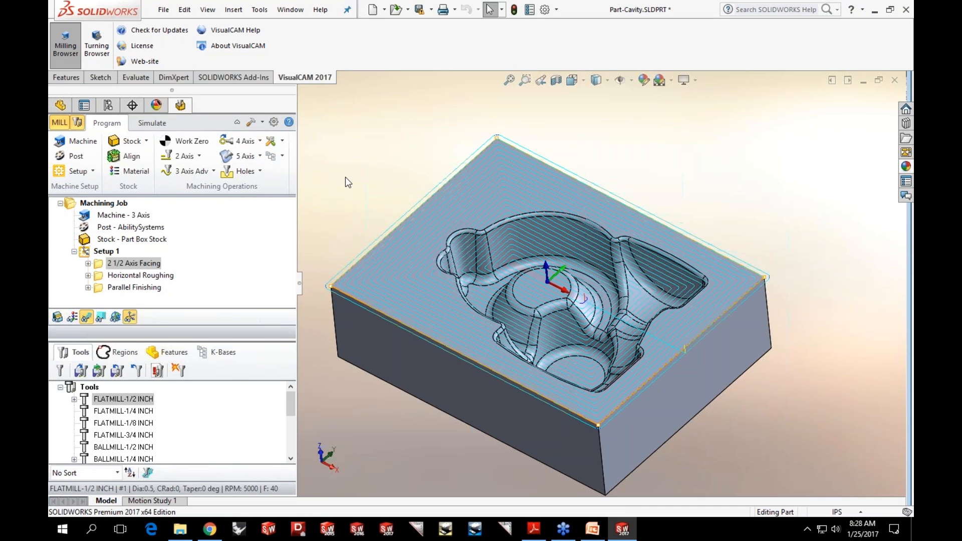
- Change the 2 1/2 Axis Facing operation to Linear Cuts with a stepover of 40% of tool diameter, regenerate it, and inspect the corner cut transitions
{"action": "double_click", "coordinate": [101, 264]}
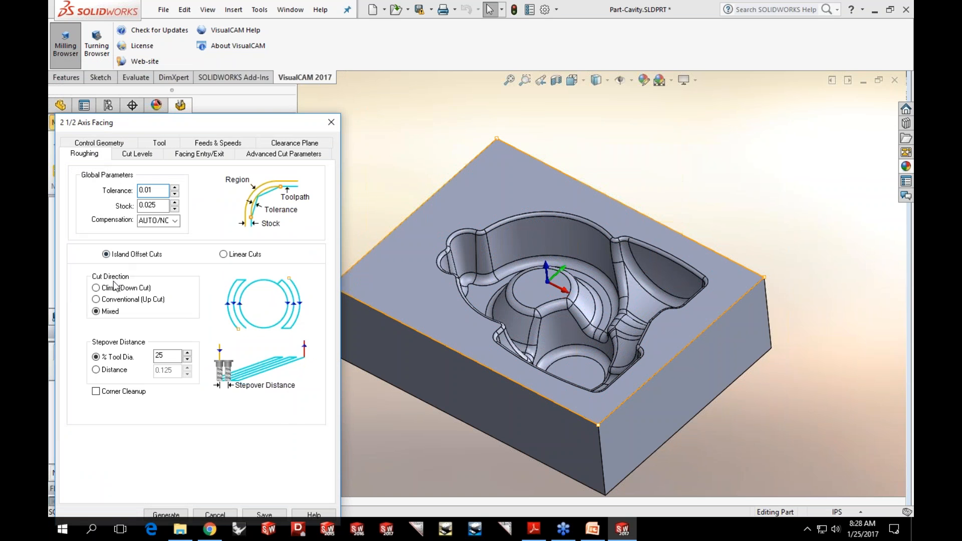
{"action": "left_click", "coordinate": [223, 254]}
{"action": "double_click", "coordinate": [165, 384]}
{"action": "type", "text": "40"}
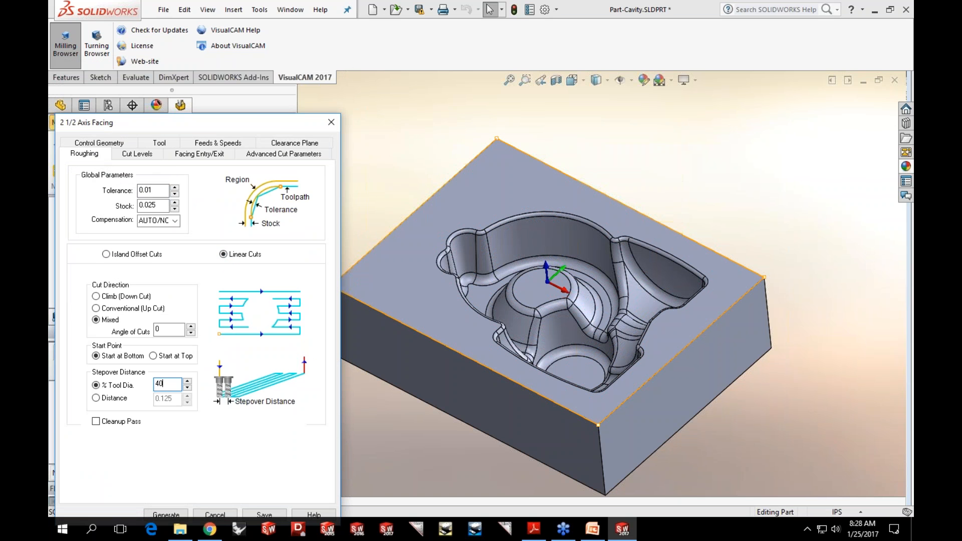
{"action": "key", "text": "Return"}
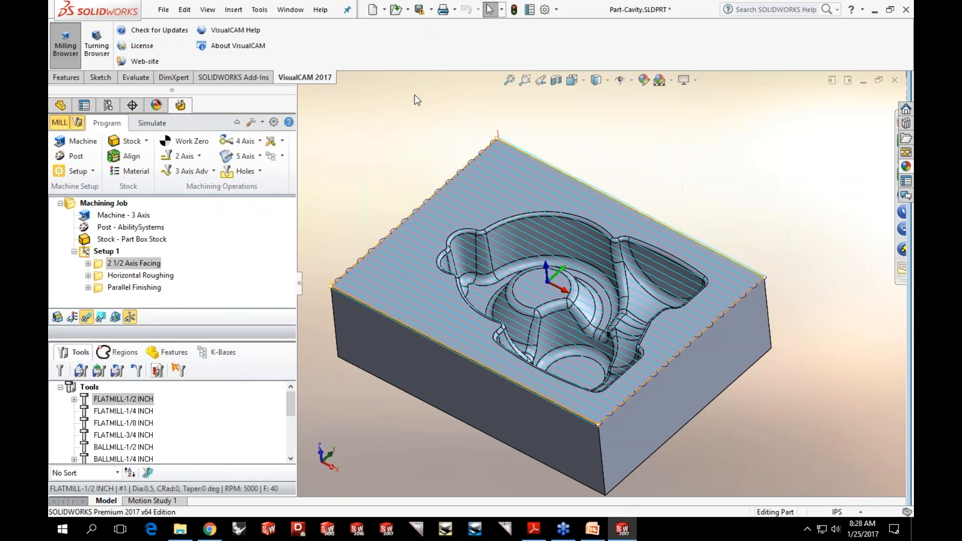
{"action": "scroll", "coordinate": [735, 277], "scroll_direction": "down", "scroll_amount": 6}
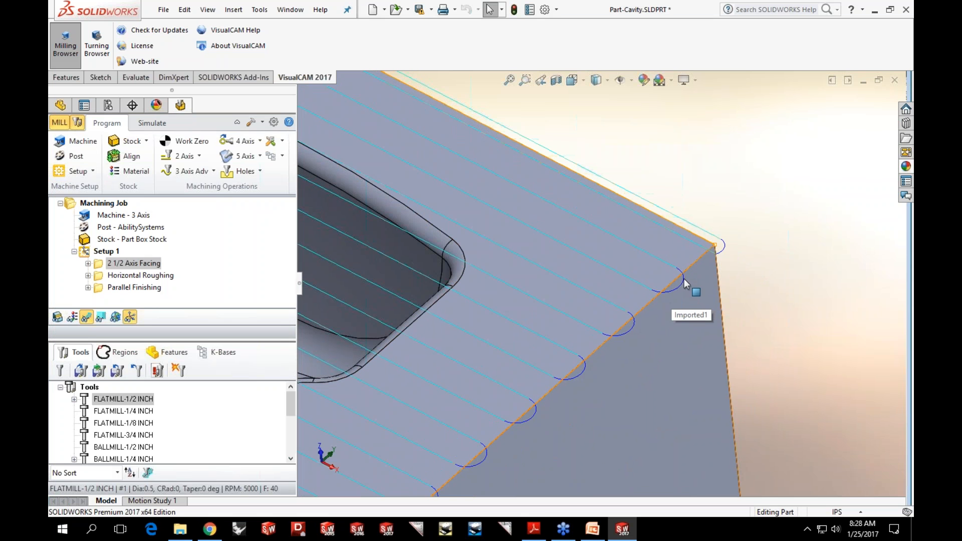
- Inspect the 2 1/2 Axis Facing toolpath along the block's upper edges and corners, including an overall view of the part
{"action": "scroll", "coordinate": [774, 278], "scroll_direction": "up", "scroll_amount": 3}
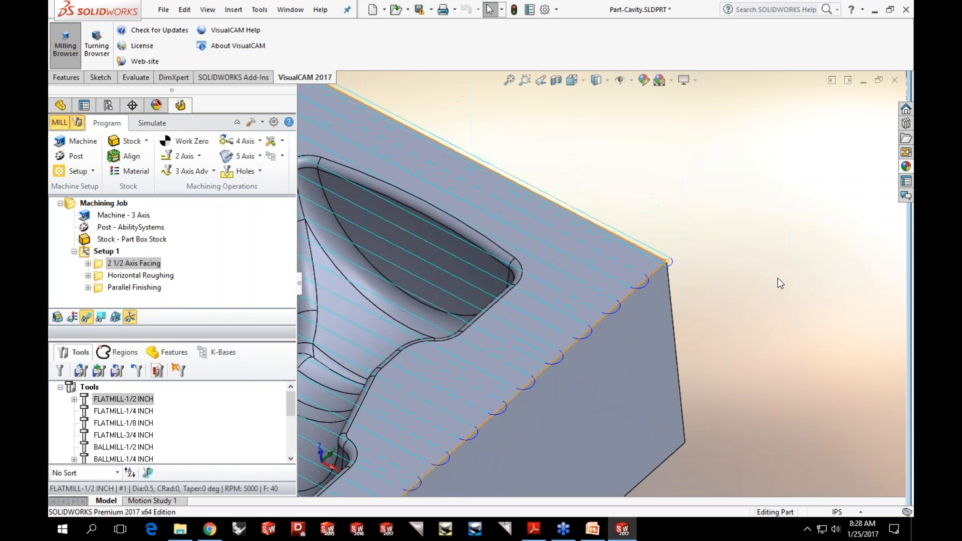
{"action": "scroll", "coordinate": [782, 278], "scroll_direction": "up", "scroll_amount": 5}
{"action": "scroll", "coordinate": [456, 274], "scroll_direction": "down", "scroll_amount": 3}
{"action": "scroll", "coordinate": [435, 283], "scroll_direction": "down", "scroll_amount": 5}
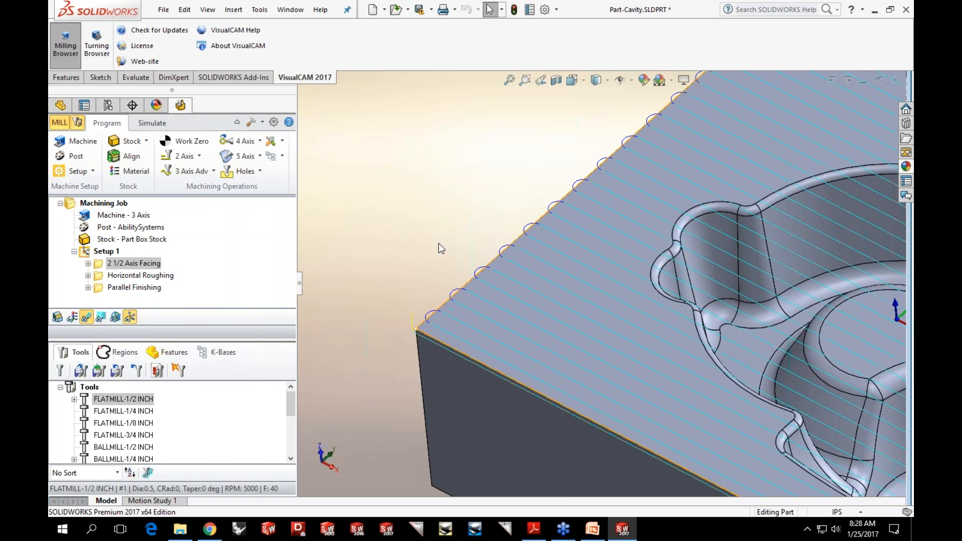
{"action": "key", "text": "f"}
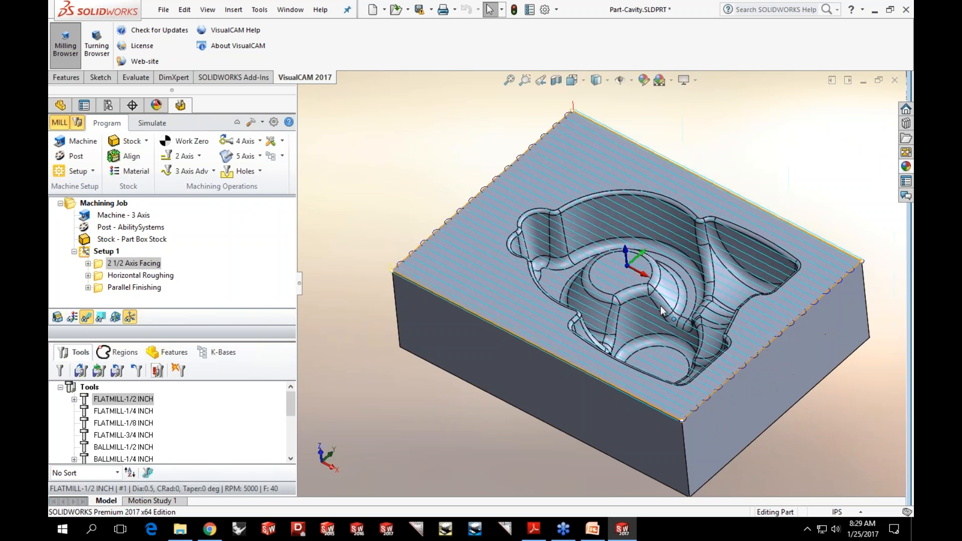
{"action": "mouse_move", "coordinate": [660, 307]}
{"action": "middle_mouse_down"}
{"action": "mouse_move", "coordinate": [665, 297]}
{"action": "mouse_move", "coordinate": [656, 303]}
{"action": "middle_mouse_up"}
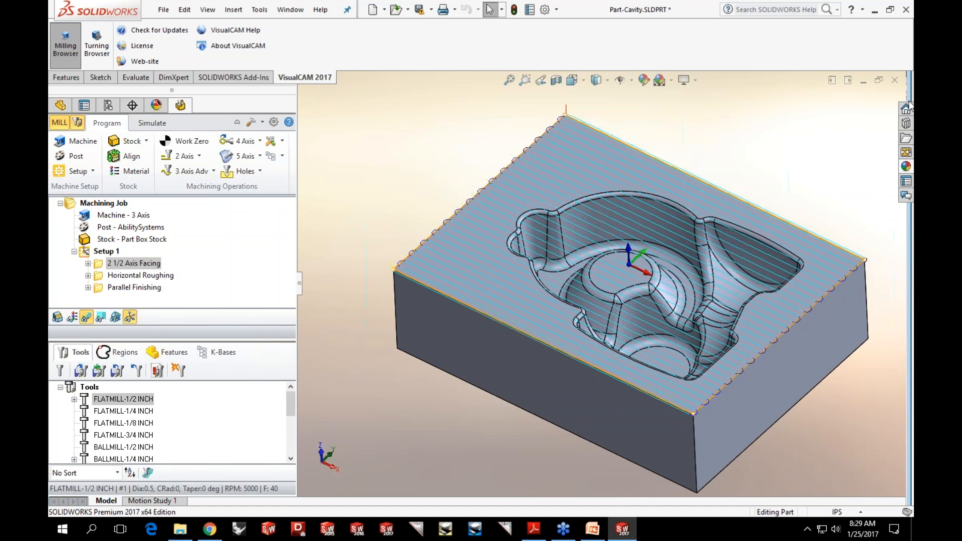
- Close Part-Cavity.SLDPRT without saving its changes and open 4Ax_DriveSurfaceMachining.SLDPRT
{"action": "key", "text": "ctrl+w"}
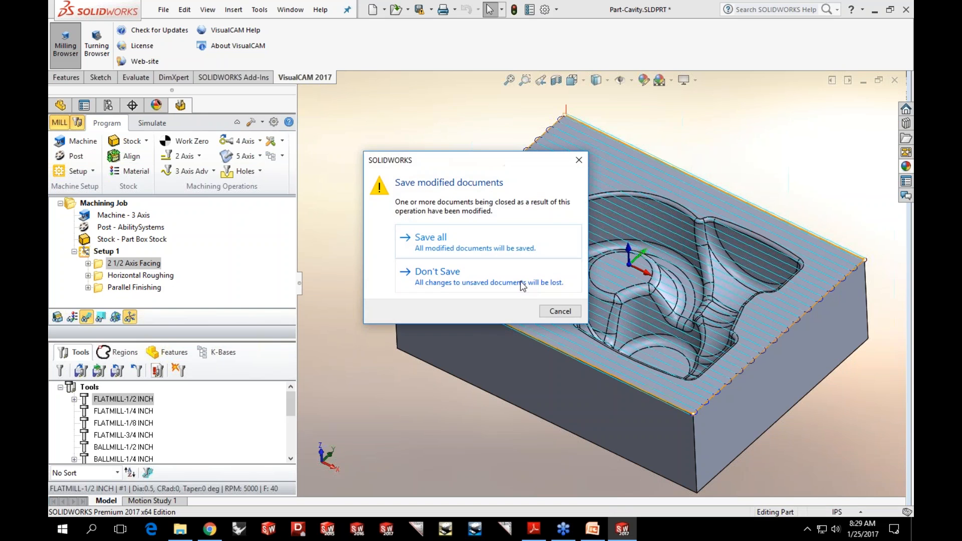
{"action": "left_click", "coordinate": [520, 278]}
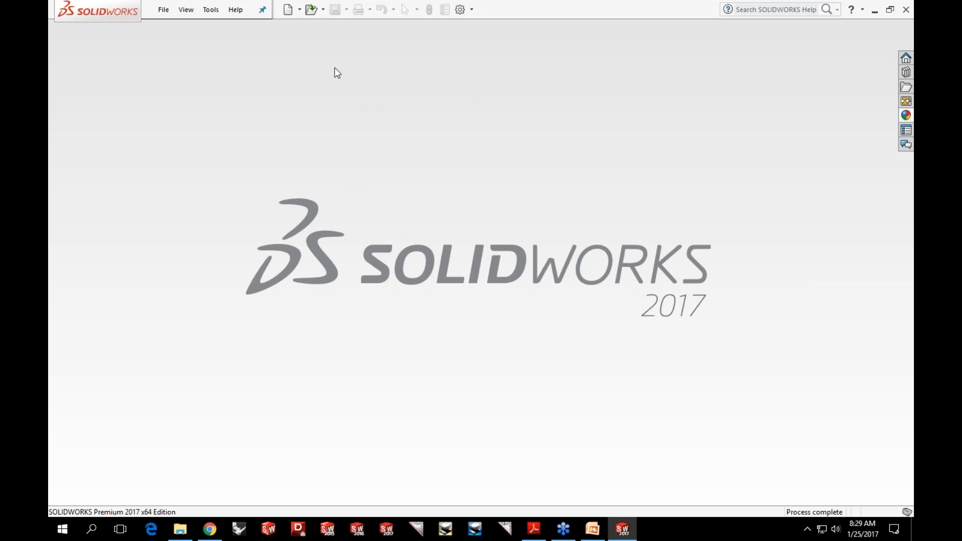
{"action": "left_click", "coordinate": [311, 9]}
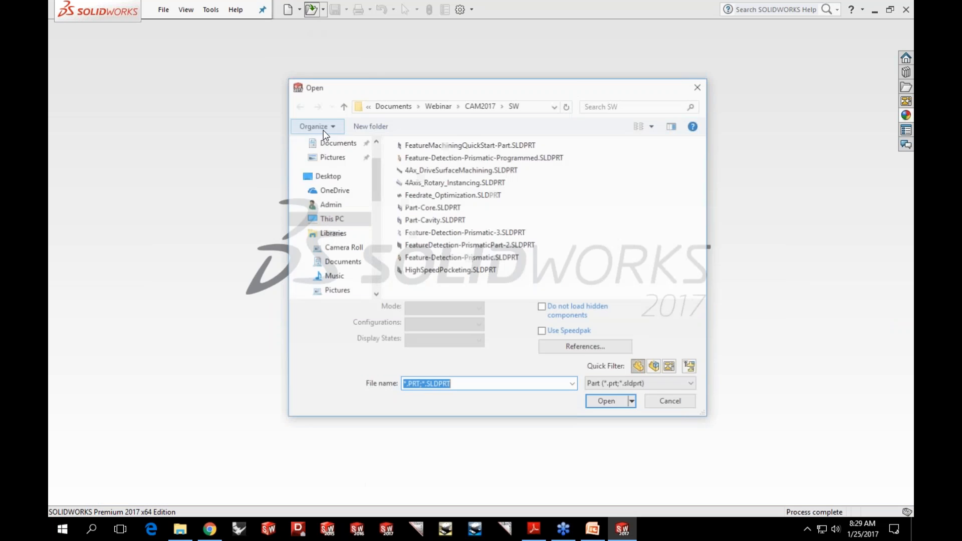
{"action": "left_click", "coordinate": [481, 170]}
{"action": "left_click", "coordinate": [611, 381]}
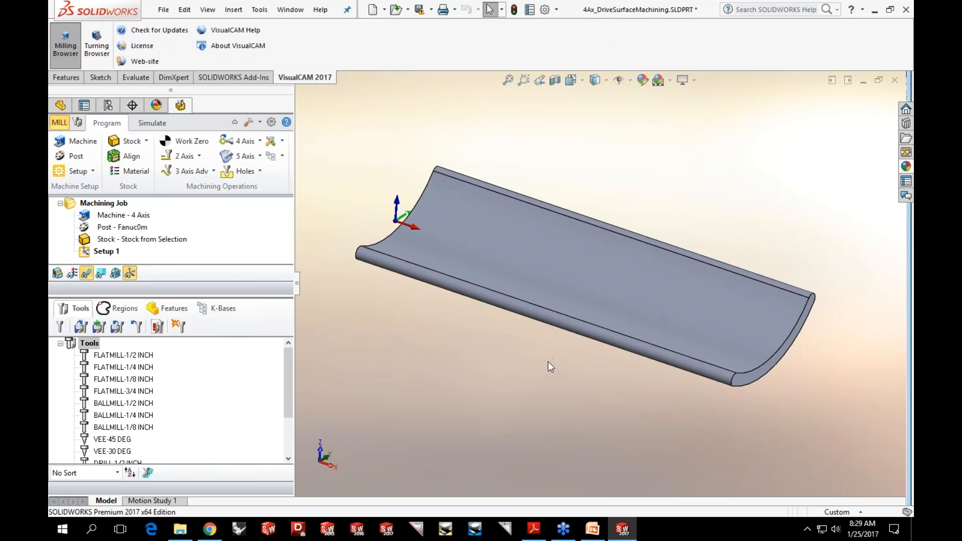
- Start a 4 Axis Drive Surface operation with the trough's inner face, both rounded long-edge faces and curved outer underside as drive surfaces
{"action": "middle_click_drag", "start_coordinate": [525, 379], "coordinate": [474, 229]}
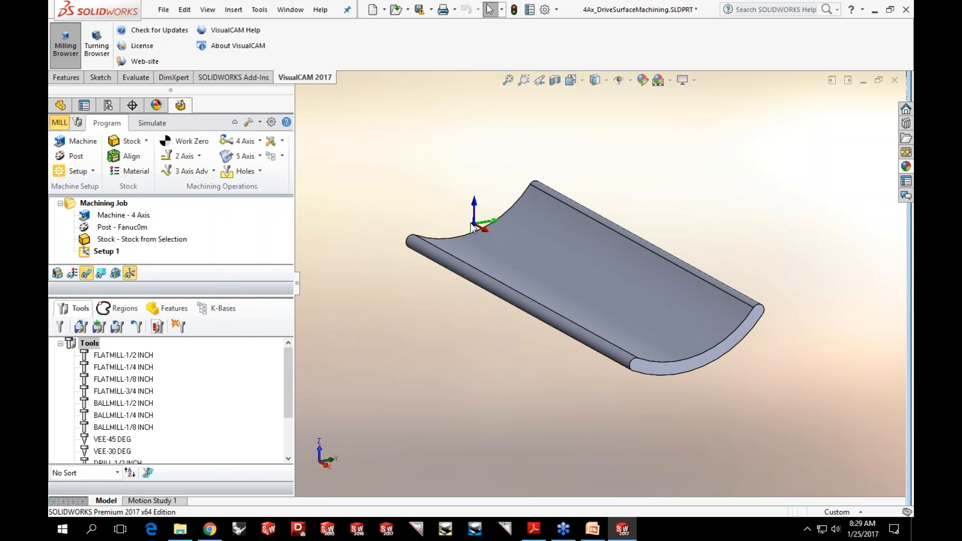
{"action": "mouse_move", "coordinate": [582, 284]}
{"action": "middle_mouse_down"}
{"action": "mouse_move", "coordinate": [547, 278]}
{"action": "mouse_move", "coordinate": [638, 281]}
{"action": "mouse_move", "coordinate": [573, 286]}
{"action": "middle_mouse_up"}
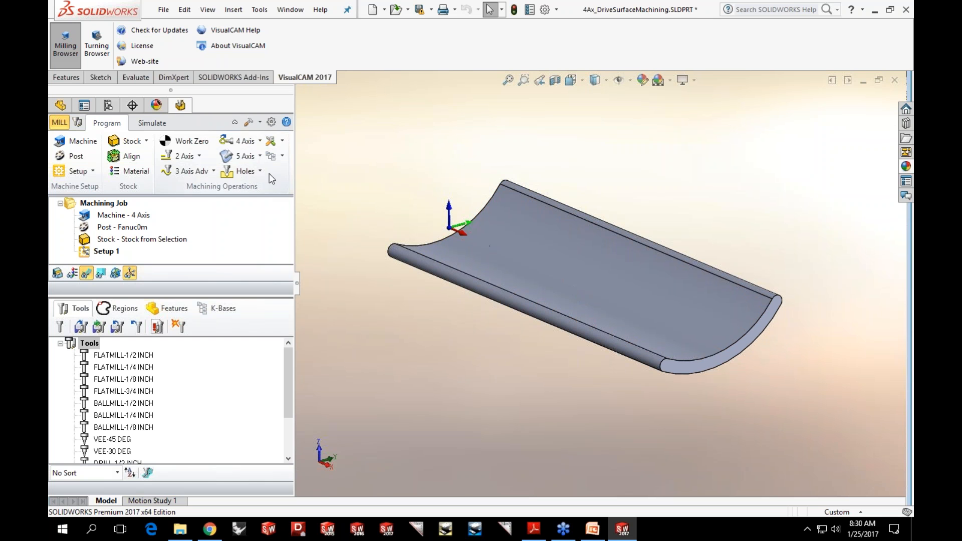
{"action": "left_click", "coordinate": [259, 142]}
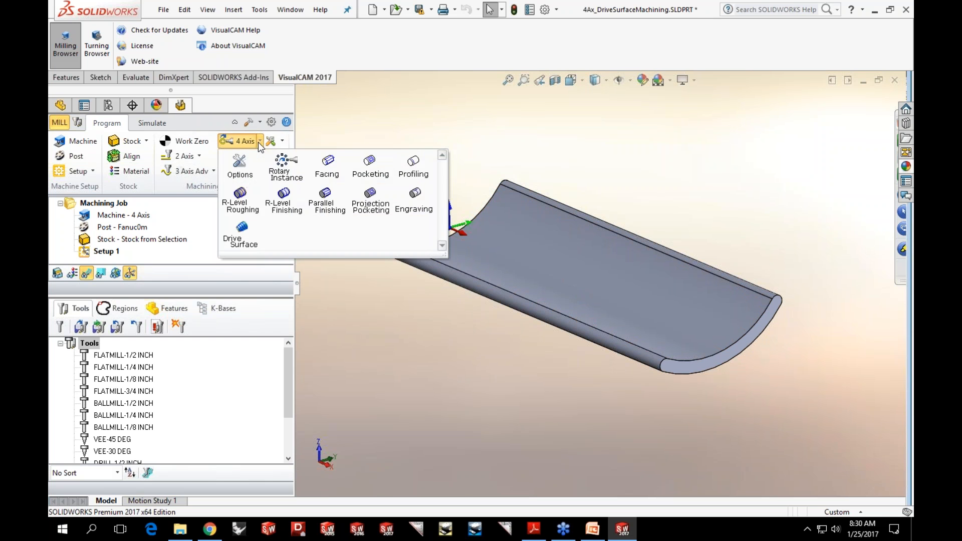
{"action": "left_click", "coordinate": [239, 238]}
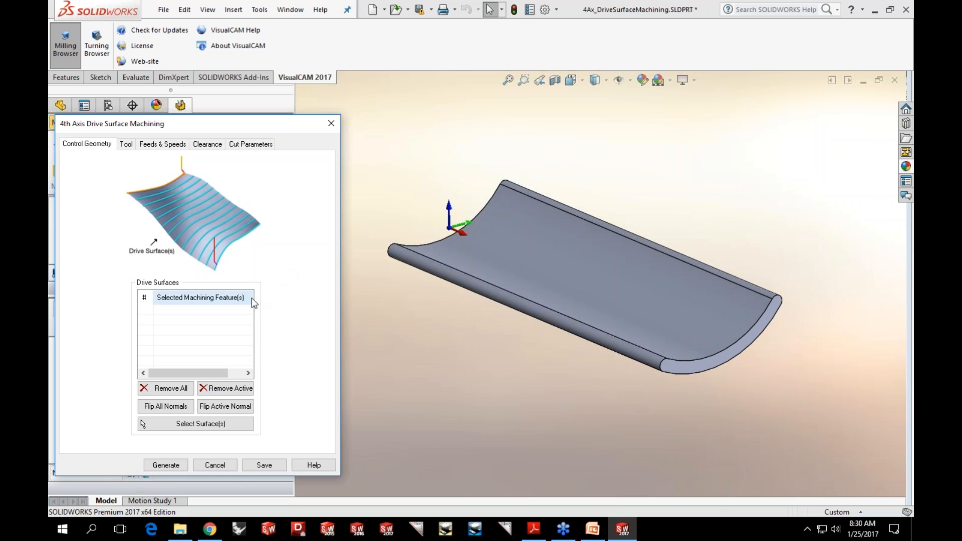
{"action": "left_click", "coordinate": [190, 424]}
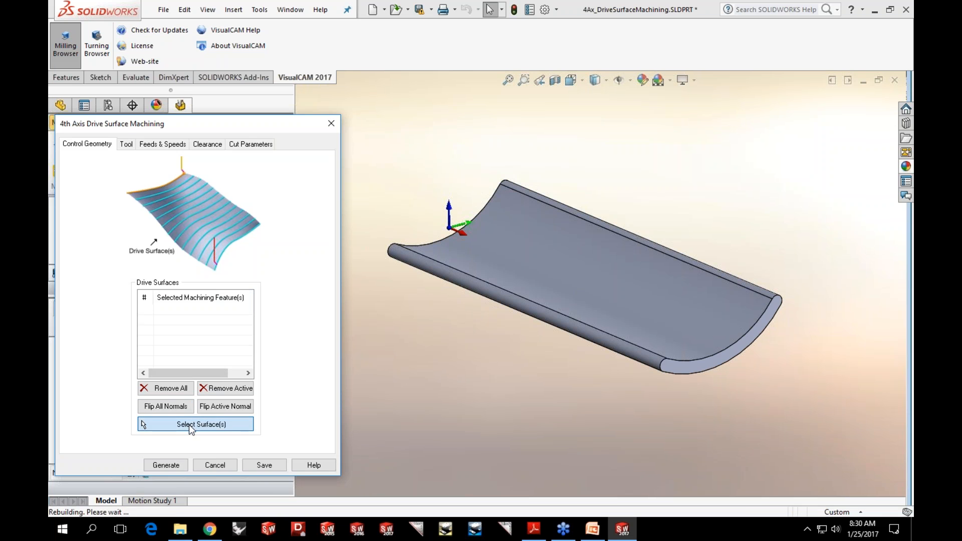
{"action": "left_click", "coordinate": [486, 237]}
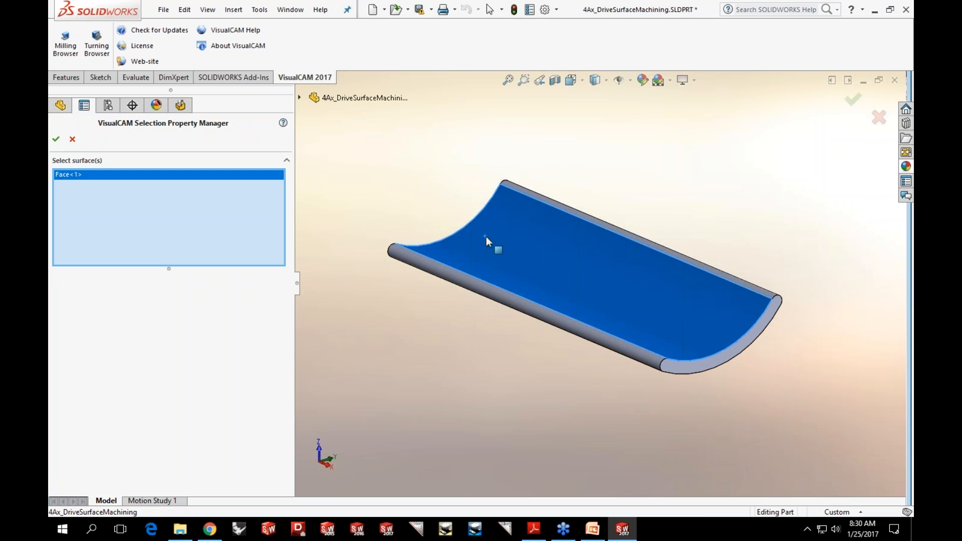
{"action": "left_click", "coordinate": [524, 191]}
{"action": "left_click", "coordinate": [438, 268]}
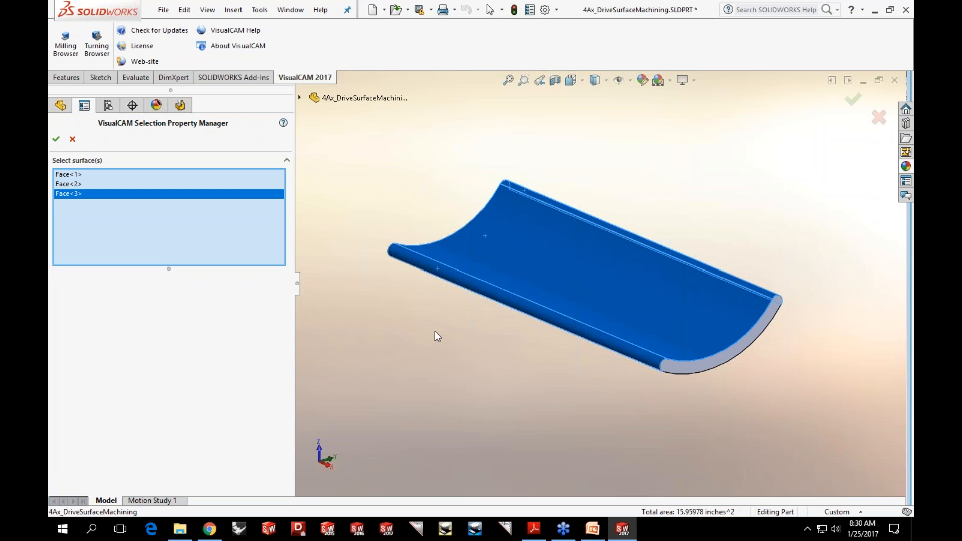
{"action": "middle_click_drag", "start_coordinate": [444, 334], "coordinate": [452, 253]}
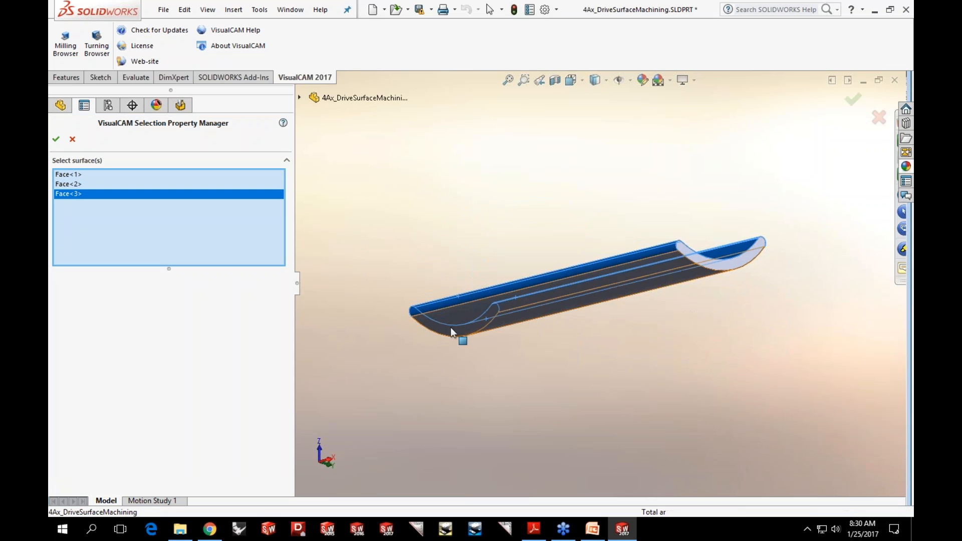
{"action": "left_click", "coordinate": [444, 326]}
{"action": "left_click", "coordinate": [55, 140]}
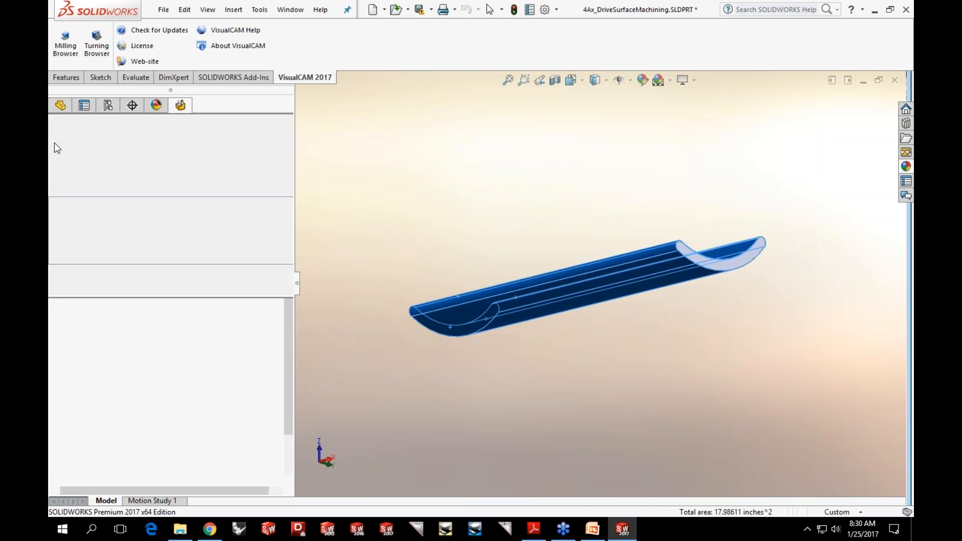
- Check the normal directions of drive surfaces 1, 2 and 3 on the model
{"action": "middle_click_drag", "start_coordinate": [483, 226], "coordinate": [473, 312]}
{"action": "left_click", "coordinate": [165, 312]}
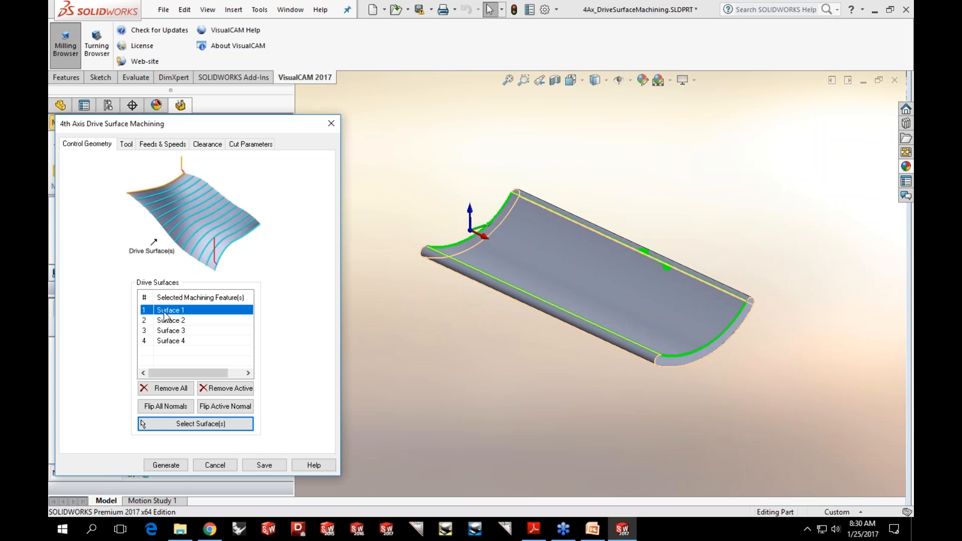
{"action": "left_click", "coordinate": [171, 321]}
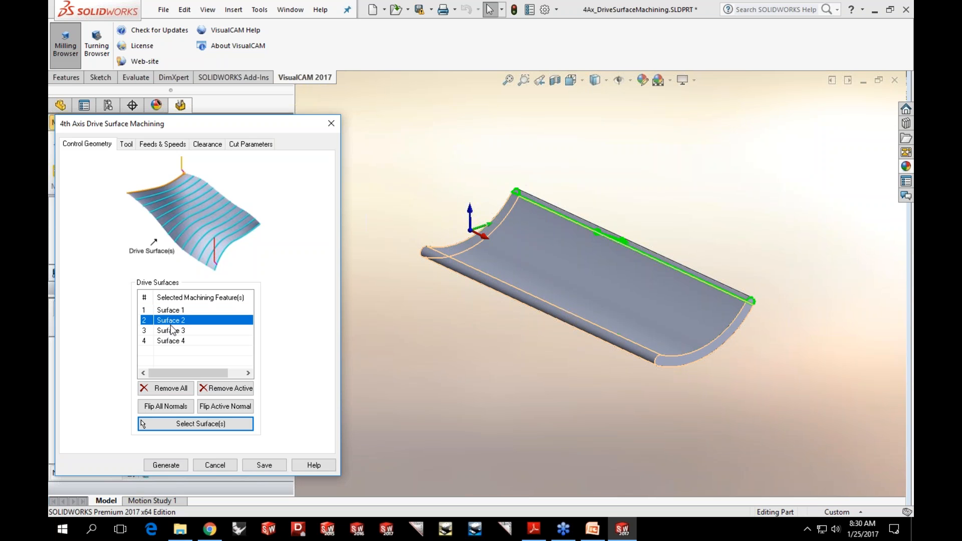
{"action": "left_click", "coordinate": [173, 332]}
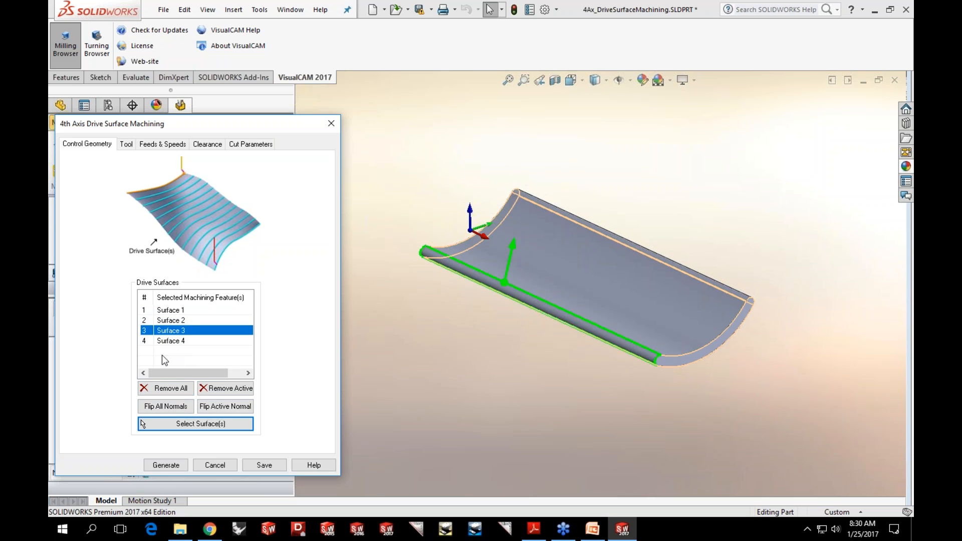
- Assign the BALLMILL-1/2 INCH tool to the drive surface operation and review its clearance settings
{"action": "left_click", "coordinate": [126, 145]}
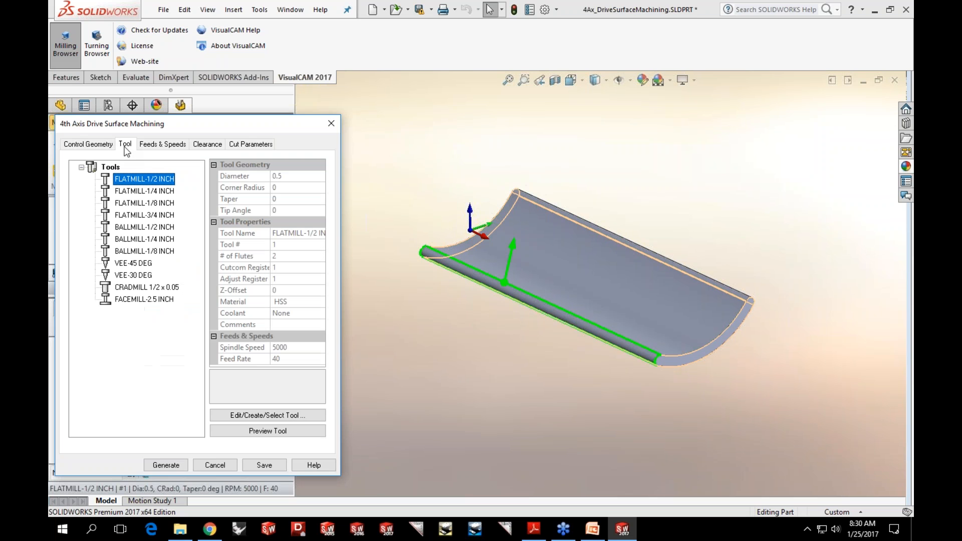
{"action": "left_click", "coordinate": [130, 227]}
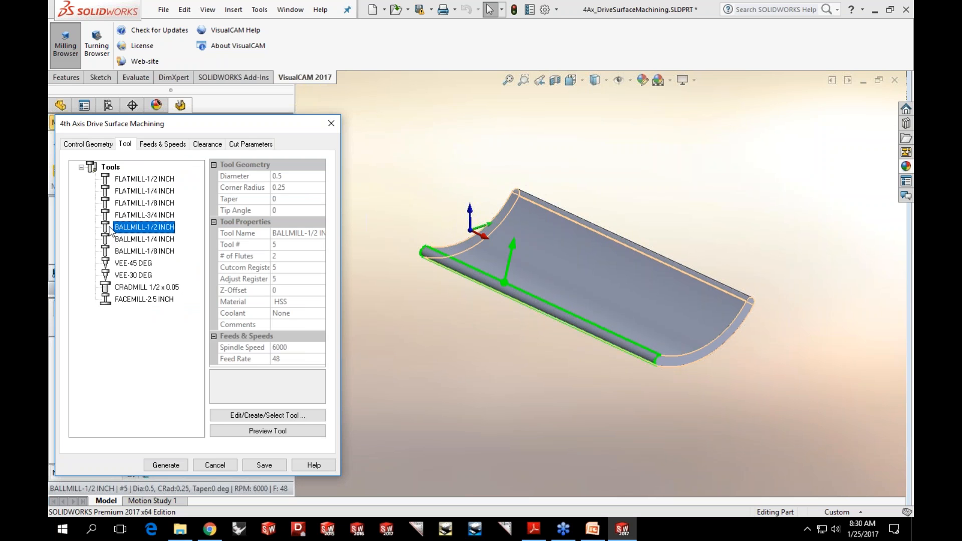
{"action": "left_click", "coordinate": [183, 145]}
{"action": "left_click", "coordinate": [206, 146]}
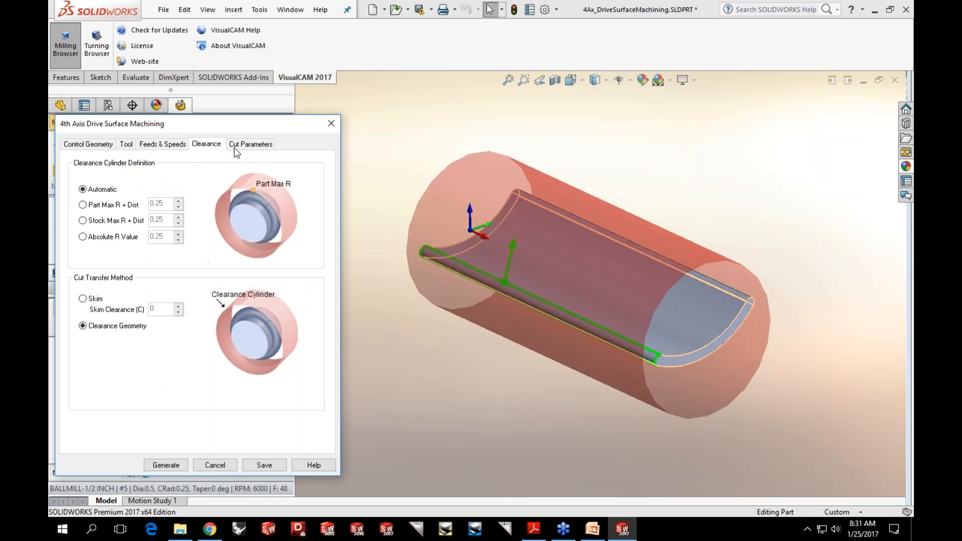
- Set the cut pattern direction to Across Axis and generate the drive surface toolpath
{"action": "left_click", "coordinate": [236, 146]}
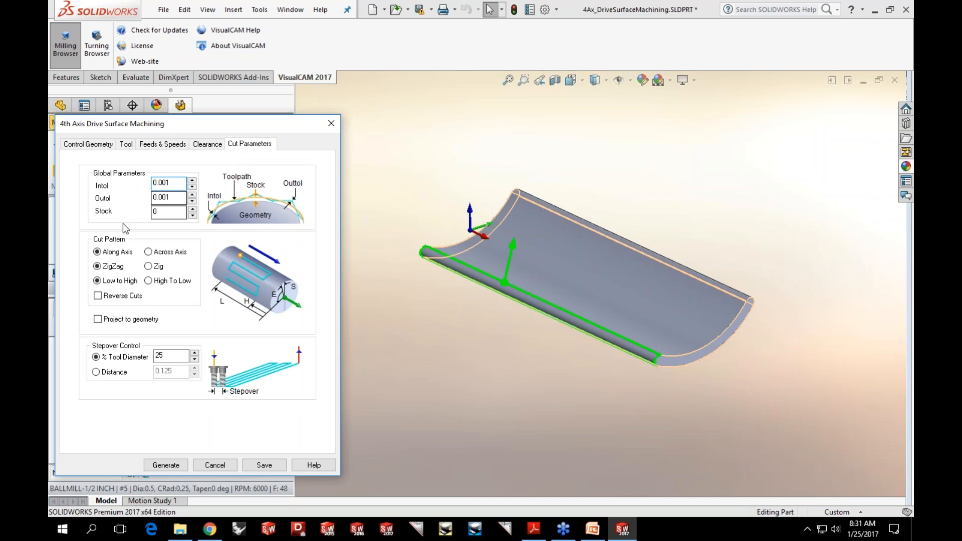
{"action": "left_click", "coordinate": [149, 252]}
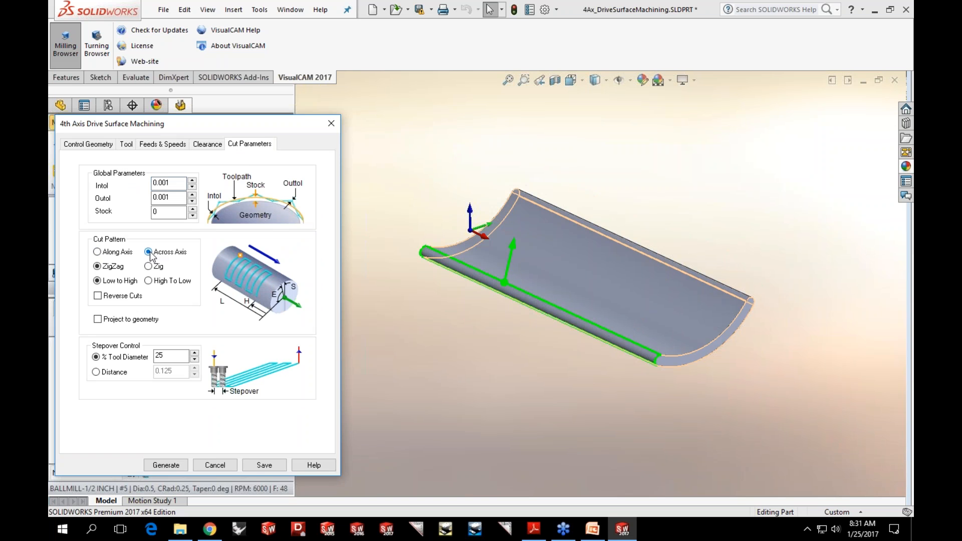
{"action": "left_click", "coordinate": [167, 464]}
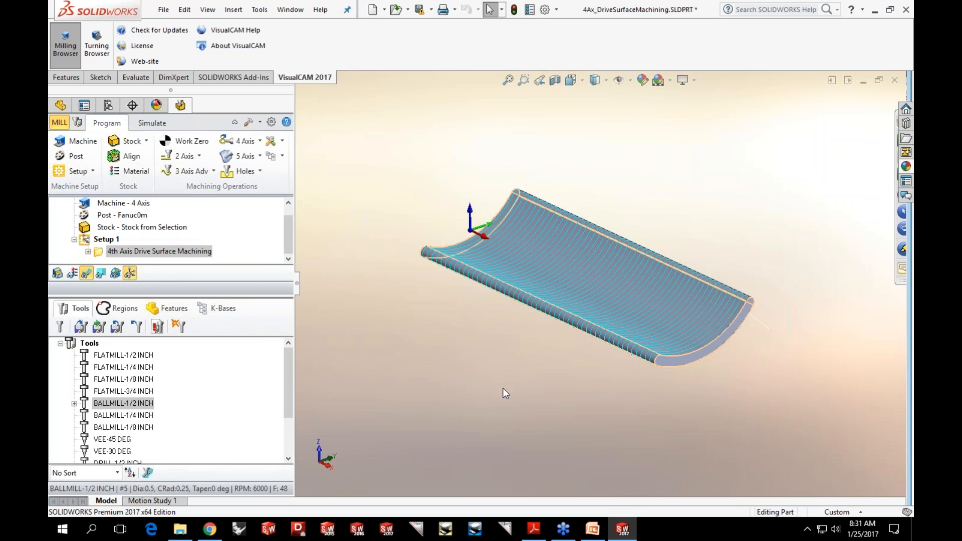
- Simulate the 4th Axis Drive Surface Machining toolpath at the slowest speed, then return to programming mode
{"action": "mouse_move", "coordinate": [525, 369]}
{"action": "middle_mouse_down"}
{"action": "mouse_move", "coordinate": [490, 361]}
{"action": "mouse_move", "coordinate": [522, 367]}
{"action": "middle_mouse_up"}
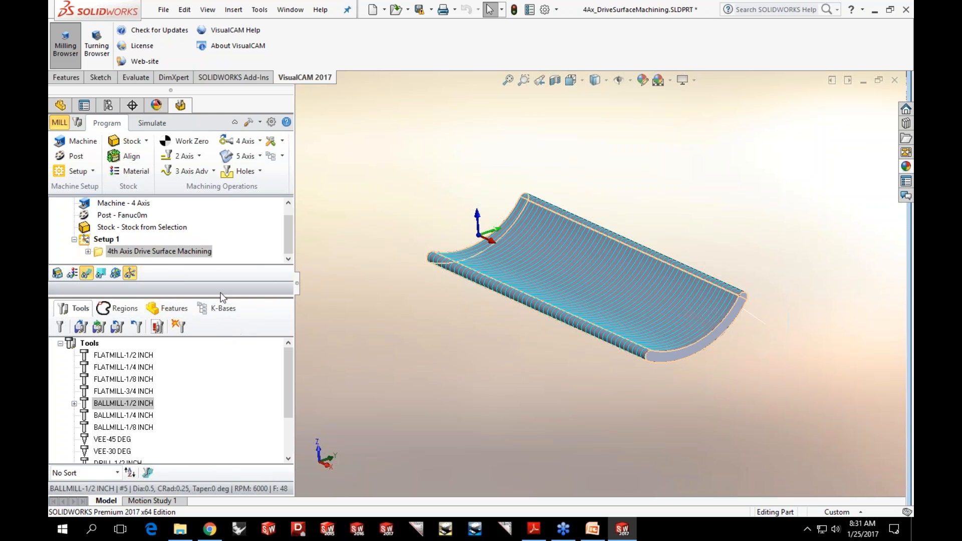
{"action": "left_click_drag", "start_coordinate": [221, 297], "coordinate": [221, 344]}
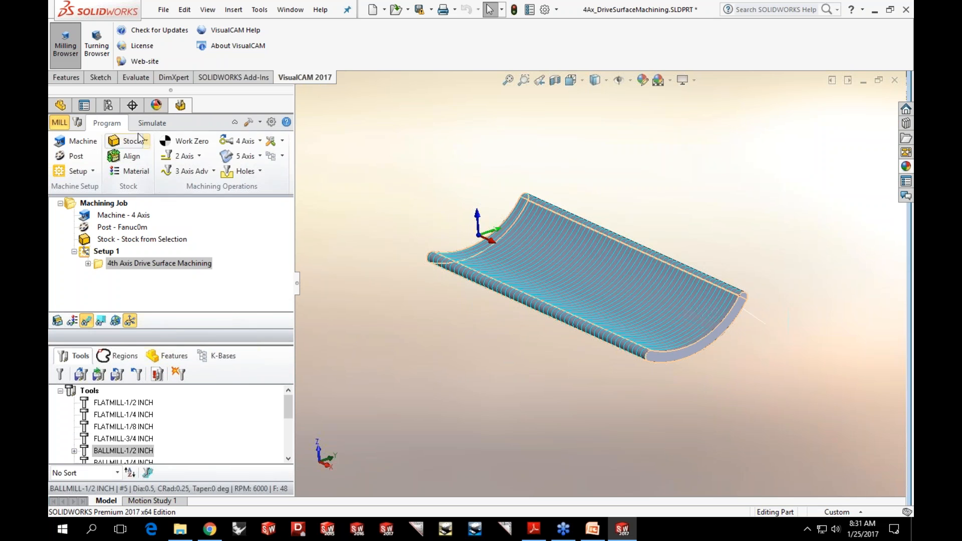
{"action": "left_click", "coordinate": [149, 124]}
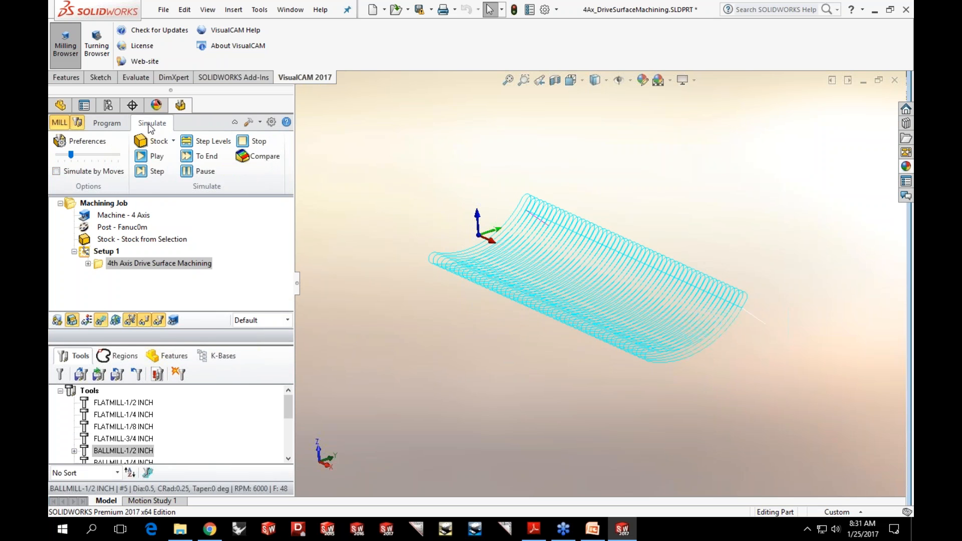
{"action": "left_click", "coordinate": [145, 156]}
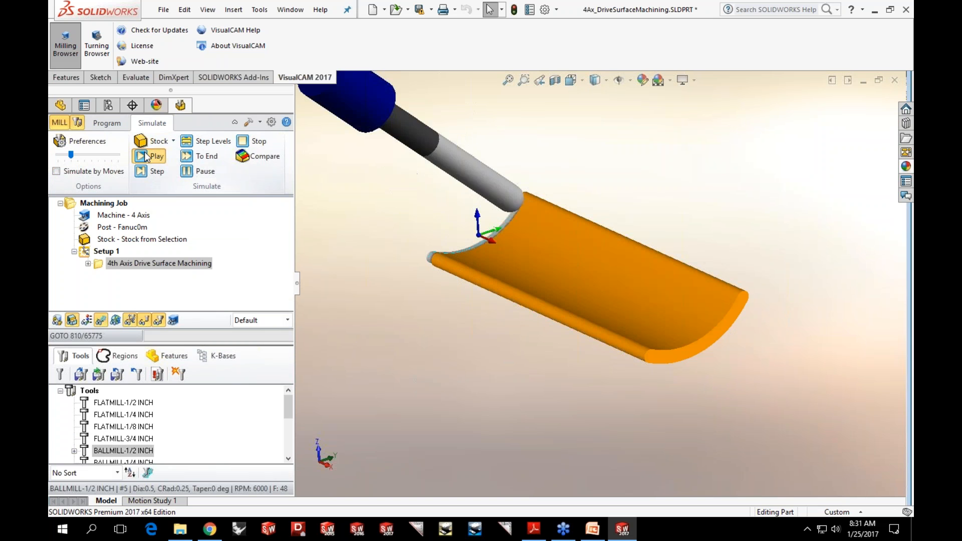
{"action": "left_click_drag", "start_coordinate": [78, 155], "coordinate": [60, 156]}
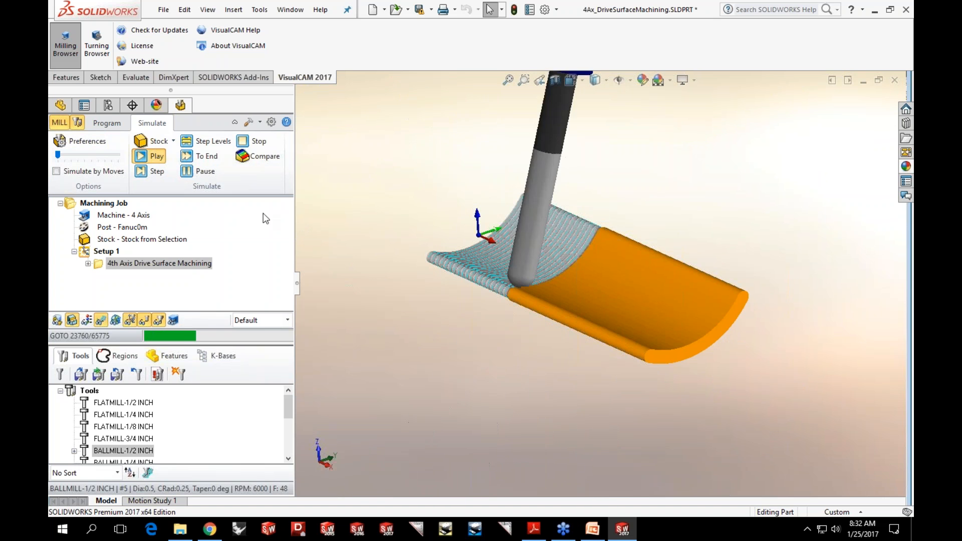
{"action": "left_click", "coordinate": [106, 123]}
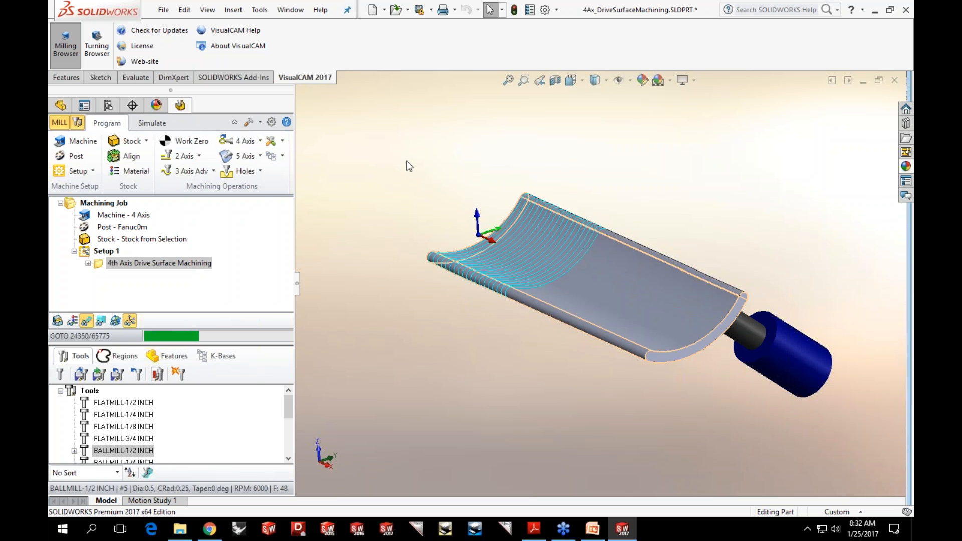
- Save 4Ax_DriveSurfaceMachining.SLDPRT, accepting conversion to the current version, and close it
{"action": "left_click", "coordinate": [419, 9]}
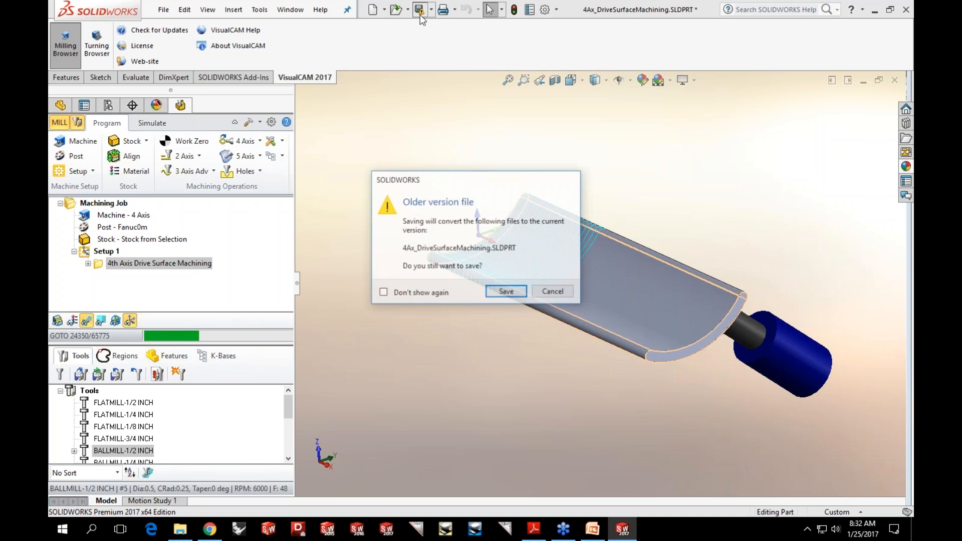
{"action": "left_click", "coordinate": [501, 294]}
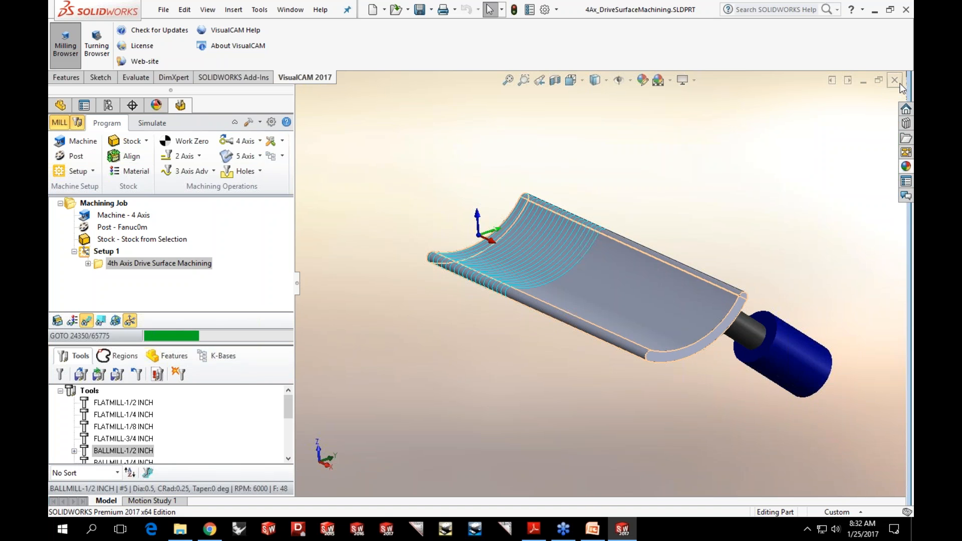
{"action": "left_click", "coordinate": [896, 81]}
- Open 4Axis_Rotary_Instancing.SLDPRT and enlarge the machining job tree to show all of its operations
{"action": "left_click", "coordinate": [311, 10]}
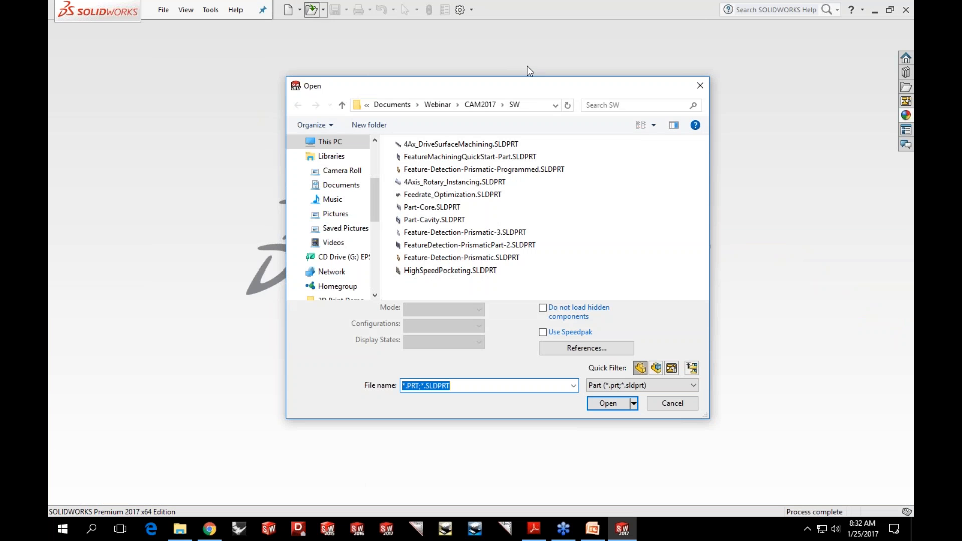
{"action": "left_click", "coordinate": [451, 182]}
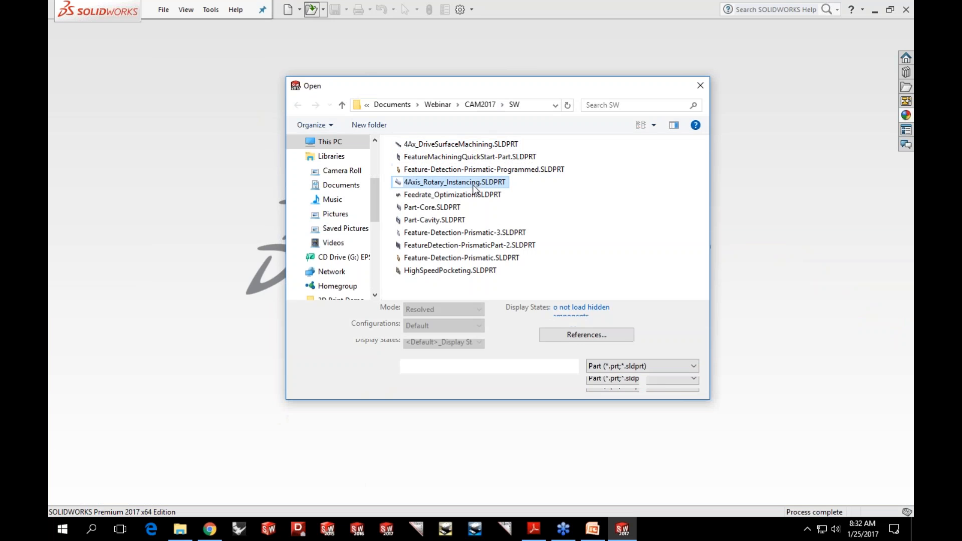
{"action": "left_click", "coordinate": [607, 384]}
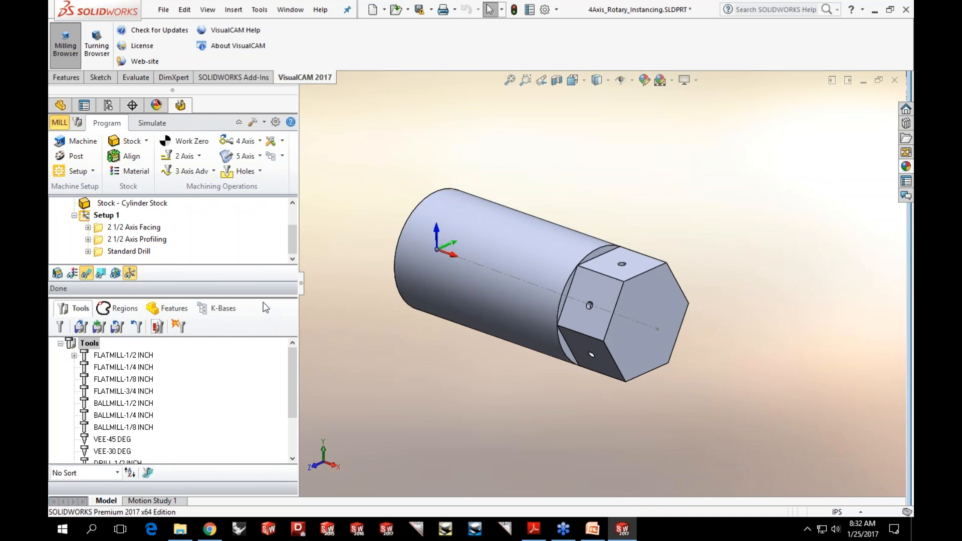
{"action": "left_click_drag", "start_coordinate": [259, 296], "coordinate": [259, 351]}
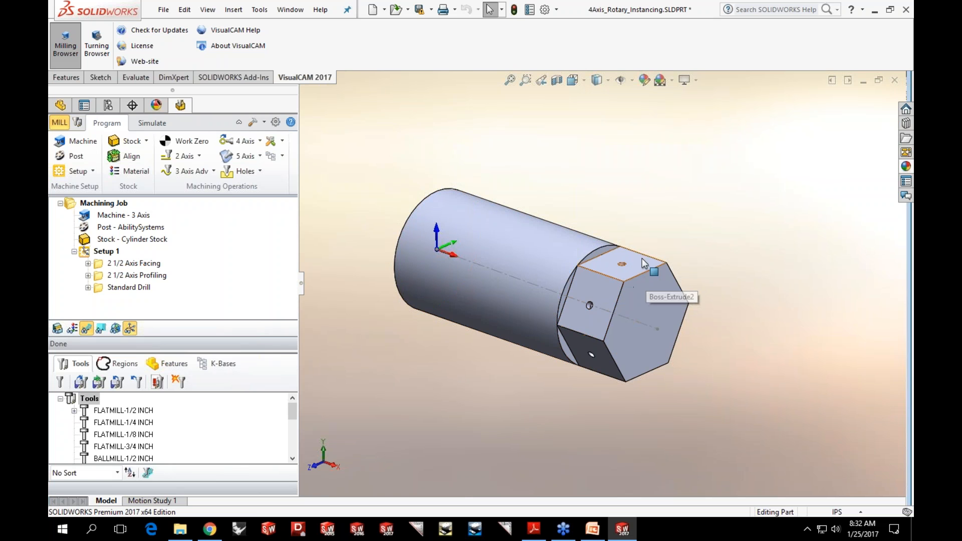
- Examine the hexagonal end of the part and the existing facing, profiling and drilling toolpaths on its upper face
{"action": "middle_click_drag", "start_coordinate": [726, 284], "coordinate": [701, 302]}
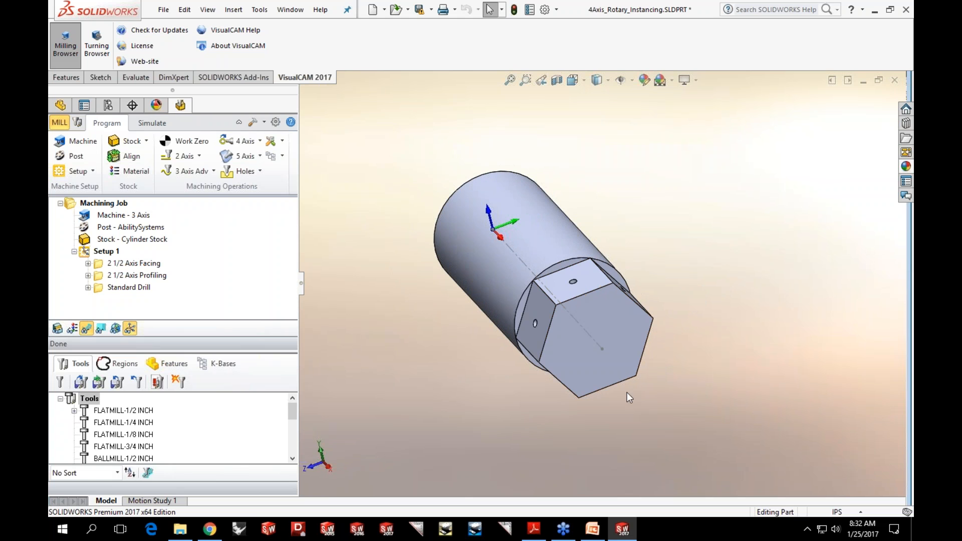
{"action": "middle_click_drag", "start_coordinate": [525, 349], "coordinate": [550, 341]}
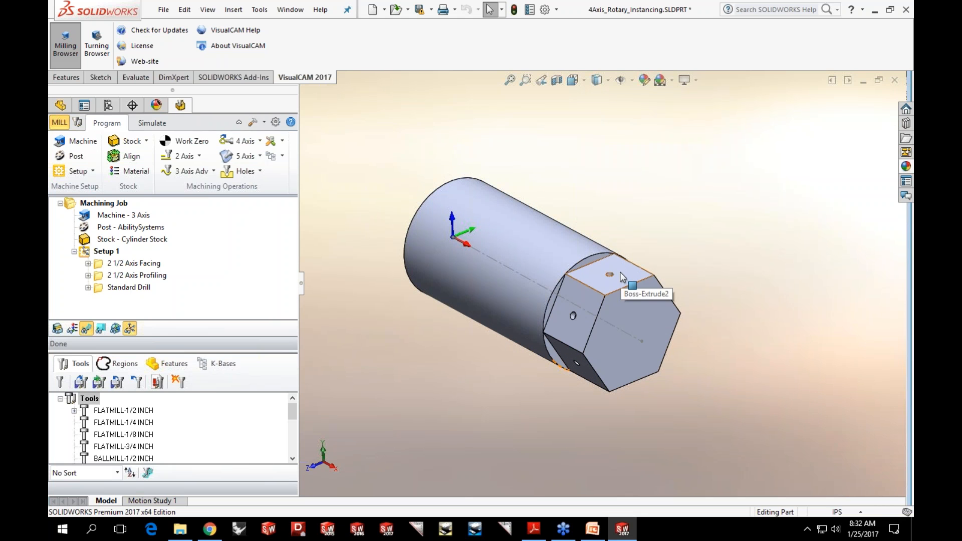
{"action": "middle_click_drag", "start_coordinate": [621, 277], "coordinate": [554, 281]}
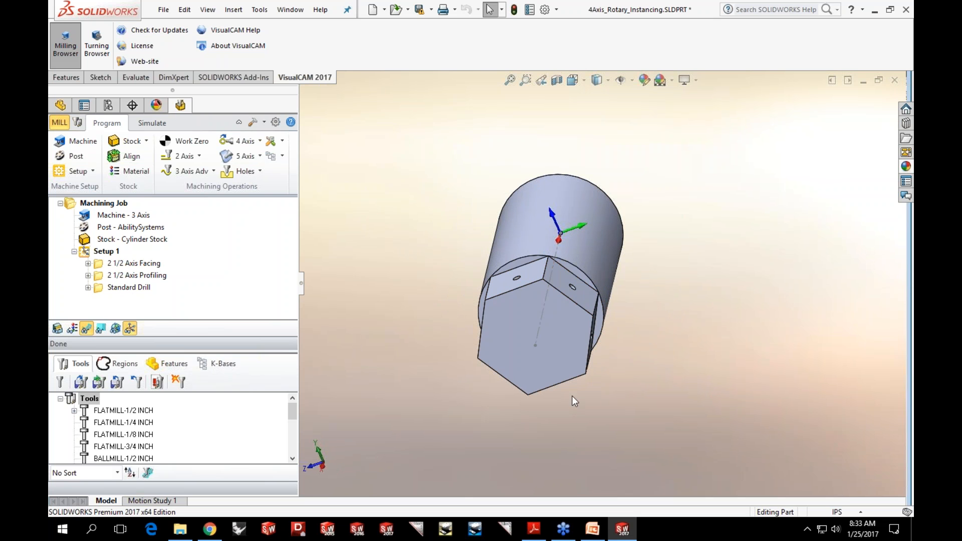
{"action": "middle_click_drag", "start_coordinate": [526, 365], "coordinate": [572, 333]}
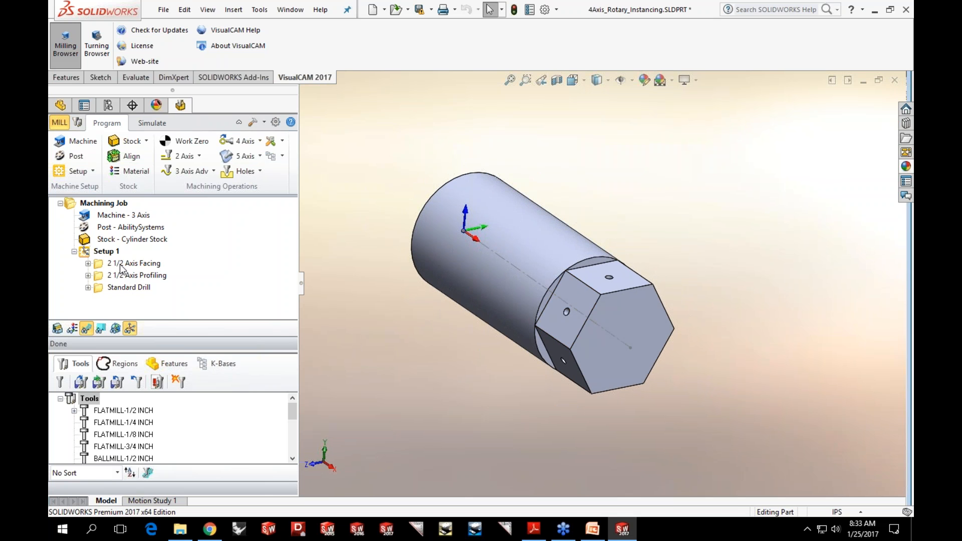
{"action": "left_click", "coordinate": [118, 266]}
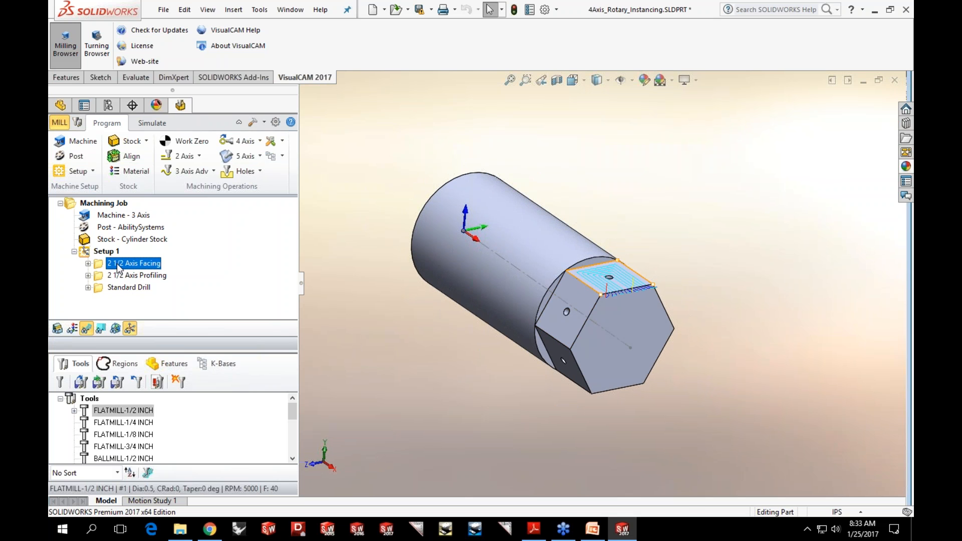
{"action": "left_click", "coordinate": [119, 277]}
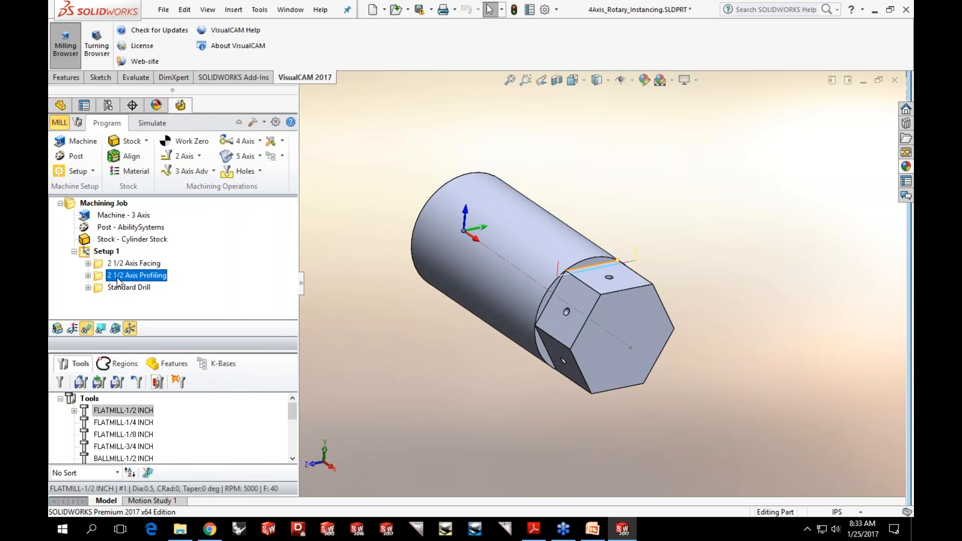
{"action": "left_click", "coordinate": [118, 289]}
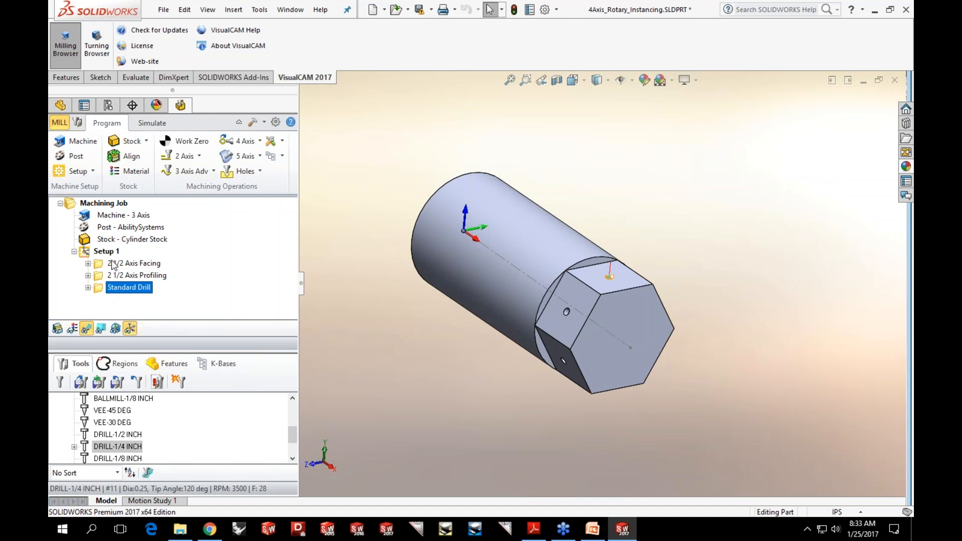
{"action": "left_click", "coordinate": [366, 390]}
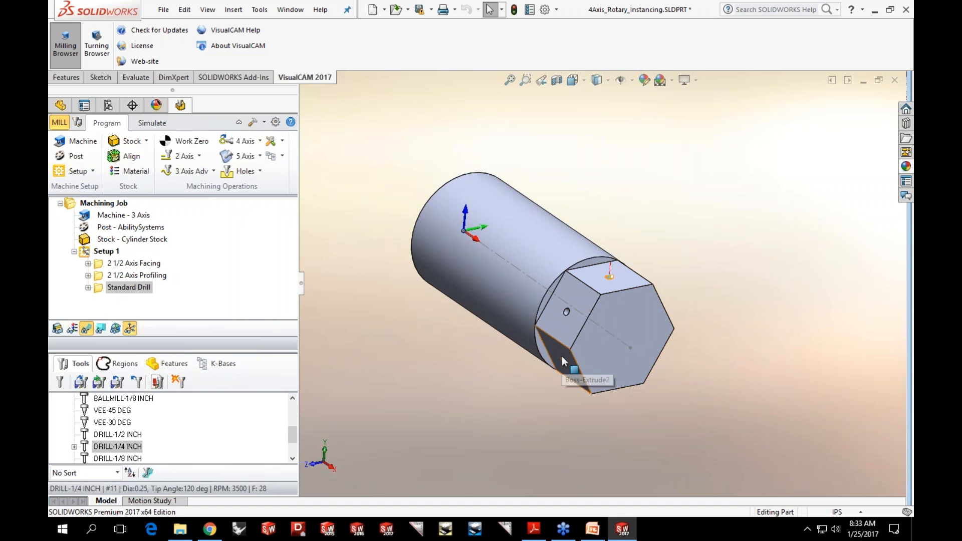
- Generate a 4-axis Rotary Instance in Setup 1, setting the table rotation angle and number of rotations to cover the hexagonal faces
{"action": "left_click", "coordinate": [112, 252]}
{"action": "left_click", "coordinate": [259, 141]}
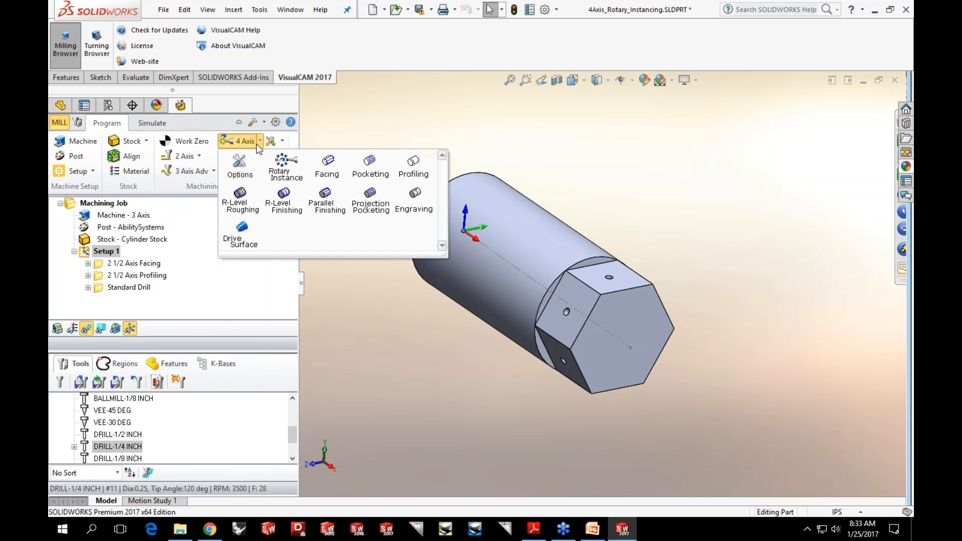
{"action": "left_click", "coordinate": [284, 173]}
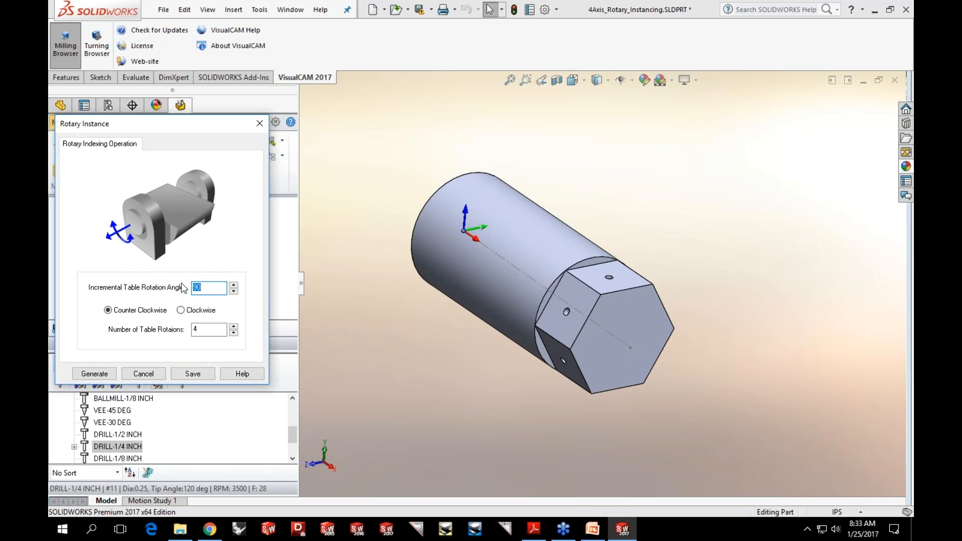
{"action": "type", "text": "6"}
{"action": "left_click", "coordinate": [233, 326]}
{"action": "left_click", "coordinate": [96, 375]}
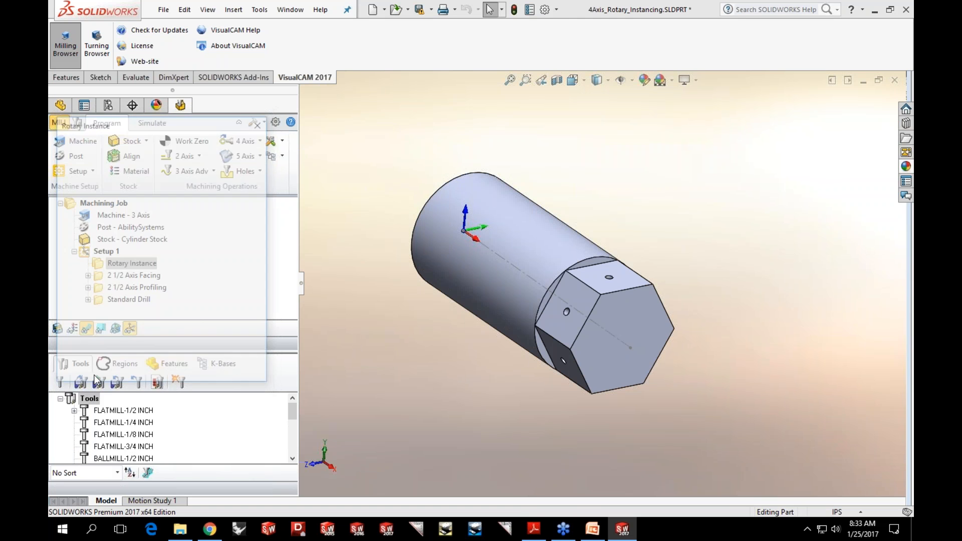
- Move the 2 1/2 Axis Facing, 2 1/2 Axis Profiling and Standard Drill operations into the Rotary Instance
{"action": "left_click", "coordinate": [100, 276]}
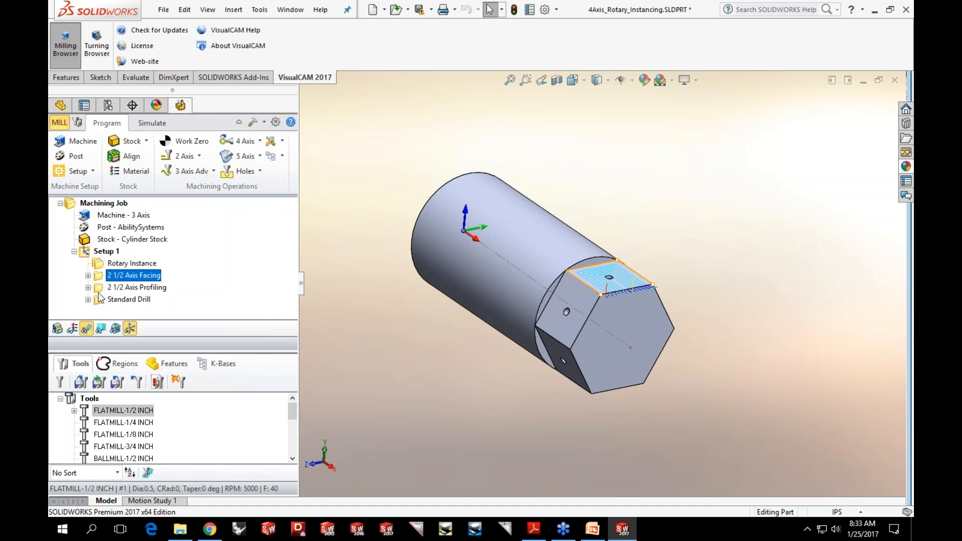
{"action": "left_click", "coordinate": [100, 300], "text": "shift"}
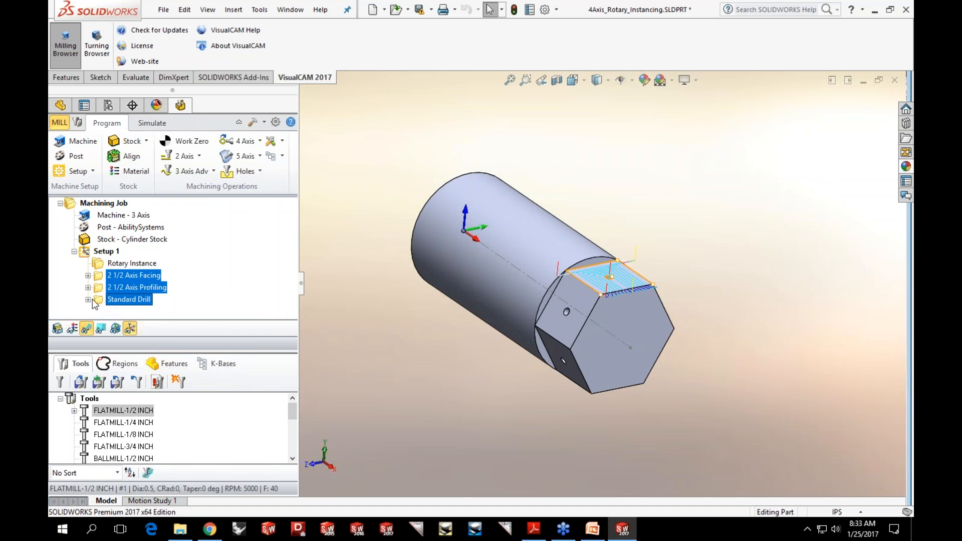
{"action": "mouse_move", "coordinate": [92, 273]}
{"action": "left_mouse_down"}
{"action": "mouse_move", "coordinate": [99, 280]}
{"action": "mouse_move", "coordinate": [104, 268]}
{"action": "left_mouse_up"}
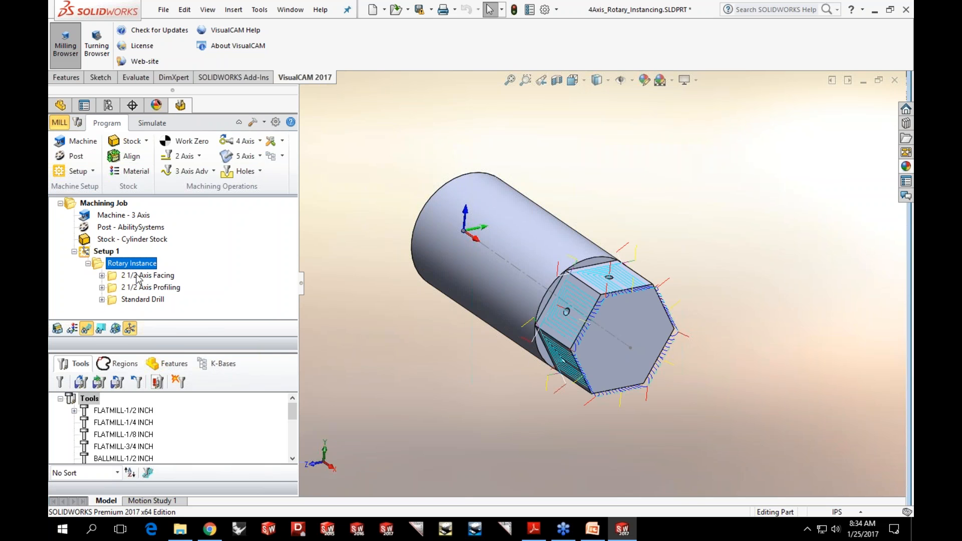
- Simulate the Rotary Instance machining around the hexagonal end, then return to programming mode
{"action": "middle_click_drag", "start_coordinate": [493, 417], "coordinate": [506, 401]}
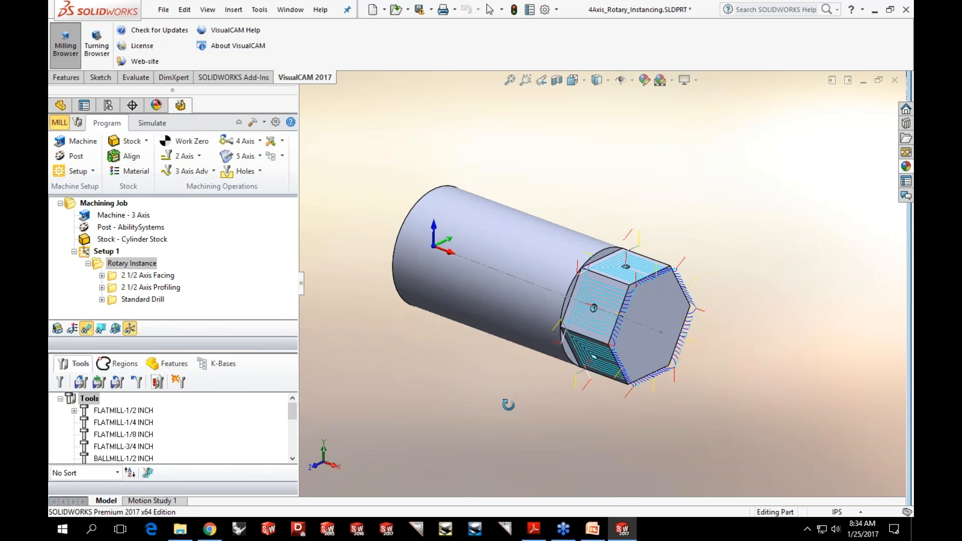
{"action": "left_click", "coordinate": [152, 123]}
{"action": "left_click", "coordinate": [144, 156]}
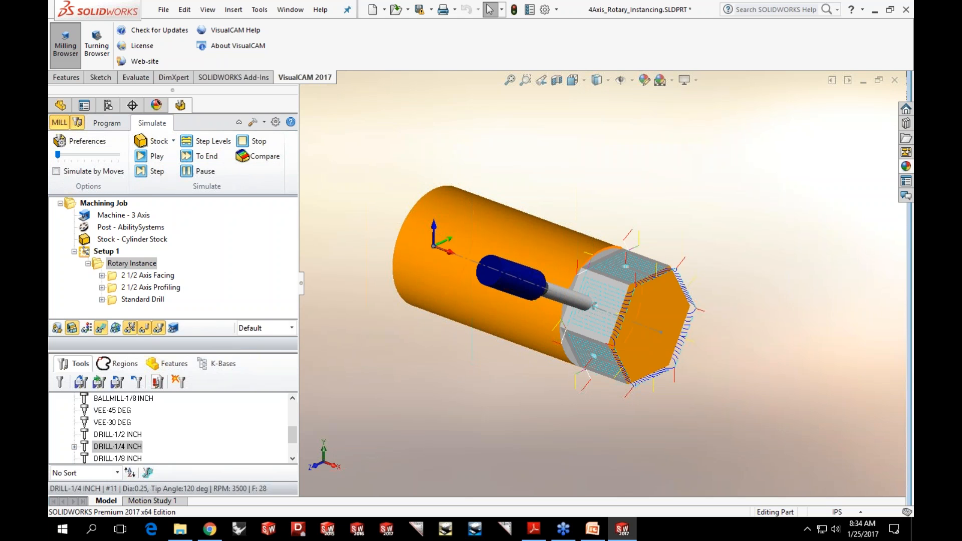
{"action": "left_click", "coordinate": [113, 124]}
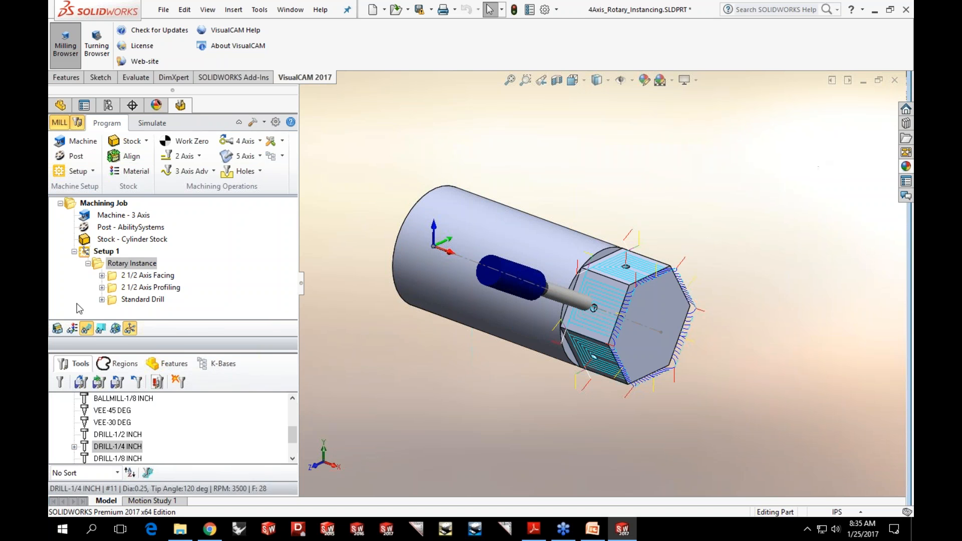
- Examine the 2 1/2 Axis Facing toolpath and its entry and exit motions on the upper hexagonal face up close
{"action": "left_click", "coordinate": [113, 279]}
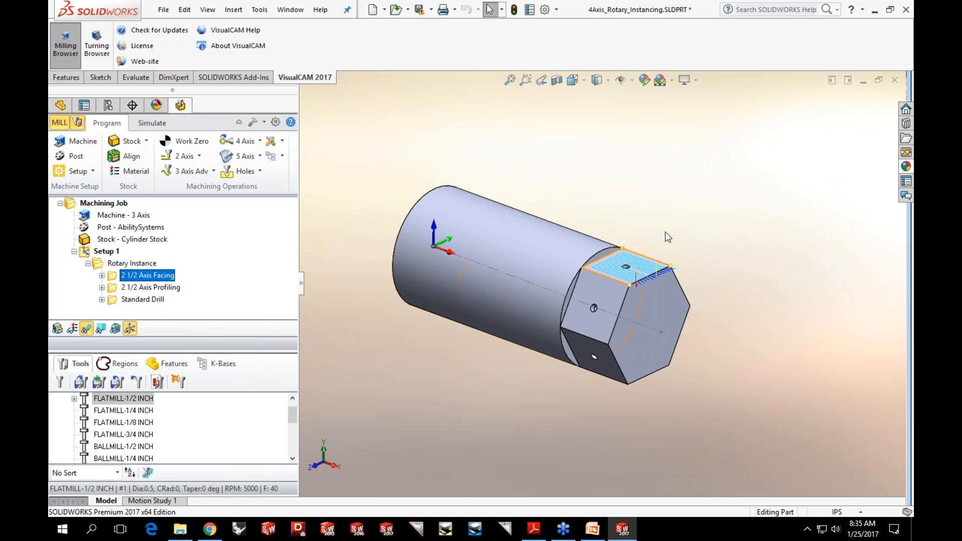
{"action": "scroll", "coordinate": [684, 237], "scroll_direction": "down", "scroll_amount": 3}
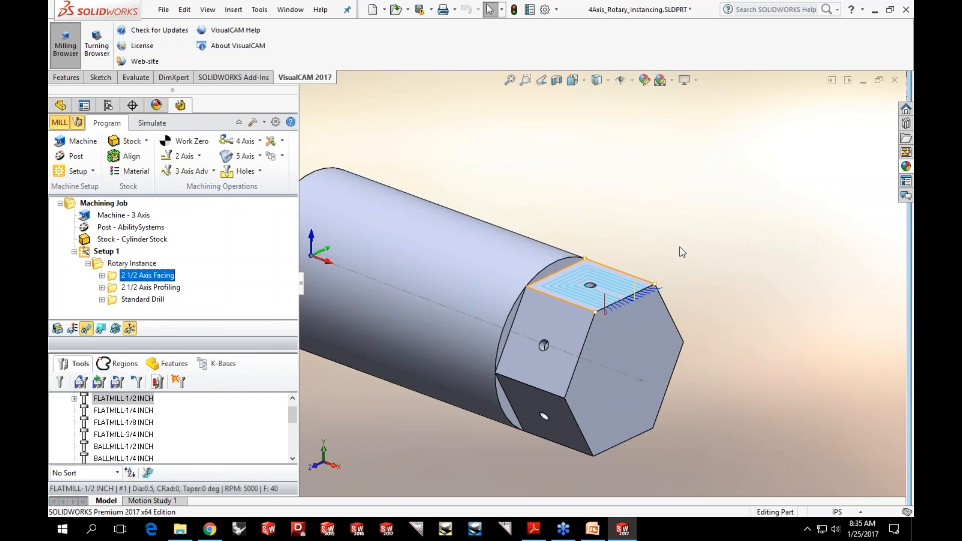
{"action": "scroll", "coordinate": [564, 314], "scroll_direction": "down", "scroll_amount": 2}
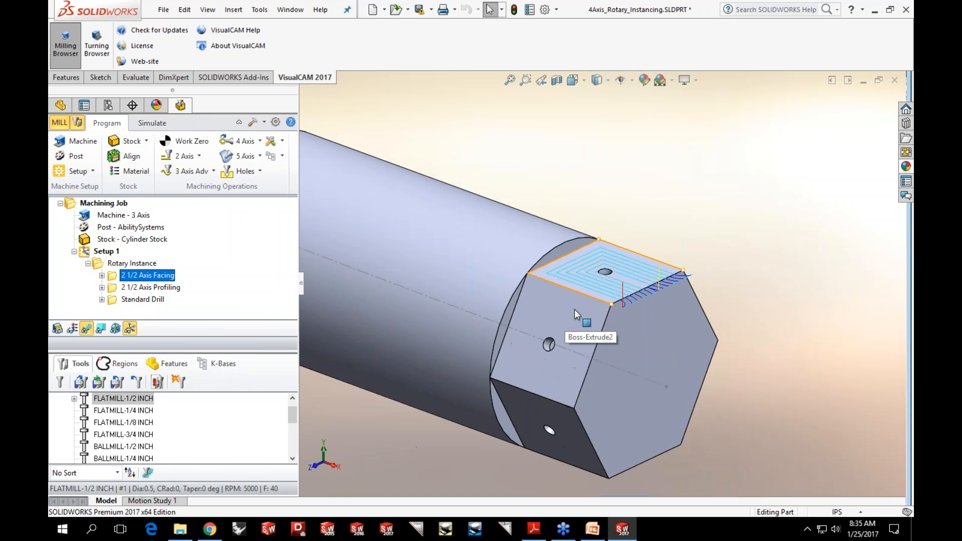
{"action": "scroll", "coordinate": [586, 307], "scroll_direction": "down", "scroll_amount": 1}
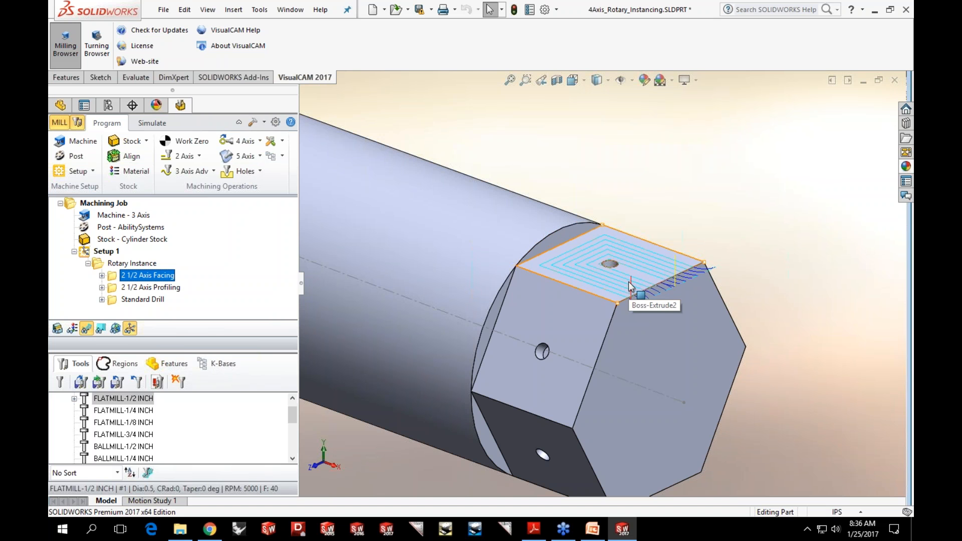
{"action": "middle_click_drag", "start_coordinate": [630, 286], "coordinate": [491, 264]}
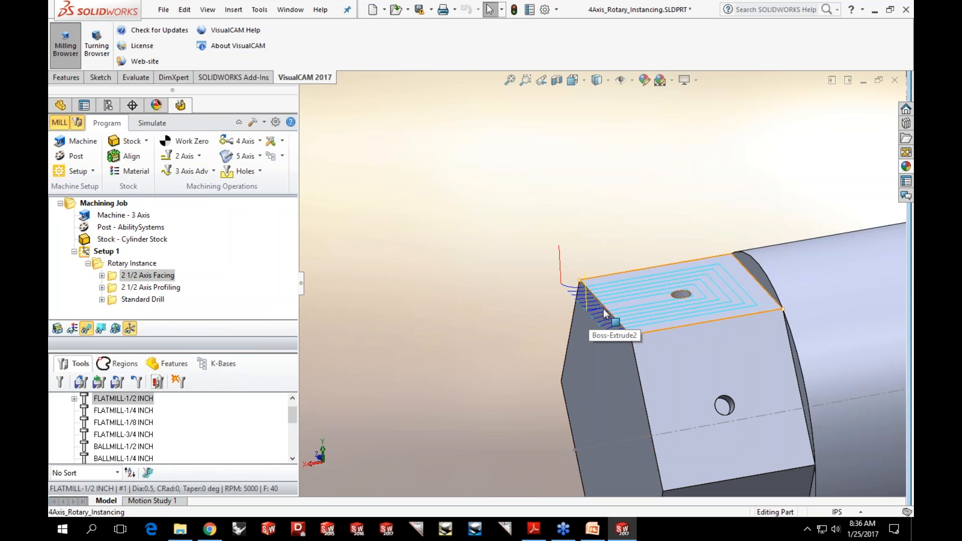
{"action": "middle_click_drag", "start_coordinate": [625, 317], "coordinate": [587, 256]}
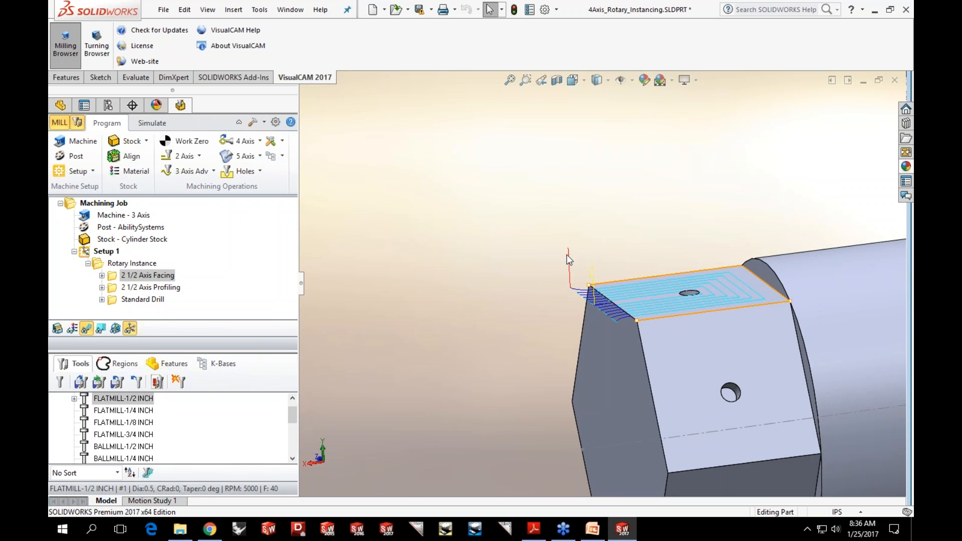
{"action": "scroll", "coordinate": [563, 253], "scroll_direction": "up", "scroll_amount": 3}
{"action": "middle_click_drag", "start_coordinate": [548, 244], "coordinate": [682, 303]}
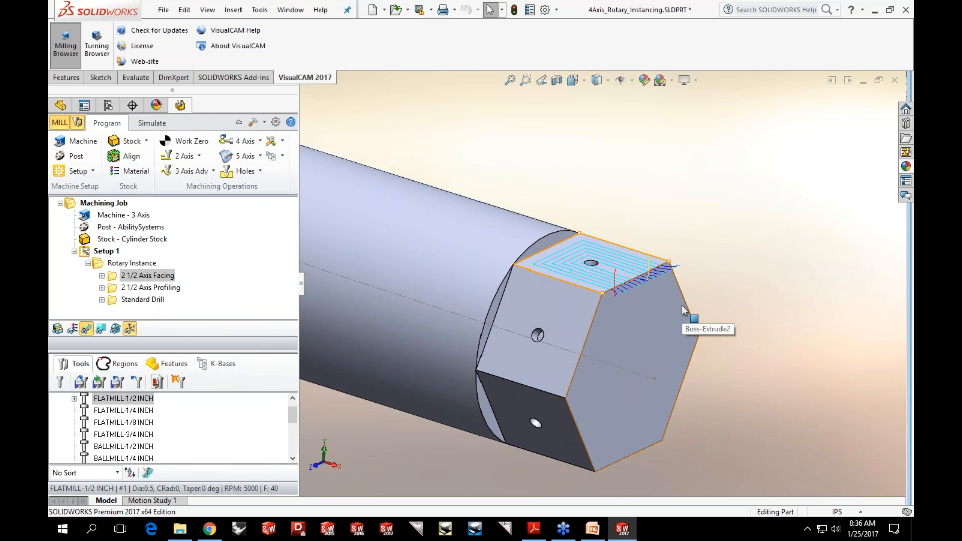
{"action": "middle_click_drag", "start_coordinate": [502, 261], "coordinate": [740, 217]}
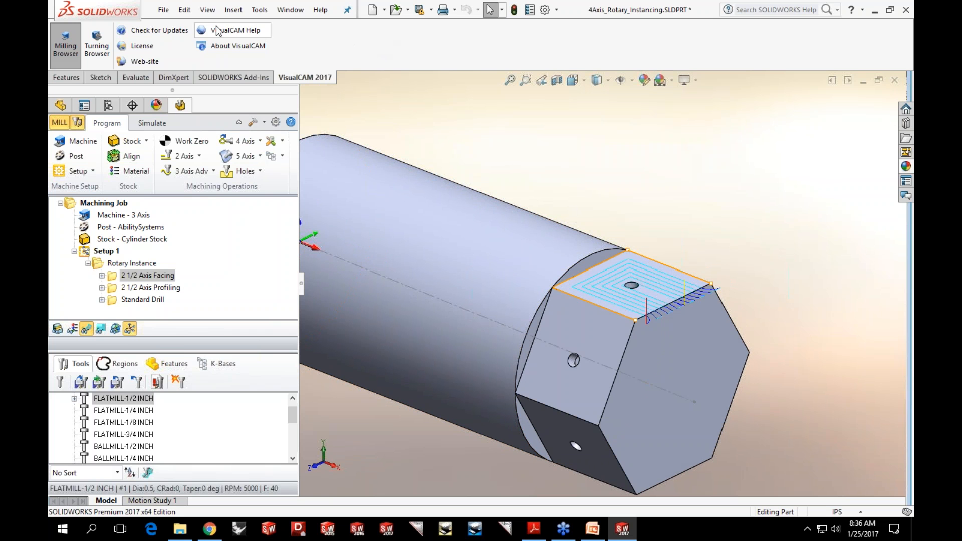
- Reopen the recently used part 4Ax_DriveSurfaceMachining.SLDPRT
{"action": "left_click", "coordinate": [163, 11]}
{"action": "mouse_move", "coordinate": [212, 58]}
{"action": "left_click", "coordinate": [331, 73]}
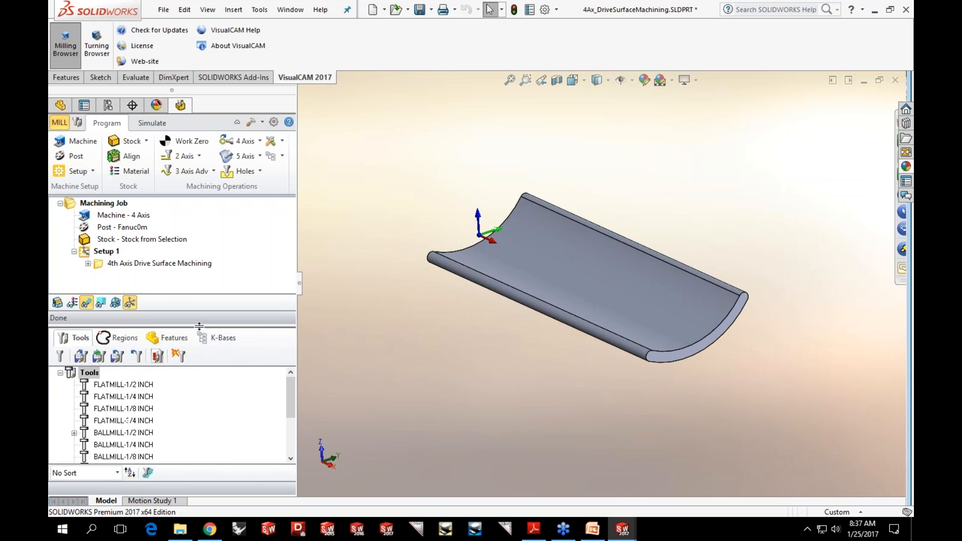
- Open the Fanuc0m post-processor for editing in the Post-Processor Generator
{"action": "left_click", "coordinate": [77, 157]}
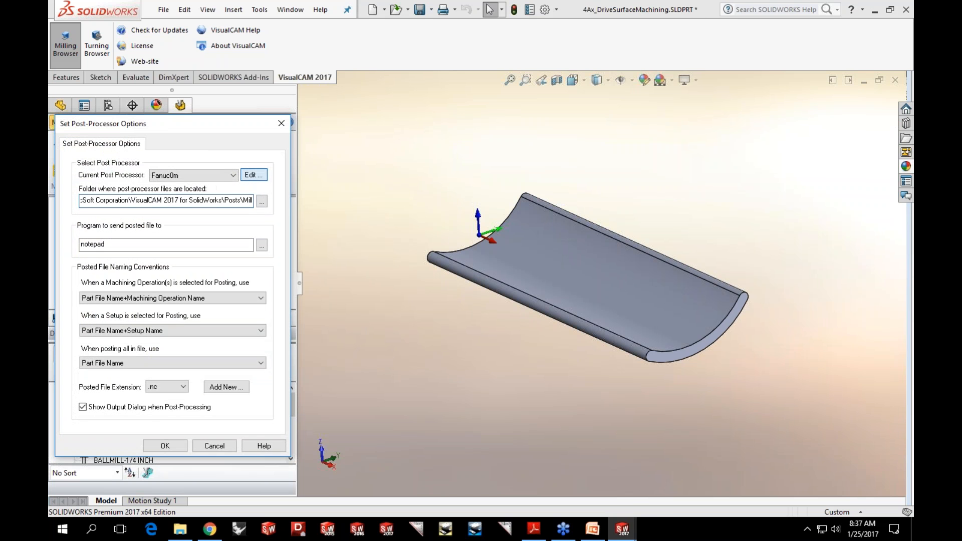
{"action": "left_click", "coordinate": [253, 174]}
{"action": "left_click", "coordinate": [490, 318]}
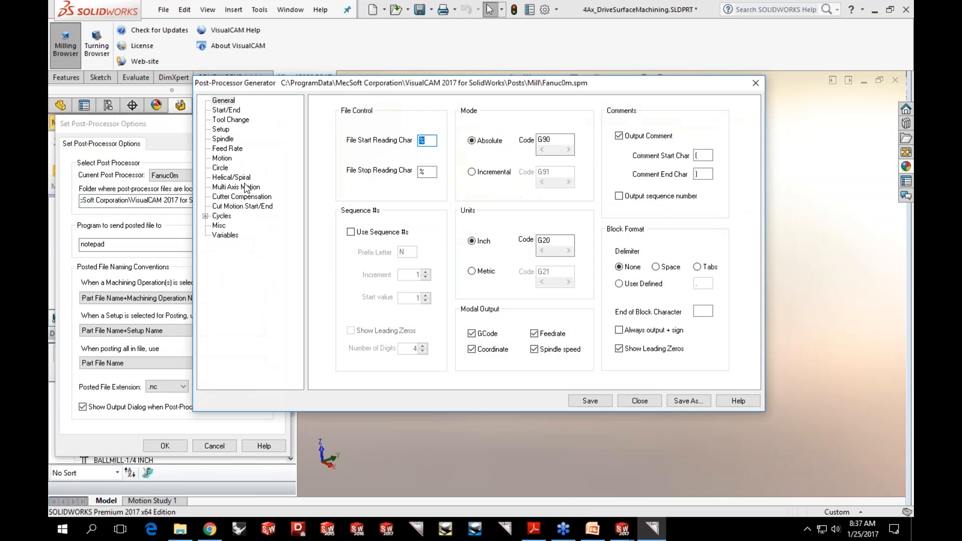
- Enable inverse time feedrate output for 4 & 5 axis motions with on code G93 and off code G94, and save the post-processor
{"action": "left_click", "coordinate": [227, 149]}
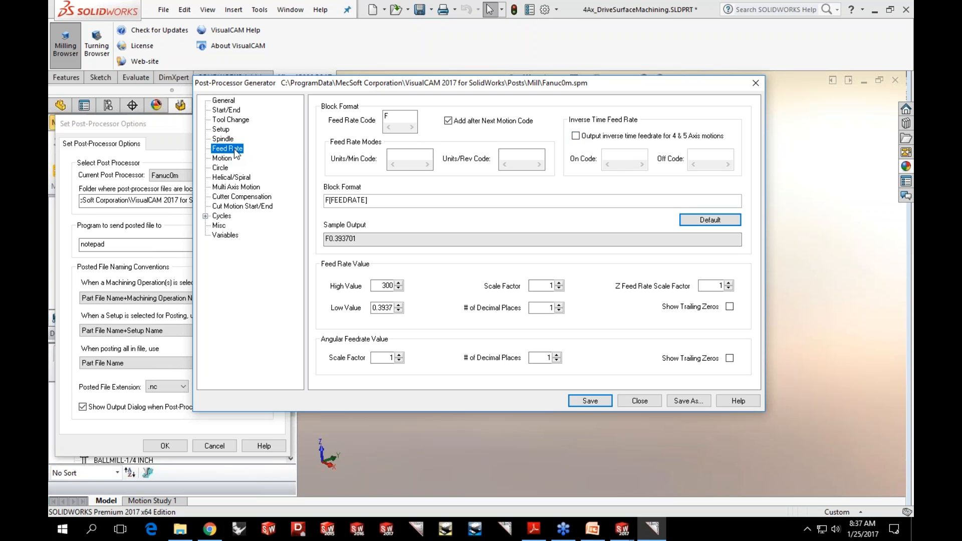
{"action": "left_click", "coordinate": [576, 137]}
{"action": "left_click", "coordinate": [612, 150]}
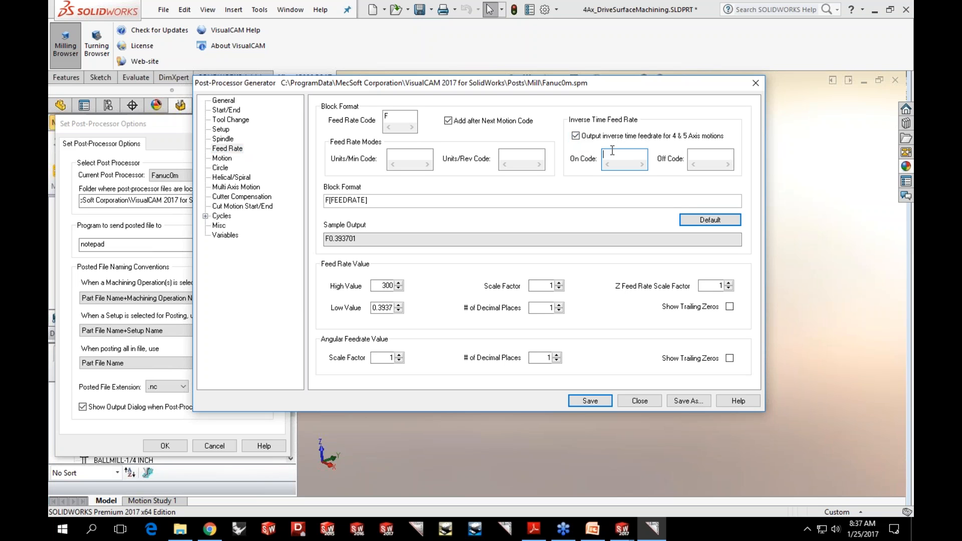
{"action": "type", "text": "G93"}
{"action": "left_click", "coordinate": [706, 153]}
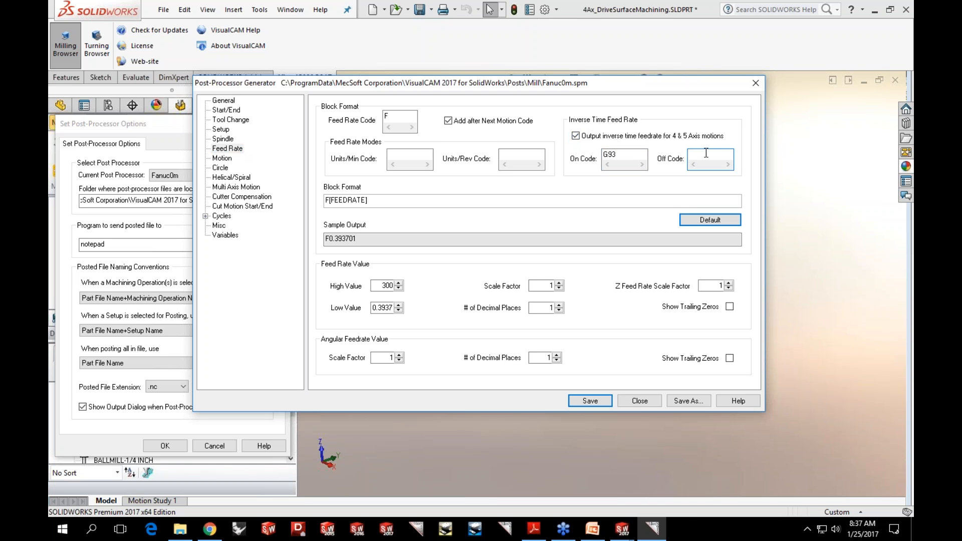
{"action": "type", "text": "G94"}
{"action": "left_click", "coordinate": [593, 401]}
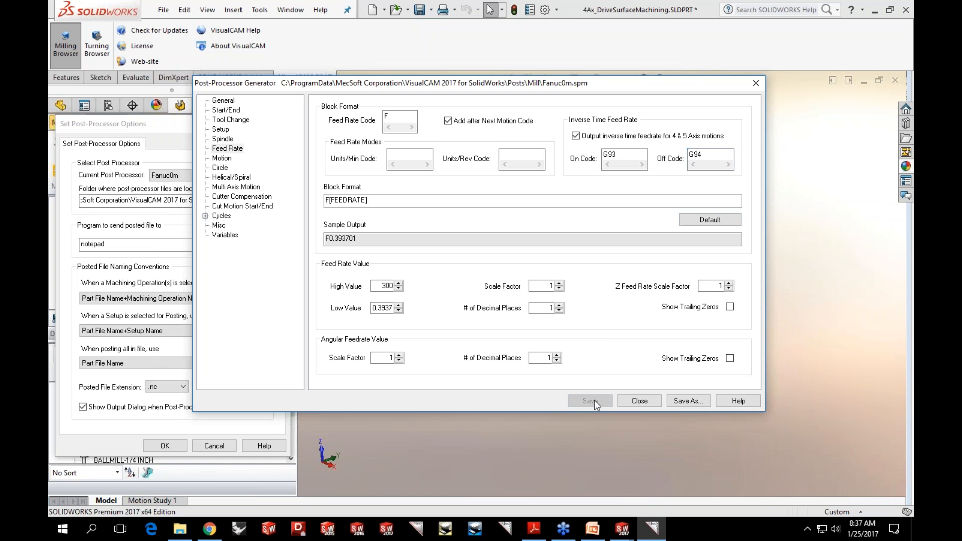
{"action": "left_click", "coordinate": [635, 403]}
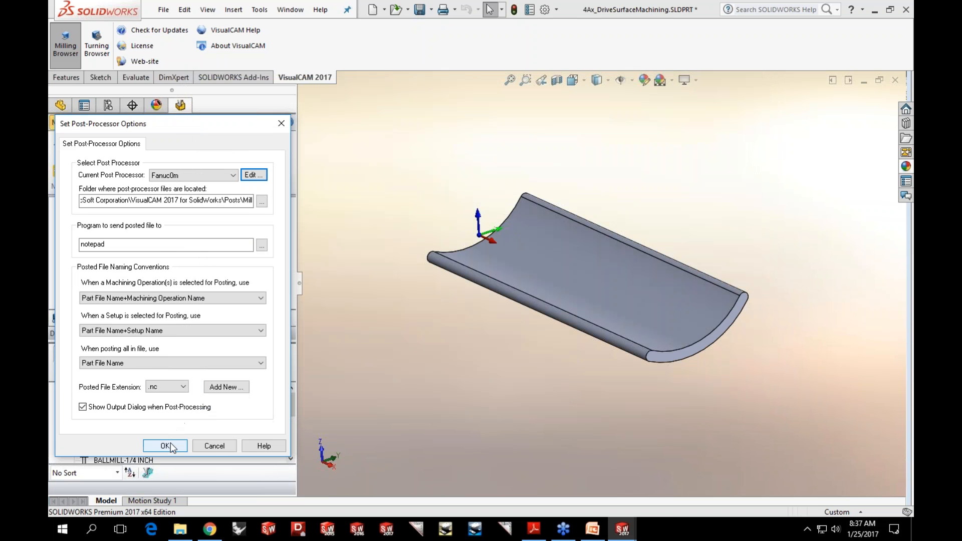
{"action": "left_click", "coordinate": [165, 445]}
- Post-process the 4th Axis Drive Surface Machining operation with Fanuc0m to an .nc file
{"action": "left_click", "coordinate": [146, 267]}
{"action": "right_click", "coordinate": [193, 264]}
{"action": "left_click", "coordinate": [308, 309]}
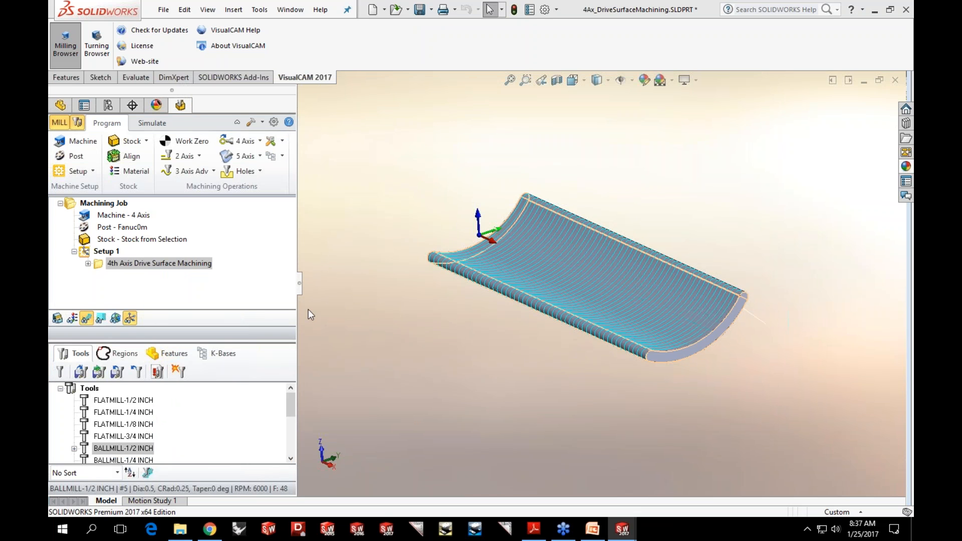
{"action": "left_click", "coordinate": [621, 340]}
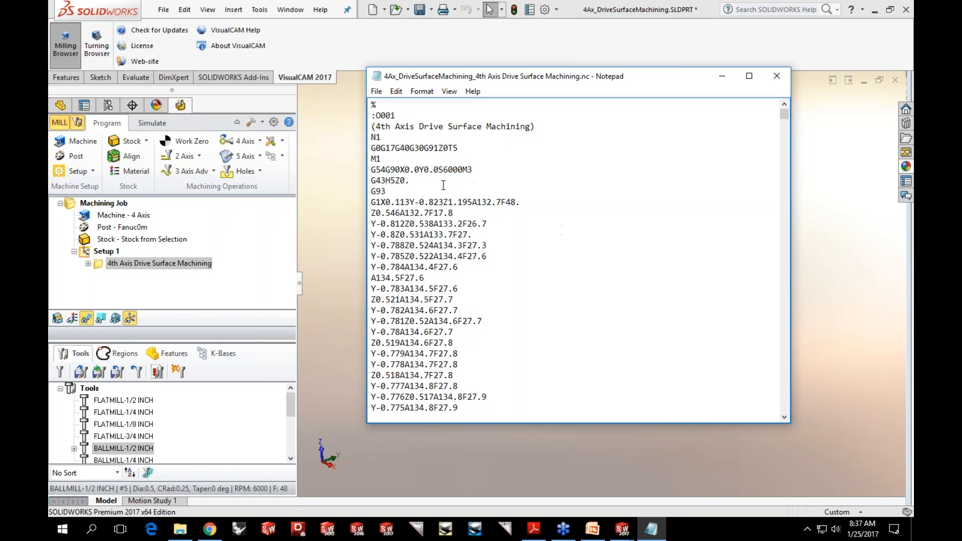
- Examine the posted drive surface code from start to end for the inverse time feedrate codes and feed values, then close the file
{"action": "mouse_move", "coordinate": [389, 192]}
{"action": "left_mouse_down"}
{"action": "mouse_move", "coordinate": [371, 191]}
{"action": "mouse_move", "coordinate": [389, 193]}
{"action": "left_mouse_up"}
{"action": "left_click", "coordinate": [394, 193]}
{"action": "left_click", "coordinate": [502, 206]}
{"action": "scroll", "coordinate": [495, 247], "scroll_direction": "down", "scroll_amount": 1}
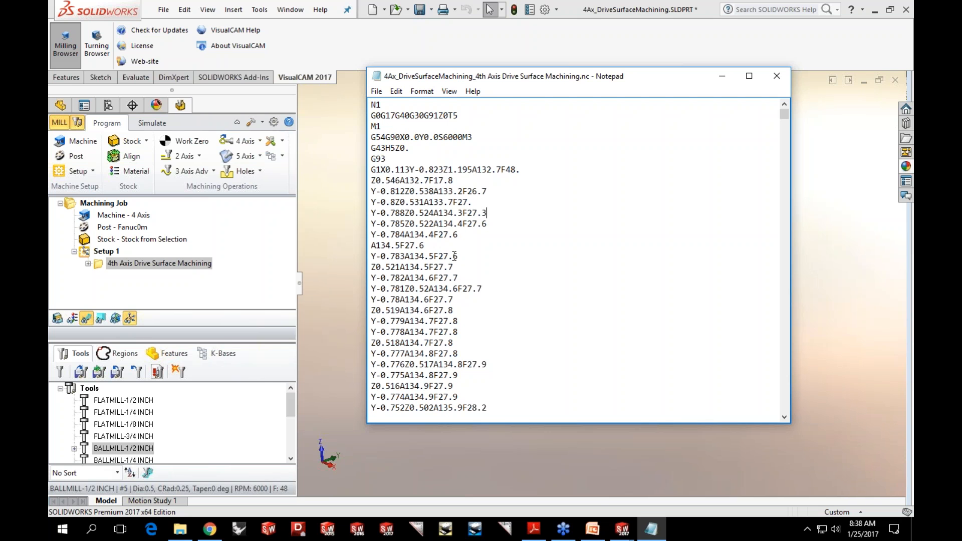
{"action": "left_click", "coordinate": [469, 275]}
{"action": "scroll", "coordinate": [488, 297], "scroll_direction": "down", "scroll_amount": 4}
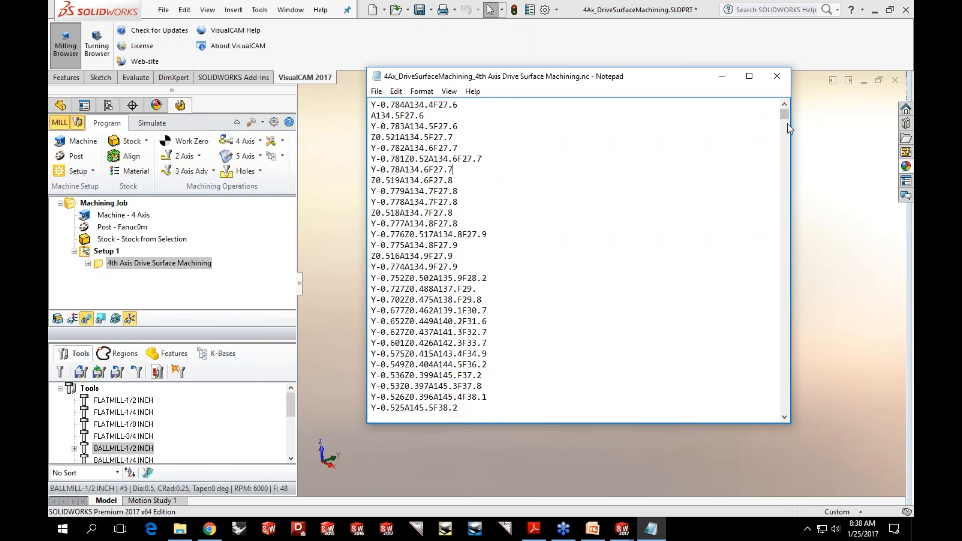
{"action": "left_click_drag", "start_coordinate": [787, 116], "coordinate": [782, 407]}
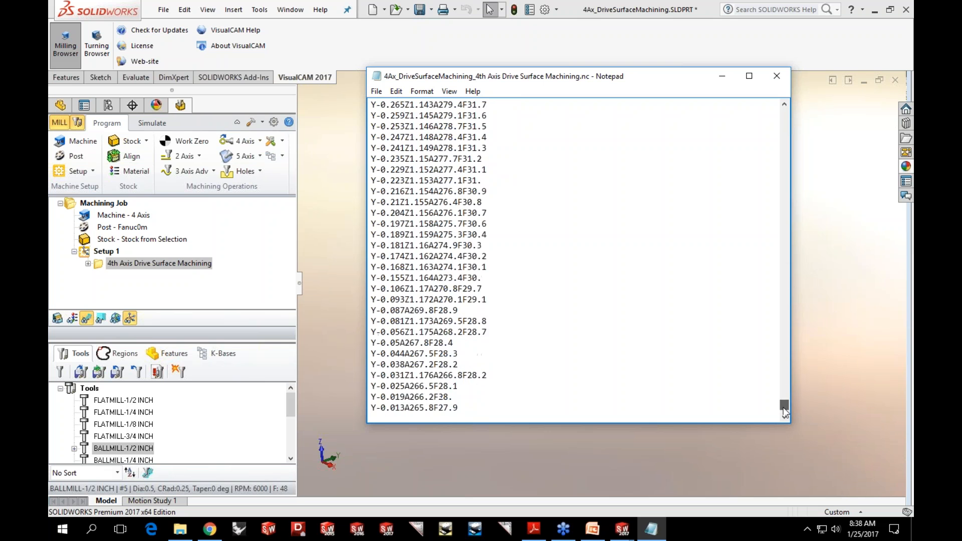
{"action": "left_click", "coordinate": [394, 374]}
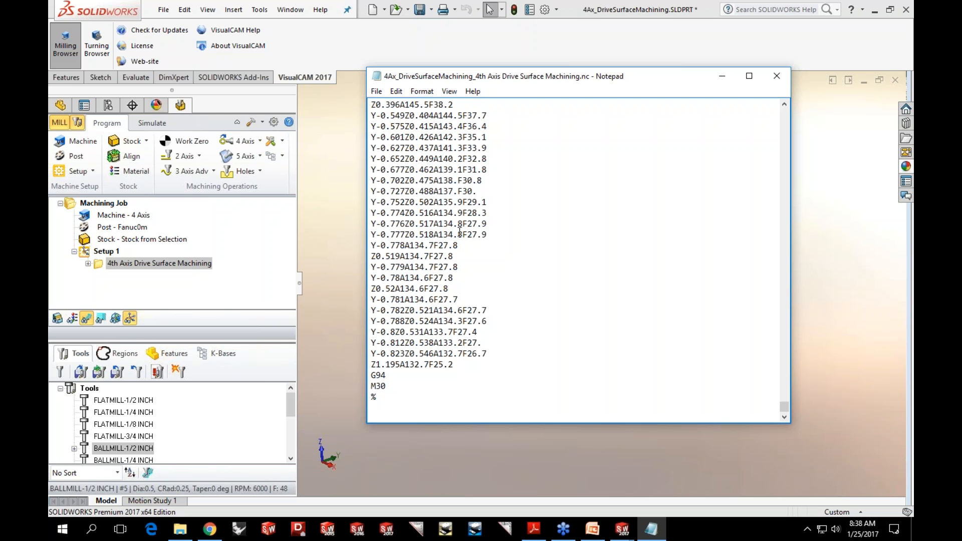
{"action": "left_click", "coordinate": [777, 82]}
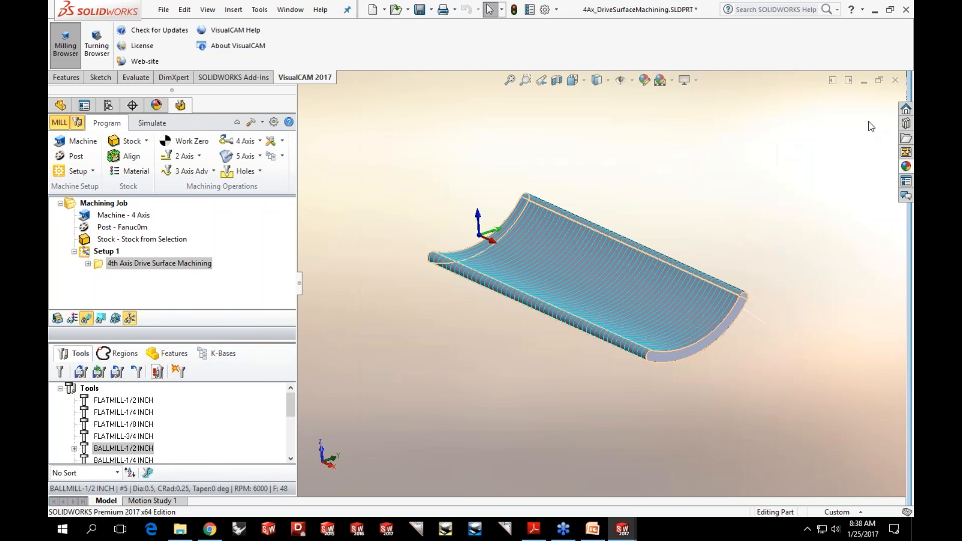
- Close the 4Ax_DriveSurfaceMachining and 4Axis_Rotary_Instancing parts without saving changes
{"action": "left_click", "coordinate": [895, 82]}
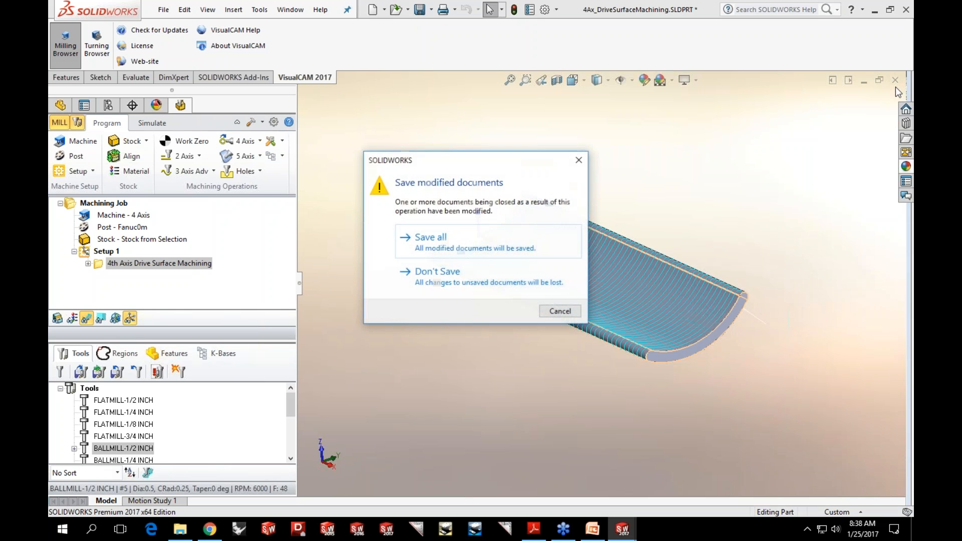
{"action": "left_click", "coordinate": [525, 282]}
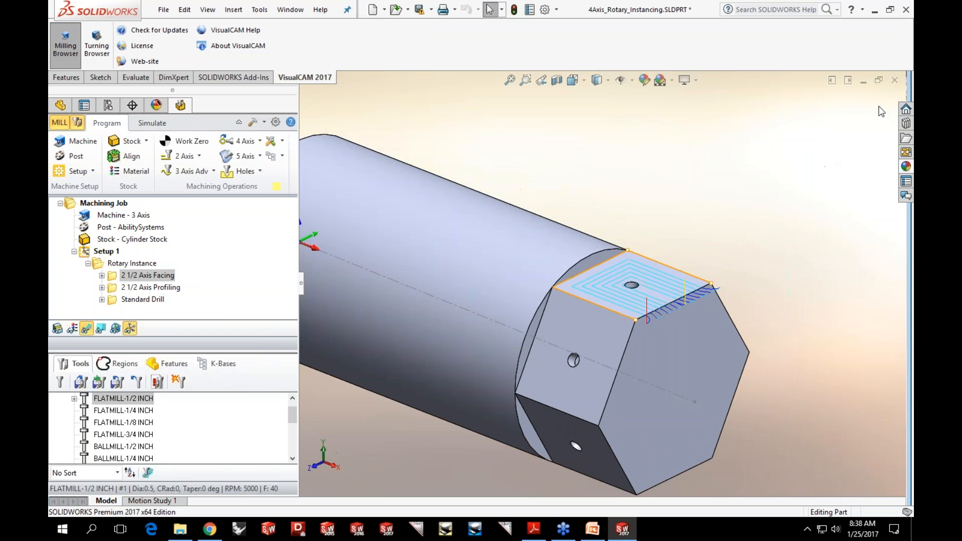
{"action": "left_click", "coordinate": [895, 81]}
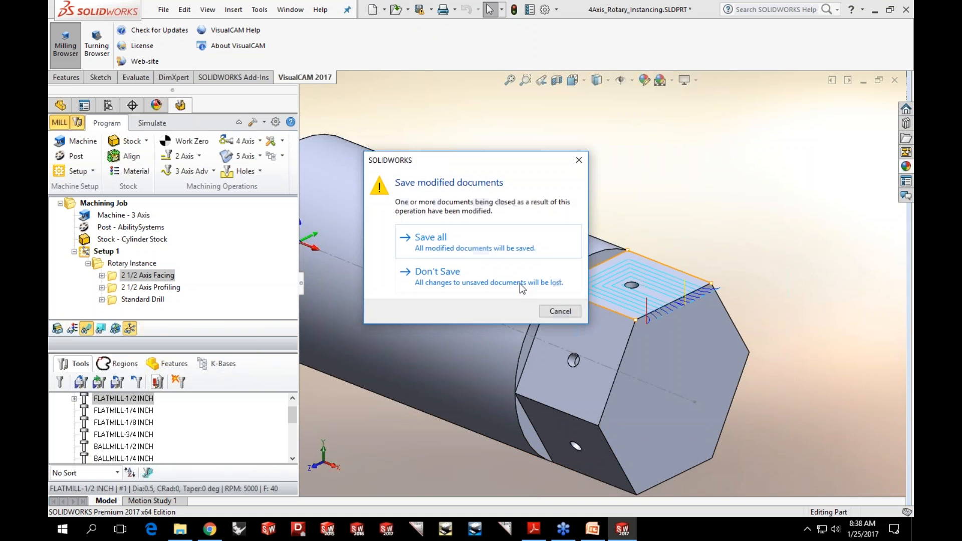
{"action": "left_click", "coordinate": [521, 278]}
- Open the part Feedrate_Optimization.SLDPRT from the SW folder
{"action": "left_click", "coordinate": [312, 12]}
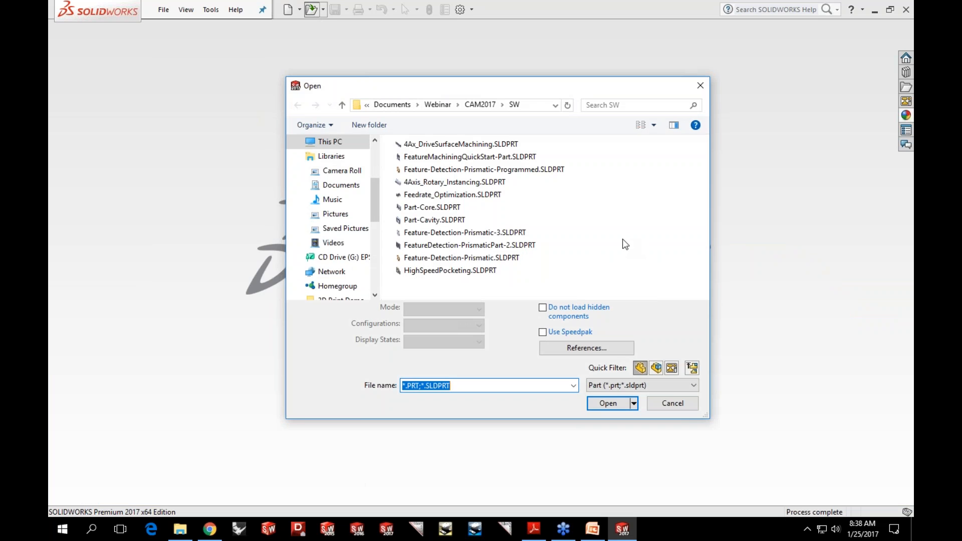
{"action": "left_click", "coordinate": [480, 195]}
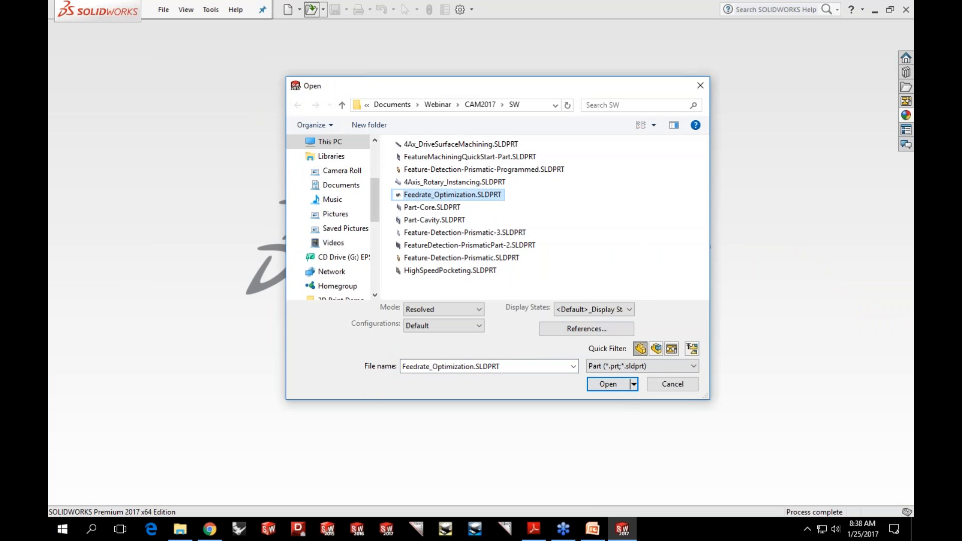
{"action": "left_click", "coordinate": [619, 386]}
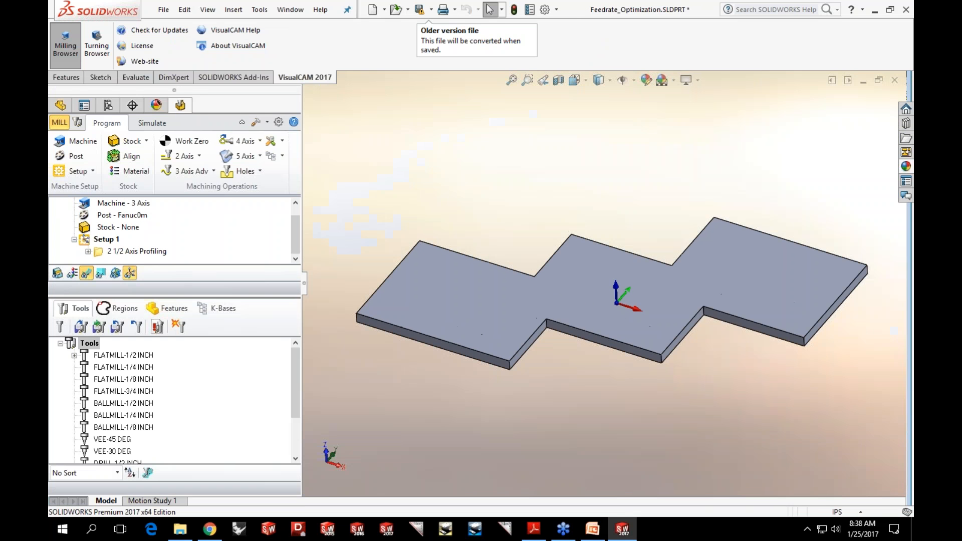
- Expand the 2 1/2 Axis Profiling operation and display its toolpath in the toolpath editor with an enlarged motion list
{"action": "left_click_drag", "start_coordinate": [264, 297], "coordinate": [257, 364]}
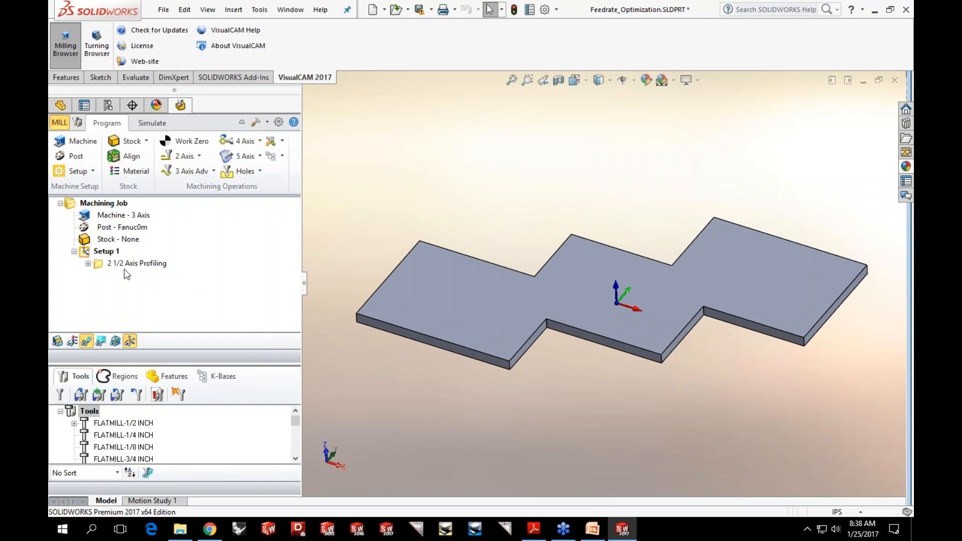
{"action": "left_click", "coordinate": [111, 265]}
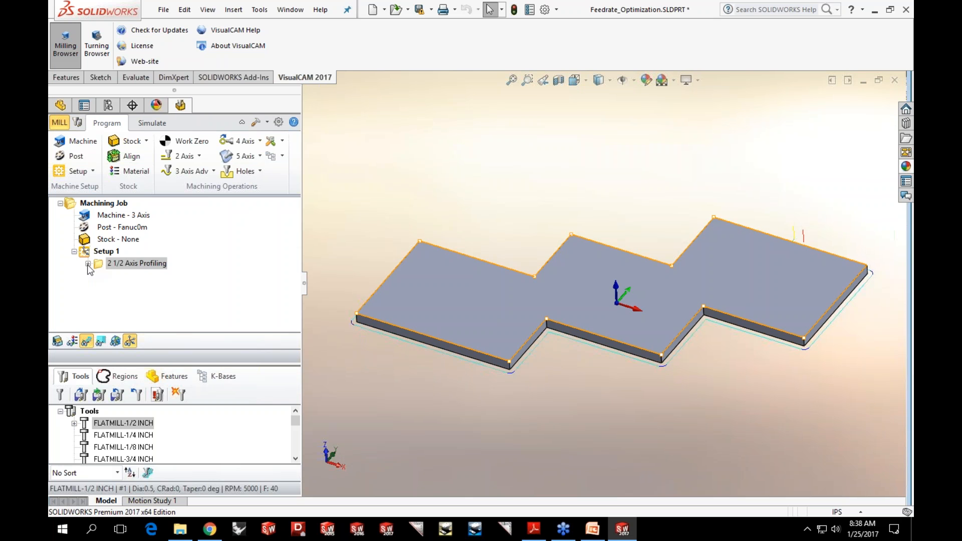
{"action": "left_click", "coordinate": [89, 263]}
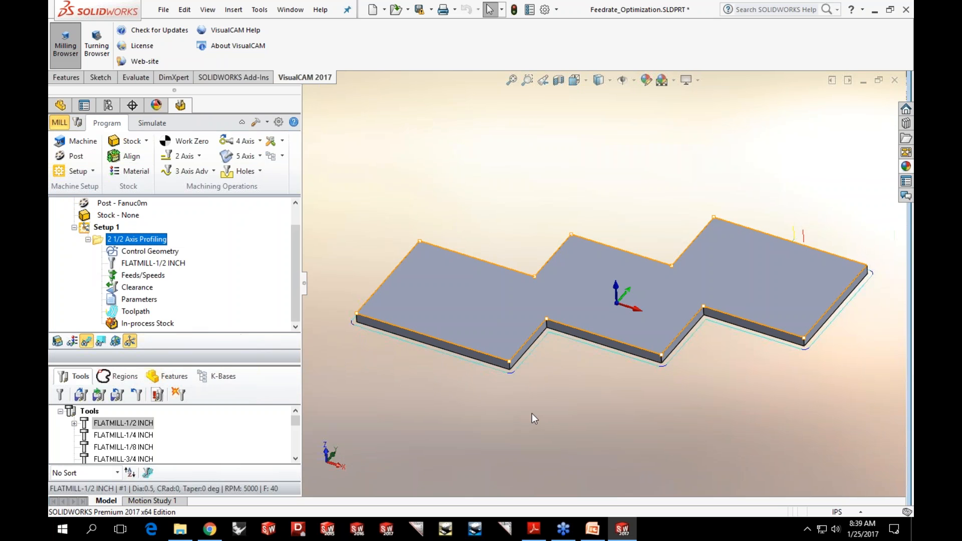
{"action": "middle_click_drag", "start_coordinate": [588, 384], "coordinate": [554, 366]}
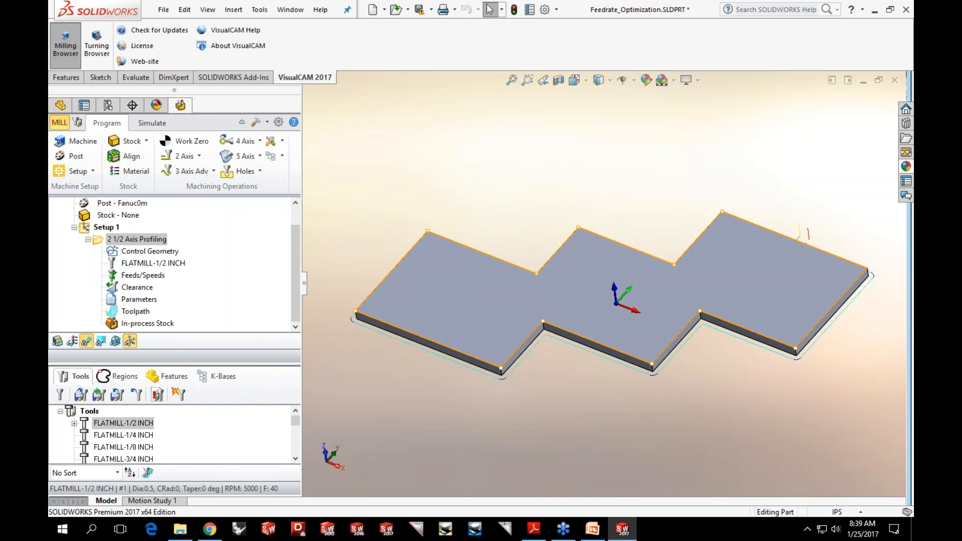
{"action": "left_click", "coordinate": [115, 315]}
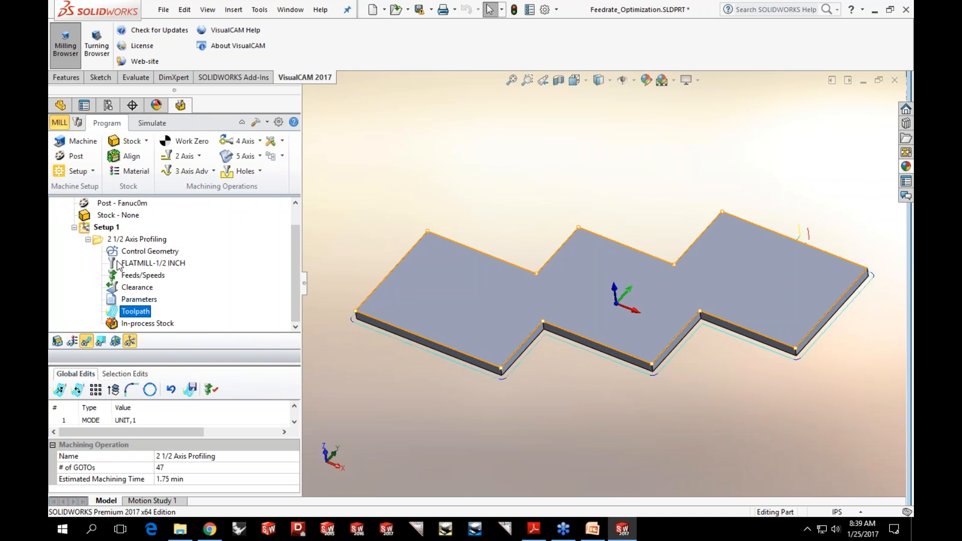
{"action": "left_click_drag", "start_coordinate": [135, 364], "coordinate": [142, 259]}
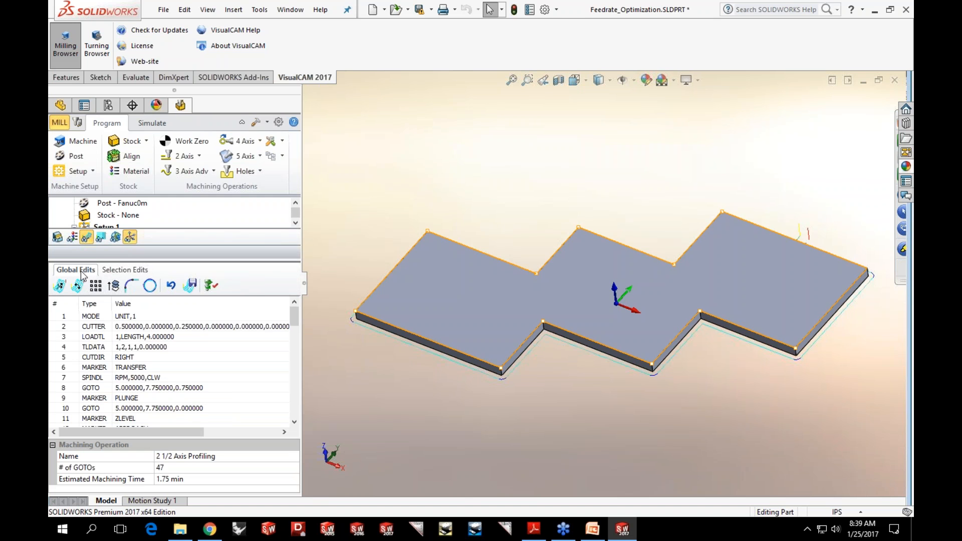
- Apply Feedrate Optimization to the profiling toolpath with a limiting corner angle of 90, corner distances of 0.5 and a reduction percentage of 0.25
{"action": "left_click", "coordinate": [211, 287]}
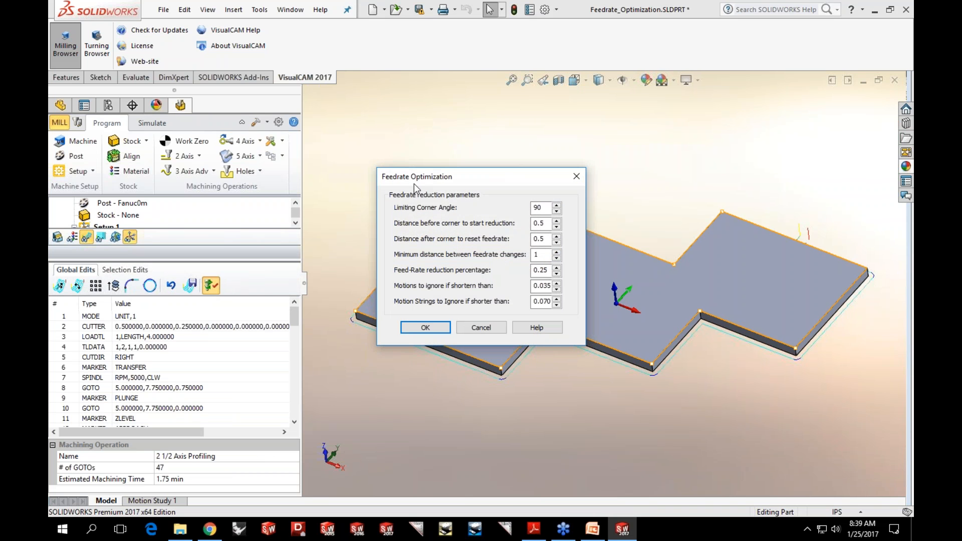
{"action": "left_click_drag", "start_coordinate": [414, 185], "coordinate": [263, 171]}
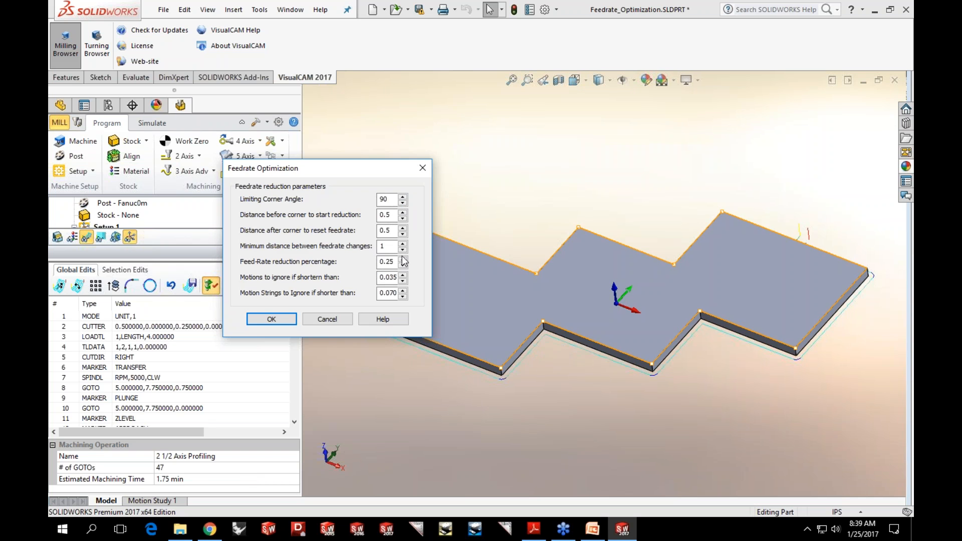
{"action": "left_click", "coordinate": [392, 216]}
{"action": "left_click_drag", "start_coordinate": [393, 264], "coordinate": [363, 259]}
{"action": "left_click", "coordinate": [380, 293]}
{"action": "left_click", "coordinate": [271, 319]}
- Inspect the feed change entries around the corner motions in the profiling toolpath list, widening the type column to read them
{"action": "scroll", "coordinate": [275, 330], "scroll_direction": "down", "scroll_amount": 2}
{"action": "scroll", "coordinate": [275, 331], "scroll_direction": "down", "scroll_amount": 6}
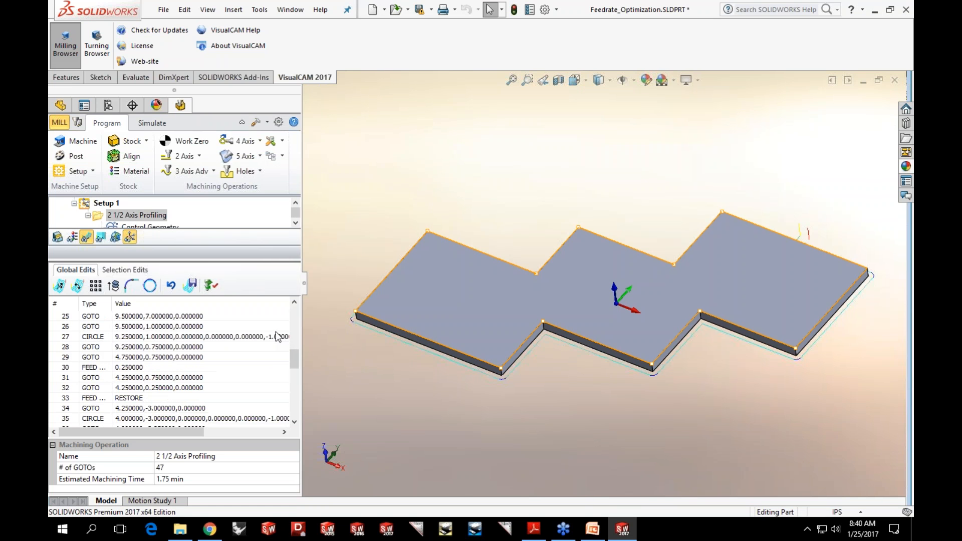
{"action": "left_click_drag", "start_coordinate": [111, 299], "coordinate": [139, 299]}
{"action": "left_click", "coordinate": [123, 399]}
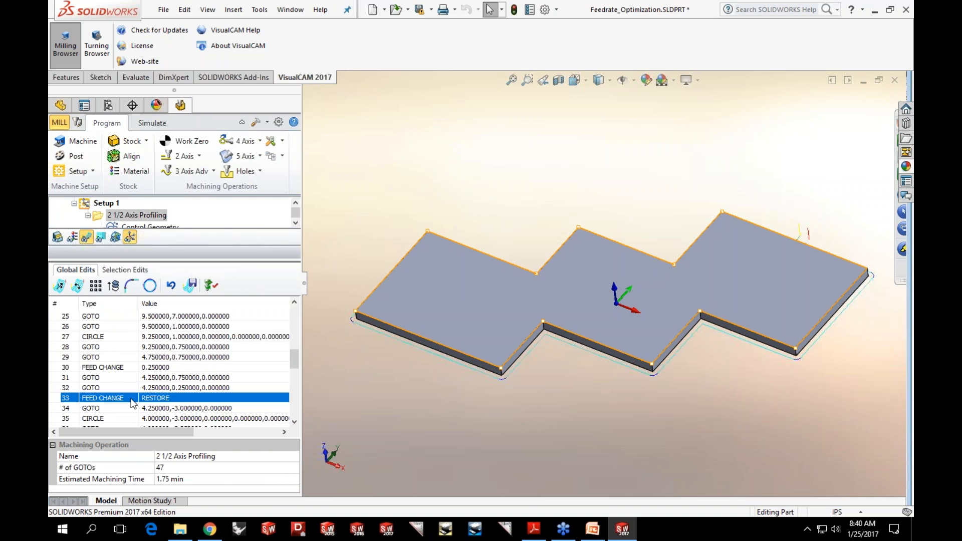
{"action": "left_click", "coordinate": [149, 370]}
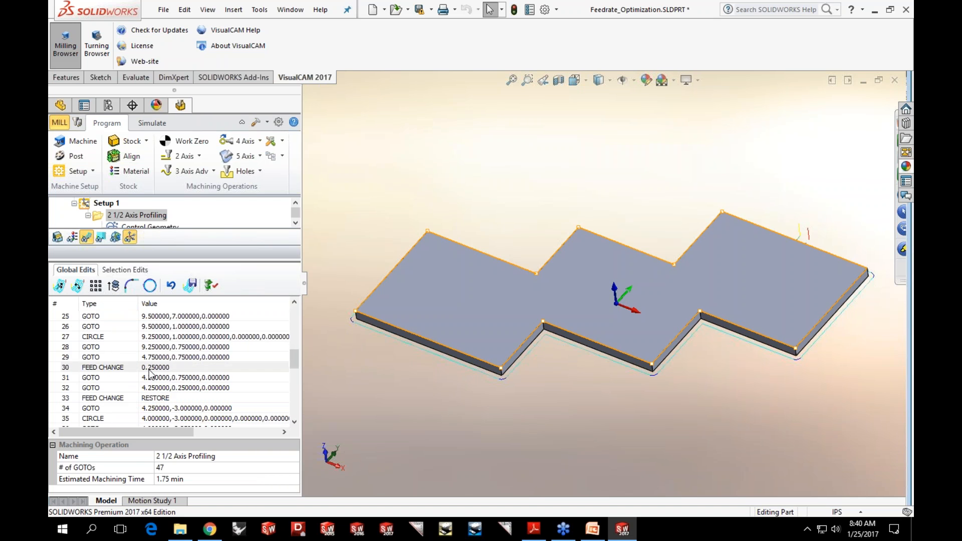
{"action": "left_click", "coordinate": [150, 399]}
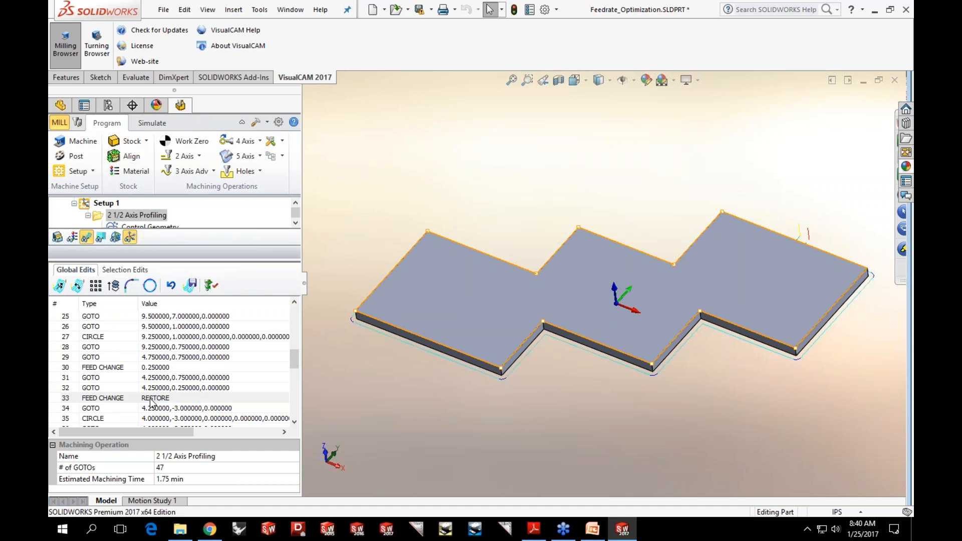
- Post-process the 2 1/2 Axis Profiling operation with Fanuc0m to Feedrate_Optimization_2 1_2 Axis Profiling.nc
{"action": "right_click", "coordinate": [124, 221]}
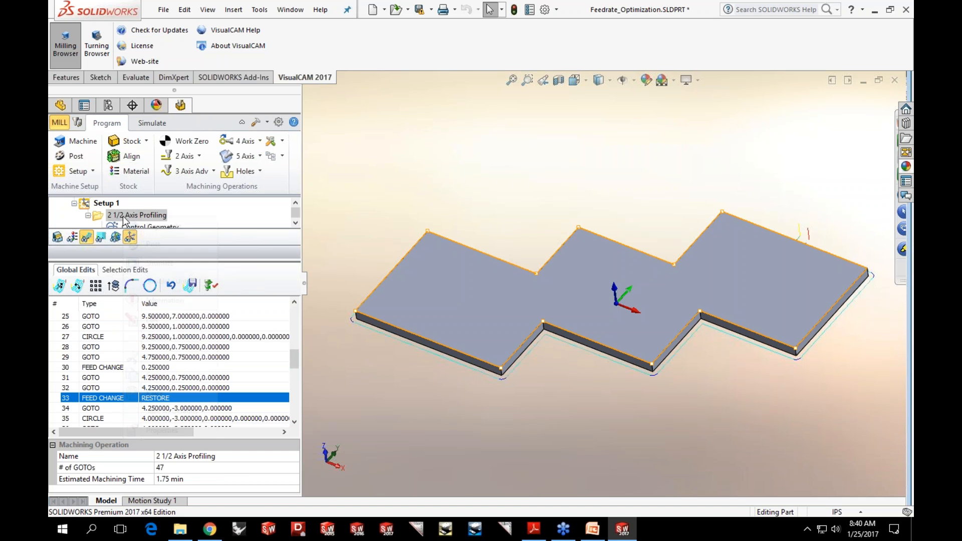
{"action": "left_click", "coordinate": [133, 244]}
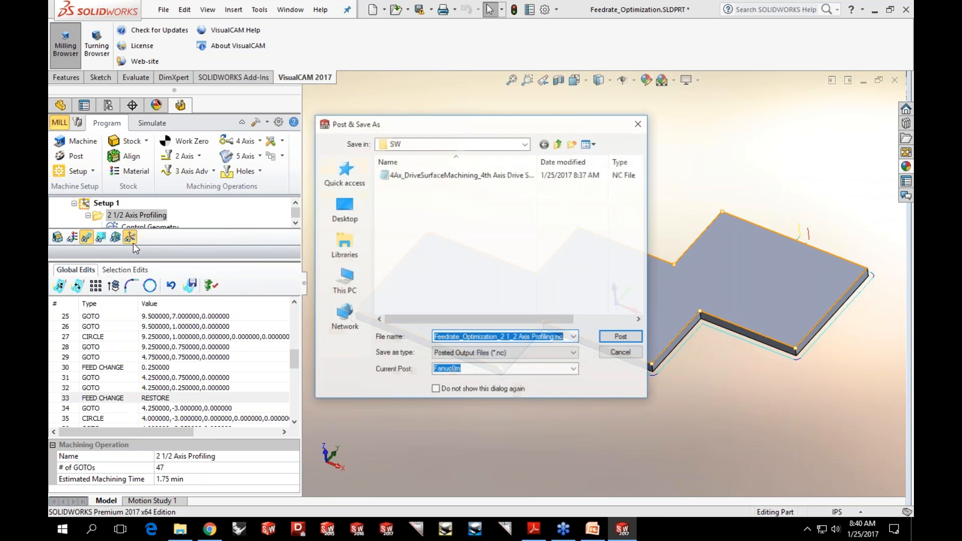
{"action": "left_click", "coordinate": [621, 337]}
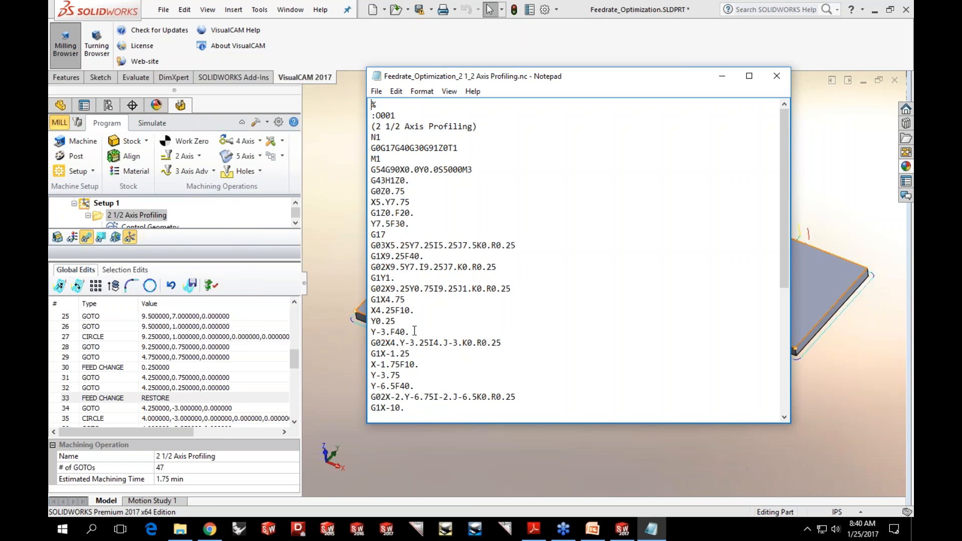
- Highlight the posted code lines that reduce the feedrate before the first inside corner and restore it after the corner
{"action": "left_click_drag", "start_coordinate": [415, 311], "coordinate": [372, 308]}
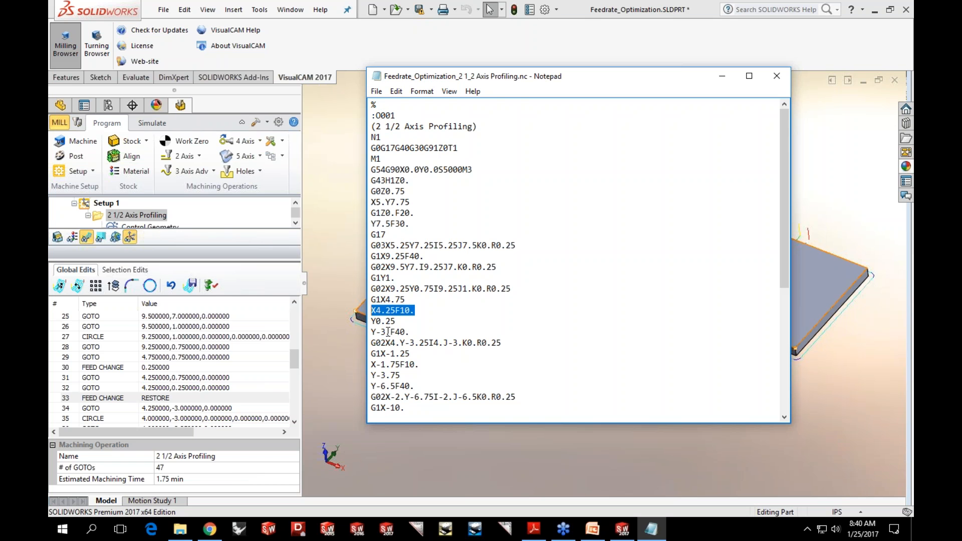
{"action": "left_click_drag", "start_coordinate": [409, 332], "coordinate": [370, 308]}
{"action": "left_click_drag", "start_coordinate": [415, 332], "coordinate": [370, 331]}
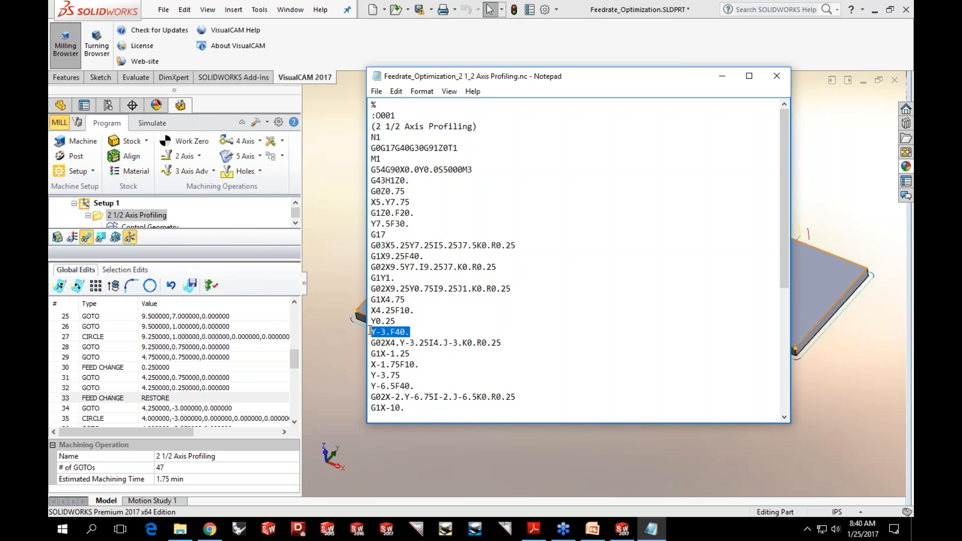
- Review the remaining posted code, close the file and enlarge the machining operations tree
{"action": "scroll", "coordinate": [432, 343], "scroll_direction": "down", "scroll_amount": 5}
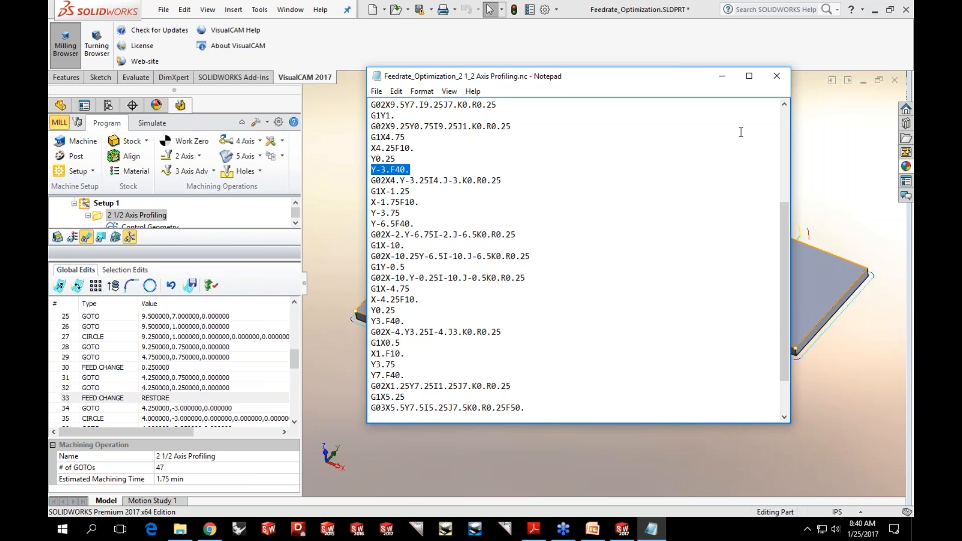
{"action": "left_click", "coordinate": [780, 78]}
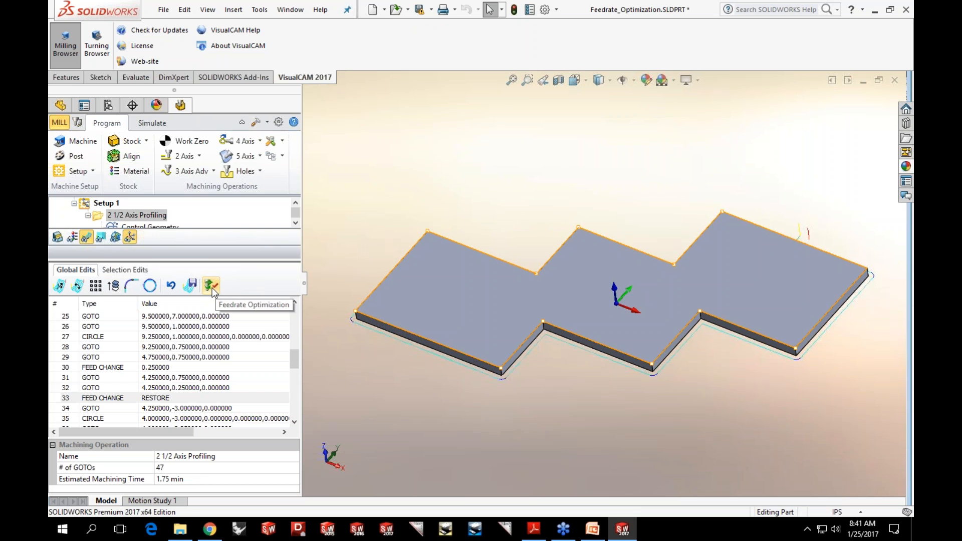
{"action": "left_click_drag", "start_coordinate": [223, 260], "coordinate": [216, 300]}
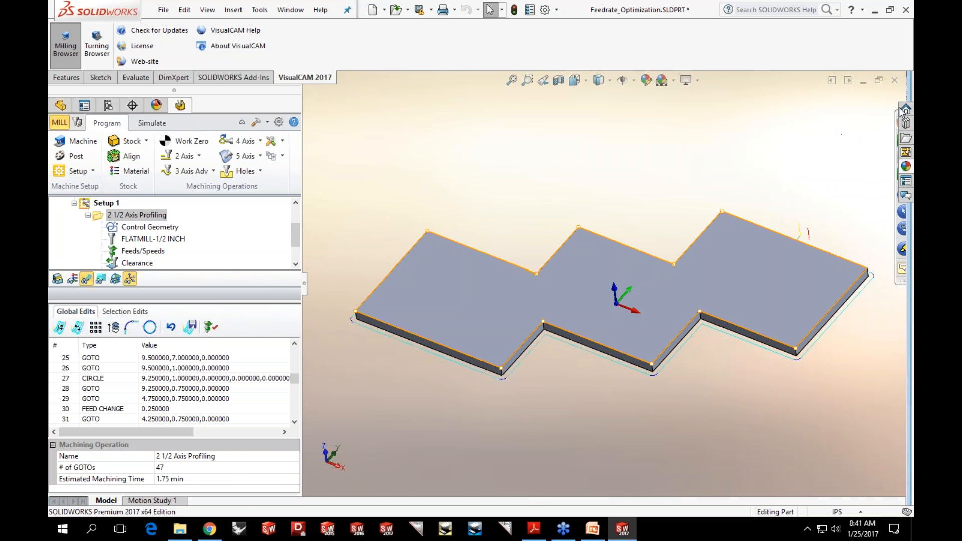
- Close the feedrate optimization part without saving, open Part-Core.SLDPRT and widen the milling browser
{"action": "left_click", "coordinate": [894, 80]}
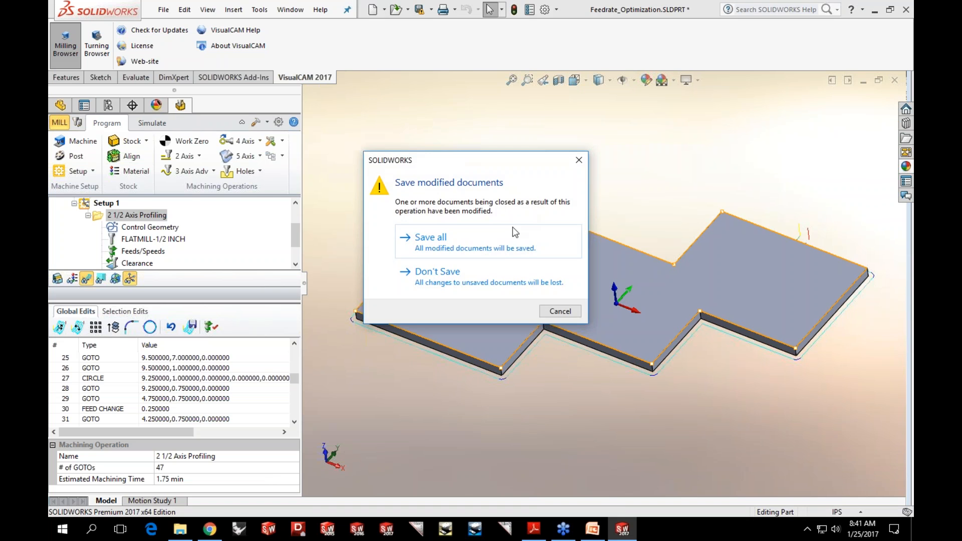
{"action": "left_click", "coordinate": [499, 280]}
{"action": "left_click", "coordinate": [311, 10]}
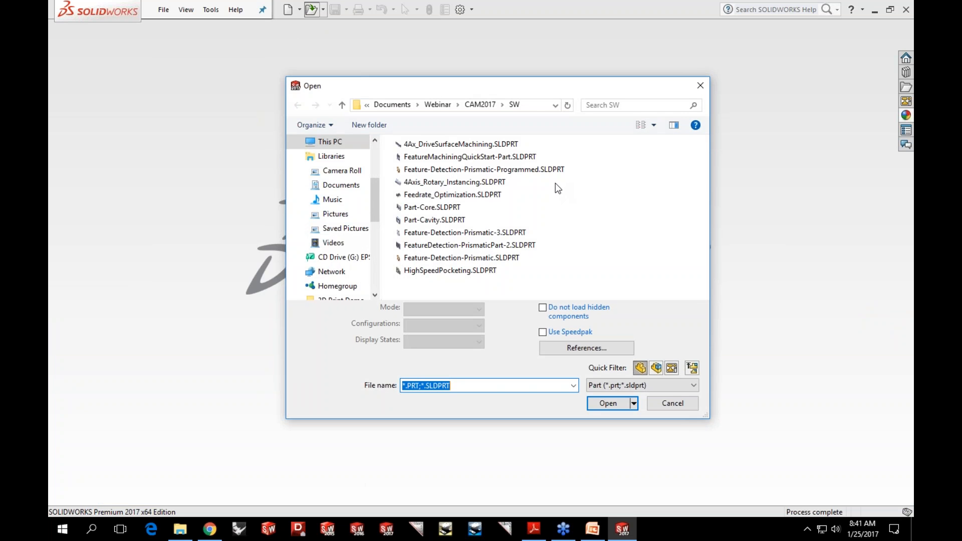
{"action": "left_click", "coordinate": [461, 209]}
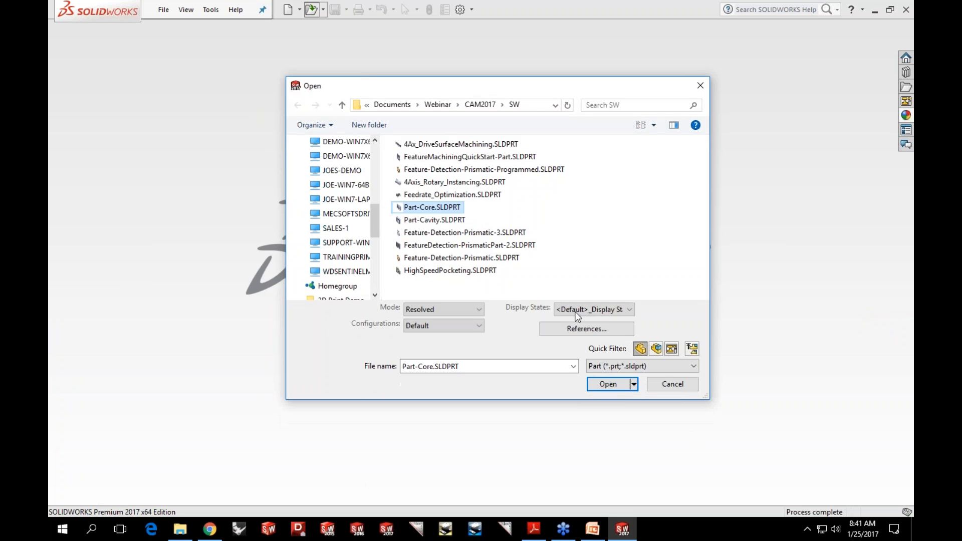
{"action": "left_click", "coordinate": [608, 384]}
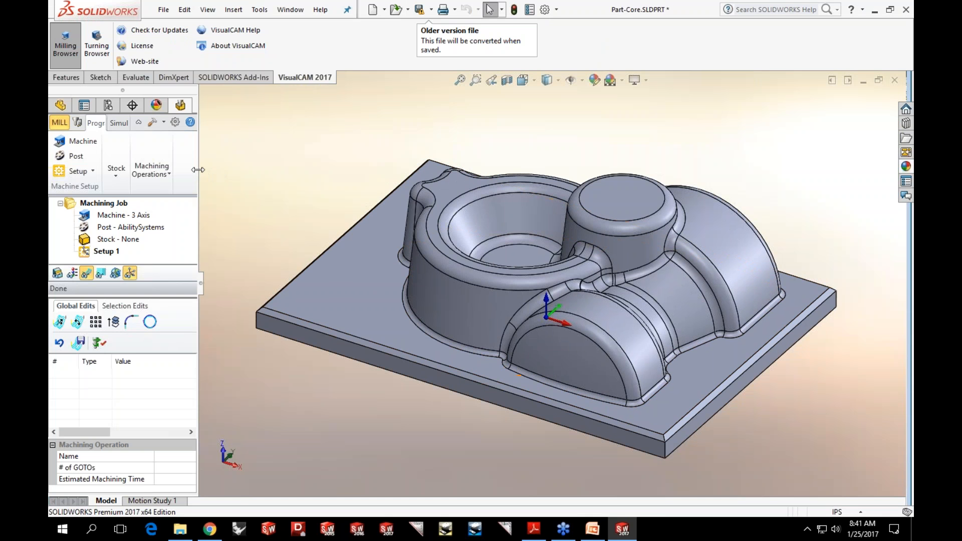
{"action": "left_click_drag", "start_coordinate": [198, 170], "coordinate": [323, 170]}
- Examine the maximum arc radius and constraint plane settings for toolpath arc fitting in the machining preferences
{"action": "left_click", "coordinate": [300, 123]}
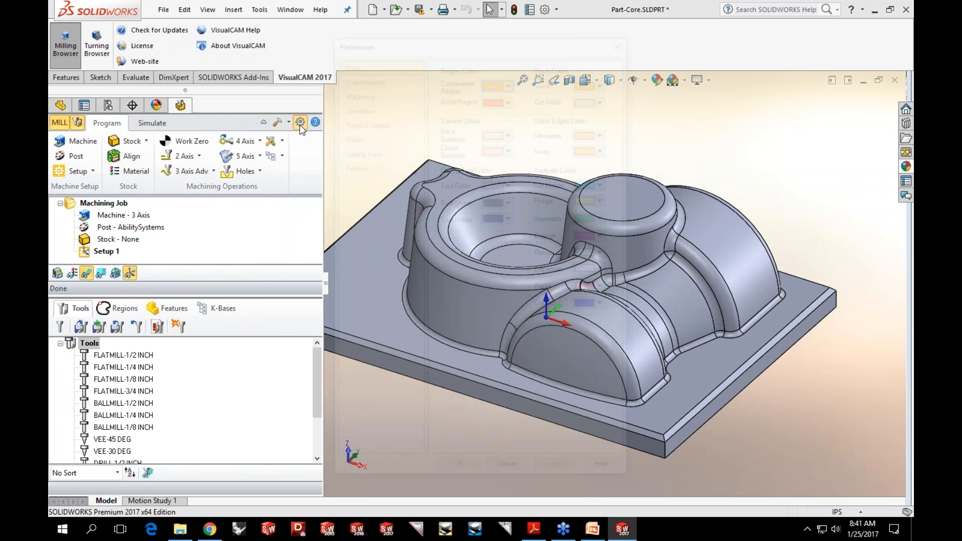
{"action": "left_click", "coordinate": [342, 91]}
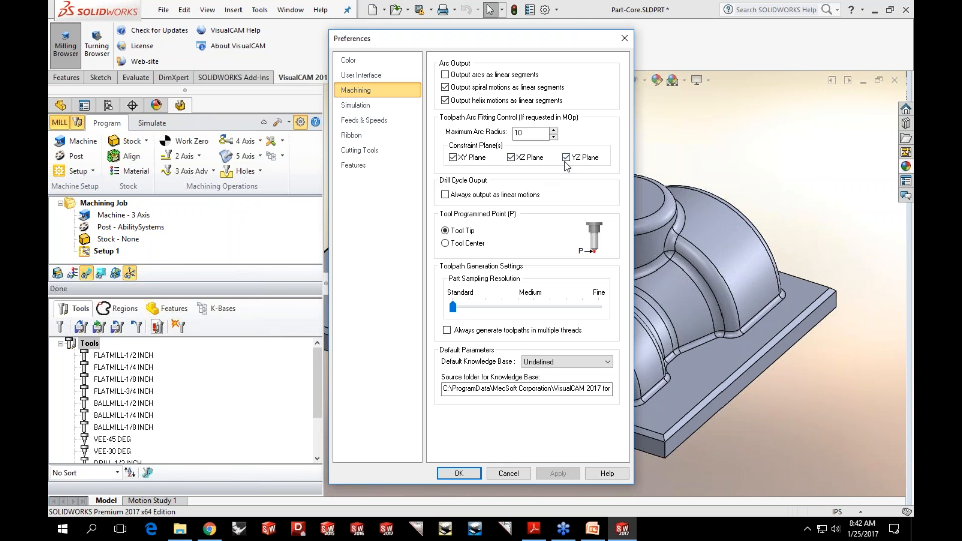
{"action": "left_click", "coordinate": [526, 133]}
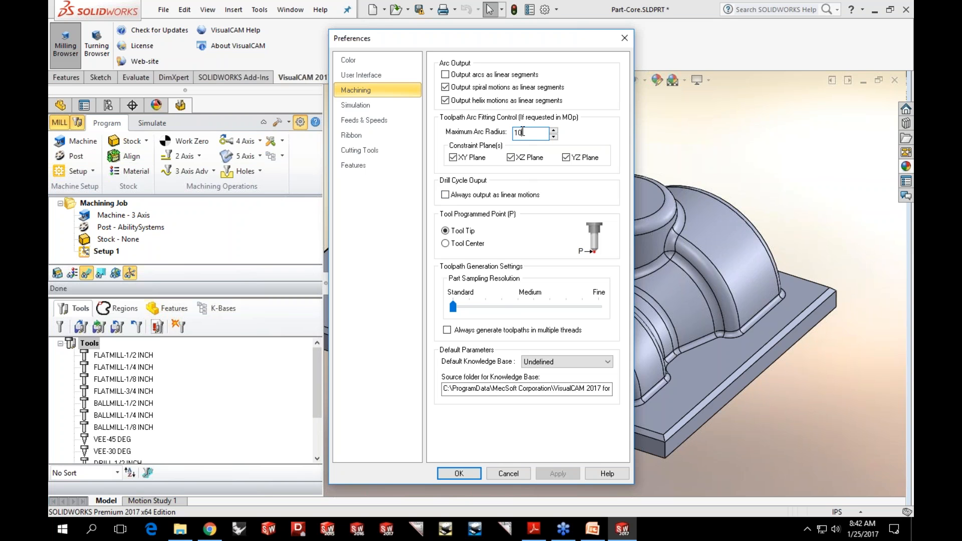
{"action": "left_click", "coordinate": [463, 470]}
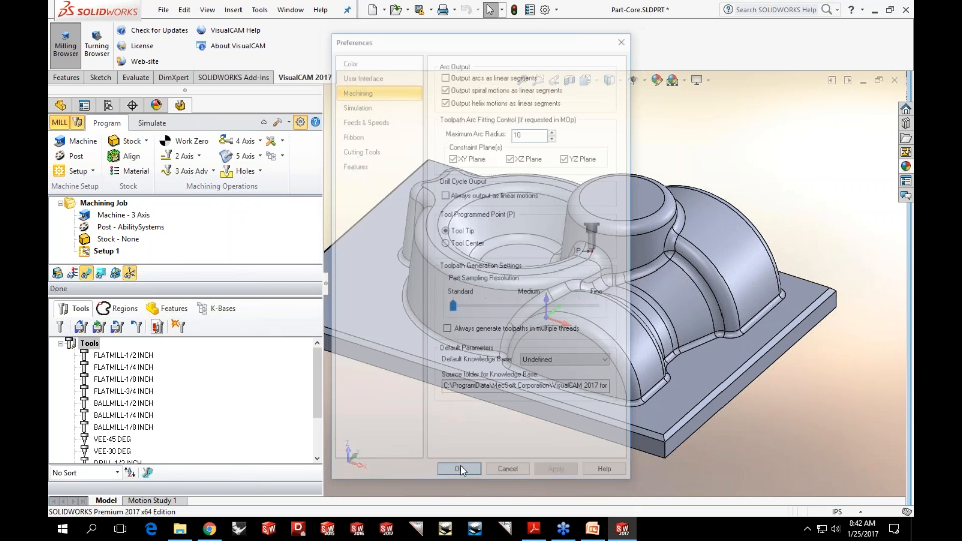
- Start a 3-axis Parallel Finishing operation on the core part with the BALLMILL-1/2 INCH tool
{"action": "left_click", "coordinate": [214, 171]}
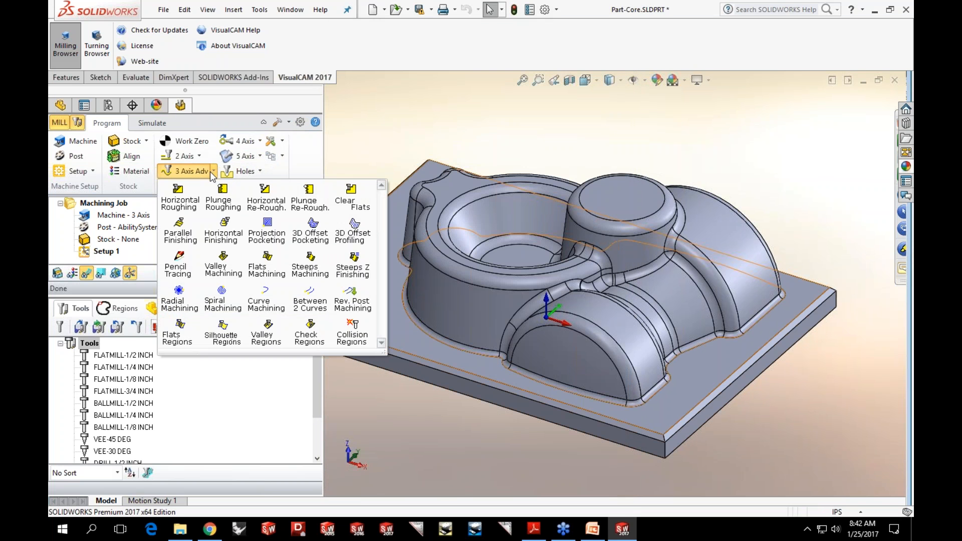
{"action": "left_click", "coordinate": [180, 229]}
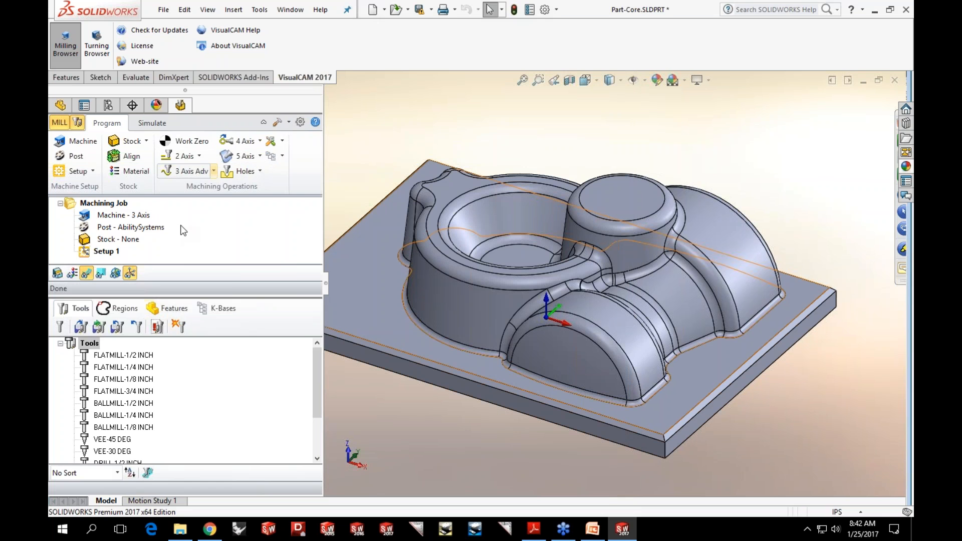
{"action": "left_click", "coordinate": [150, 159]}
{"action": "left_click", "coordinate": [133, 238]}
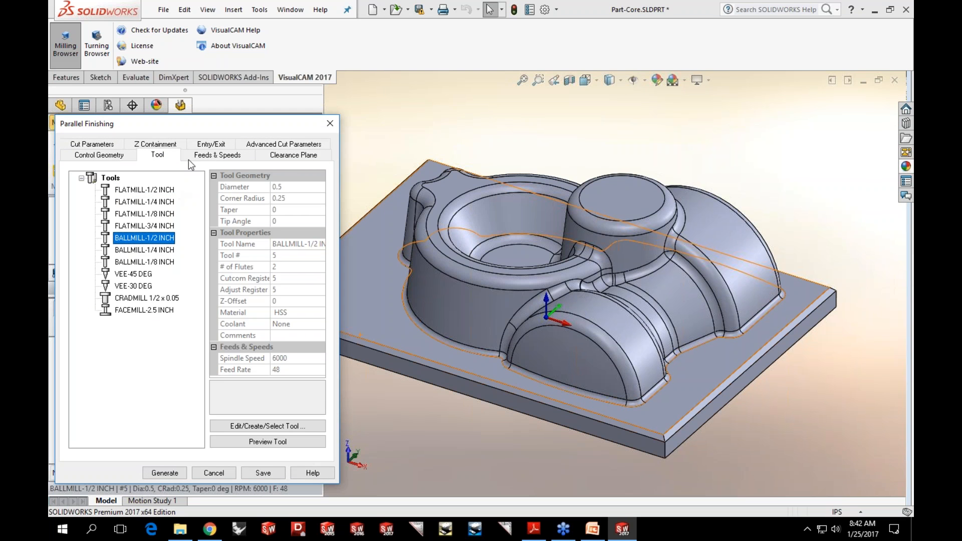
- Turn on arc fitting with its tolerance in the advanced cut parameters and generate the Parallel Finishing toolpath
{"action": "left_click", "coordinate": [269, 145]}
{"action": "left_click", "coordinate": [136, 194]}
{"action": "left_click", "coordinate": [175, 209]}
{"action": "type", "text": "2"}
{"action": "left_click", "coordinate": [158, 473]}
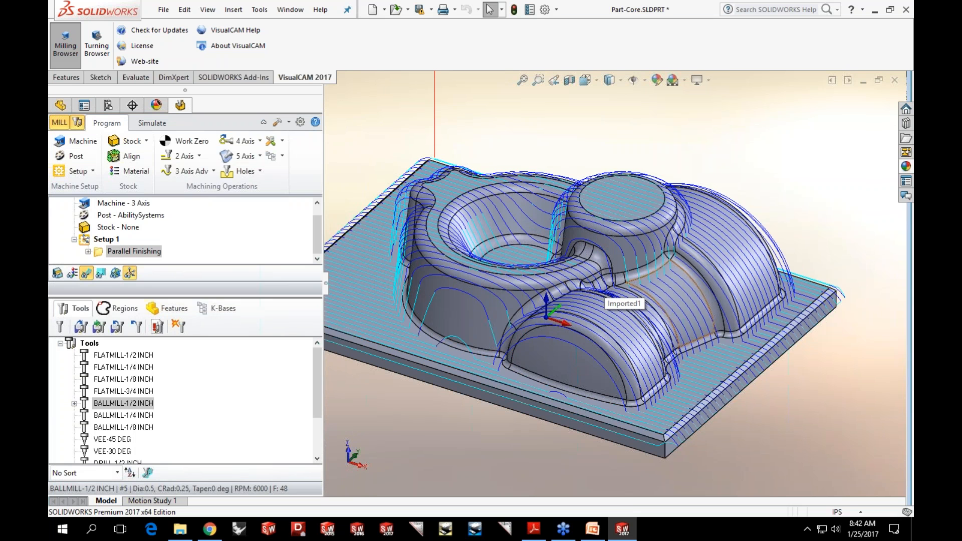
- Limit toolpath arc fitting to the XY plane by disabling the XZ and YZ planes, and regenerate the Parallel Finishing toolpath
{"action": "scroll", "coordinate": [729, 241], "scroll_direction": "up", "scroll_amount": 1}
{"action": "scroll", "coordinate": [618, 242], "scroll_direction": "up", "scroll_amount": 1}
{"action": "scroll", "coordinate": [561, 256], "scroll_direction": "down", "scroll_amount": 2}
{"action": "scroll", "coordinate": [629, 269], "scroll_direction": "up", "scroll_amount": 2}
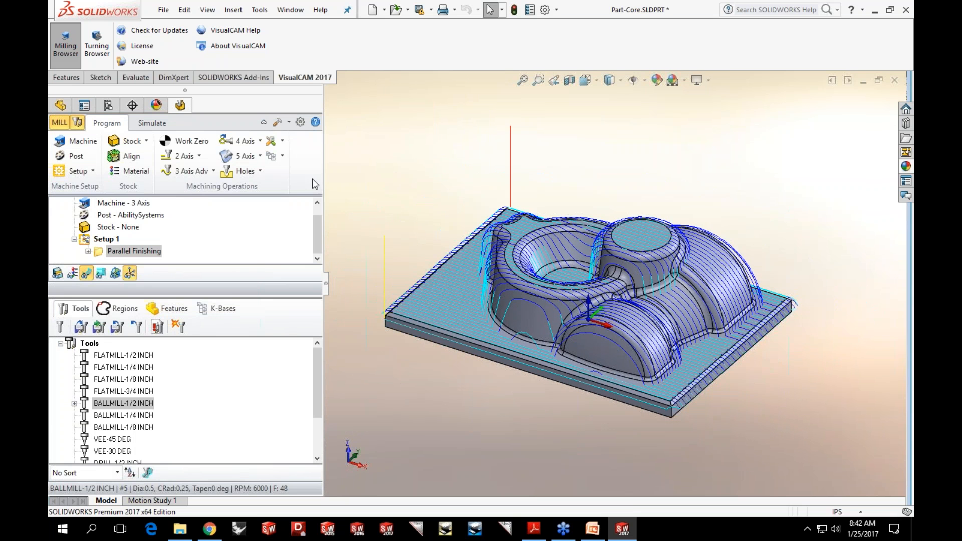
{"action": "left_click", "coordinate": [300, 122]}
{"action": "left_click", "coordinate": [376, 91]}
{"action": "left_click", "coordinate": [511, 157]}
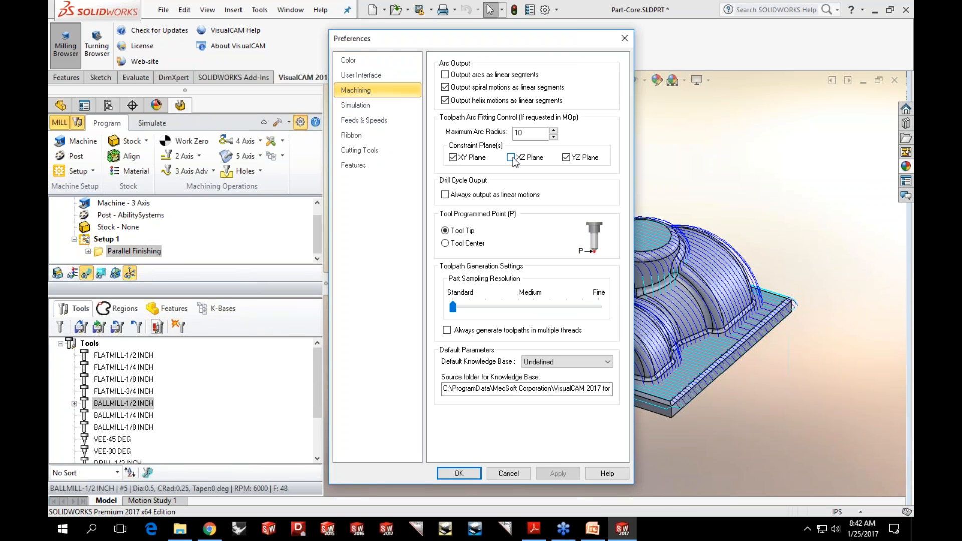
{"action": "left_click", "coordinate": [566, 157]}
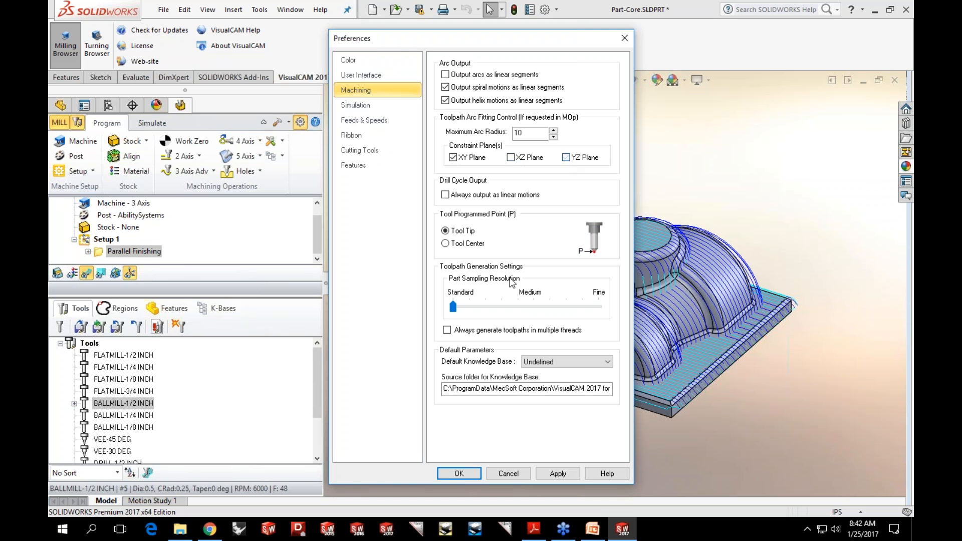
{"action": "left_click", "coordinate": [465, 476]}
{"action": "right_click", "coordinate": [145, 254]}
{"action": "left_click", "coordinate": [145, 257]}
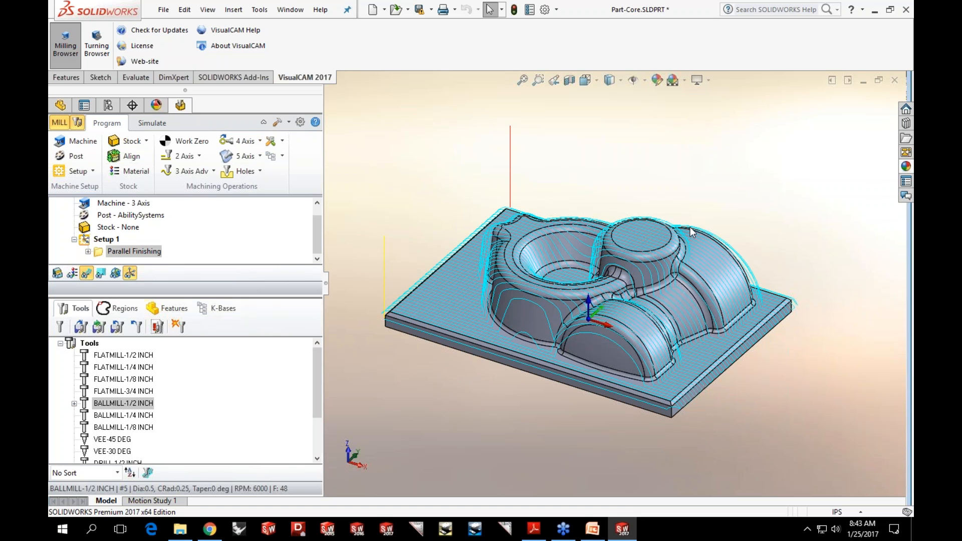
- Try the machining preference that always outputs drill cycles as linear motions, discarding the change
{"action": "left_click", "coordinate": [300, 123]}
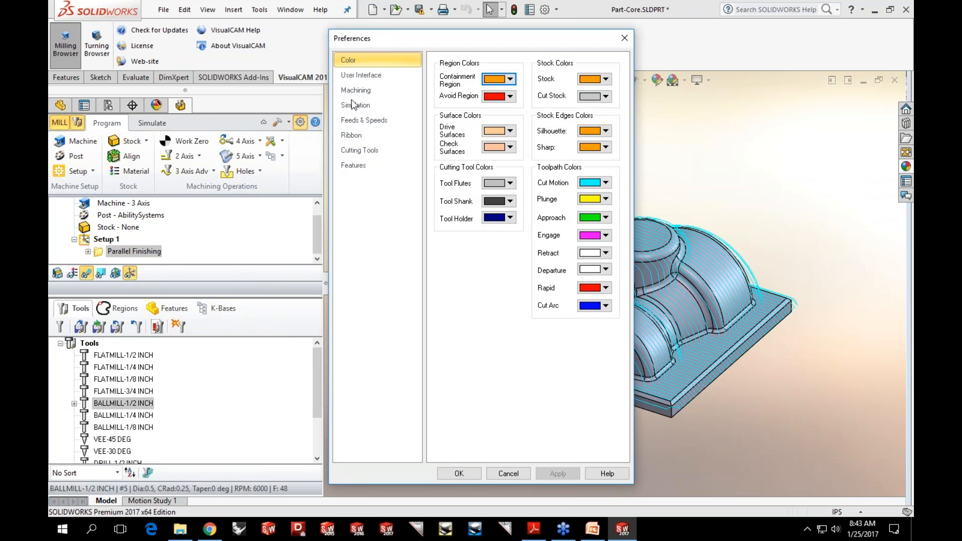
{"action": "left_click", "coordinate": [354, 92]}
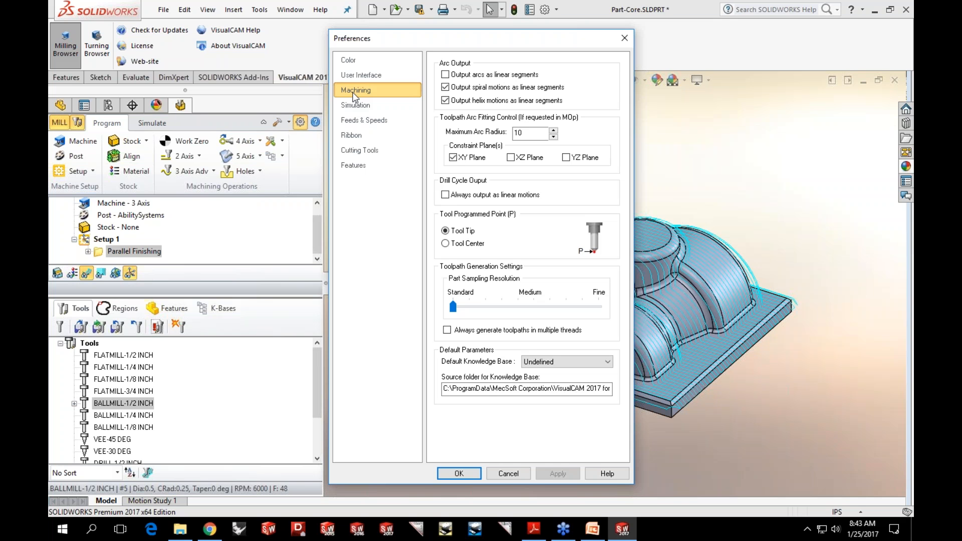
{"action": "left_click", "coordinate": [448, 198]}
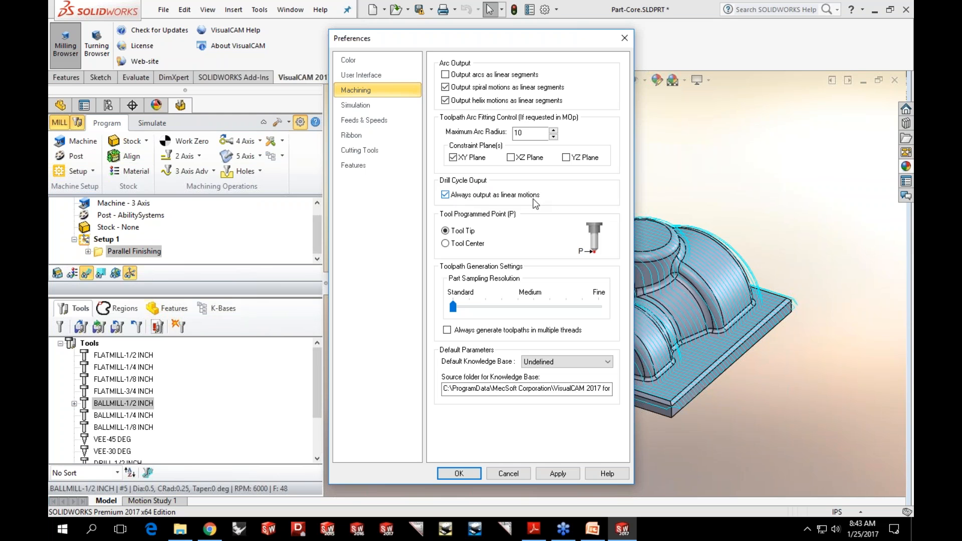
{"action": "left_click", "coordinate": [491, 194]}
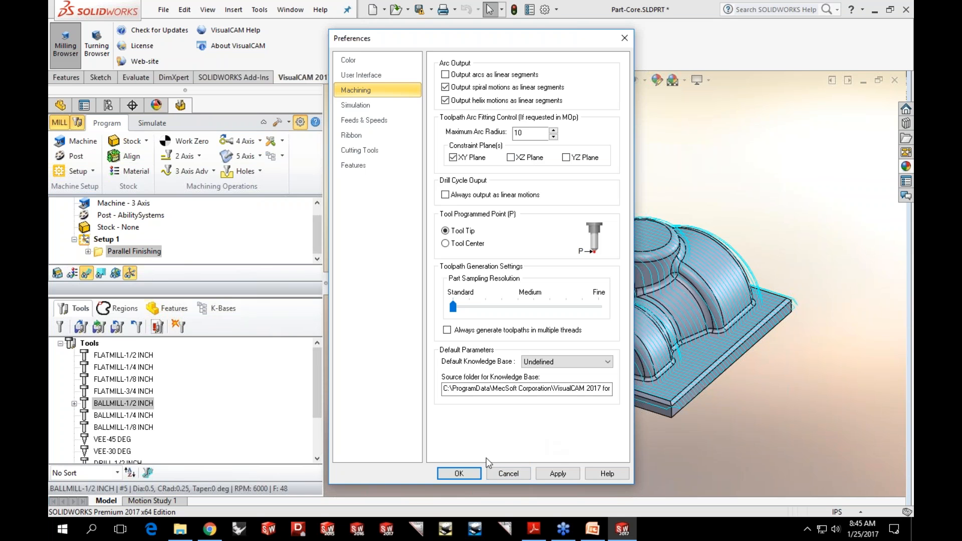
{"action": "left_click", "coordinate": [499, 475]}
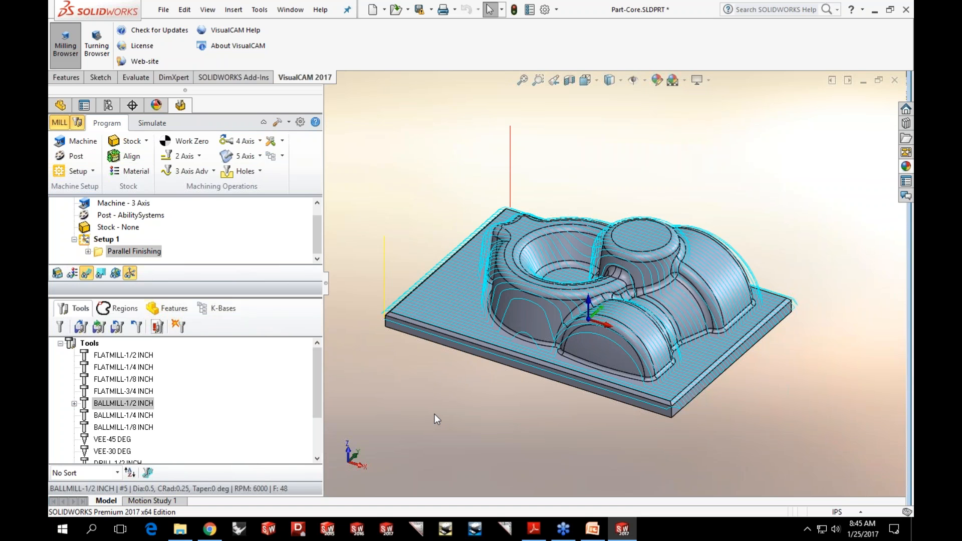
- Enable context tooltips in the user interface preferences
{"action": "left_click", "coordinate": [300, 124]}
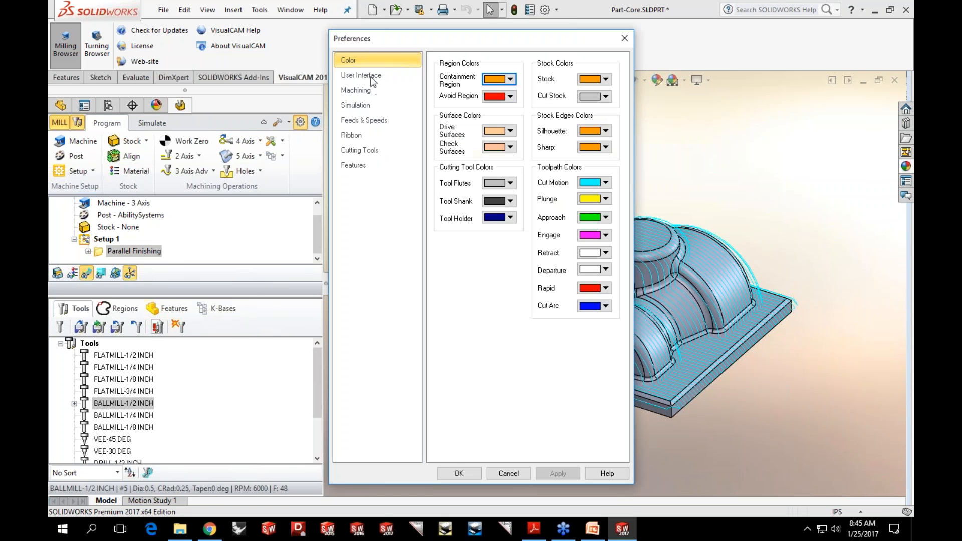
{"action": "left_click", "coordinate": [369, 75]}
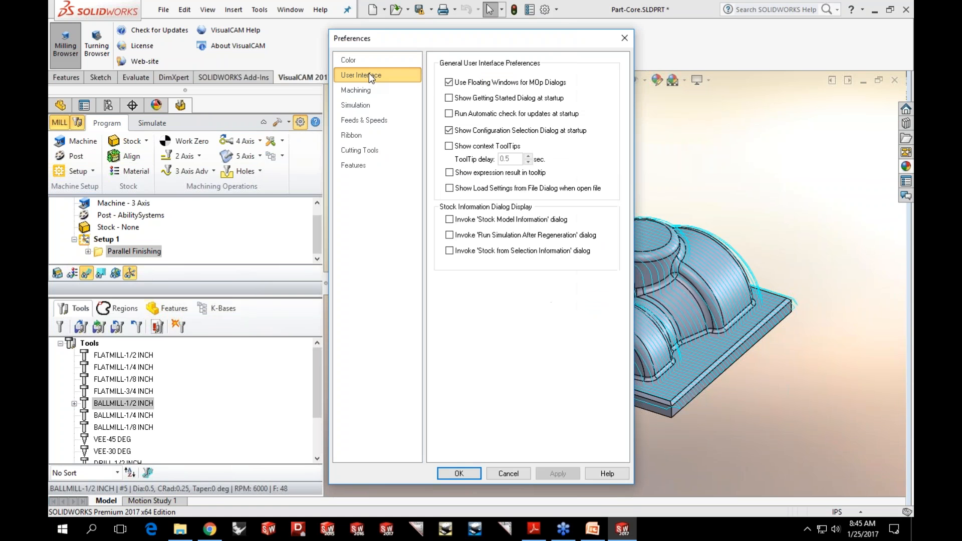
{"action": "left_click", "coordinate": [449, 146]}
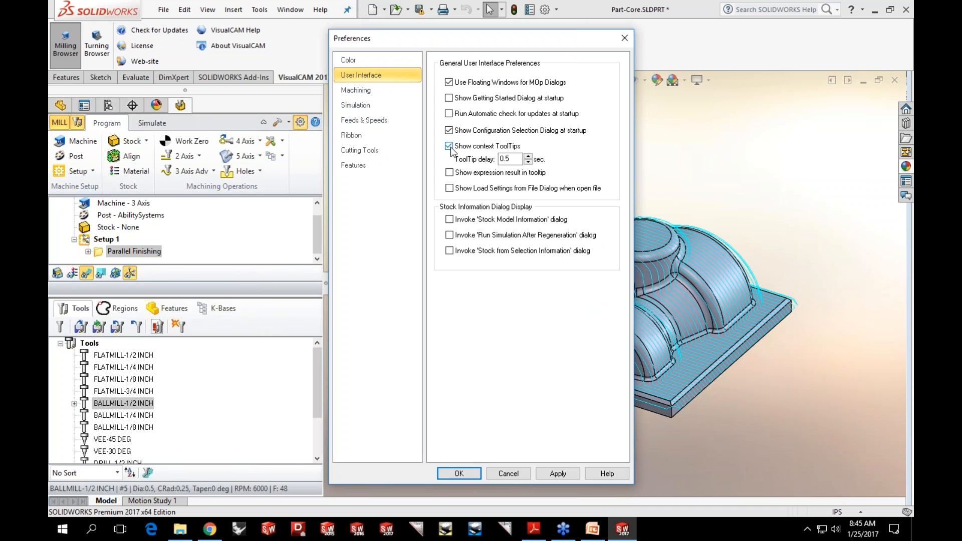
{"action": "left_click", "coordinate": [468, 473]}
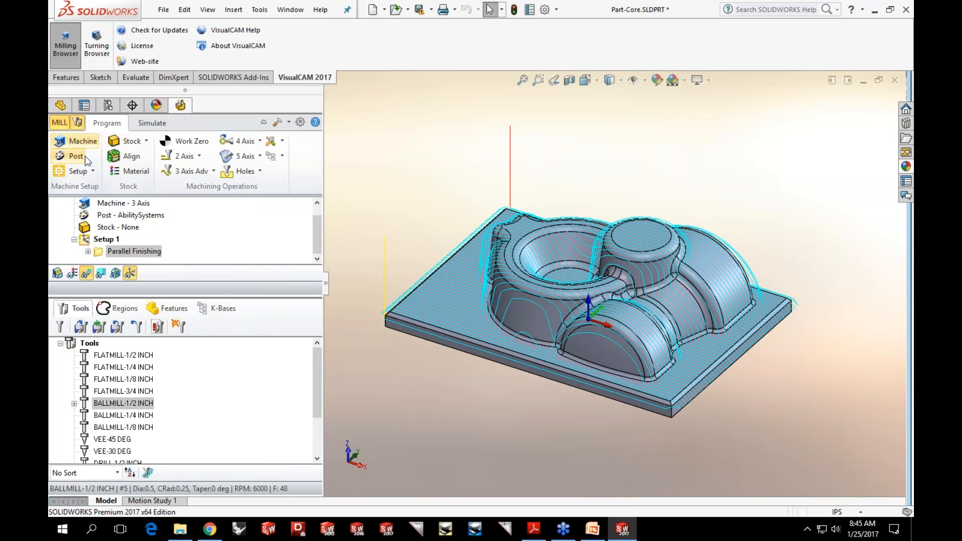
- Examine the context tooltips for the Parallel Finishing control geometry and cut parameters, leaving the operation unchanged
{"action": "double_click", "coordinate": [101, 249]}
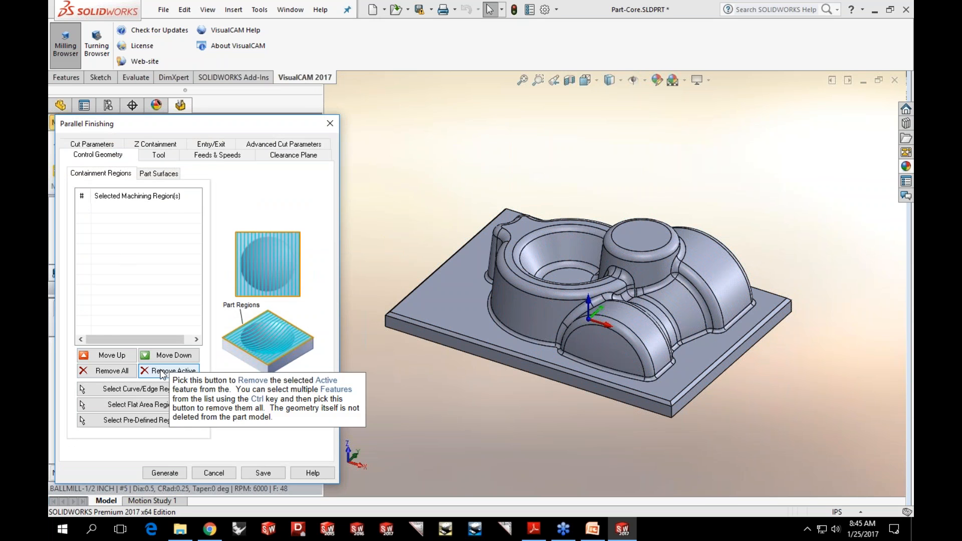
{"action": "left_click", "coordinate": [91, 147]}
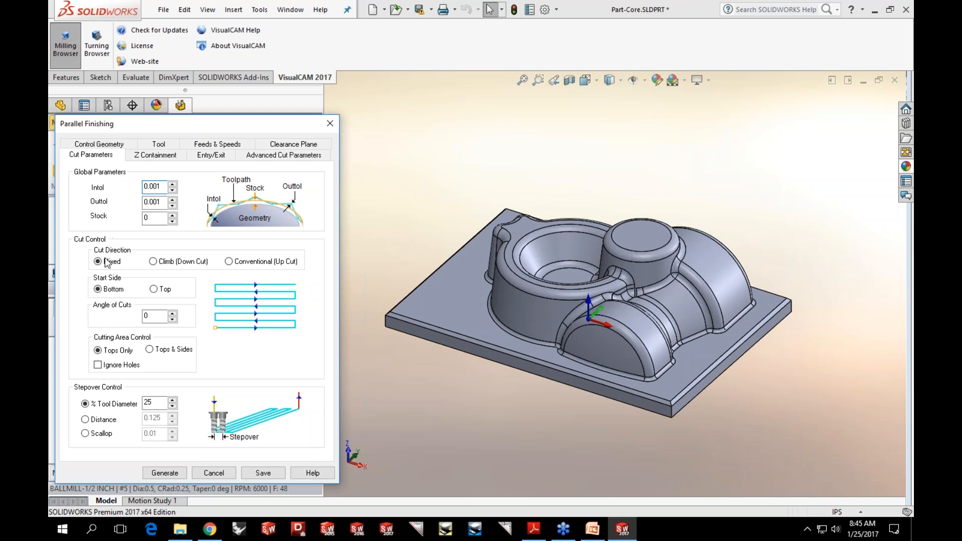
{"action": "mouse_move", "coordinate": [104, 266]}
{"action": "mouse_move", "coordinate": [229, 265]}
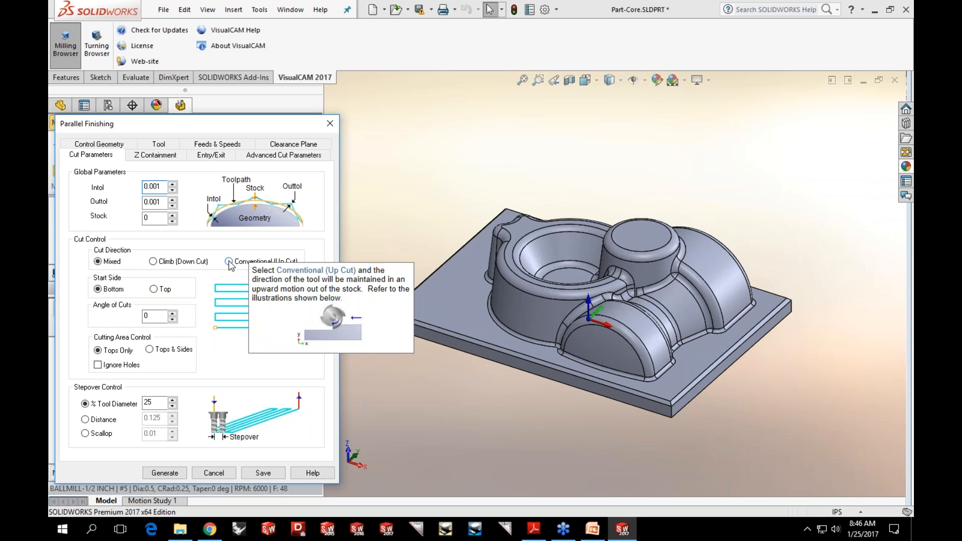
{"action": "mouse_move", "coordinate": [159, 294]}
{"action": "mouse_move", "coordinate": [154, 319]}
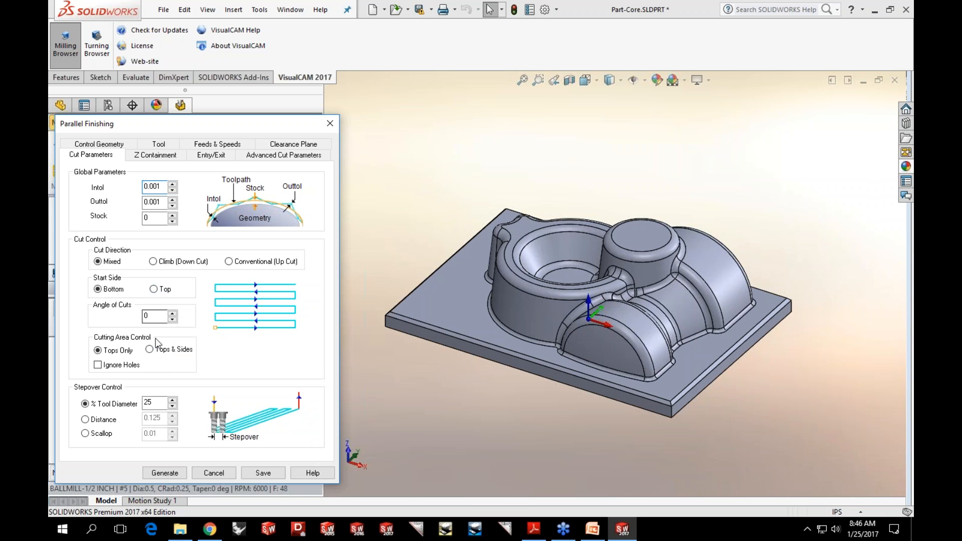
{"action": "mouse_move", "coordinate": [151, 353]}
{"action": "mouse_move", "coordinate": [156, 403]}
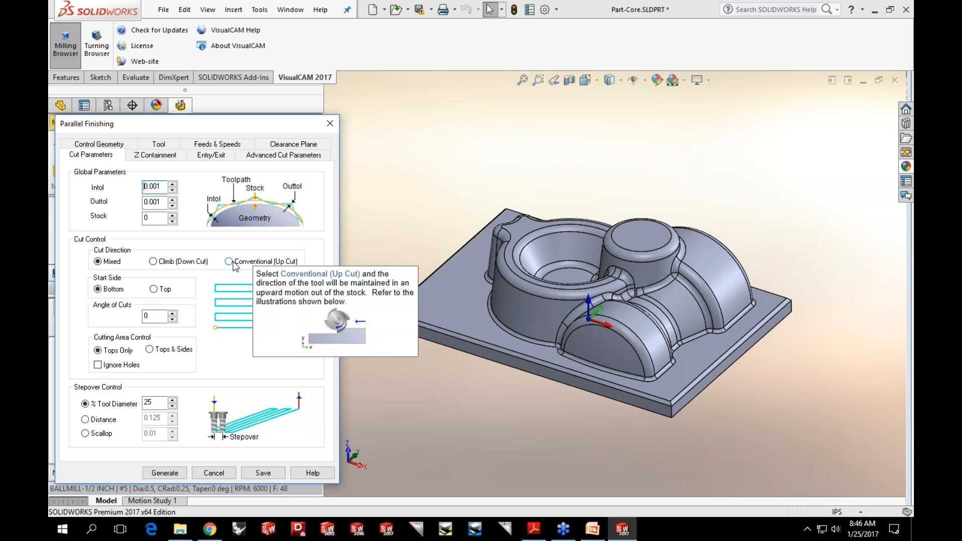
{"action": "left_click", "coordinate": [221, 477]}
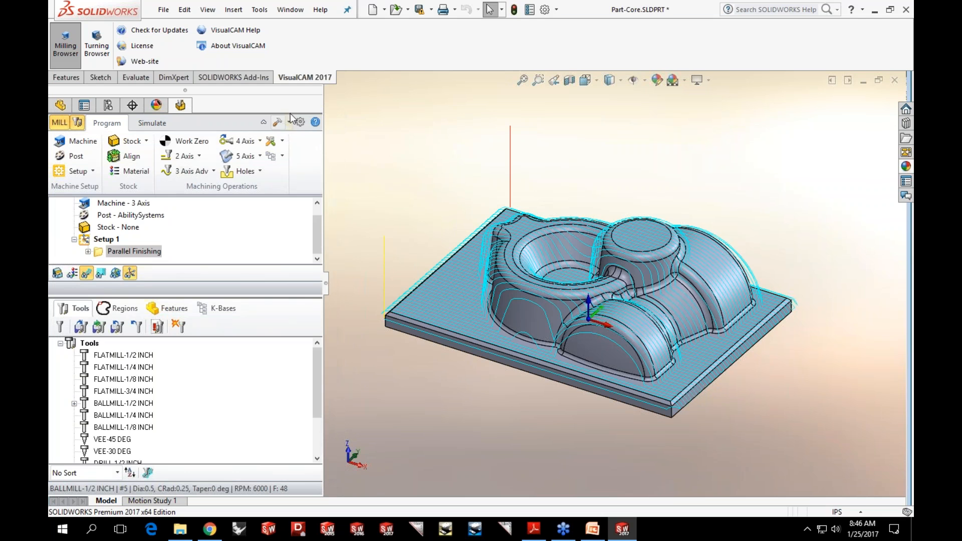
- Disable context tooltips and enable showing expression results in tooltips in the user interface preferences
{"action": "left_click", "coordinate": [301, 123]}
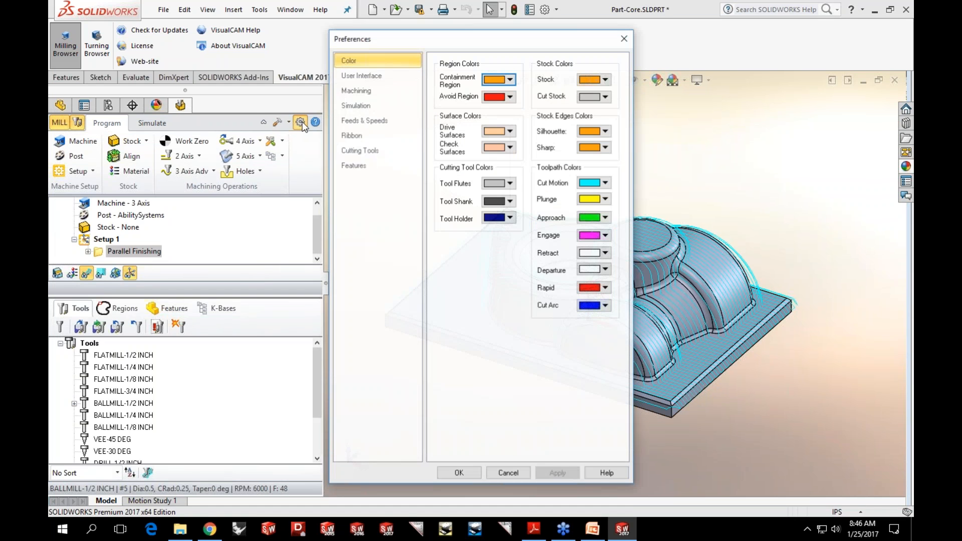
{"action": "left_click", "coordinate": [365, 75]}
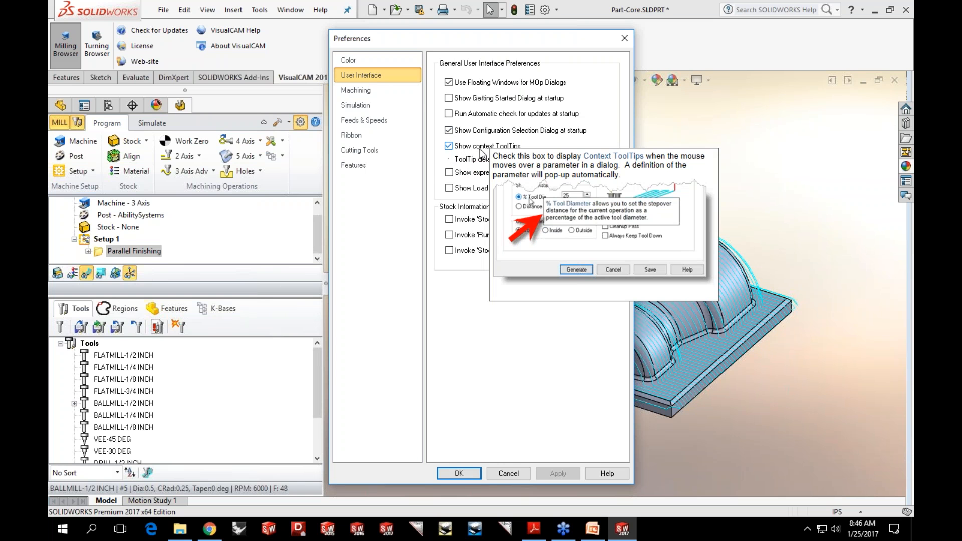
{"action": "left_click", "coordinate": [449, 145]}
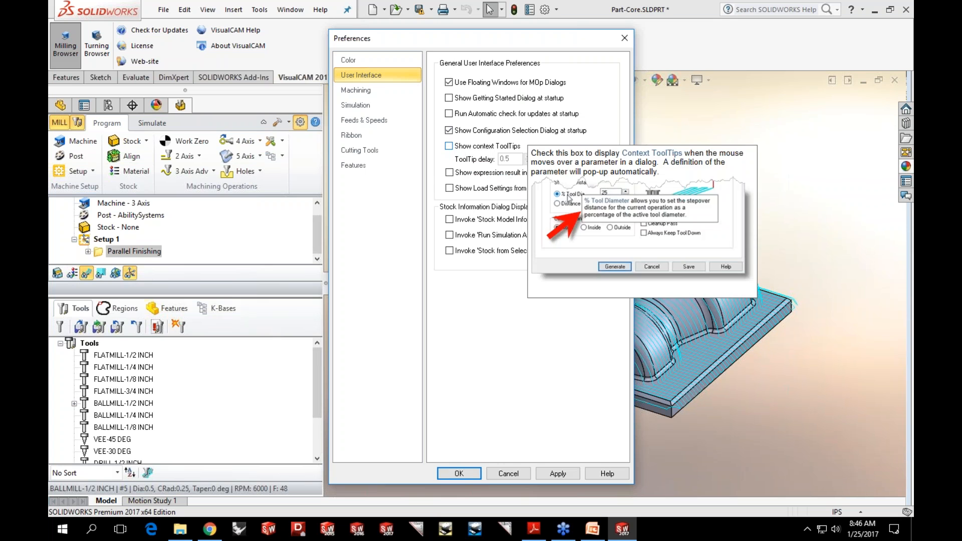
{"action": "left_click", "coordinate": [450, 172]}
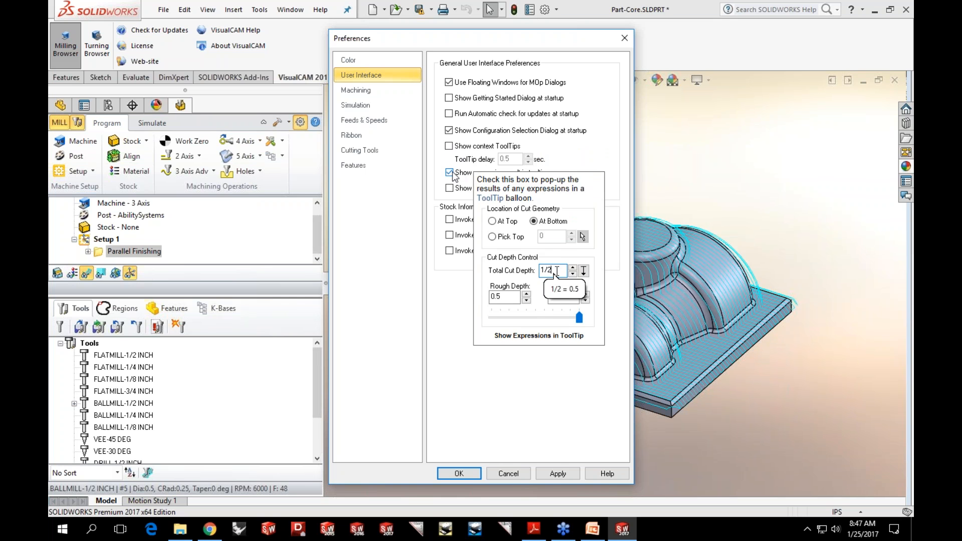
{"action": "left_click", "coordinate": [554, 475]}
{"action": "left_click", "coordinate": [459, 474]}
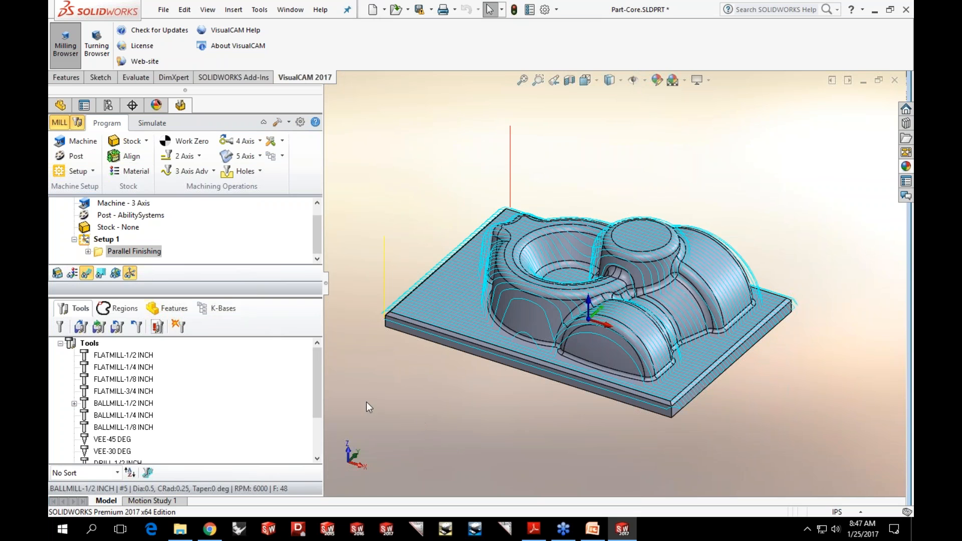
- Try entering the expression 3/8 as the tool diameter of FLATMILL-1/2 INCH, discarding the tool edit
{"action": "left_click", "coordinate": [60, 326]}
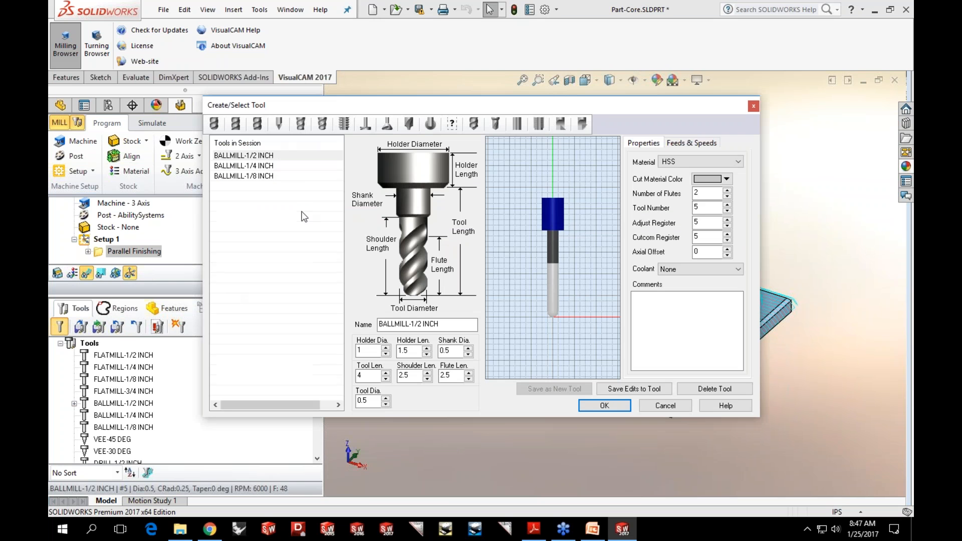
{"action": "left_click", "coordinate": [236, 124]}
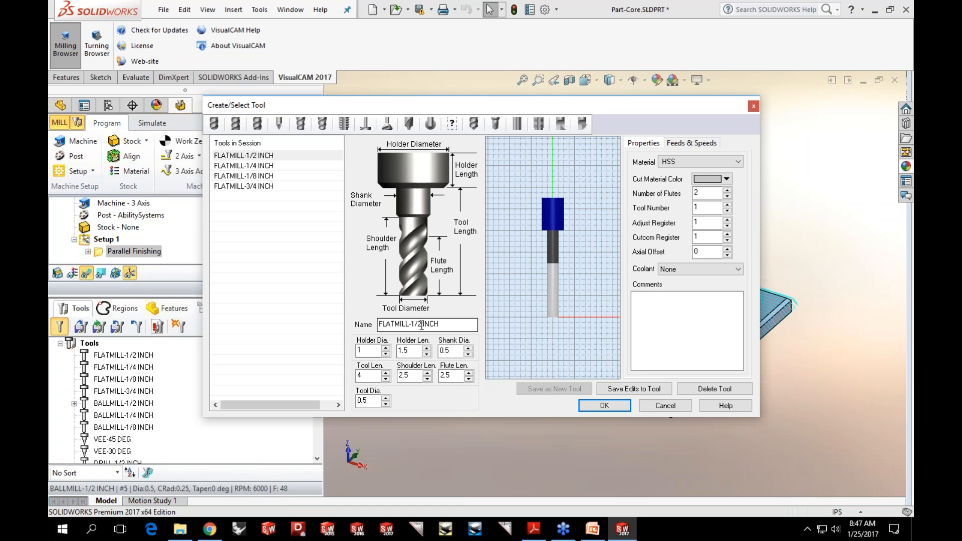
{"action": "double_click", "coordinate": [357, 401]}
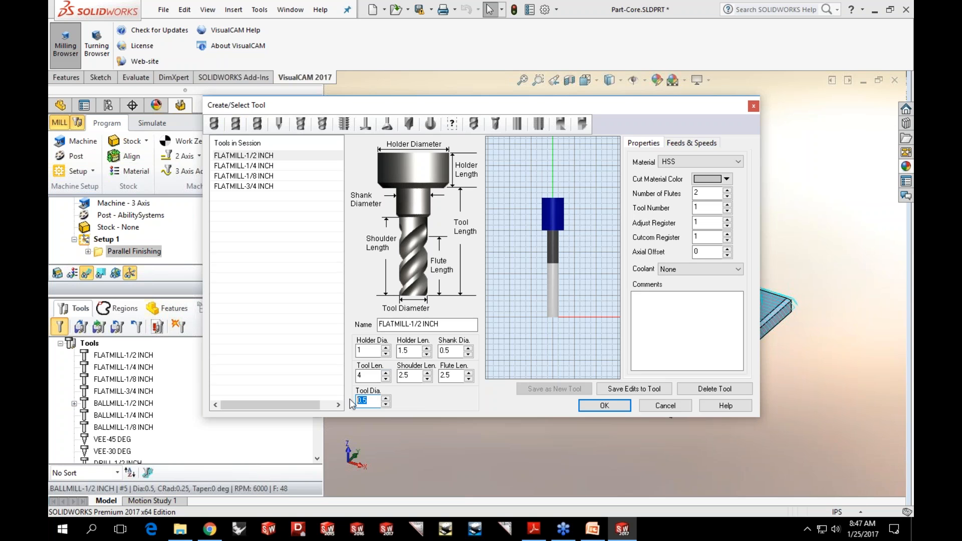
{"action": "type", "text": "3/8"}
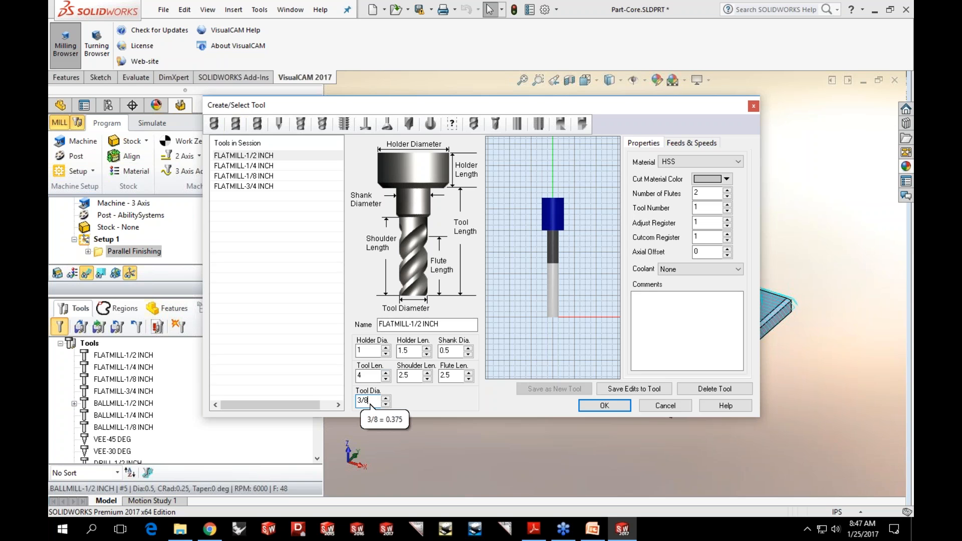
{"action": "left_click", "coordinate": [370, 419]}
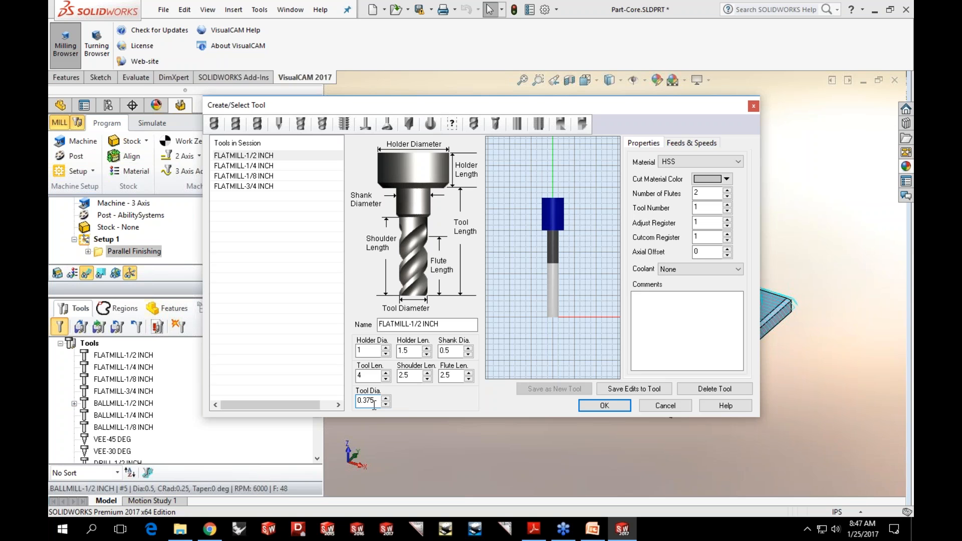
{"action": "left_click", "coordinate": [370, 376]}
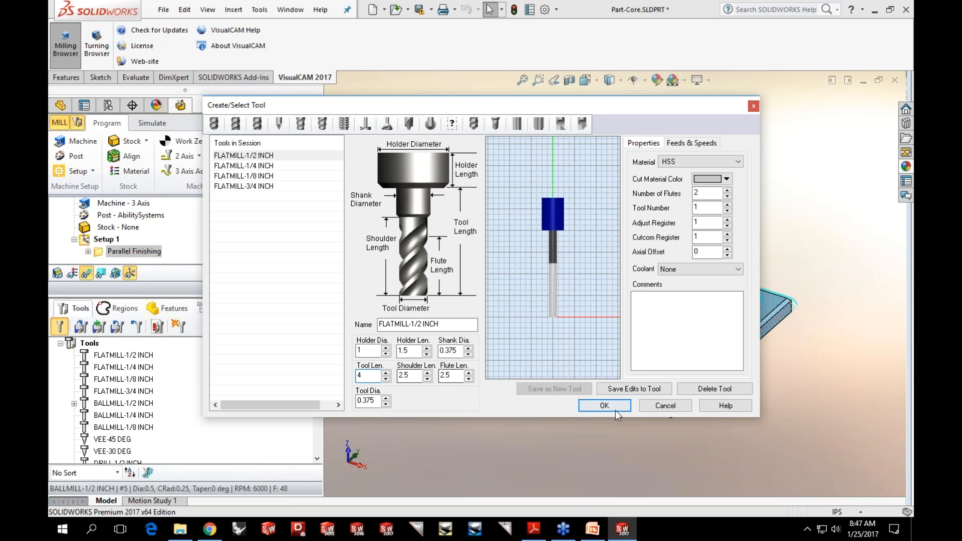
{"action": "left_click", "coordinate": [666, 405]}
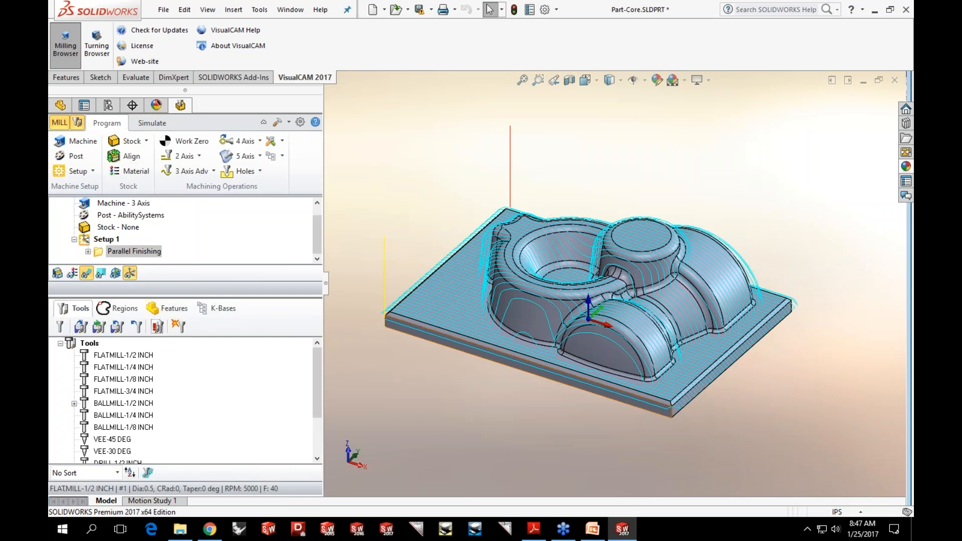
- Try the expression 1/8 as the total cut depth of a new 2 1/2 Axis Pocketing operation, discarding the operation
{"action": "left_click", "coordinate": [195, 157]}
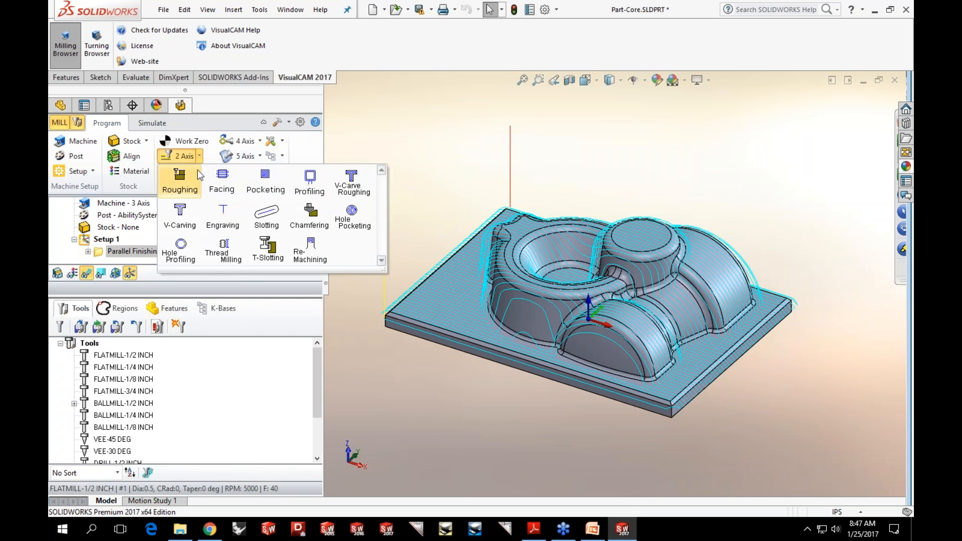
{"action": "left_click", "coordinate": [259, 191]}
{"action": "left_click", "coordinate": [129, 146]}
{"action": "left_click", "coordinate": [144, 242]}
{"action": "left_click_drag", "start_coordinate": [145, 243], "coordinate": [119, 241]}
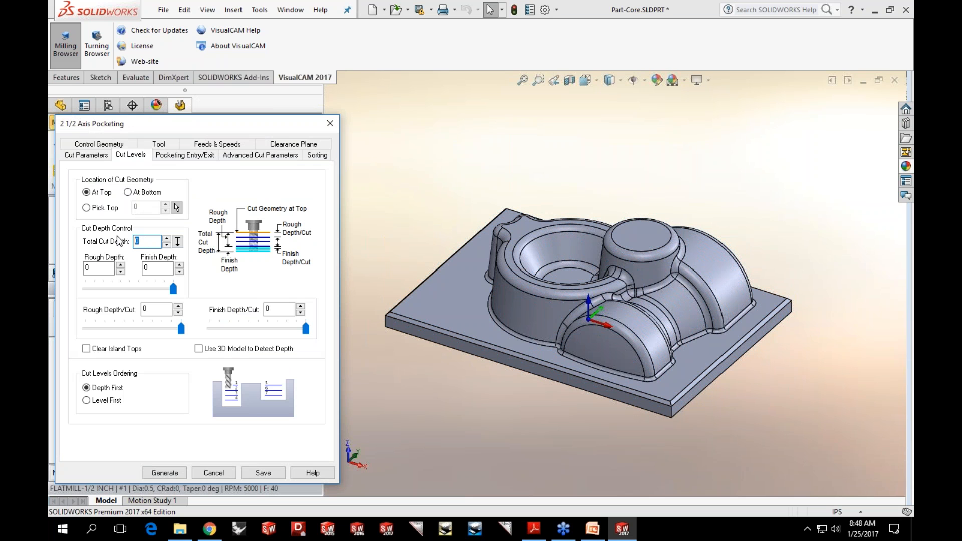
{"action": "type", "text": "1/8"}
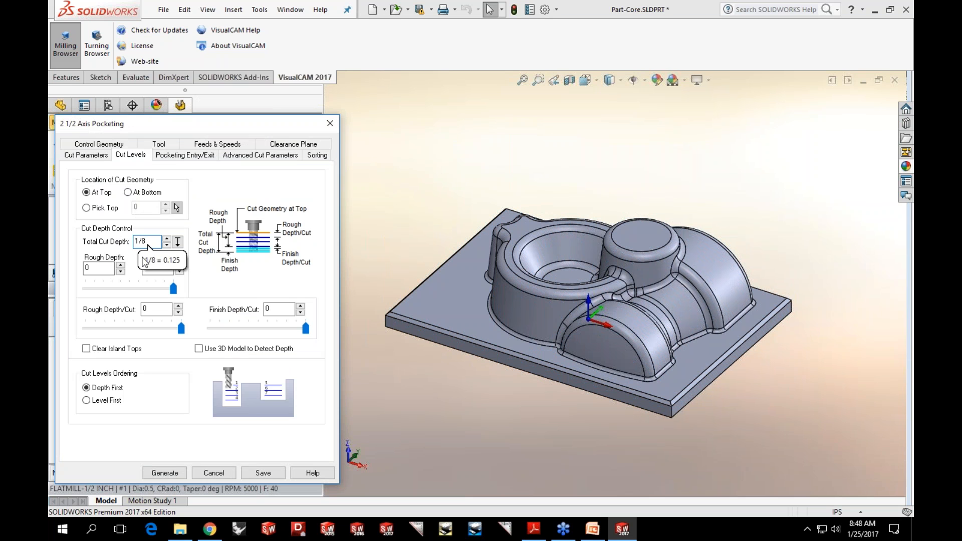
{"action": "left_click", "coordinate": [145, 262]}
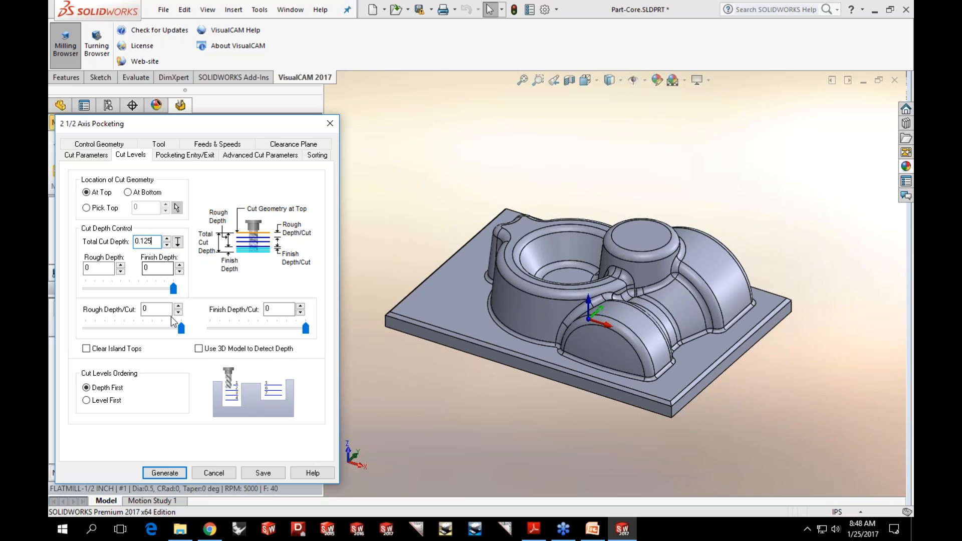
{"action": "left_click", "coordinate": [215, 474]}
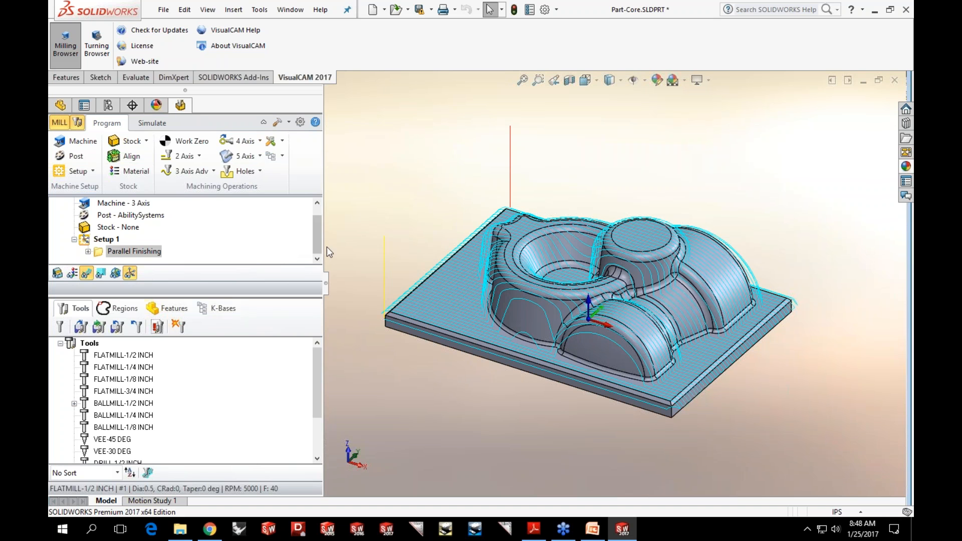
- Switch to Chrome and examine the What's New in VisualCAM 2017 for SOLIDWORKS document's section on arithmetic expressions in post-processor macros, returning to SOLIDWORKS
{"action": "left_click", "coordinate": [209, 530]}
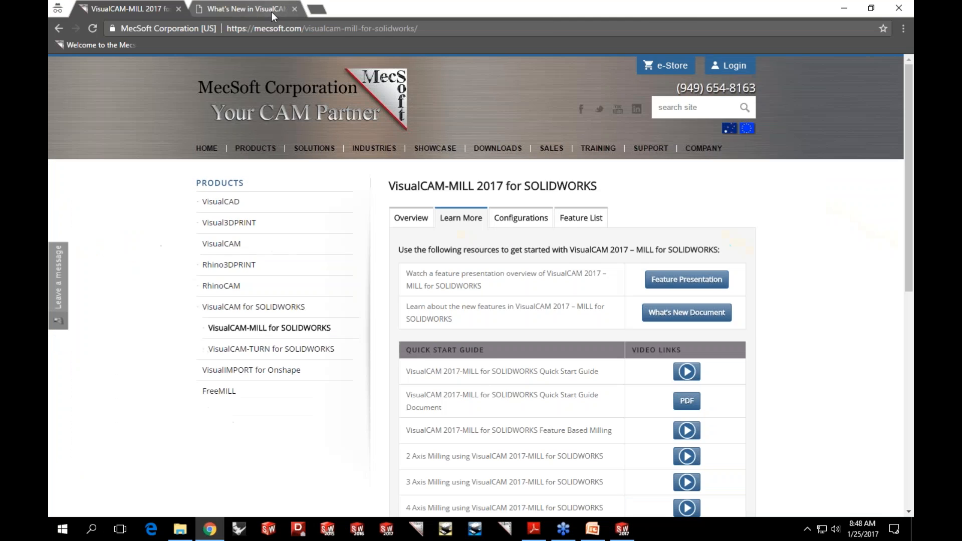
{"action": "left_click", "coordinate": [271, 11]}
{"action": "scroll", "coordinate": [533, 254], "scroll_direction": "down", "scroll_amount": 7}
{"action": "scroll", "coordinate": [531, 253], "scroll_direction": "down", "scroll_amount": 20}
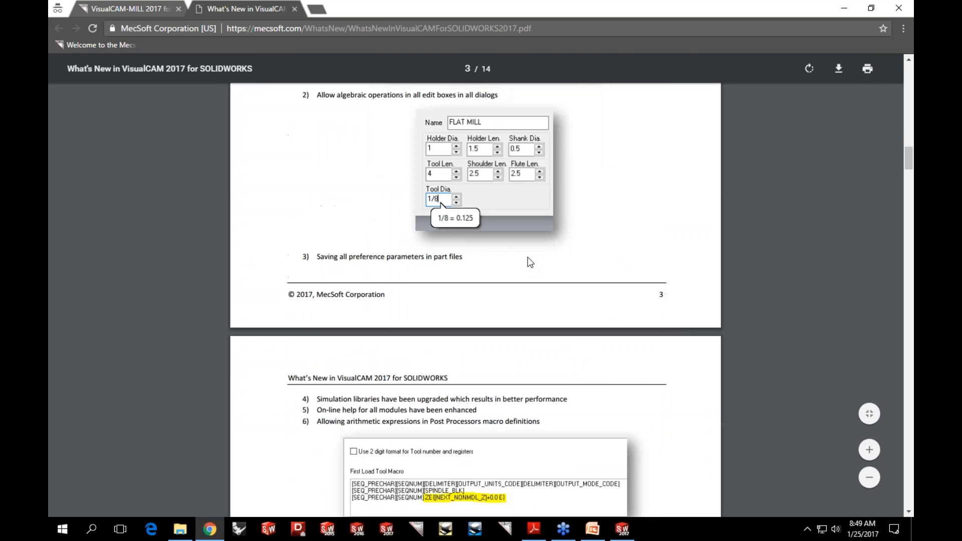
{"action": "scroll", "coordinate": [526, 240], "scroll_direction": "down", "scroll_amount": 5}
{"action": "scroll", "coordinate": [522, 220], "scroll_direction": "up", "scroll_amount": 3, "text": "ctrl"}
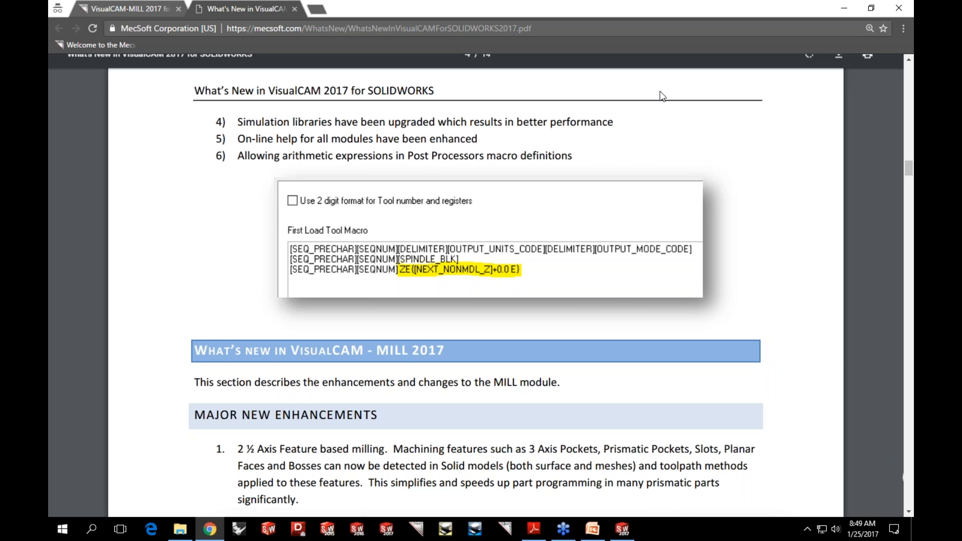
{"action": "left_click", "coordinate": [845, 10]}
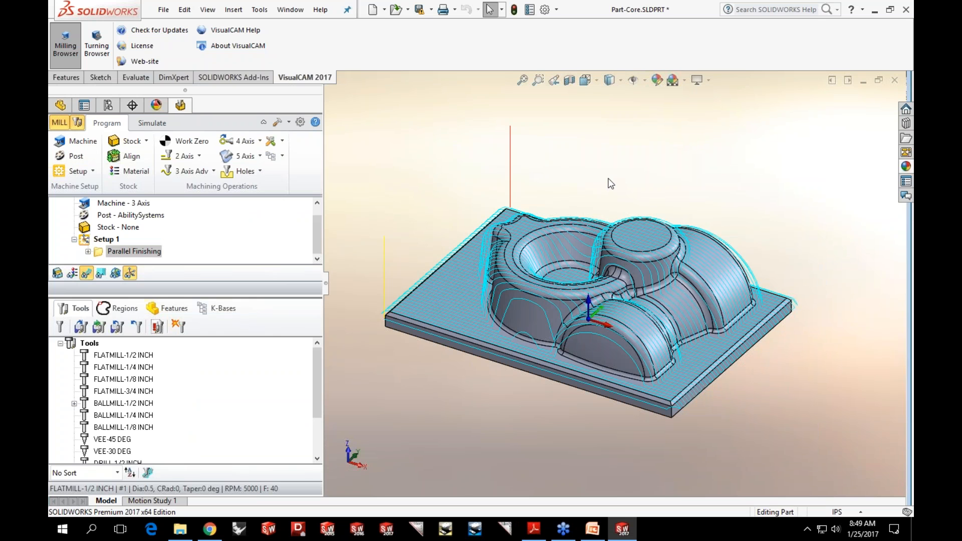
- Close Part-Core without saving, open Feature-Detection-Prismatic-Programmed.SLDPRT, and enlarge the machining operations list
{"action": "left_click", "coordinate": [894, 80]}
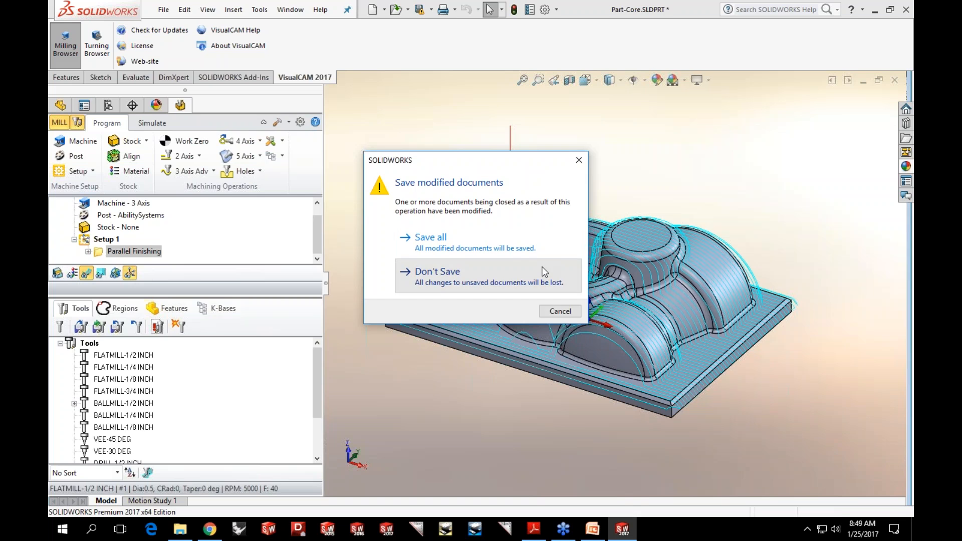
{"action": "left_click", "coordinate": [432, 271]}
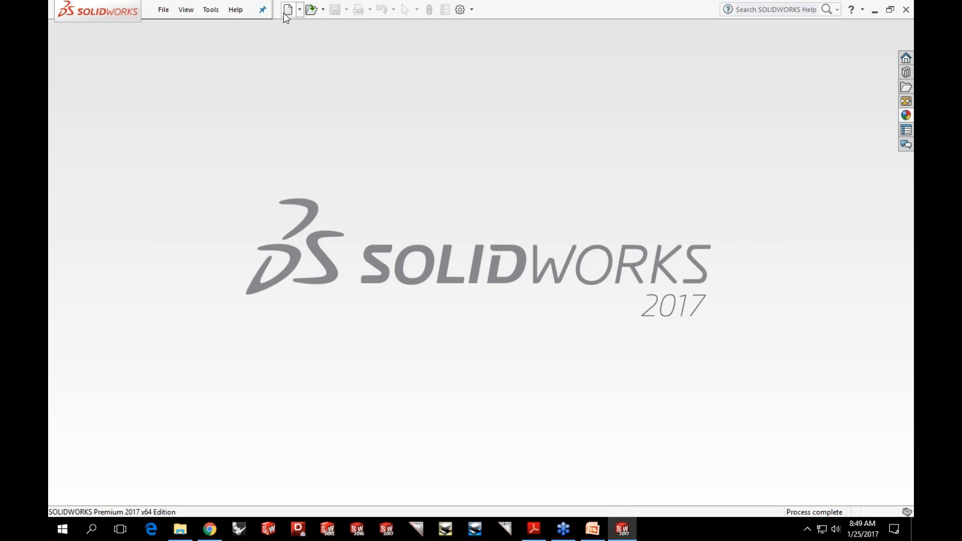
{"action": "left_click", "coordinate": [311, 10]}
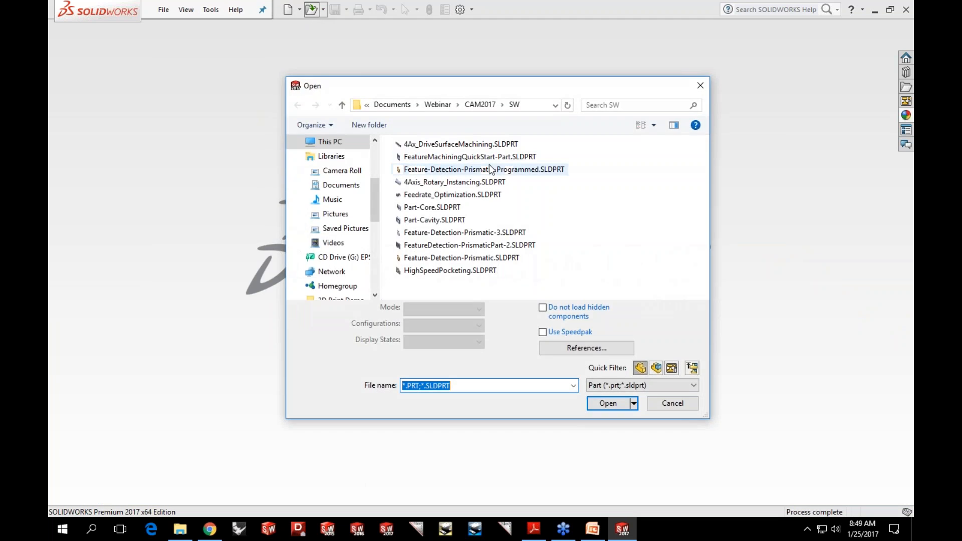
{"action": "left_click", "coordinate": [496, 169]}
{"action": "left_click", "coordinate": [607, 384]}
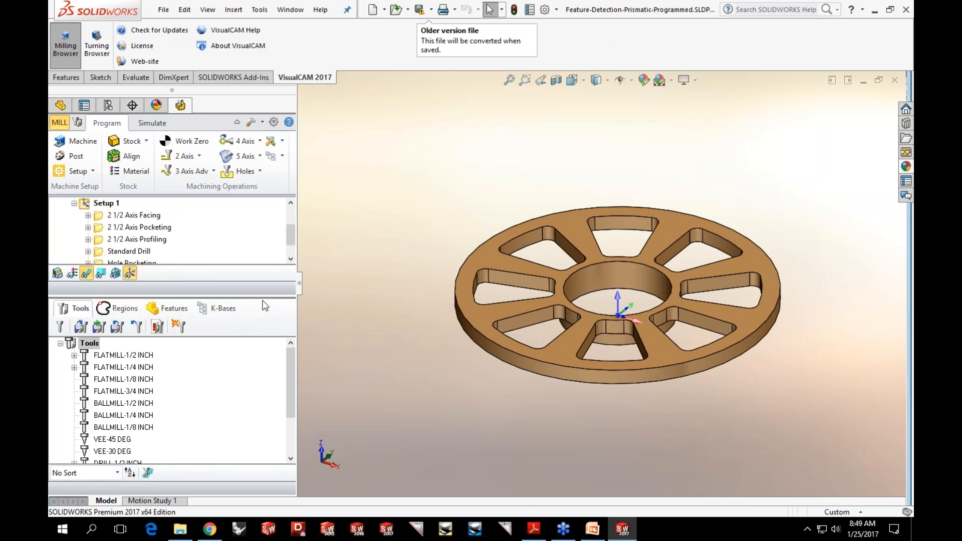
{"action": "left_click_drag", "start_coordinate": [262, 296], "coordinate": [262, 330]}
- Enable silhouette edges and sharp edges for the stock display in the simulation preferences
{"action": "left_click", "coordinate": [150, 124]}
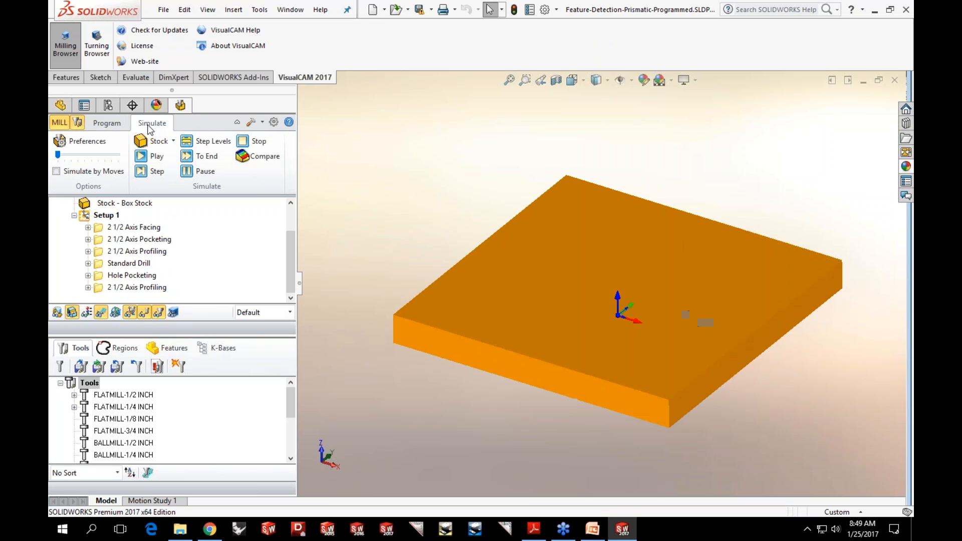
{"action": "left_click", "coordinate": [99, 144]}
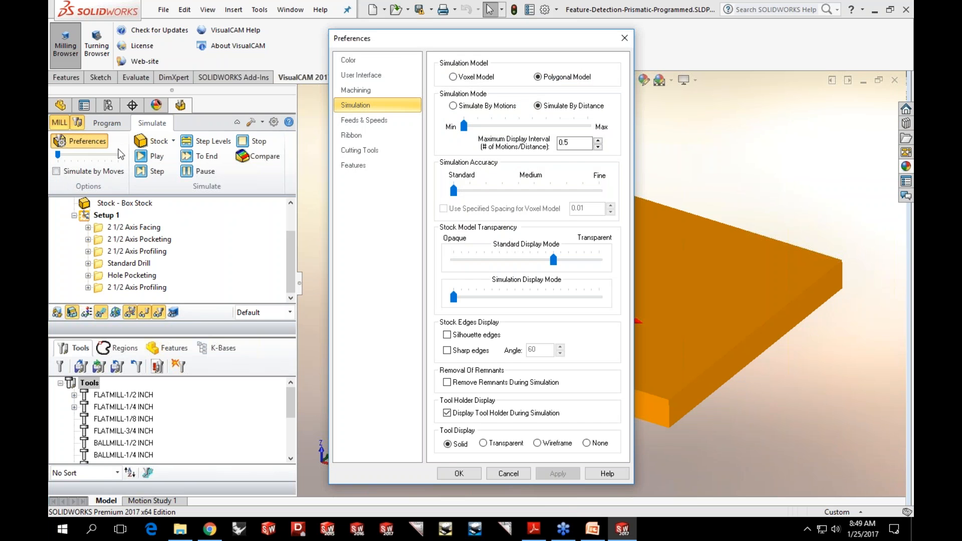
{"action": "left_click", "coordinate": [452, 336]}
{"action": "left_click", "coordinate": [446, 351]}
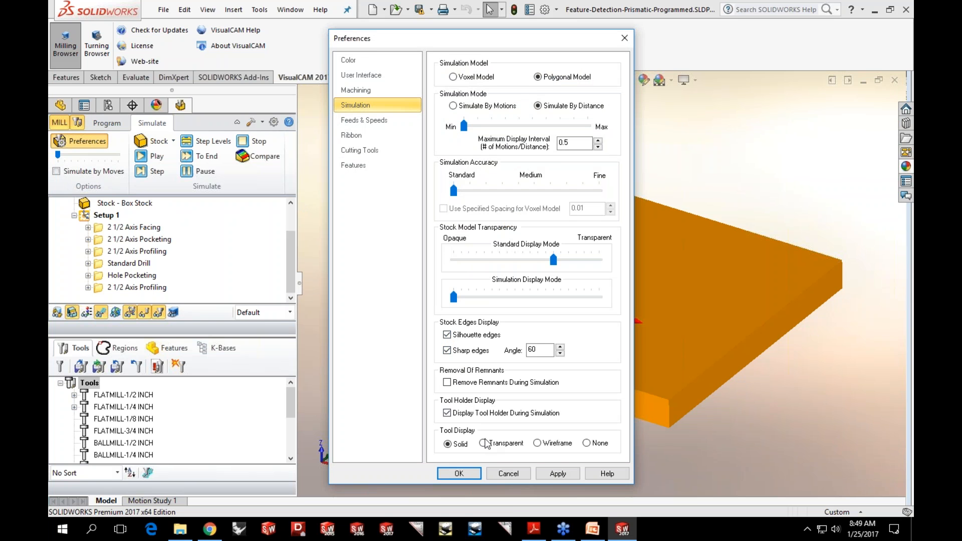
{"action": "left_click", "coordinate": [550, 473]}
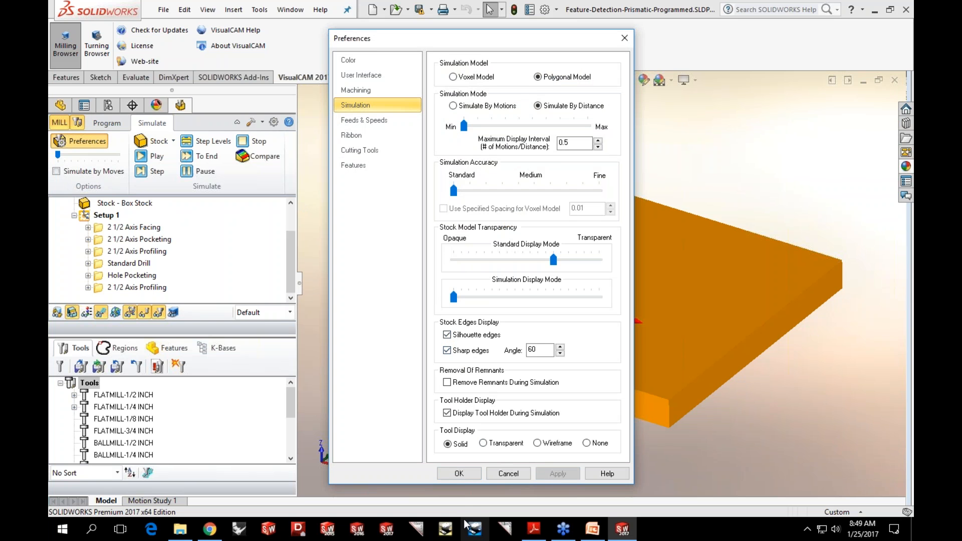
{"action": "left_click", "coordinate": [460, 474]}
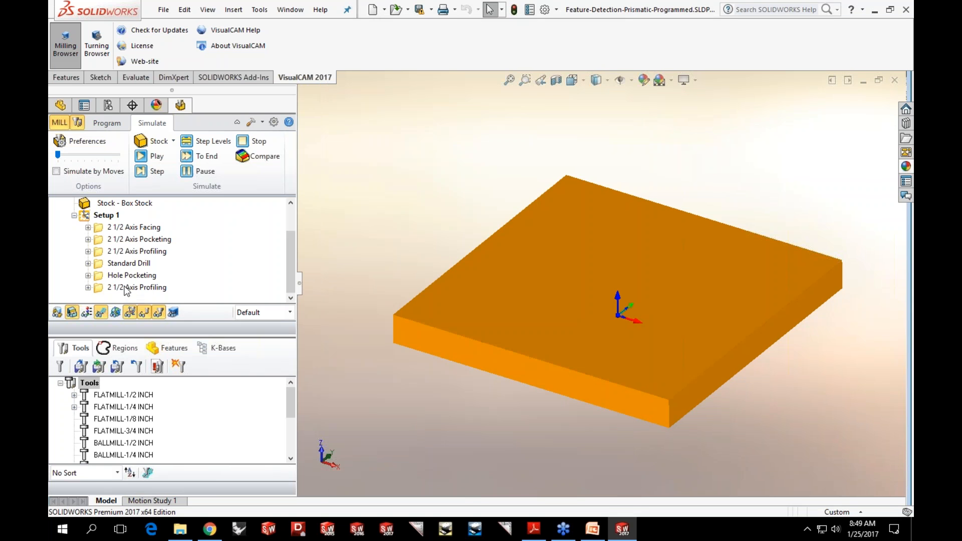
- Show the box stock around the part in programming mode, and return to simulation with Setup 1 selected
{"action": "left_click", "coordinate": [118, 230]}
{"action": "left_click", "coordinate": [120, 203]}
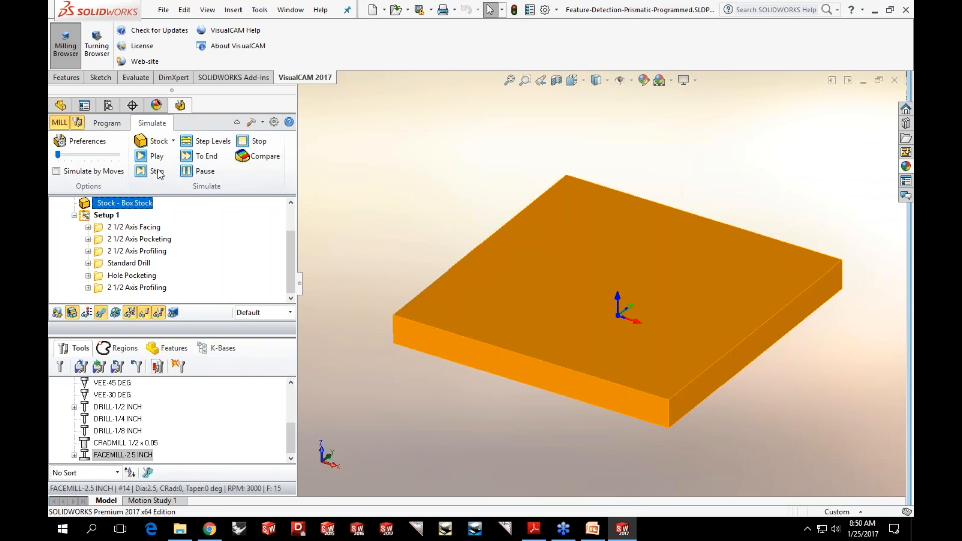
{"action": "left_click", "coordinate": [107, 122]}
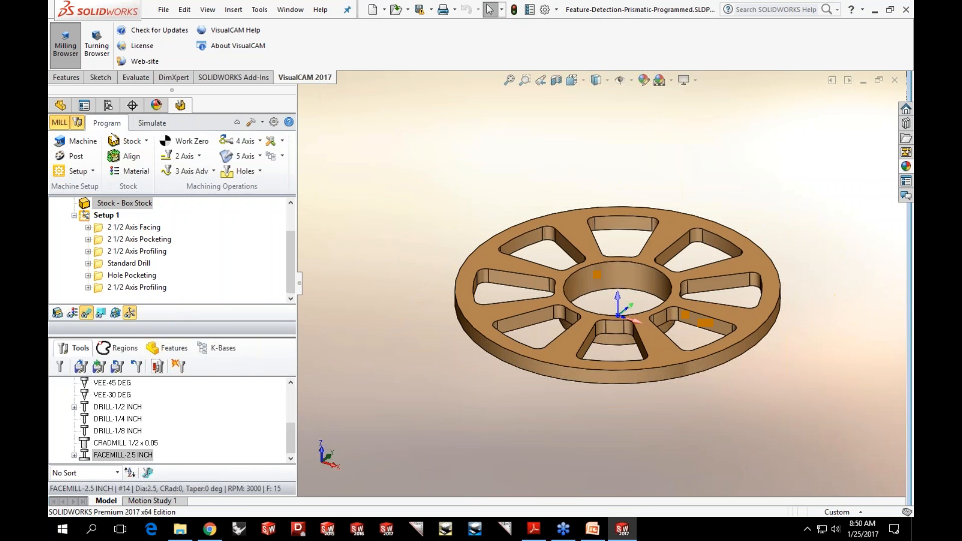
{"action": "left_click", "coordinate": [57, 314]}
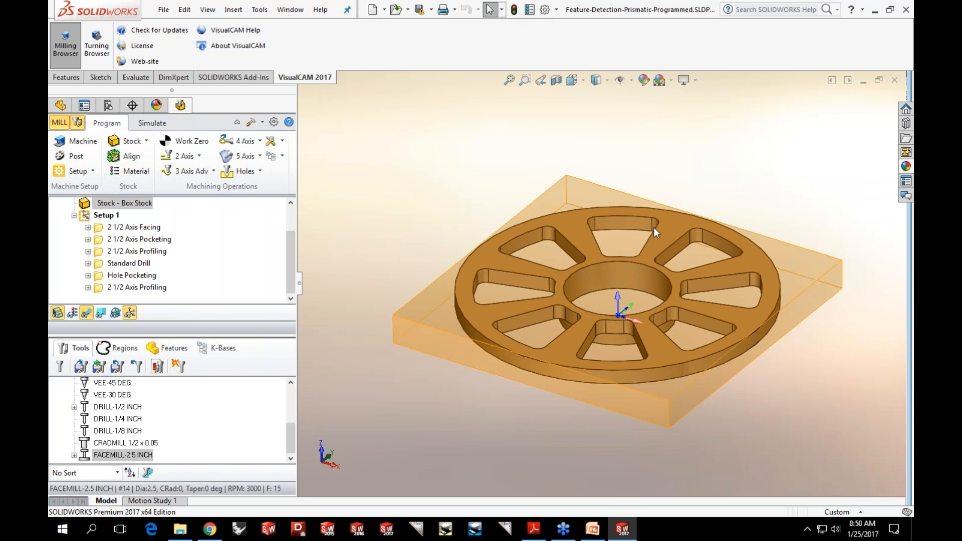
{"action": "left_click", "coordinate": [152, 123]}
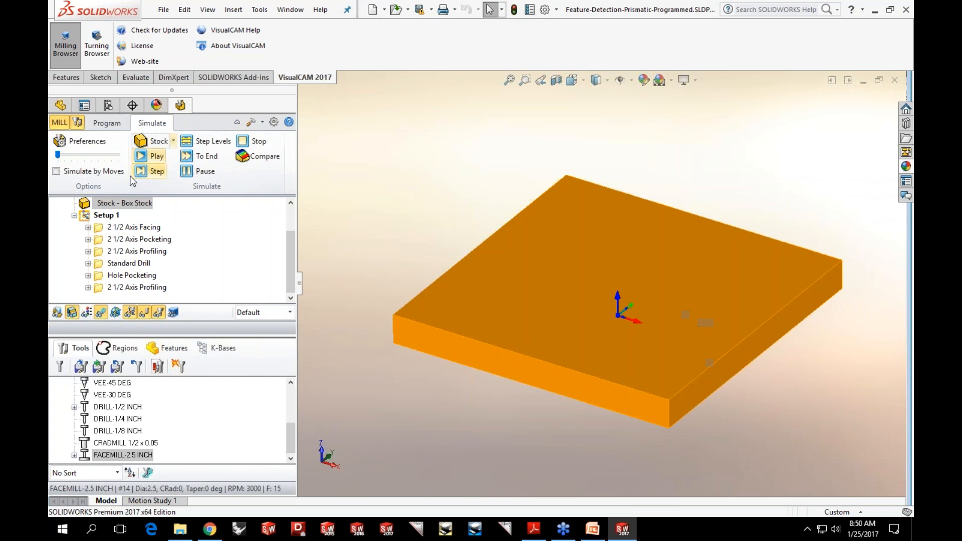
{"action": "left_click", "coordinate": [101, 218]}
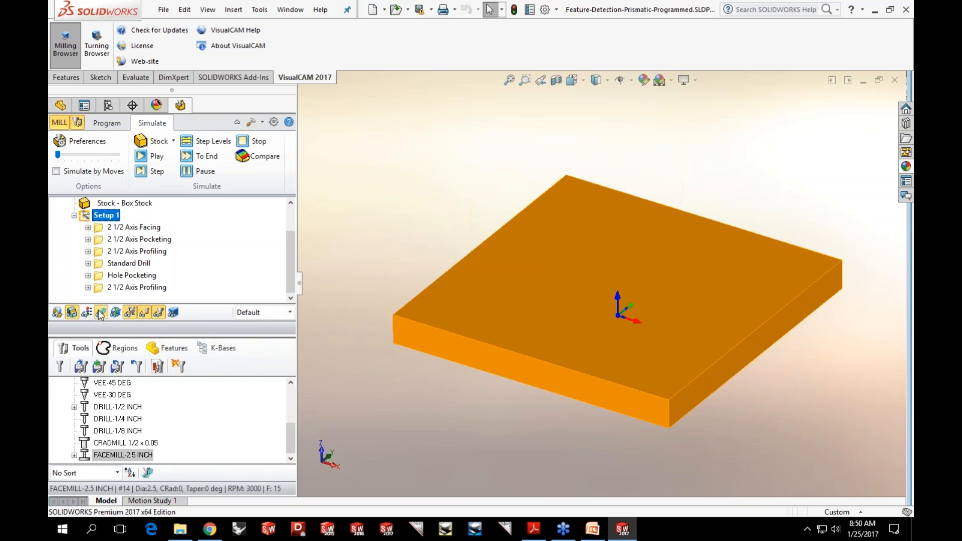
- Simulate all of Setup 1's operations at a higher simulation speed and inspect the edges displayed on the cut stock
{"action": "left_click", "coordinate": [141, 157]}
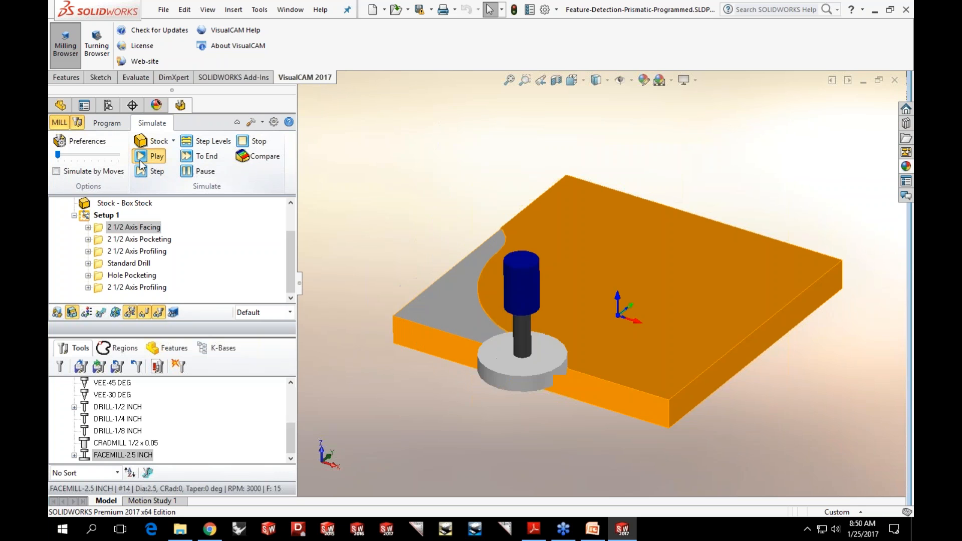
{"action": "left_click_drag", "start_coordinate": [59, 155], "coordinate": [91, 158]}
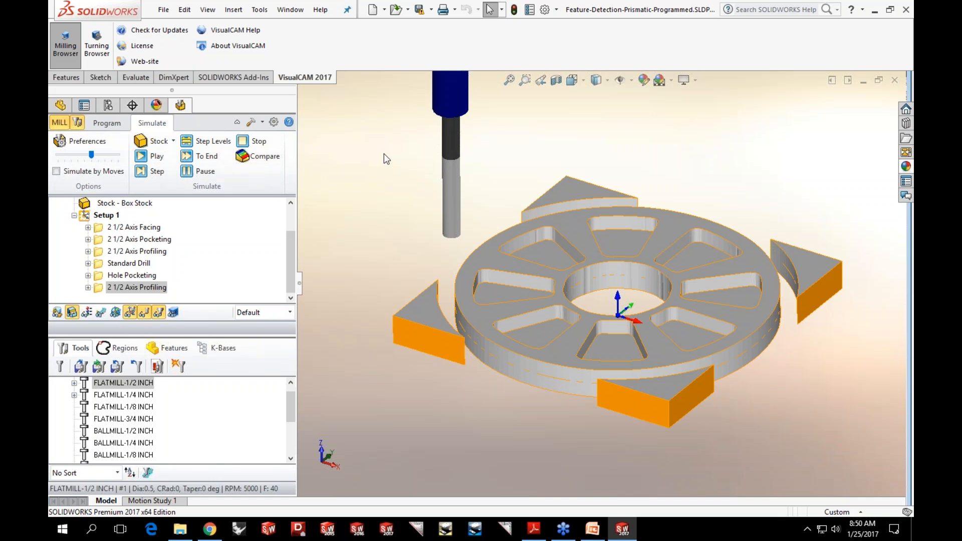
{"action": "mouse_move", "coordinate": [383, 153]}
{"action": "middle_mouse_down"}
{"action": "mouse_move", "coordinate": [369, 148]}
{"action": "mouse_move", "coordinate": [366, 157]}
{"action": "middle_mouse_up"}
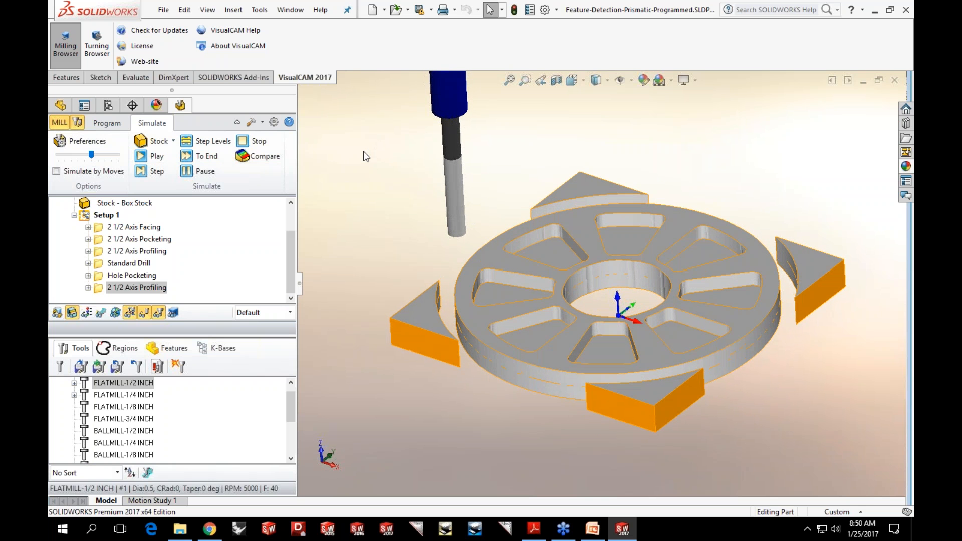
{"action": "middle_click_drag", "start_coordinate": [374, 157], "coordinate": [371, 149]}
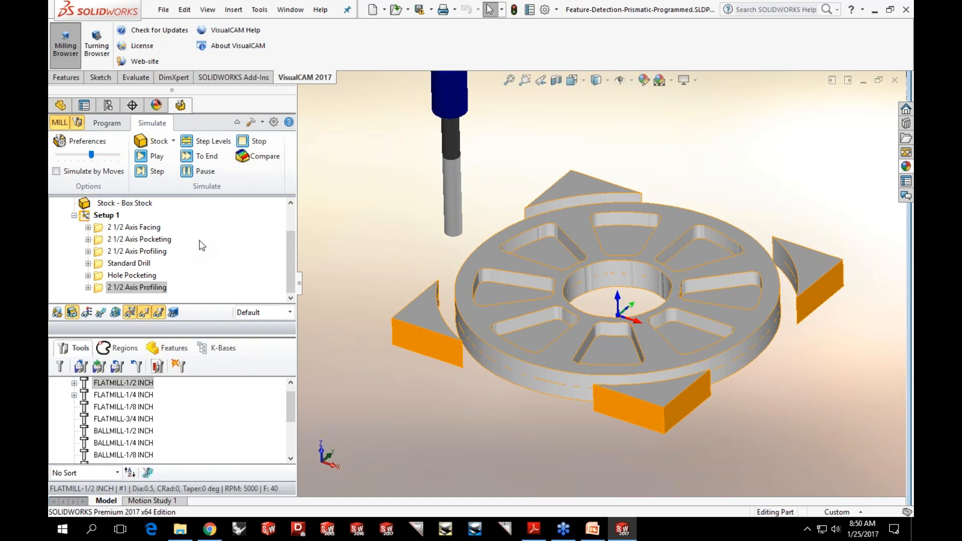
- Check the cut material color setting in the FLATMILL-1/2 INCH tool's properties, leaving the tool unchanged
{"action": "left_click", "coordinate": [289, 312]}
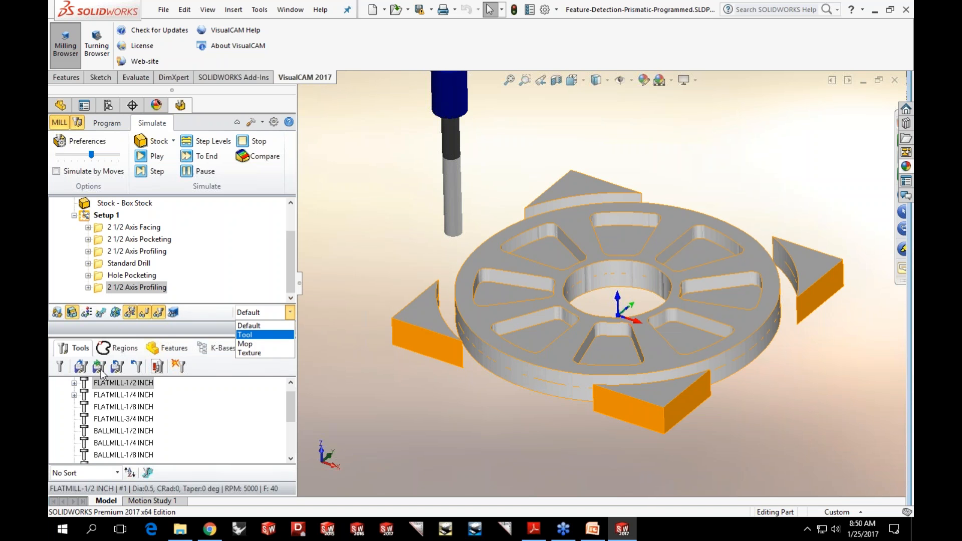
{"action": "double_click", "coordinate": [82, 385]}
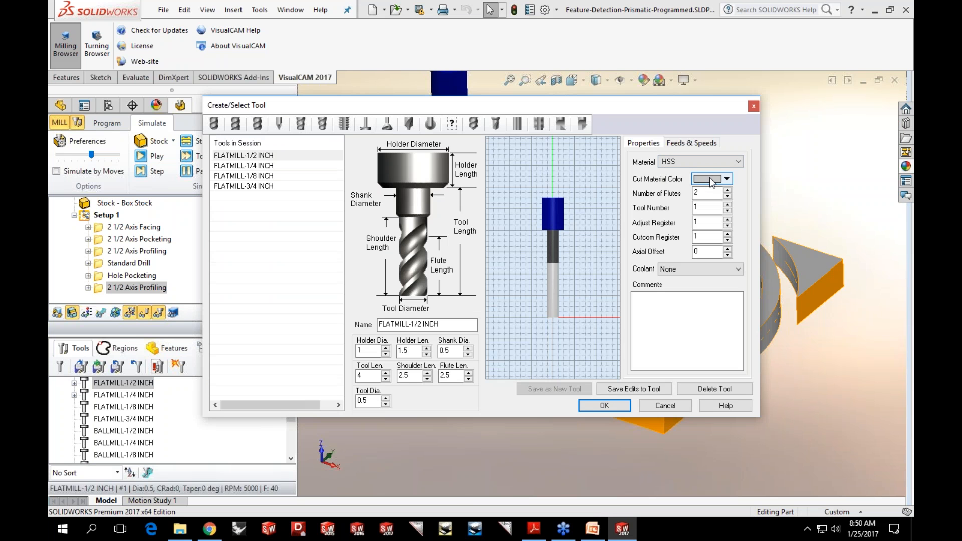
{"action": "left_click", "coordinate": [665, 405]}
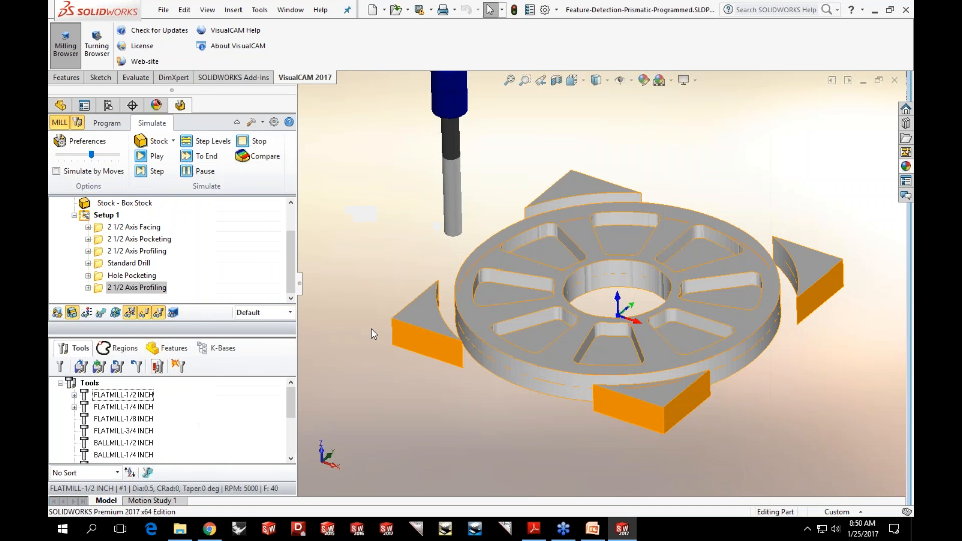
- Color the simulated stock by Mop and check the simulation color choices in the 2 1/2 Axis Facing operation's properties
{"action": "left_click", "coordinate": [289, 313]}
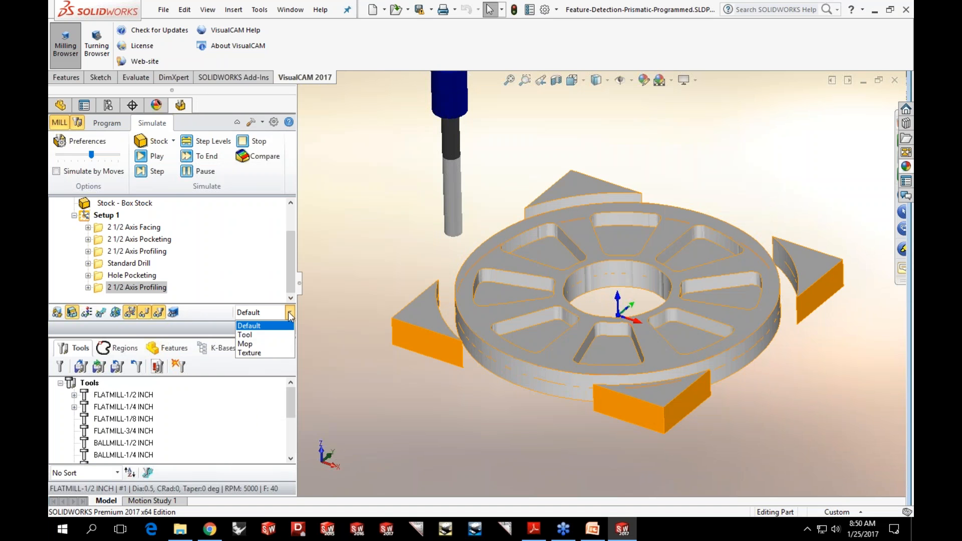
{"action": "left_click", "coordinate": [252, 344]}
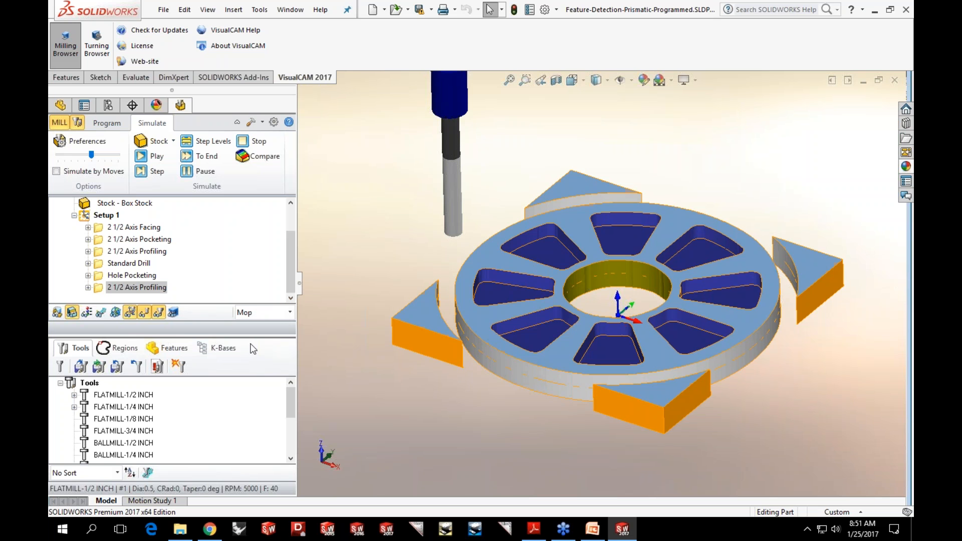
{"action": "left_click", "coordinate": [111, 227]}
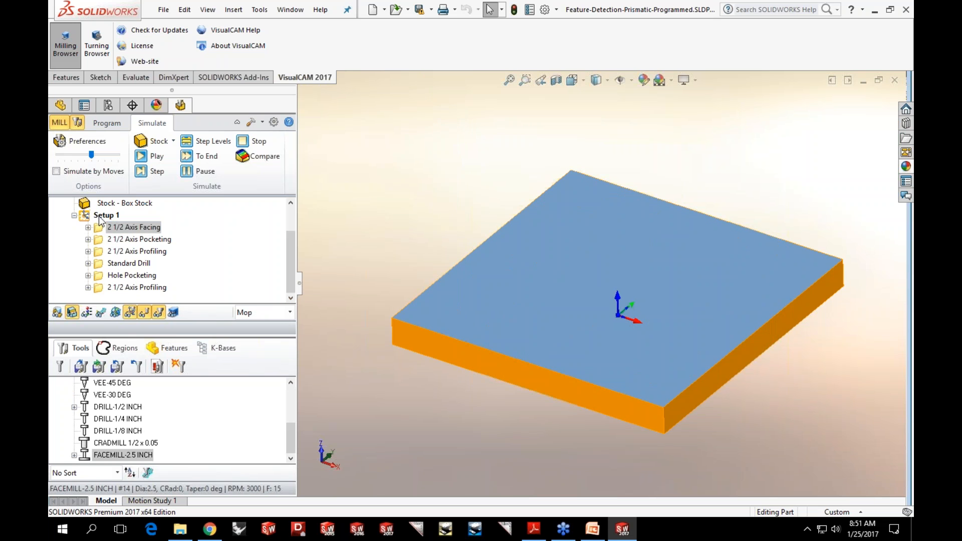
{"action": "right_click", "coordinate": [100, 224]}
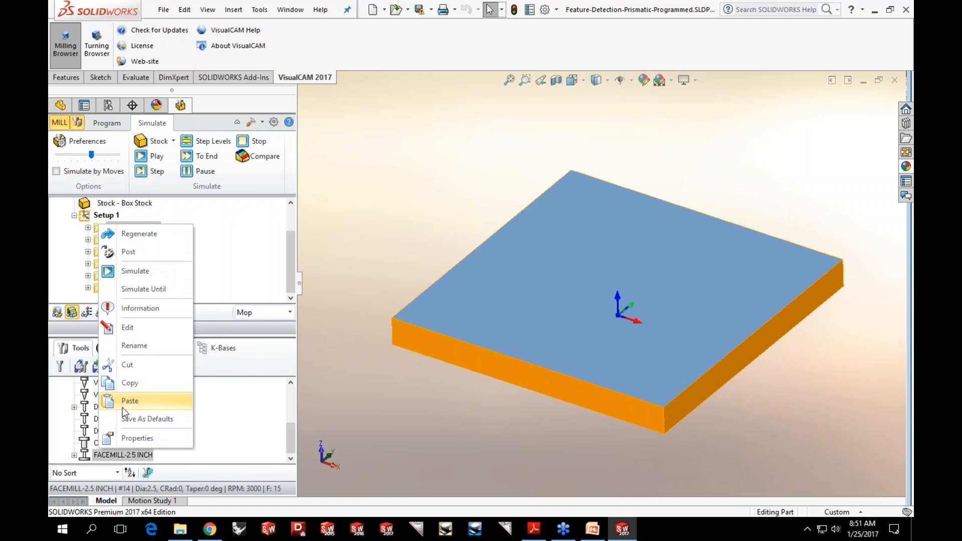
{"action": "left_click", "coordinate": [134, 438]}
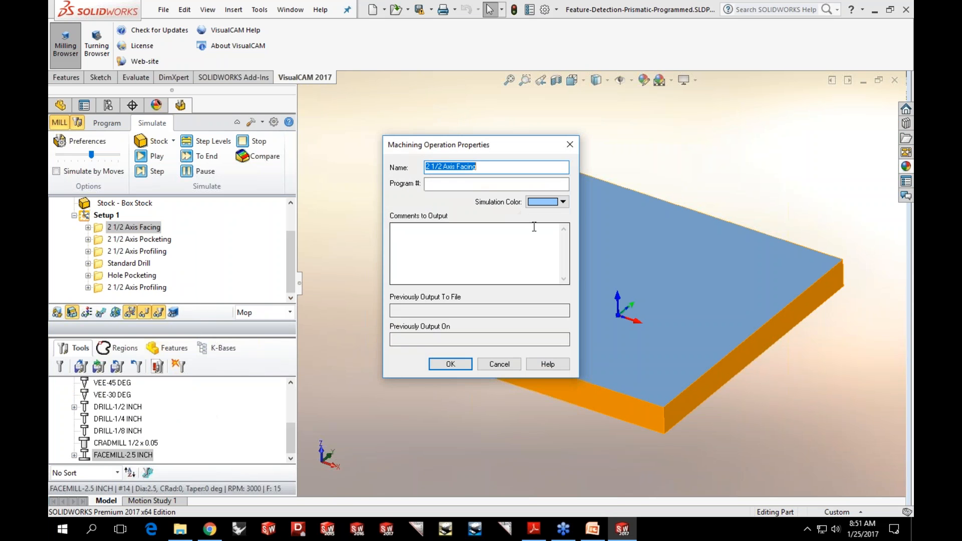
{"action": "left_click", "coordinate": [563, 203]}
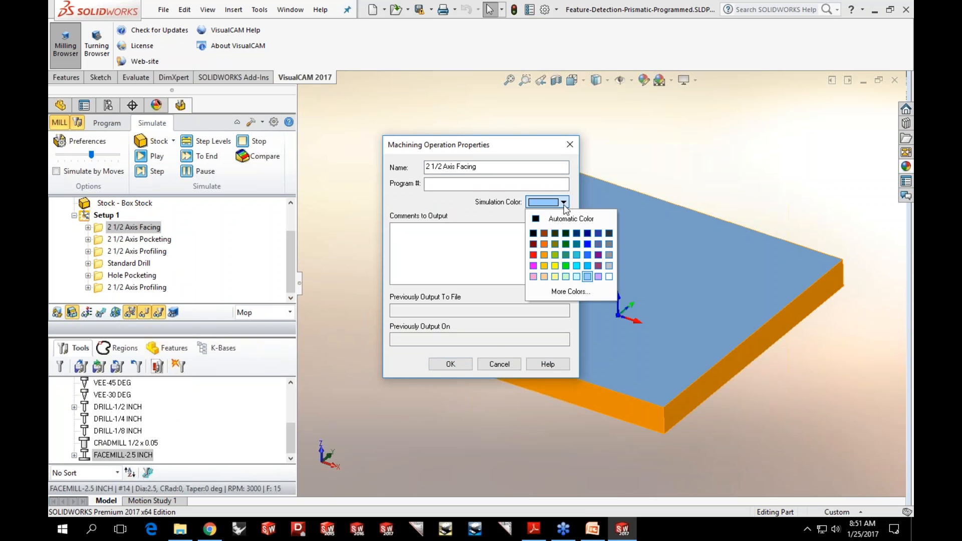
{"action": "left_click", "coordinate": [563, 204]}
{"action": "left_click", "coordinate": [499, 365]}
- Rerun the full Setup 1 simulation and inspect the operation-colored faces of the finished stock
{"action": "left_click", "coordinate": [106, 215]}
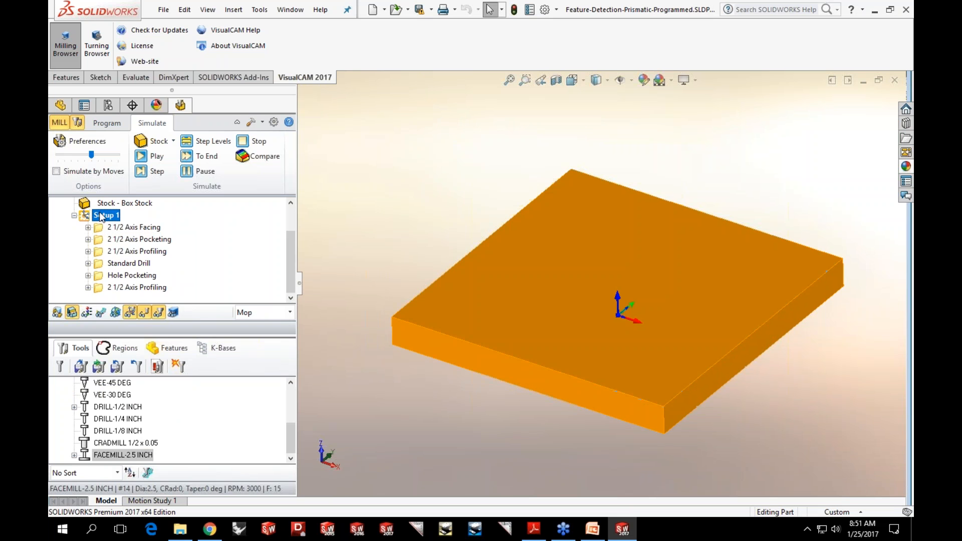
{"action": "left_click", "coordinate": [150, 158]}
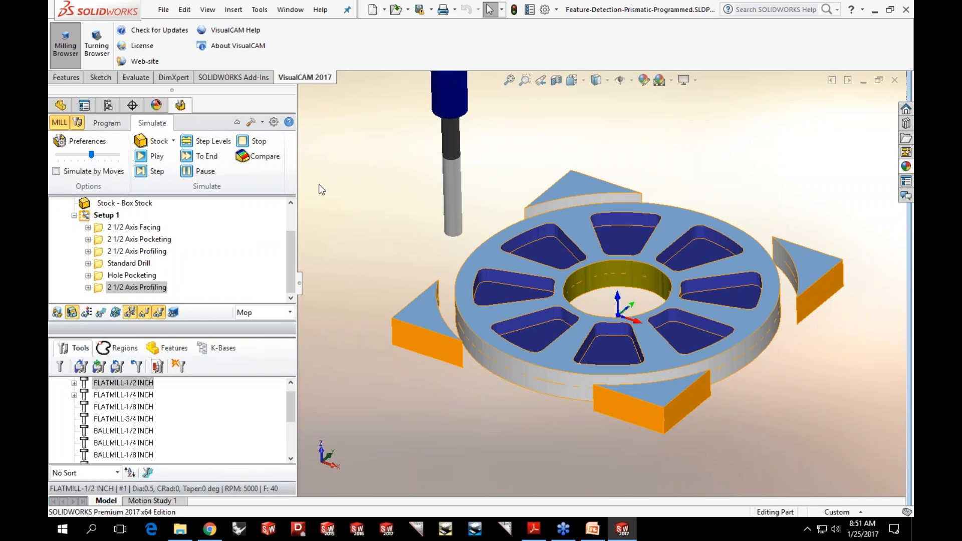
{"action": "middle_click_drag", "start_coordinate": [329, 187], "coordinate": [412, 196]}
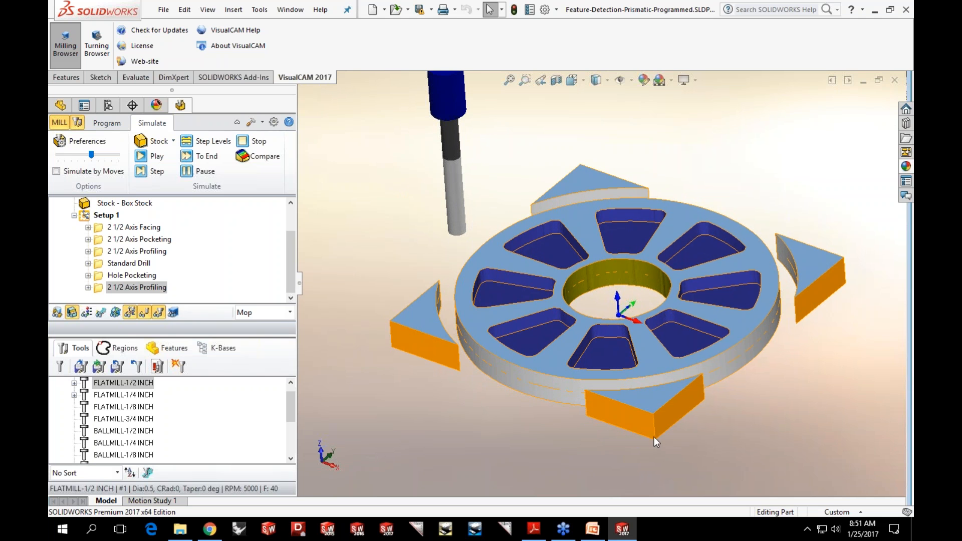
- Enable removal of remnants during simulation and apply it to the cut stock after the last 2 1/2 Axis Profiling operation
{"action": "left_click", "coordinate": [85, 142]}
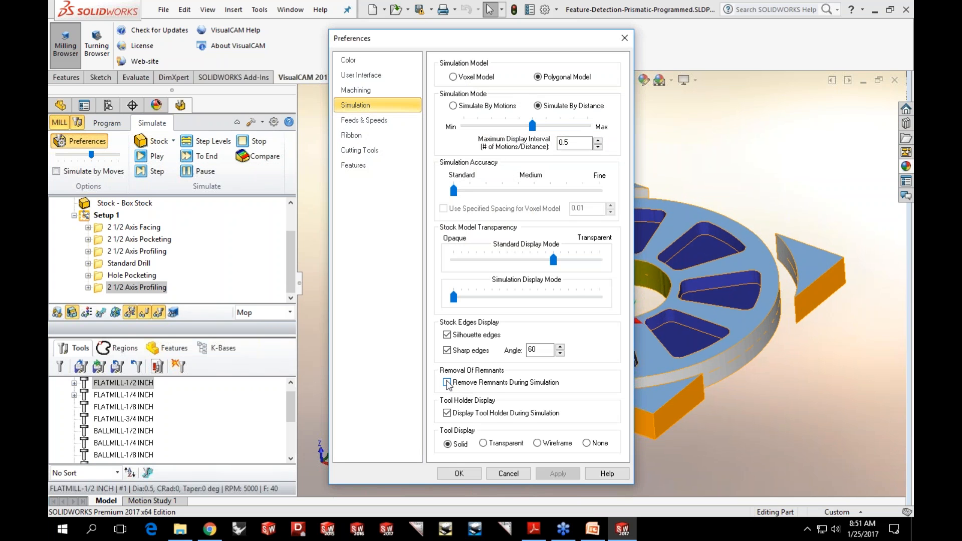
{"action": "left_click", "coordinate": [447, 382]}
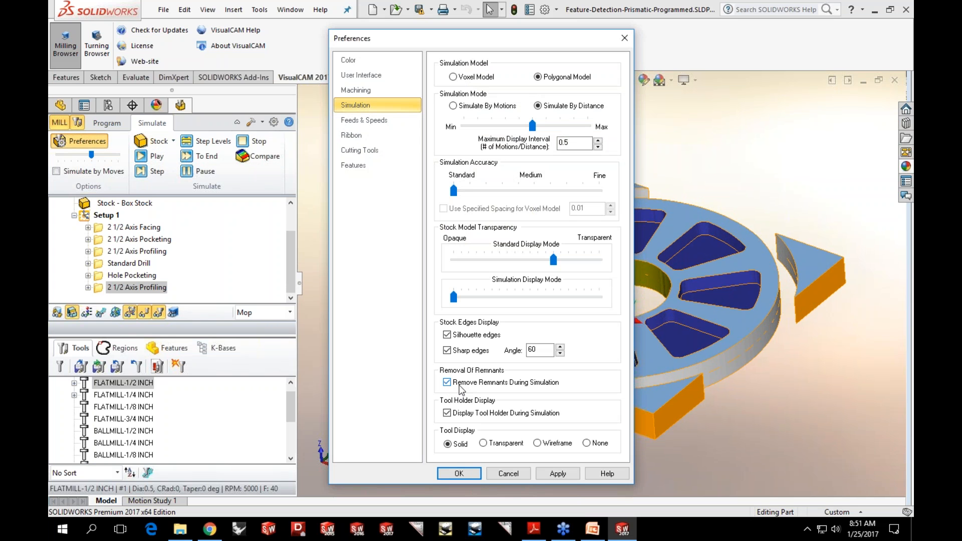
{"action": "left_click", "coordinate": [459, 473]}
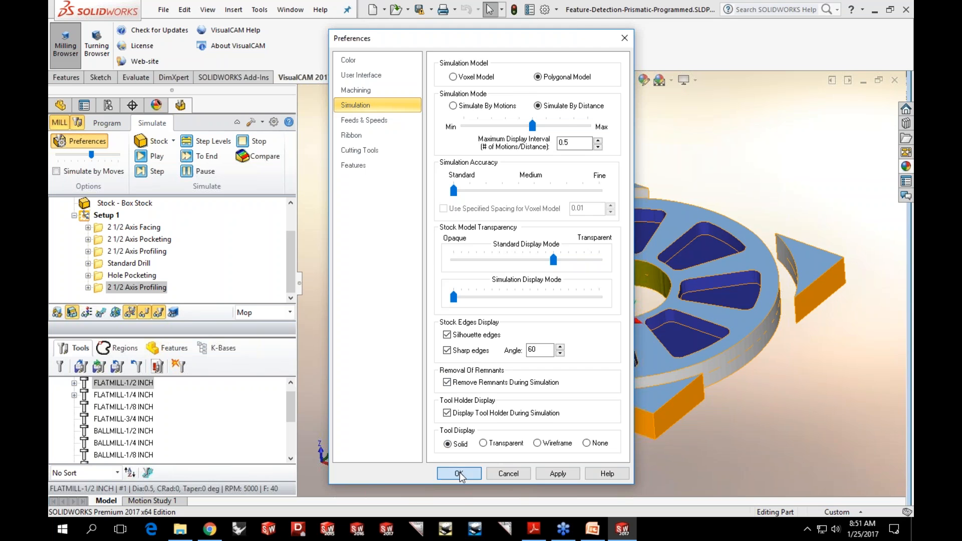
{"action": "left_click", "coordinate": [148, 159]}
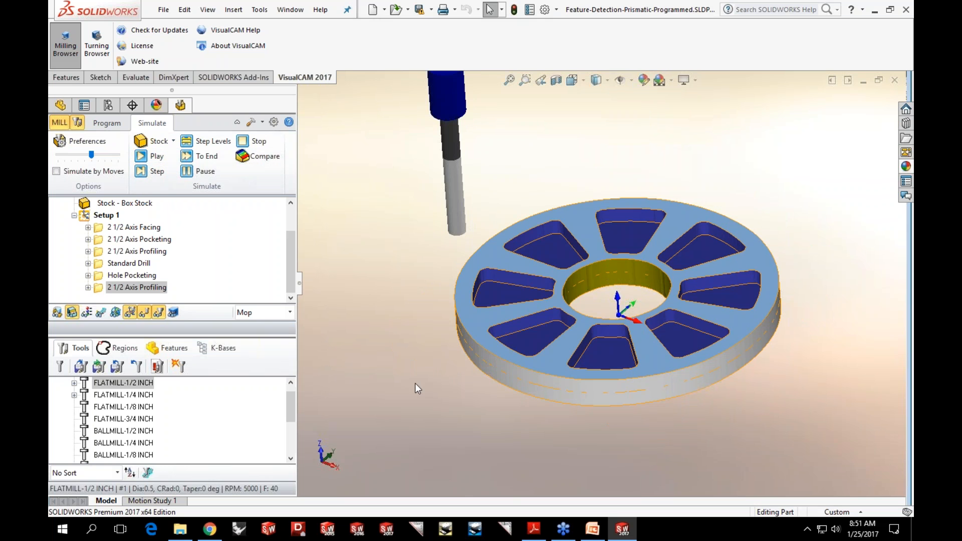
{"action": "middle_click_drag", "start_coordinate": [423, 374], "coordinate": [424, 354]}
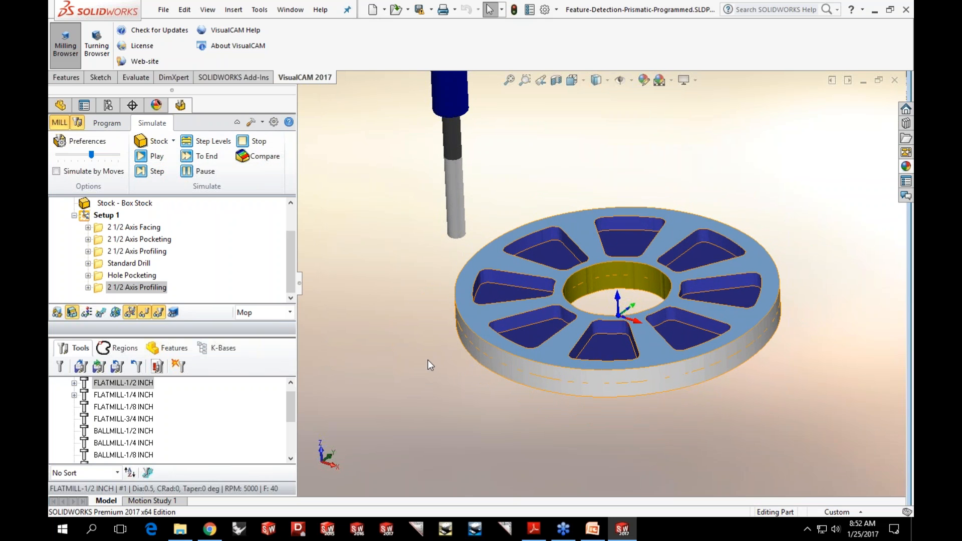
- Enlarge the machining job list to show every operation, and hide the stock in programming mode
{"action": "left_click_drag", "start_coordinate": [293, 242], "coordinate": [291, 212]}
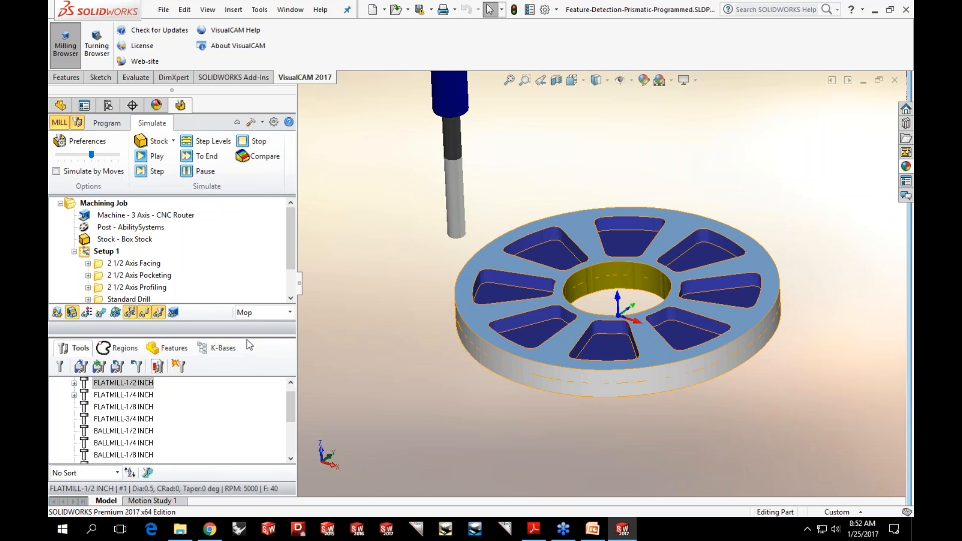
{"action": "left_click_drag", "start_coordinate": [248, 337], "coordinate": [248, 369]}
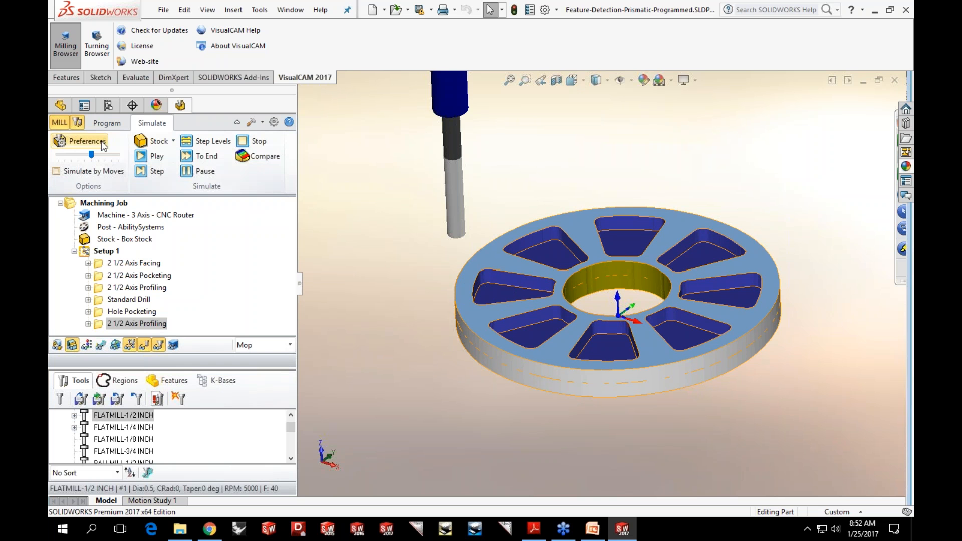
{"action": "left_click", "coordinate": [106, 124]}
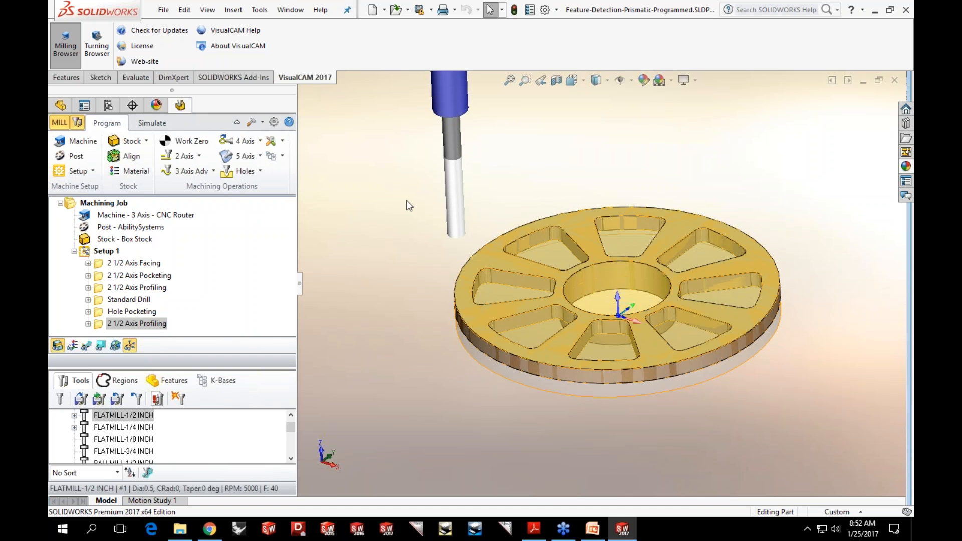
{"action": "left_click", "coordinate": [57, 345]}
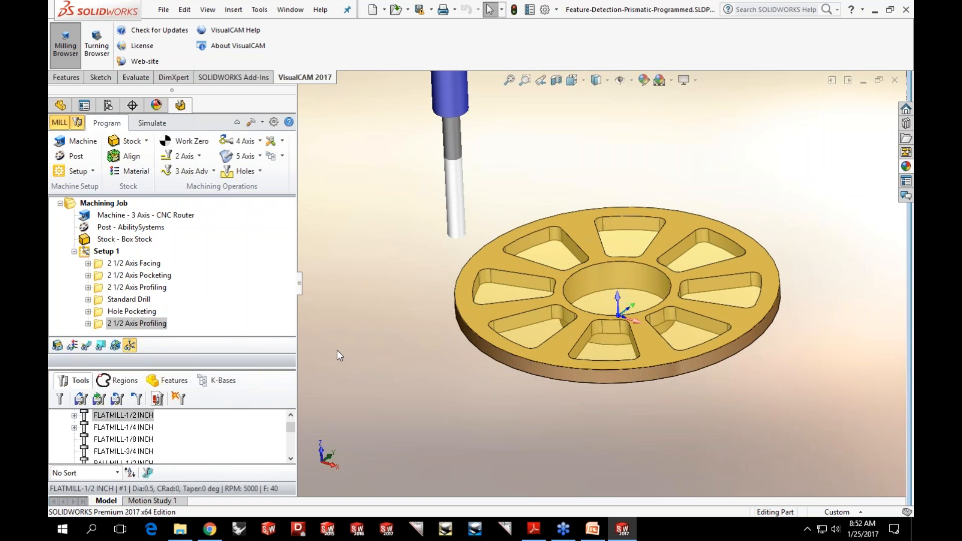
- Load the CNC Router machine tool definition from file in the machine setup
{"action": "left_click", "coordinate": [81, 143]}
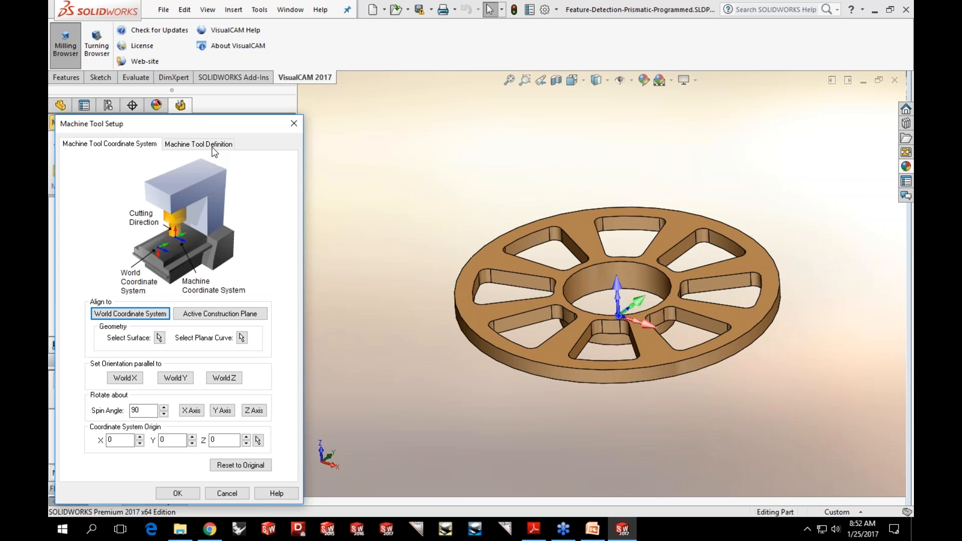
{"action": "left_click", "coordinate": [185, 146]}
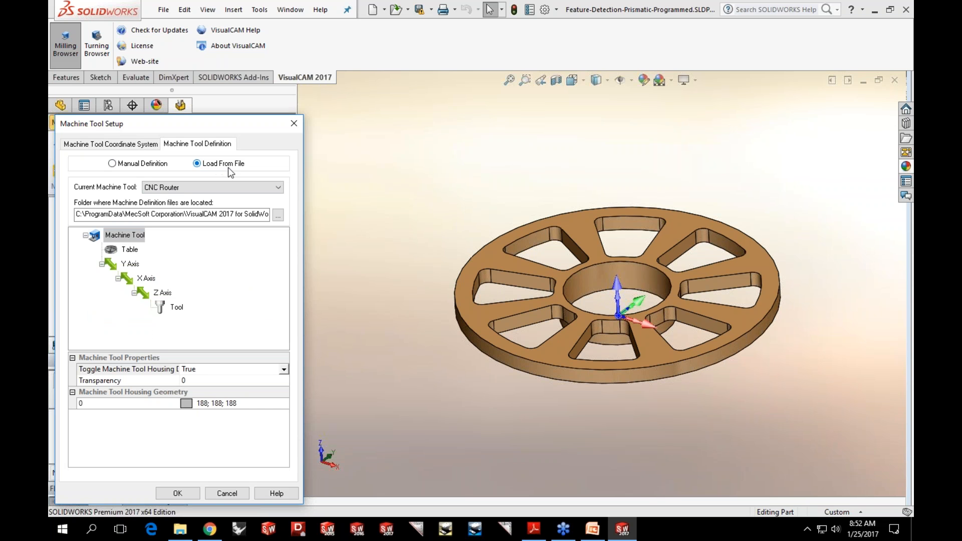
{"action": "left_click", "coordinate": [272, 187]}
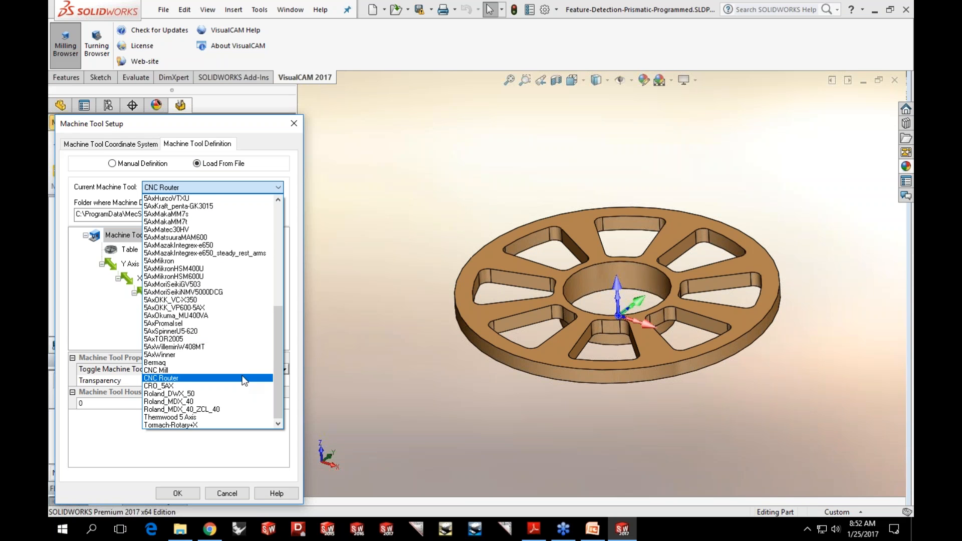
{"action": "left_click", "coordinate": [177, 378]}
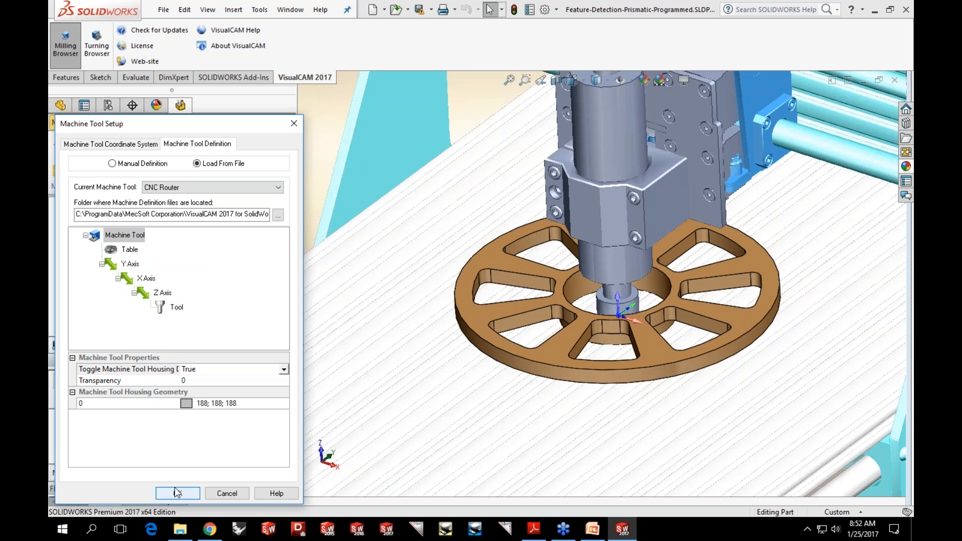
{"action": "left_click", "coordinate": [177, 493]}
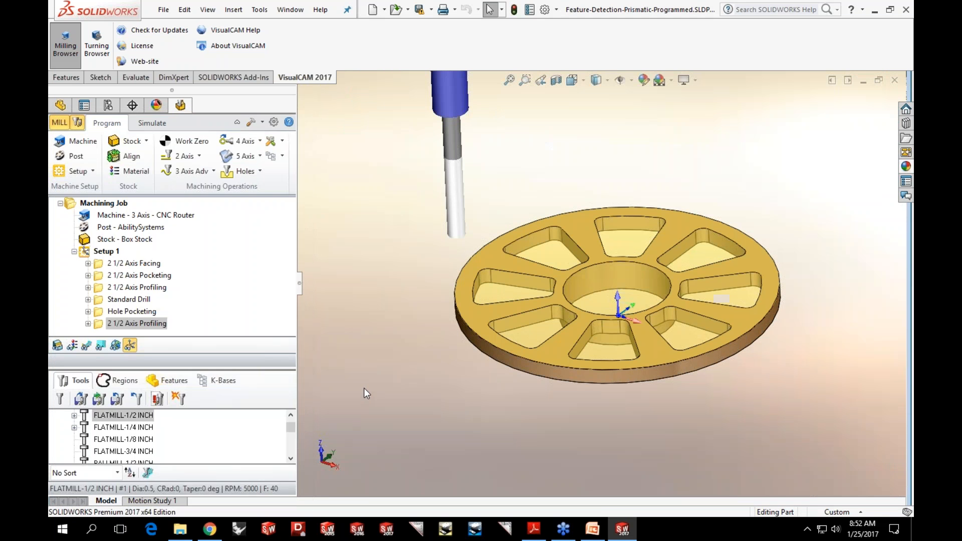
- Show the machine tool in simulation mode, simulate Setup 1 on the CNC Router, and view the whole machine
{"action": "left_click", "coordinate": [149, 128]}
{"action": "left_click", "coordinate": [132, 215]}
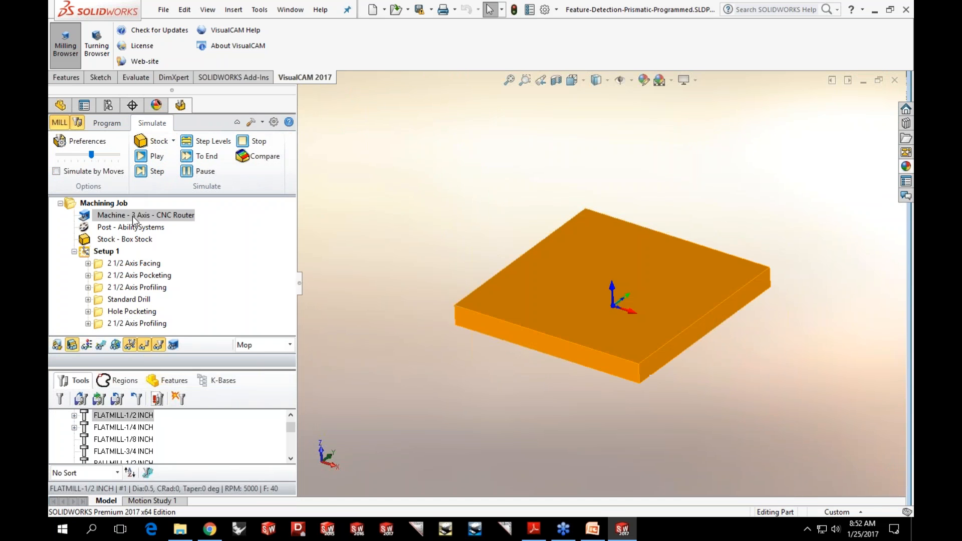
{"action": "left_click", "coordinate": [173, 345]}
{"action": "left_click", "coordinate": [105, 252]}
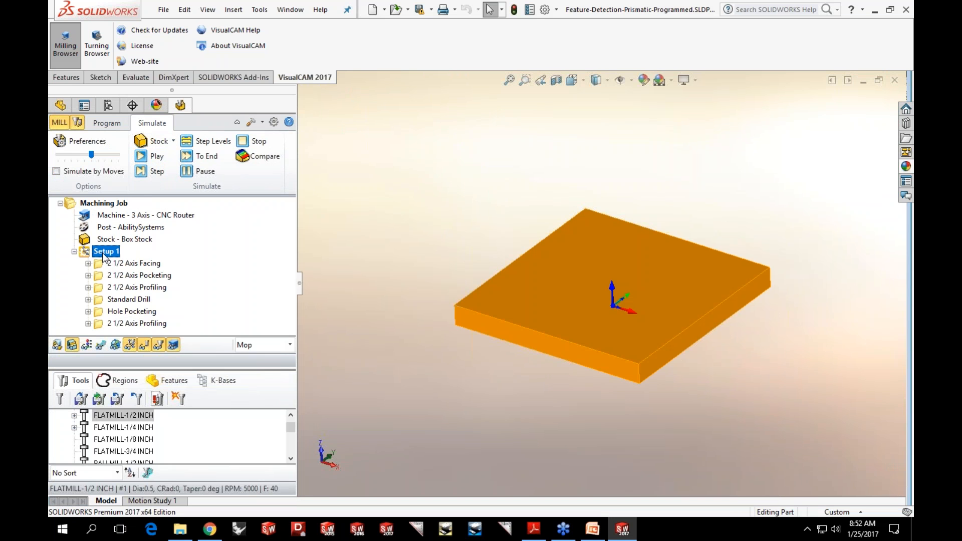
{"action": "left_click", "coordinate": [143, 159]}
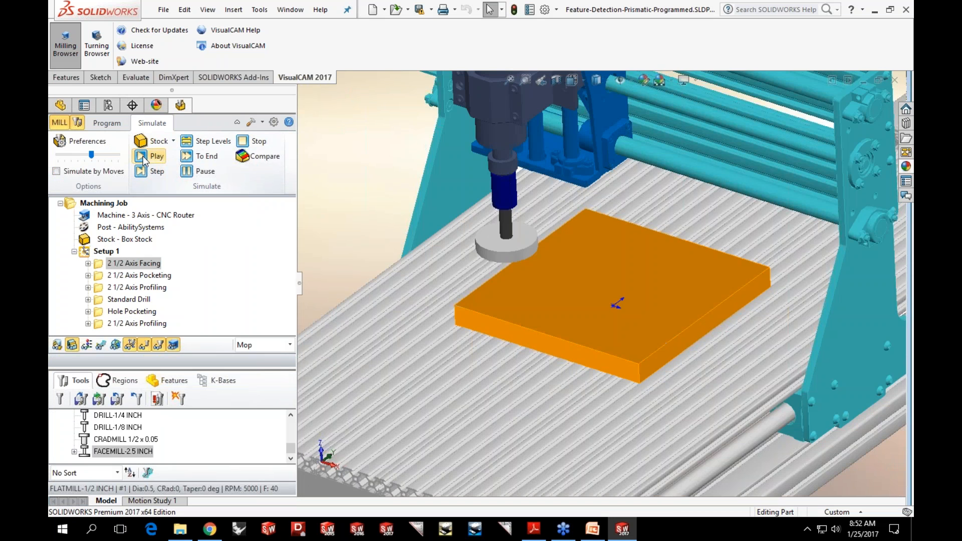
{"action": "scroll", "coordinate": [482, 289], "scroll_direction": "down", "scroll_amount": 4}
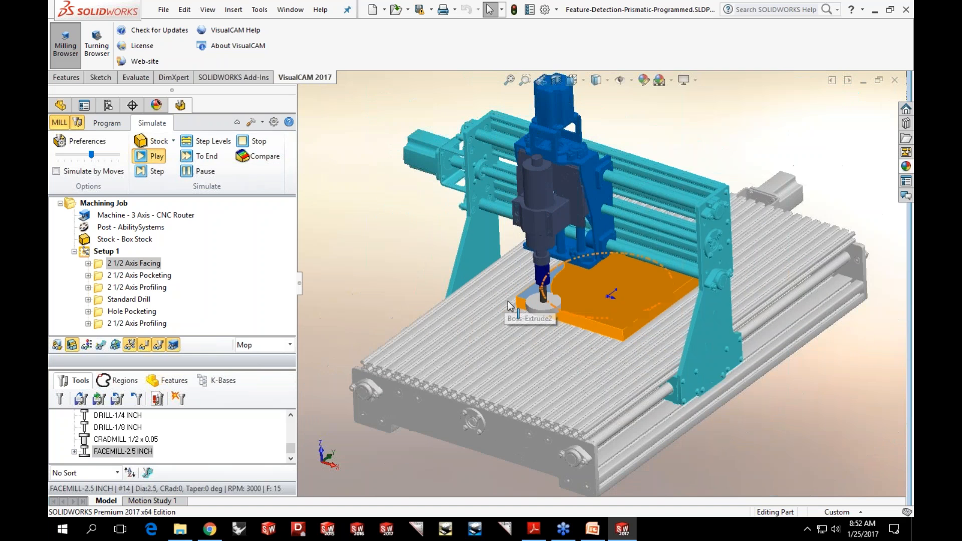
{"action": "middle_click_drag", "start_coordinate": [555, 369], "coordinate": [762, 457]}
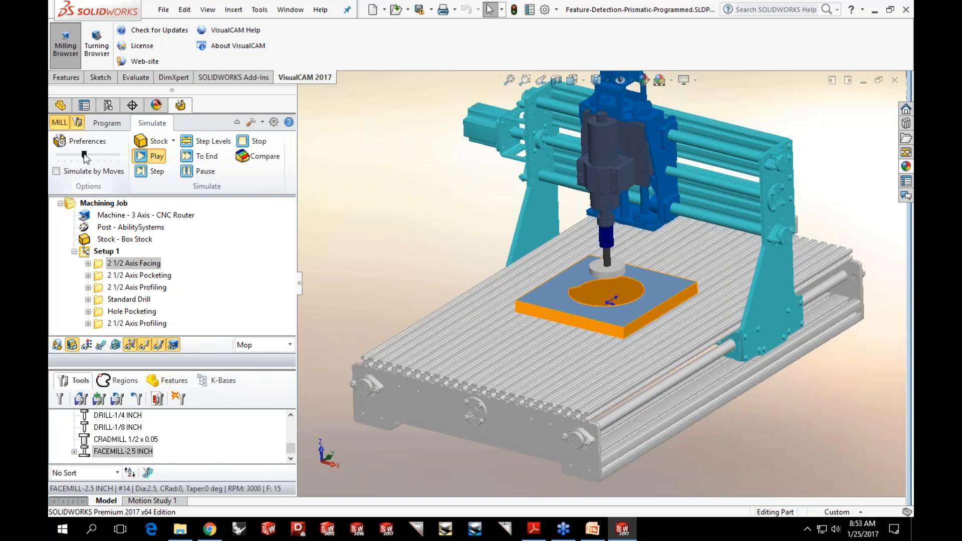
- Speed up the running CNC Router simulation to maximum, zoom in on the stock, and pause during the Hole Pocketing operation
{"action": "left_click_drag", "start_coordinate": [89, 156], "coordinate": [112, 155]}
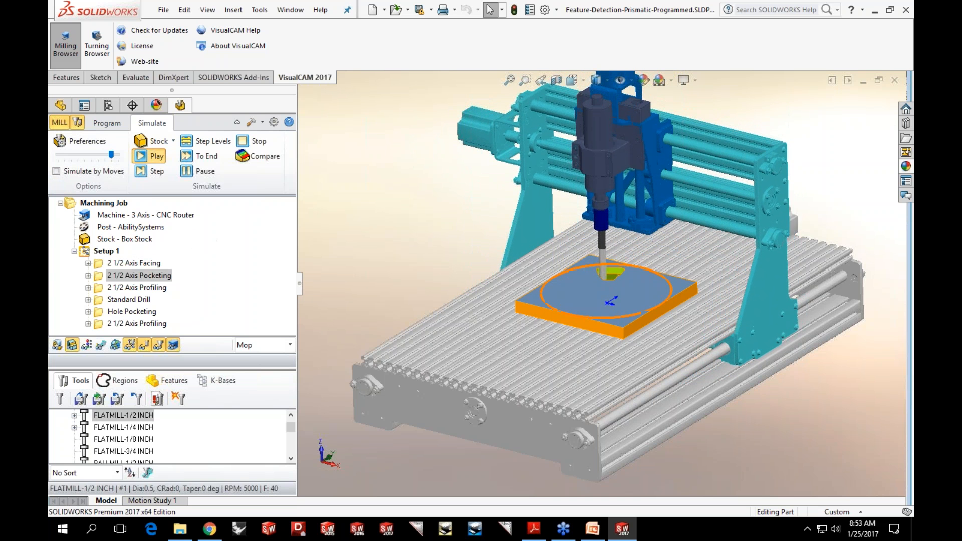
{"action": "scroll", "coordinate": [626, 300], "scroll_direction": "down", "scroll_amount": 3}
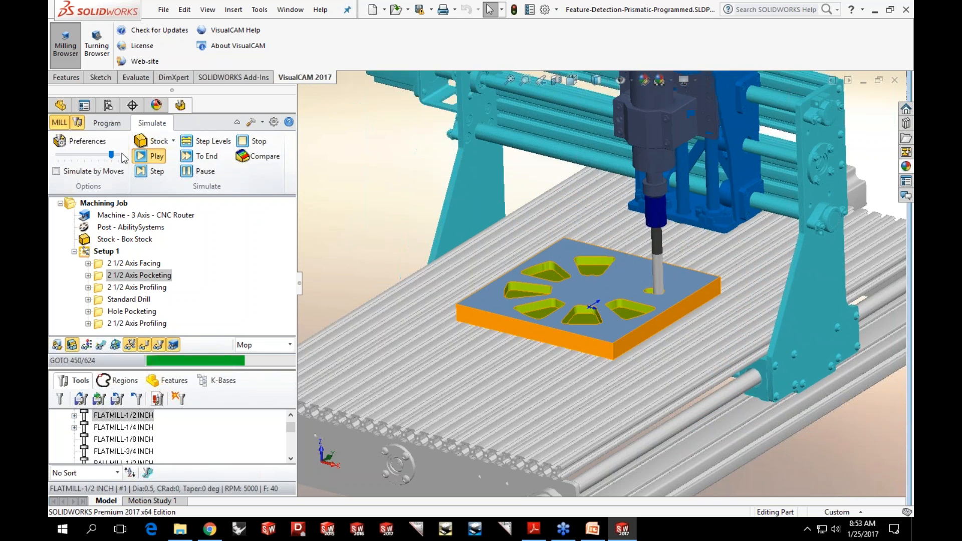
{"action": "left_click_drag", "start_coordinate": [112, 155], "coordinate": [119, 155]}
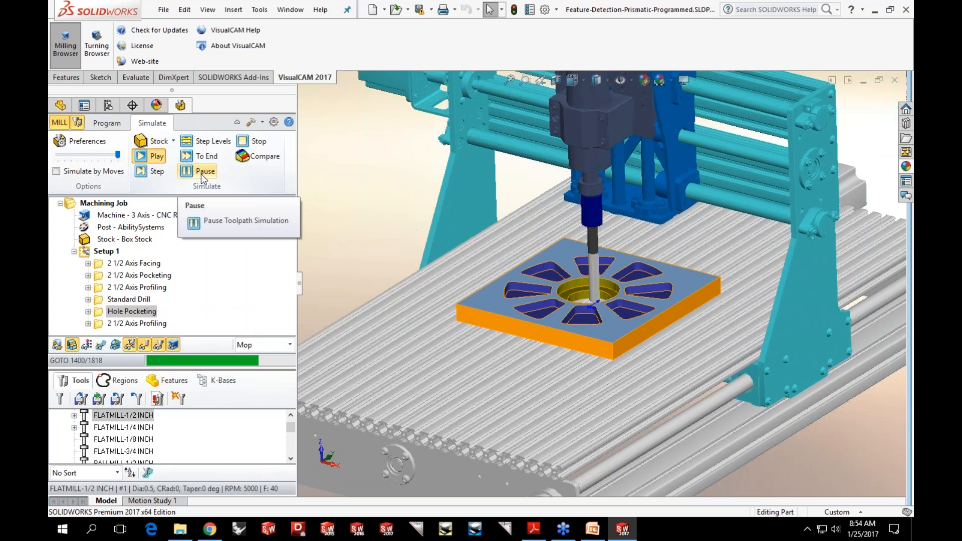
{"action": "left_click", "coordinate": [201, 173]}
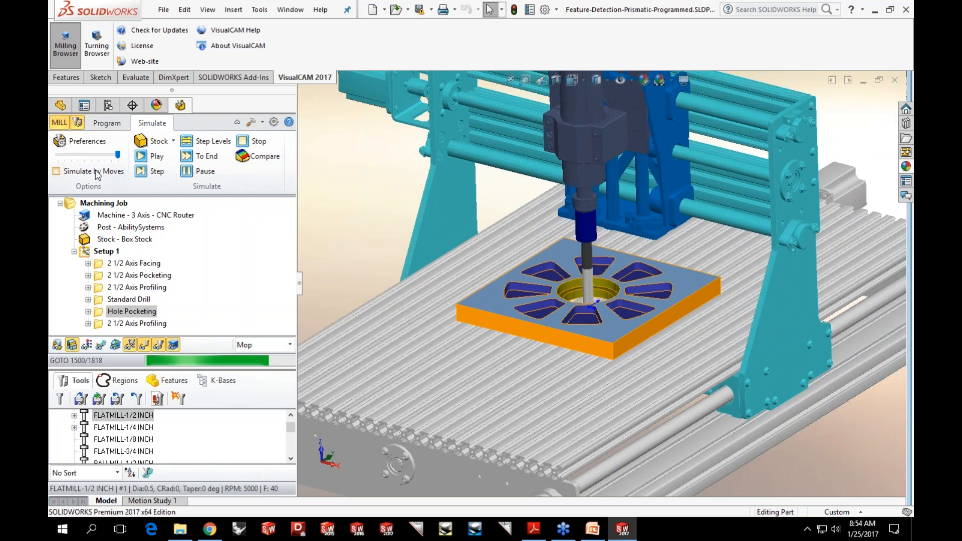
- Change the Standard Drill operation's drill type to Deep Drill and regenerate its toolpath
{"action": "left_click", "coordinate": [106, 125]}
{"action": "left_click", "coordinate": [108, 300]}
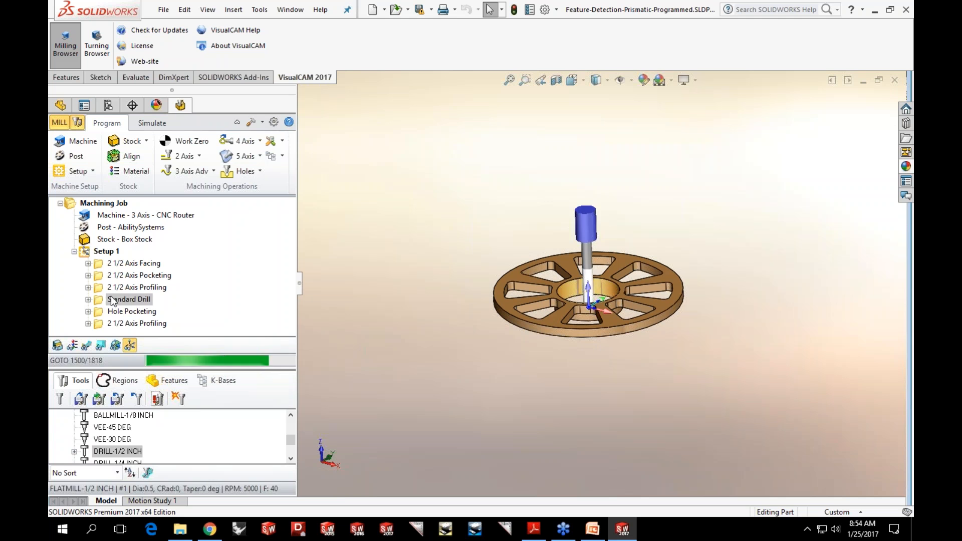
{"action": "double_click", "coordinate": [98, 301]}
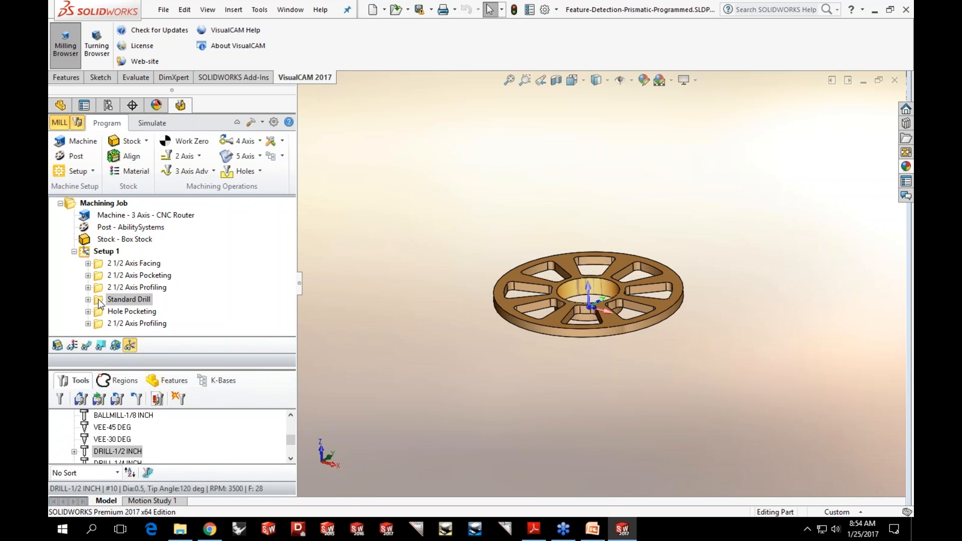
{"action": "left_click", "coordinate": [255, 143]}
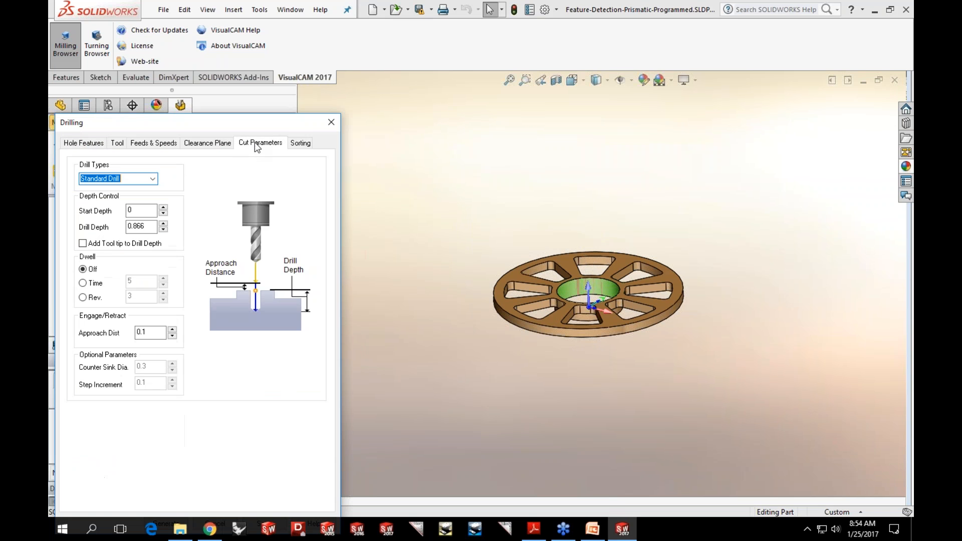
{"action": "left_click", "coordinate": [152, 179]}
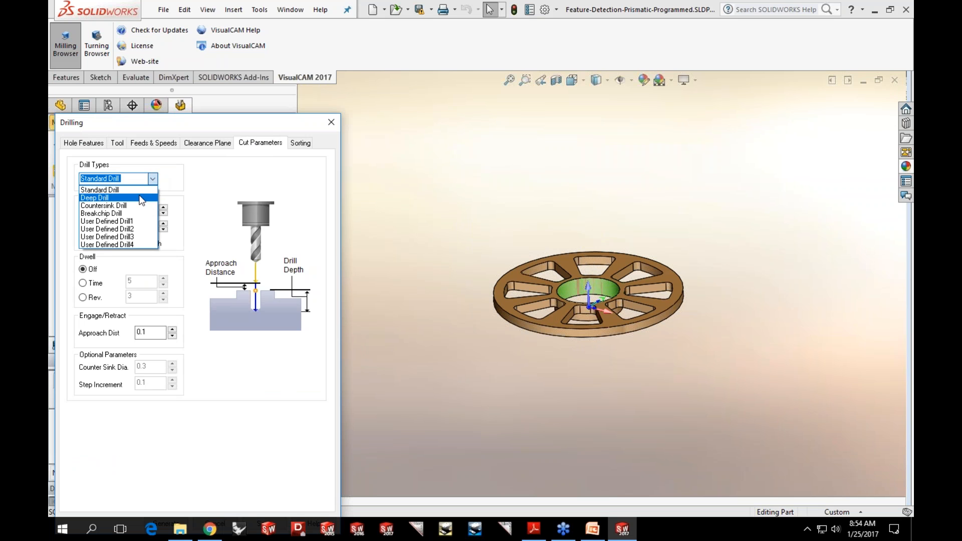
{"action": "left_click", "coordinate": [142, 198]}
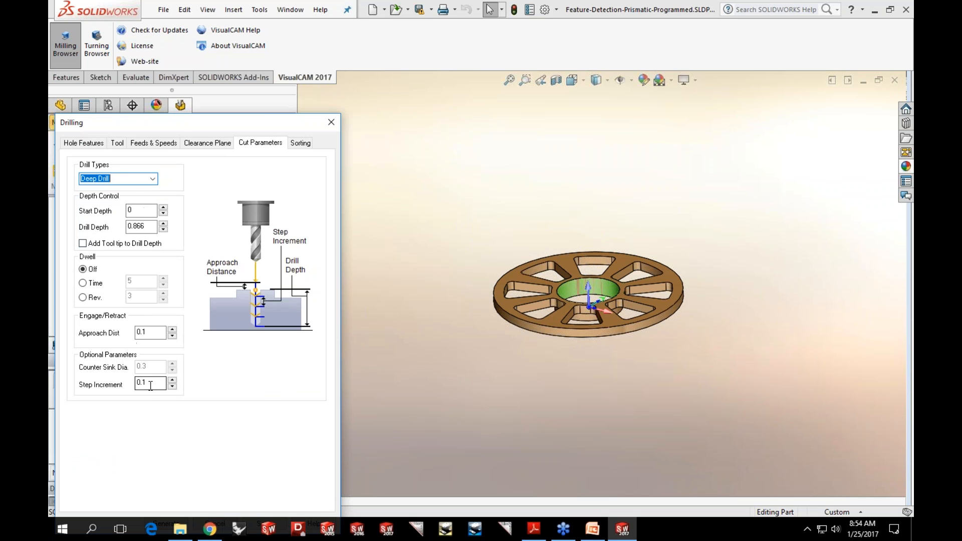
{"action": "left_click_drag", "start_coordinate": [178, 122], "coordinate": [201, 85]}
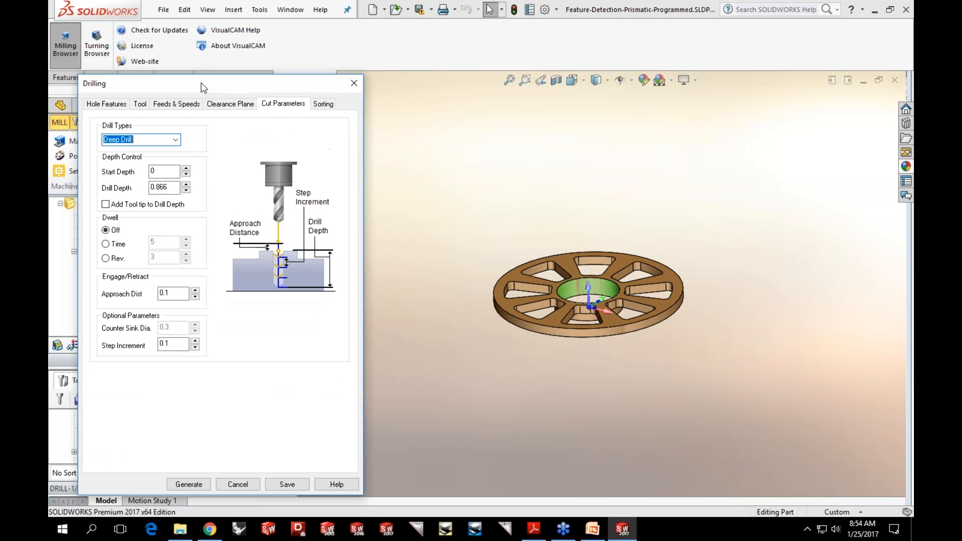
{"action": "left_click", "coordinate": [186, 482]}
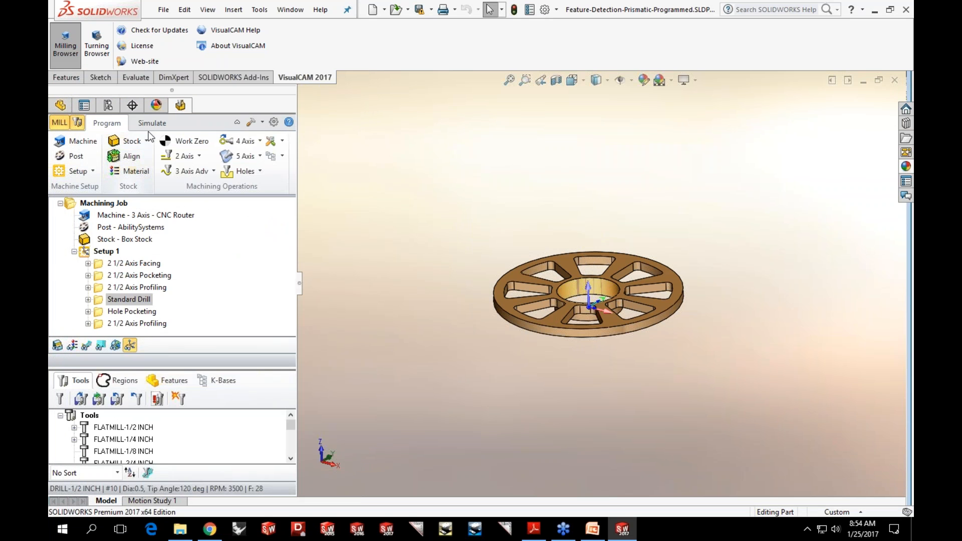
- Simulate the drilling operation and the remaining operations on the machine, raising the simulation speed to maximum during the last 2 1/2 Axis Profiling
{"action": "left_click", "coordinate": [151, 125]}
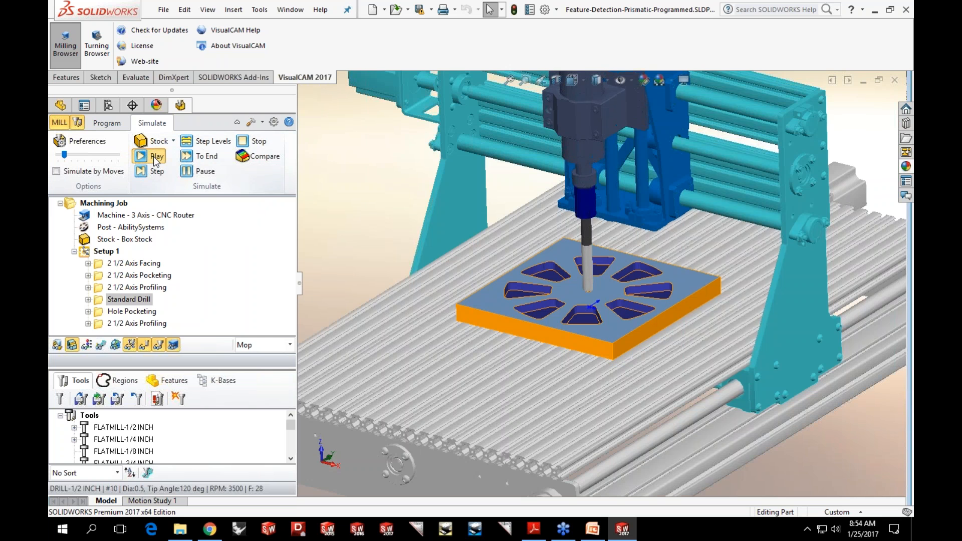
{"action": "left_click", "coordinate": [156, 159]}
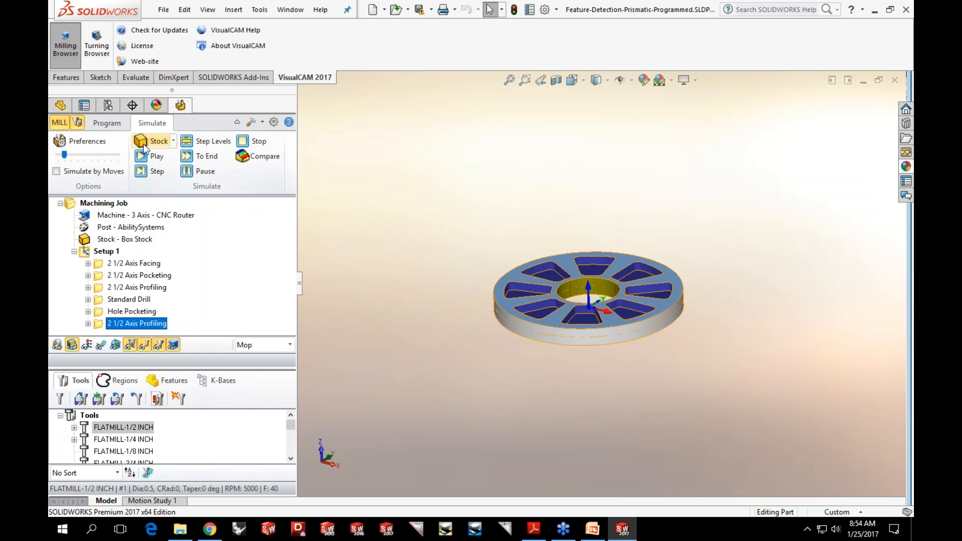
{"action": "left_click", "coordinate": [145, 155]}
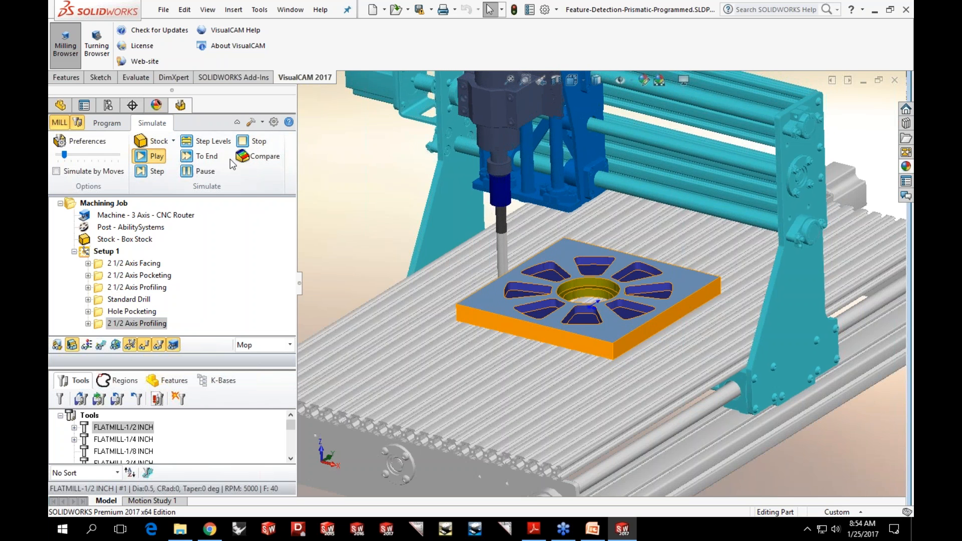
{"action": "left_click_drag", "start_coordinate": [66, 155], "coordinate": [99, 155]}
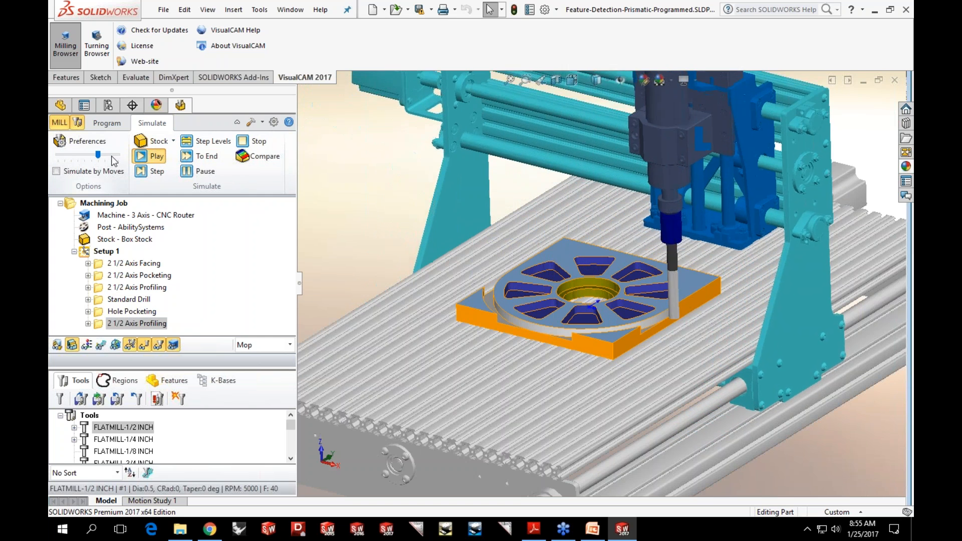
{"action": "left_click_drag", "start_coordinate": [105, 155], "coordinate": [118, 155]}
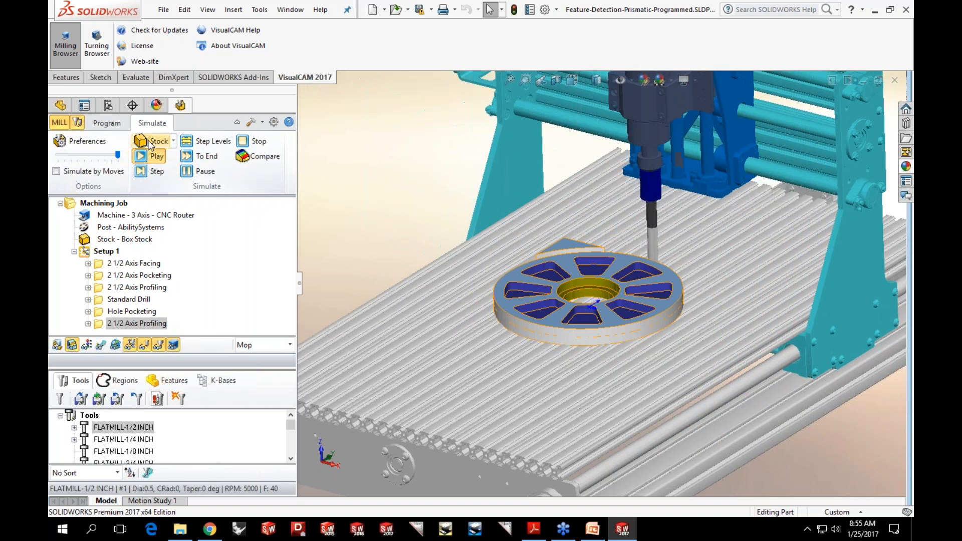
- Close the current part without saving and open the part 4Ax_DriveSurfaceMachining.SLDPRT
{"action": "left_click", "coordinate": [107, 123]}
{"action": "left_click", "coordinate": [125, 204]}
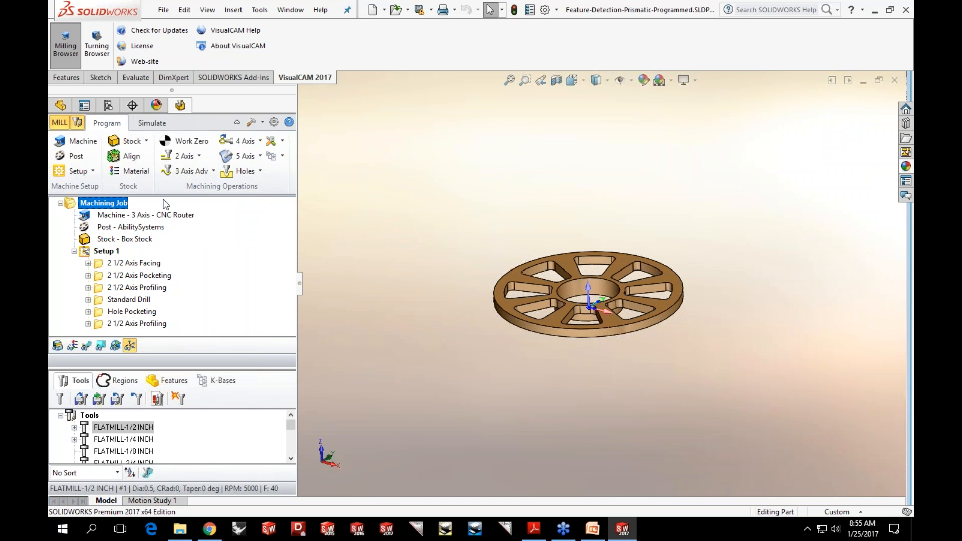
{"action": "left_click", "coordinate": [895, 81]}
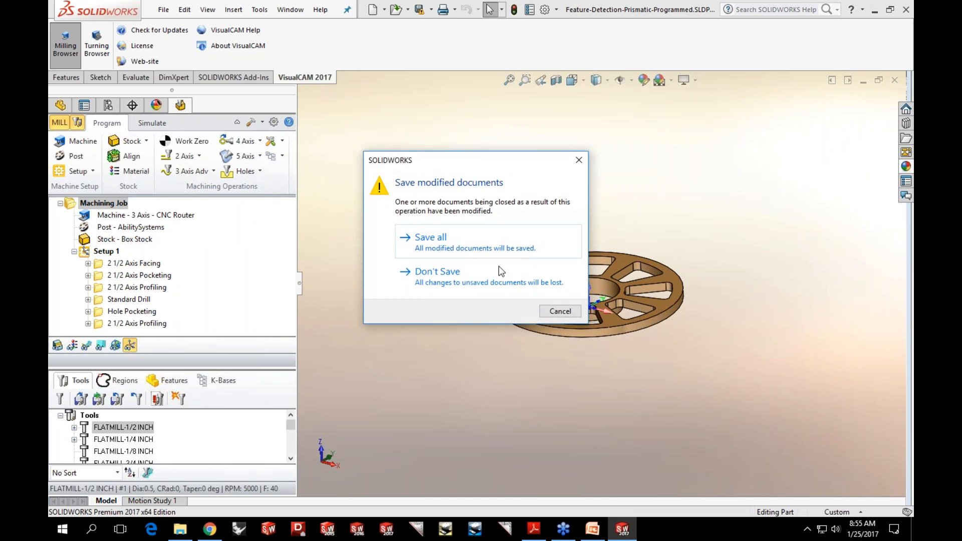
{"action": "left_click", "coordinate": [498, 276]}
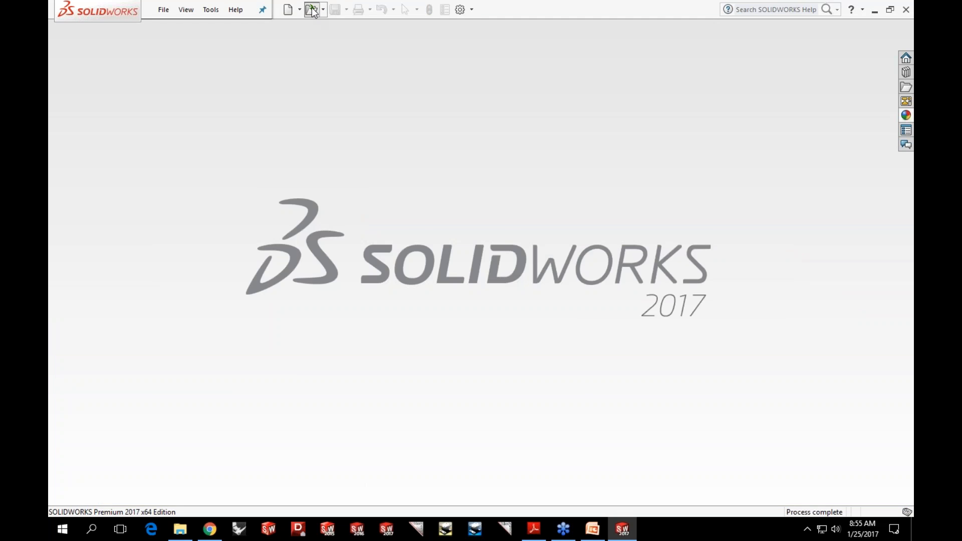
{"action": "left_click", "coordinate": [311, 10]}
{"action": "left_click", "coordinate": [510, 144]}
{"action": "left_click", "coordinate": [614, 388]}
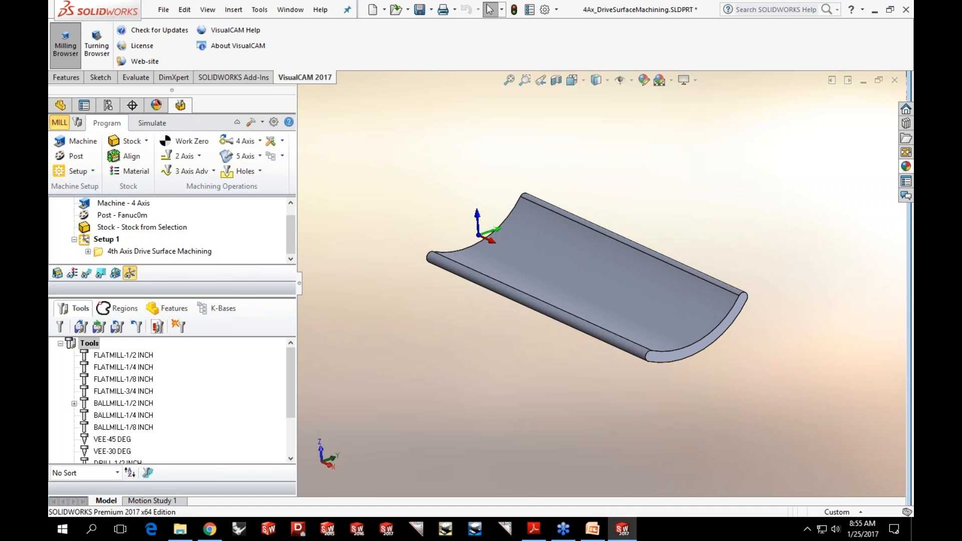
- Enlarge the machining job list, load the Tormach-Rotary+X machine tool definition from file, and view the whole machine
{"action": "left_click_drag", "start_coordinate": [235, 297], "coordinate": [233, 375]}
{"action": "left_click", "coordinate": [80, 141]}
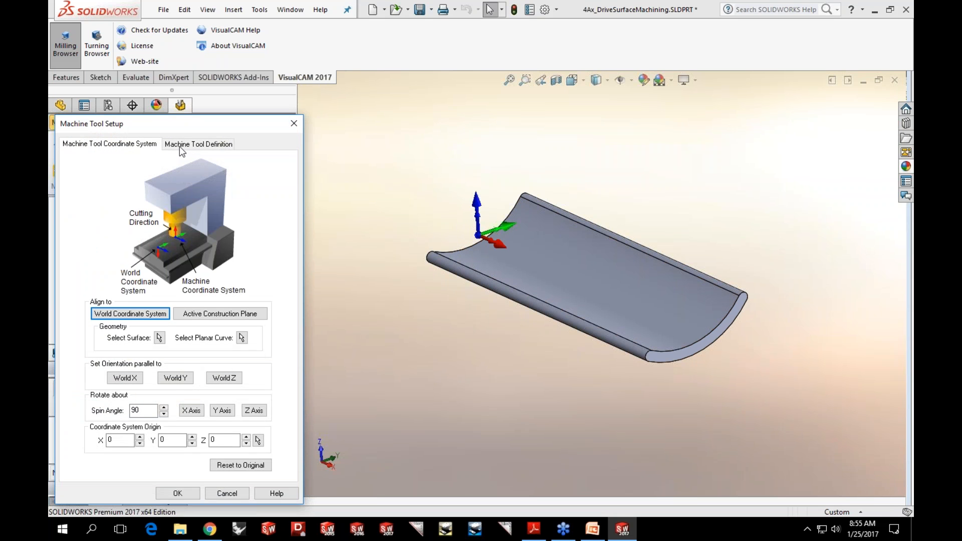
{"action": "left_click", "coordinate": [179, 147]}
{"action": "left_click", "coordinate": [213, 165]}
{"action": "left_click", "coordinate": [222, 187]}
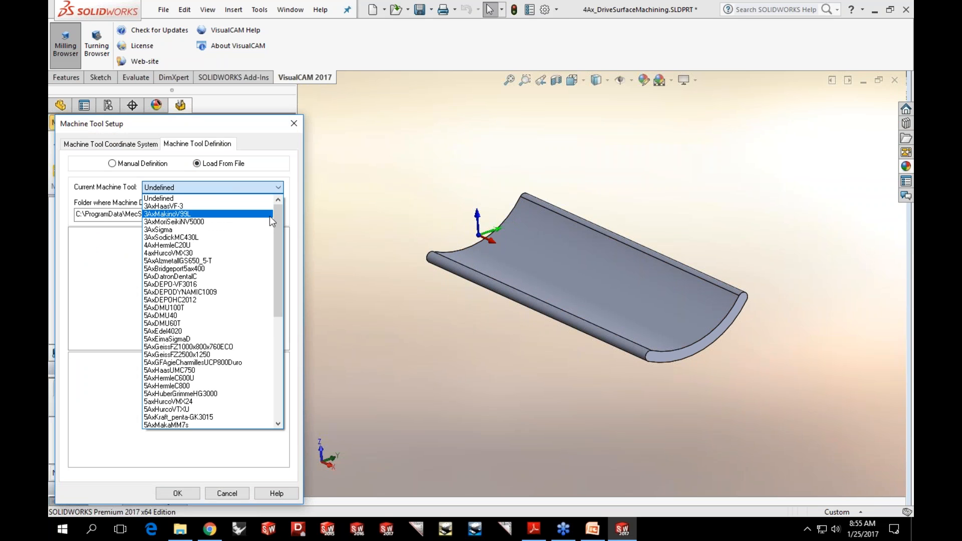
{"action": "left_click_drag", "start_coordinate": [275, 222], "coordinate": [278, 344]}
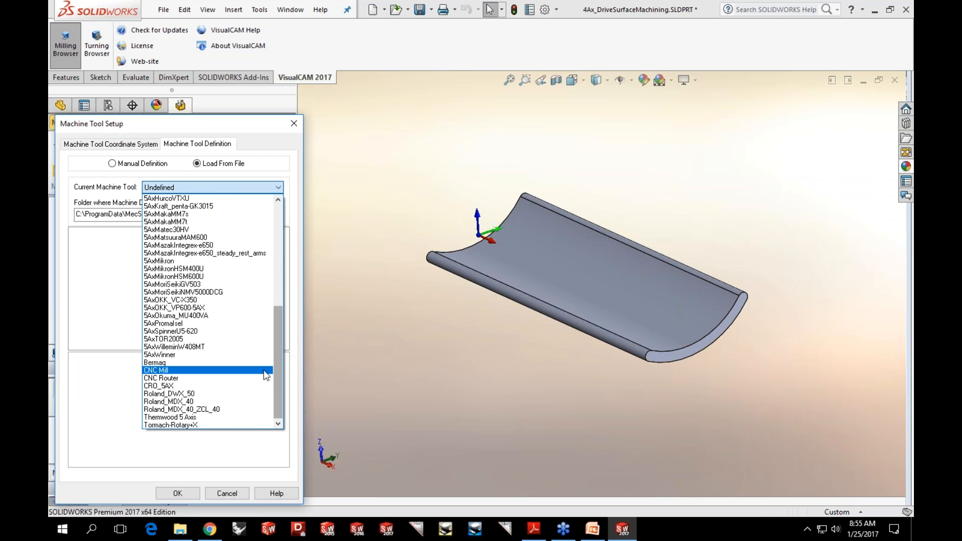
{"action": "left_click", "coordinate": [239, 425]}
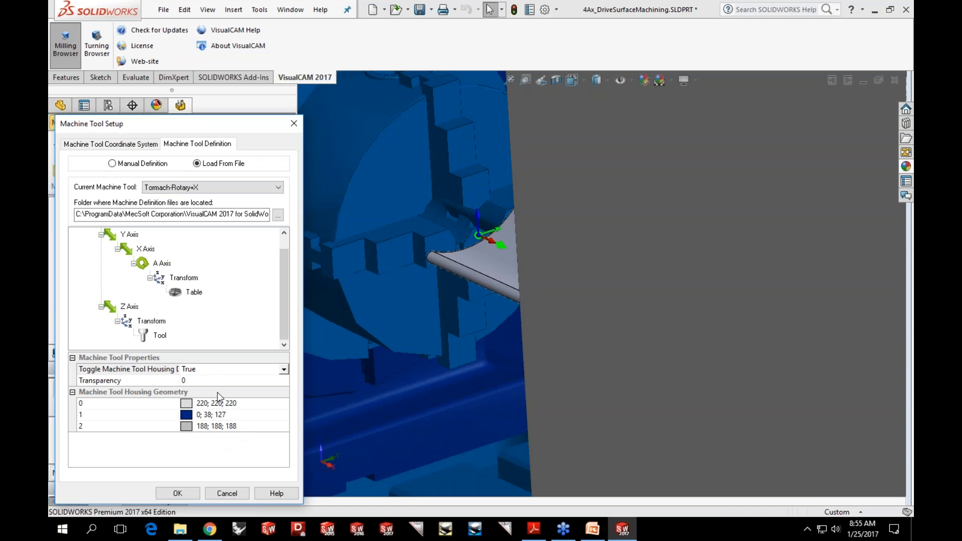
{"action": "scroll", "coordinate": [545, 395], "scroll_direction": "down", "scroll_amount": 4}
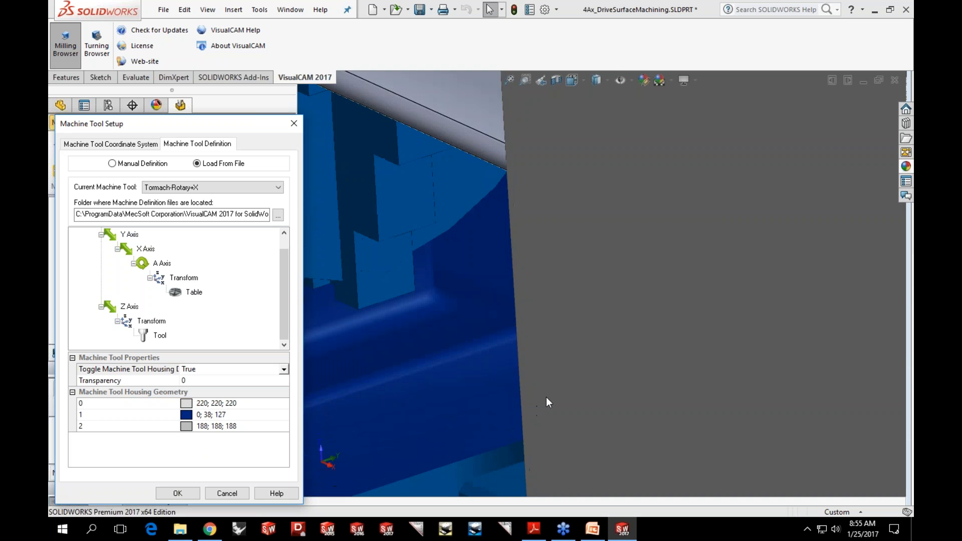
{"action": "scroll", "coordinate": [545, 396], "scroll_direction": "up", "scroll_amount": 10}
{"action": "scroll", "coordinate": [536, 383], "scroll_direction": "up", "scroll_amount": 5}
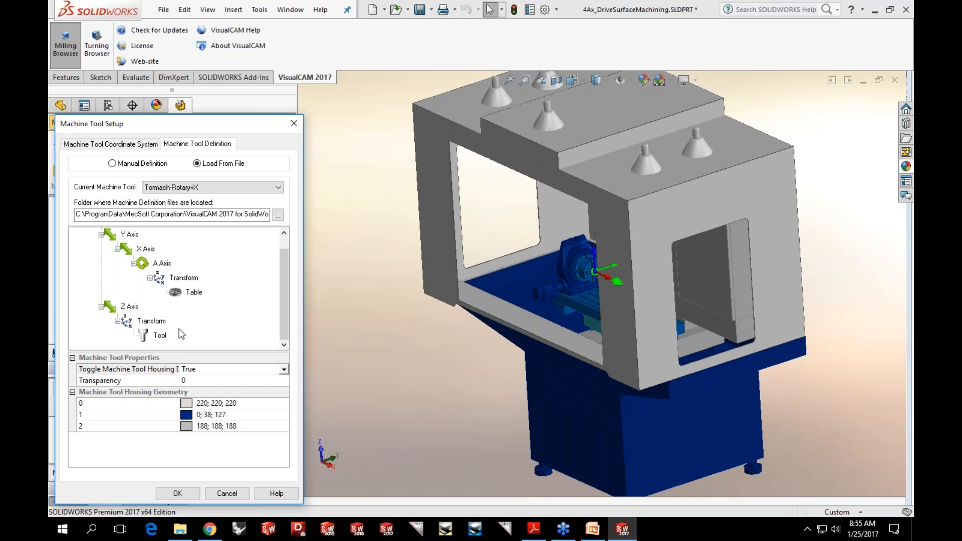
- Turn off the machine tool housing display and accept the machine tool setup
{"action": "left_click", "coordinate": [281, 370]}
{"action": "left_click", "coordinate": [252, 390]}
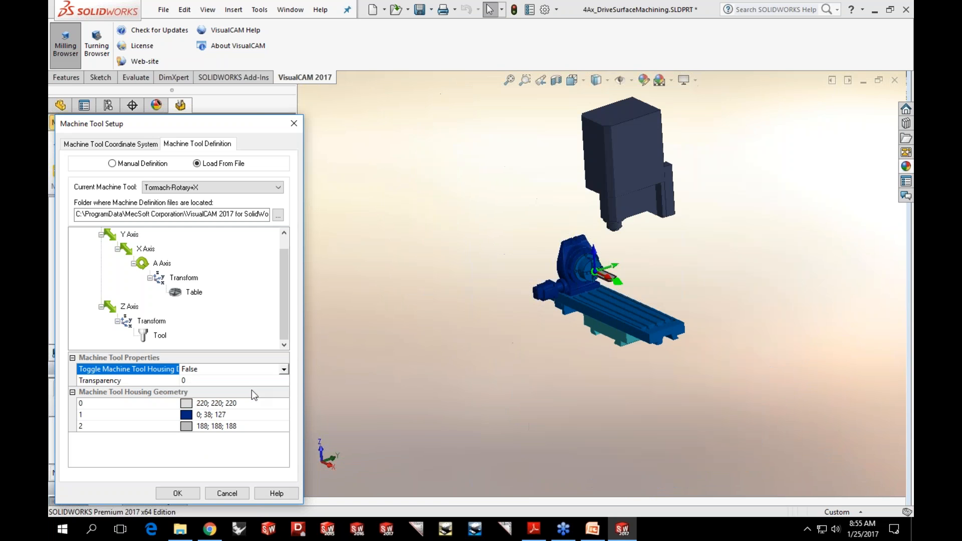
{"action": "left_click", "coordinate": [179, 494]}
- Simulate the 4th Axis Drive Surface Machining operation on the machine, viewing the rotary chuck up close at a reduced simulation speed
{"action": "left_click", "coordinate": [124, 265]}
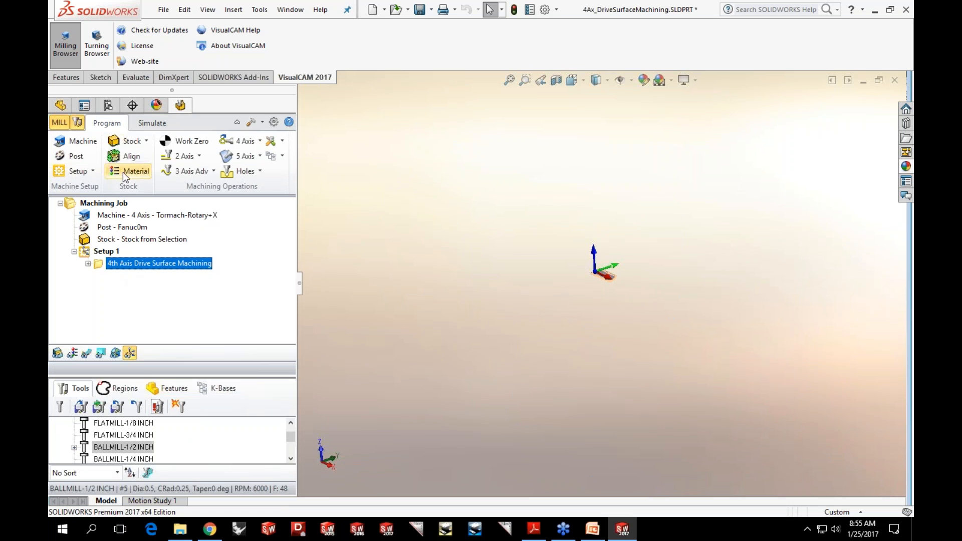
{"action": "left_click", "coordinate": [152, 122]}
{"action": "left_click", "coordinate": [141, 156]}
{"action": "scroll", "coordinate": [618, 271], "scroll_direction": "down", "scroll_amount": 8}
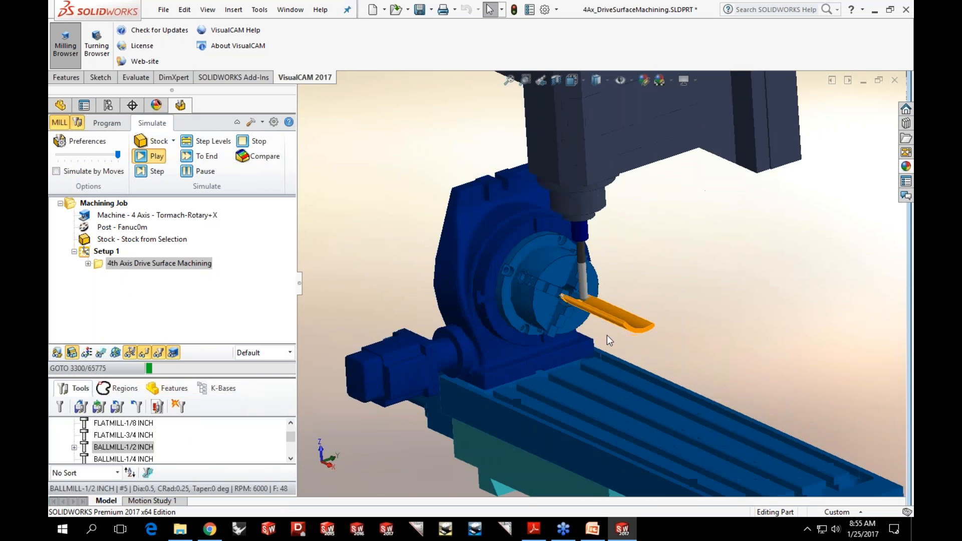
{"action": "scroll", "coordinate": [607, 335], "scroll_direction": "down", "scroll_amount": 5}
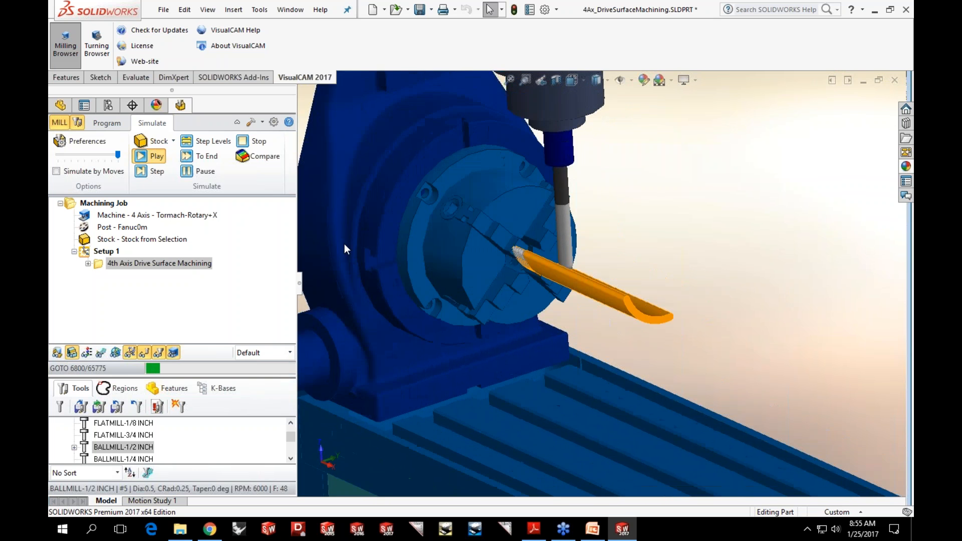
{"action": "left_click_drag", "start_coordinate": [118, 154], "coordinate": [71, 155]}
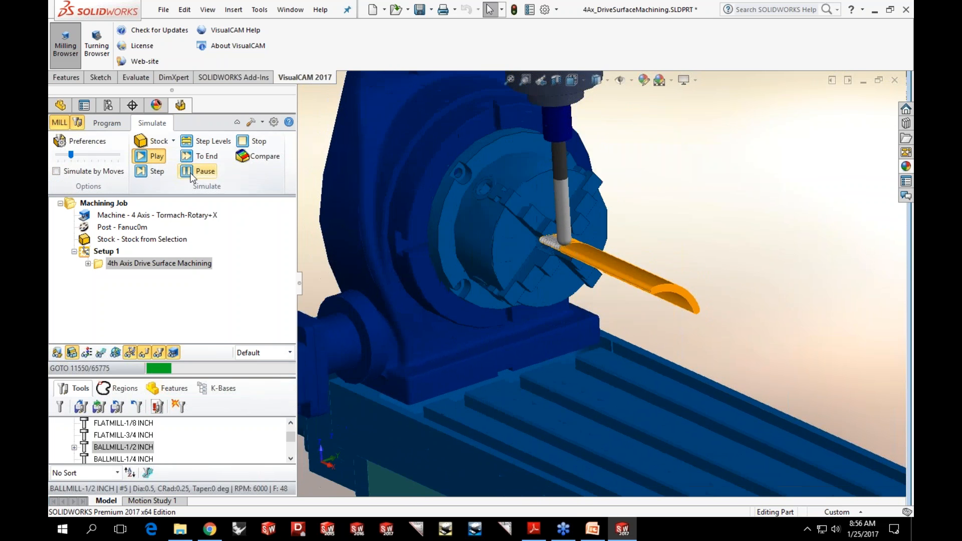
- Turn the machine tool housing display on for the Tormach-Rotary+X and return to simulation mode
{"action": "double_click", "coordinate": [140, 214]}
{"action": "left_click", "coordinate": [205, 145]}
{"action": "left_click", "coordinate": [283, 369]}
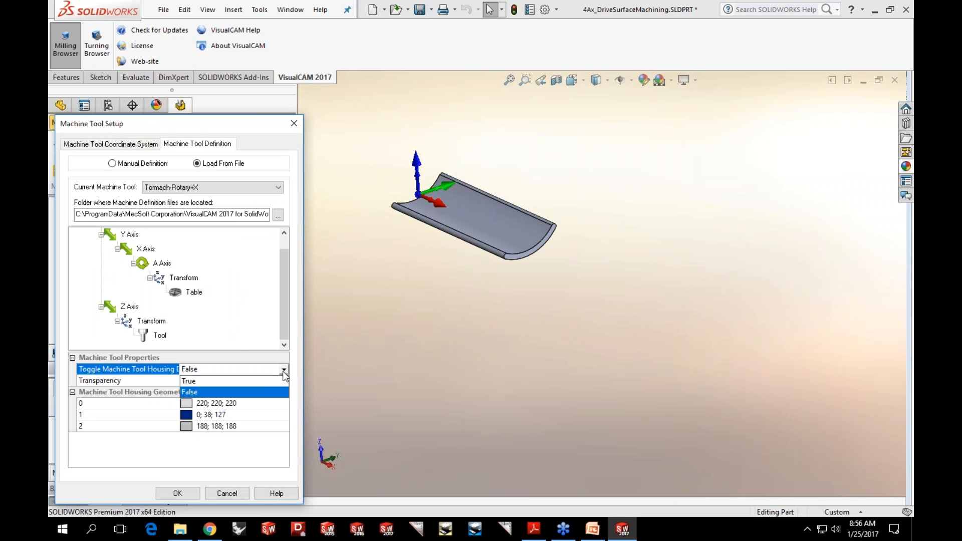
{"action": "left_click", "coordinate": [266, 381]}
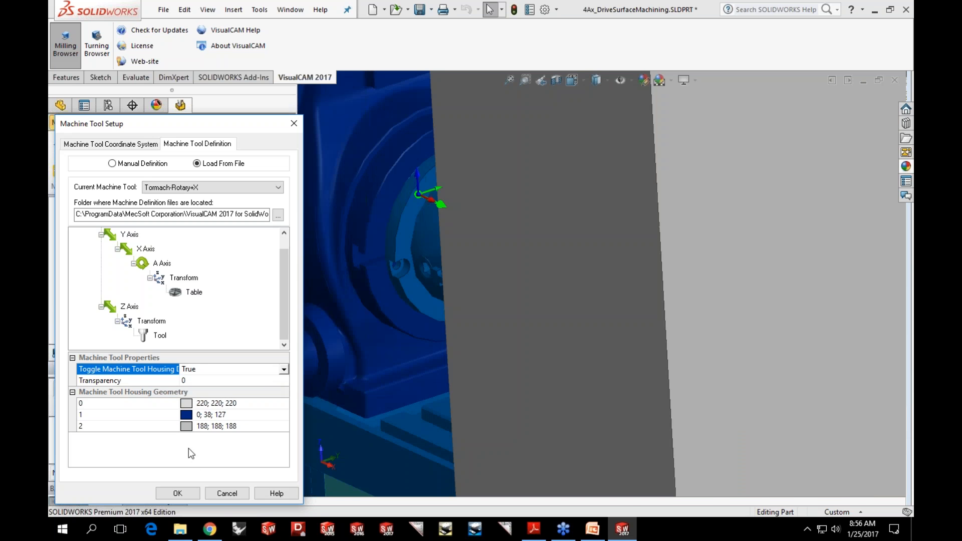
{"action": "left_click", "coordinate": [177, 493]}
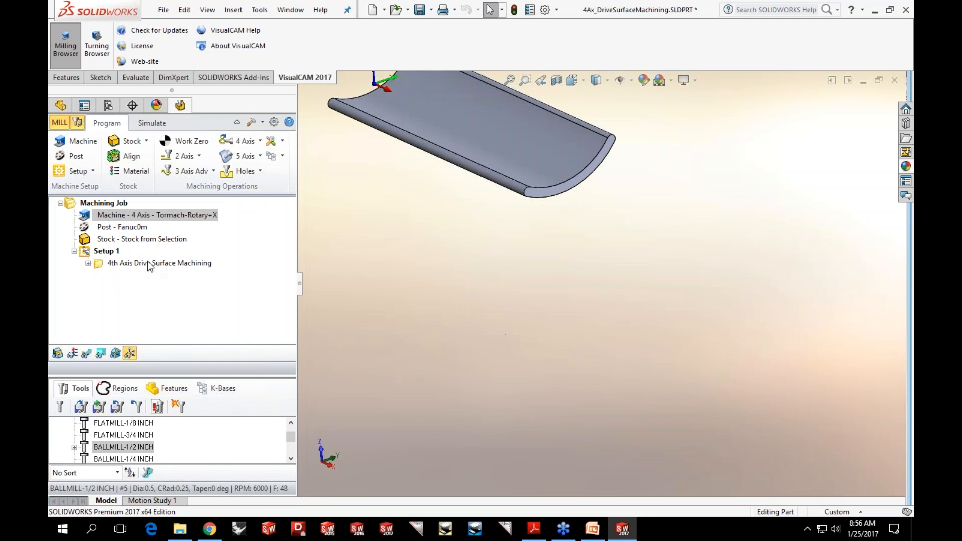
{"action": "left_click", "coordinate": [159, 124]}
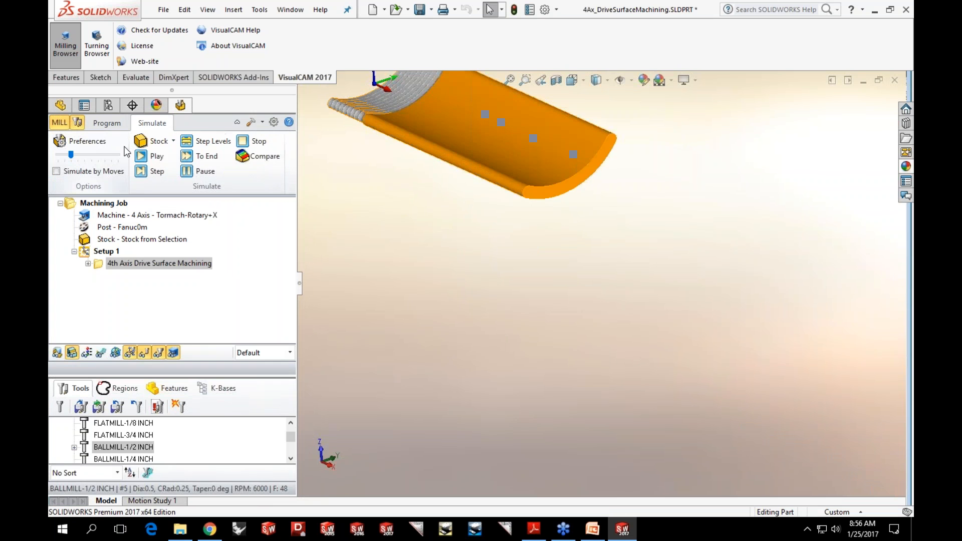
- Play the machine simulation of the 4th Axis Drive Surface Machining operation with the housing displayed, viewing the machine from another angle
{"action": "left_click", "coordinate": [148, 154]}
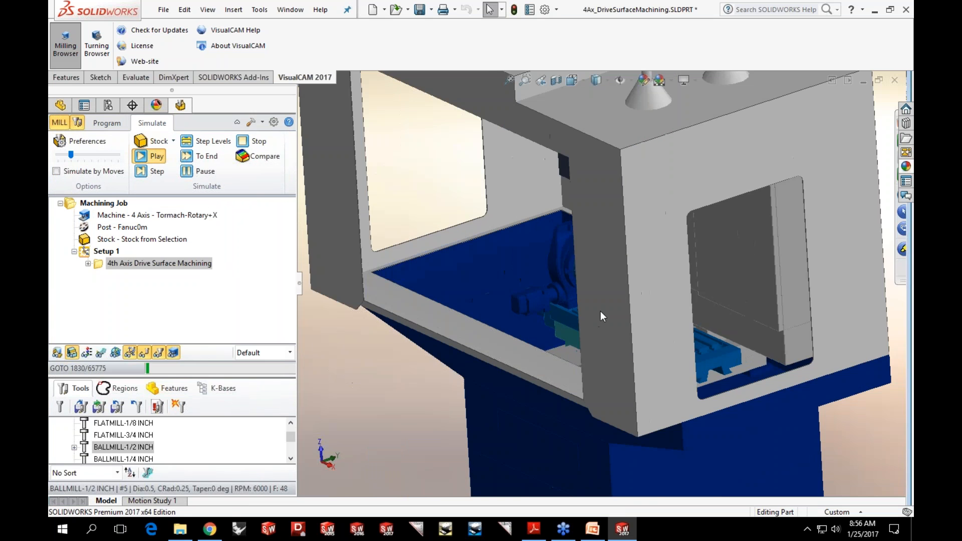
{"action": "right_click_drag", "start_coordinate": [600, 311], "coordinate": [630, 306]}
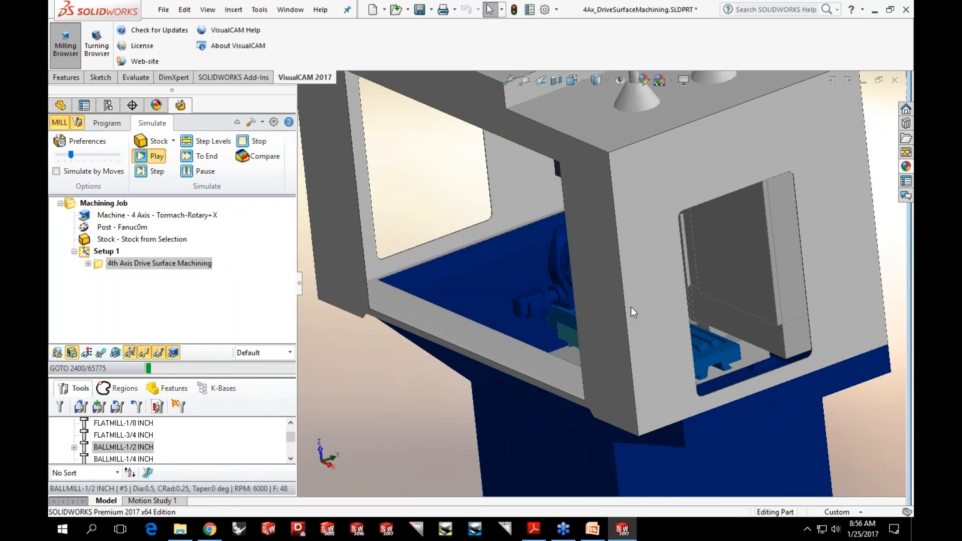
{"action": "right_click", "coordinate": [618, 311]}
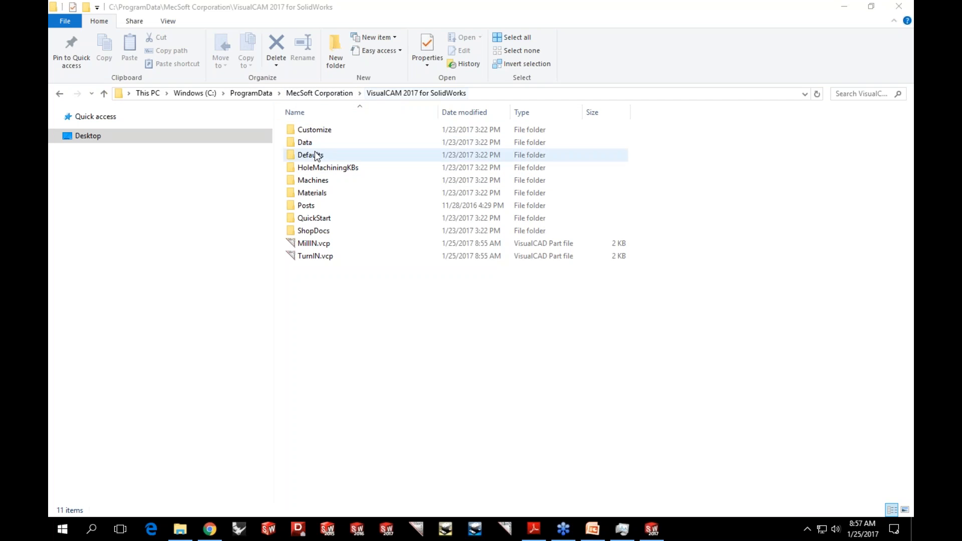
- Browse the machine definitions in the Machines folder of VisualCAM 2017 for SolidWorks and open the CNC Mill folder
{"action": "left_click", "coordinate": [317, 185]}
{"action": "double_click", "coordinate": [316, 182]}
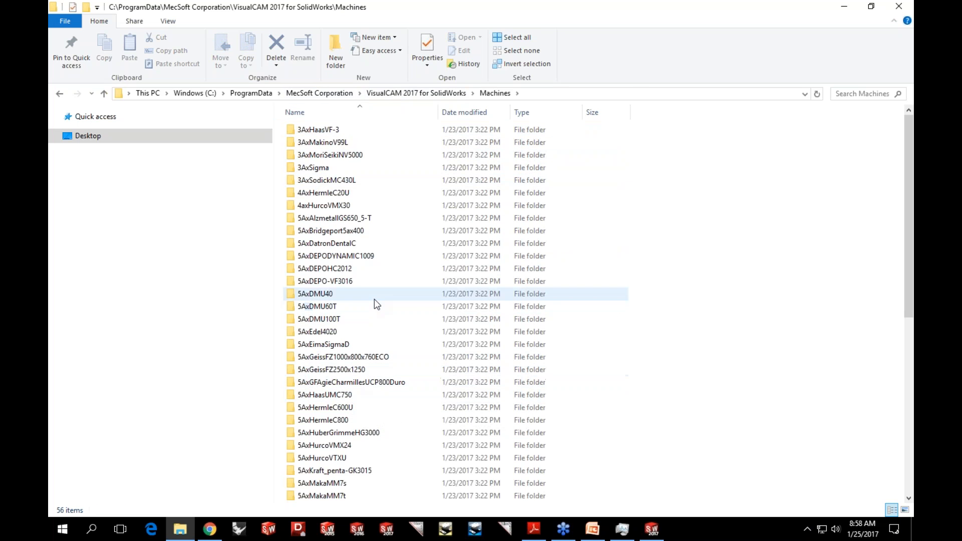
{"action": "scroll", "coordinate": [375, 307], "scroll_direction": "down", "scroll_amount": 2}
{"action": "scroll", "coordinate": [376, 311], "scroll_direction": "down", "scroll_amount": 2}
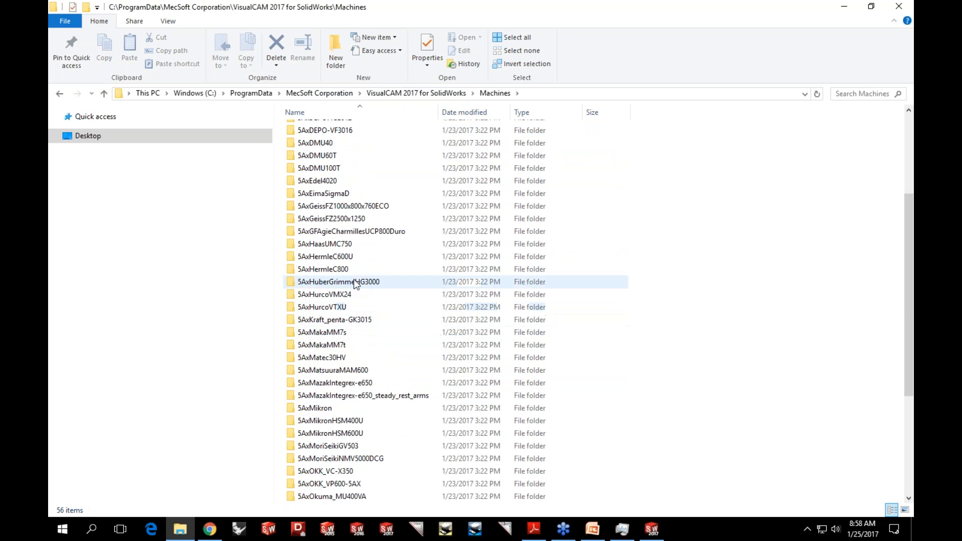
{"action": "scroll", "coordinate": [346, 248], "scroll_direction": "down", "scroll_amount": 5}
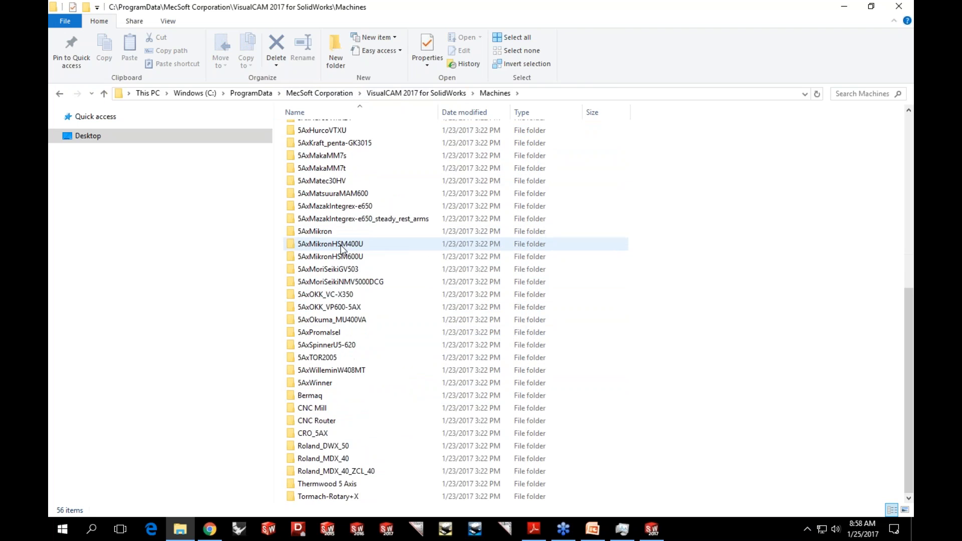
{"action": "double_click", "coordinate": [321, 408]}
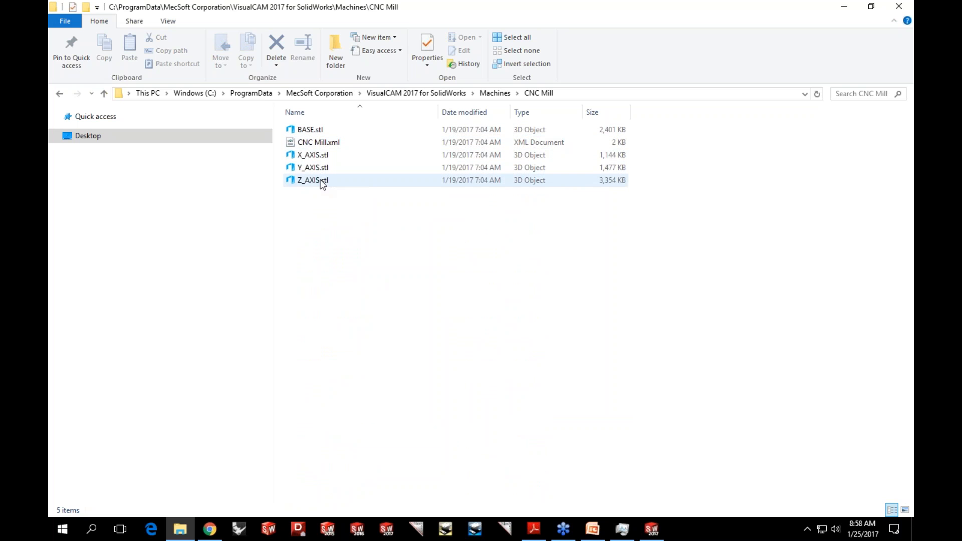
- Open CNC Mill.xml in Notepad, widen its window and examine the machine's geometry and axis definitions
{"action": "right_click", "coordinate": [317, 143]}
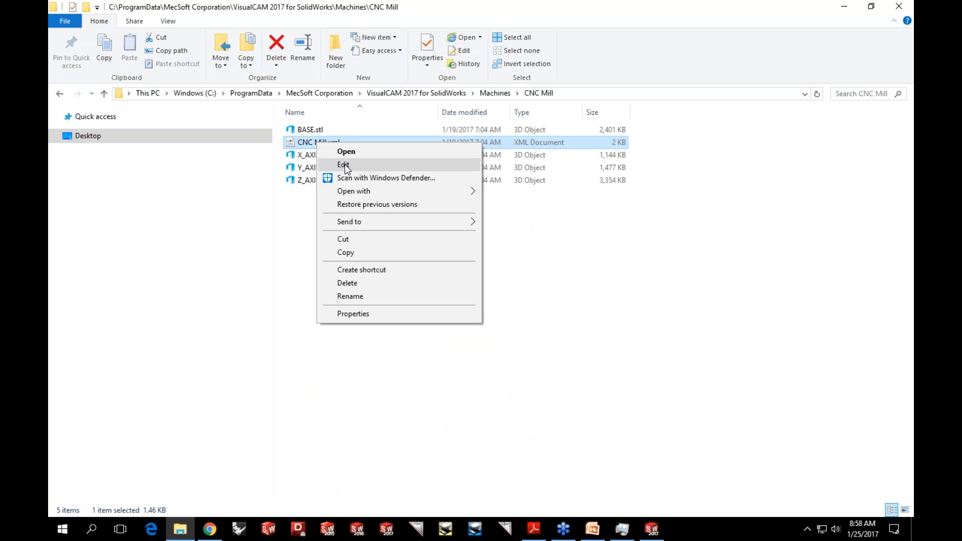
{"action": "mouse_move", "coordinate": [351, 191]}
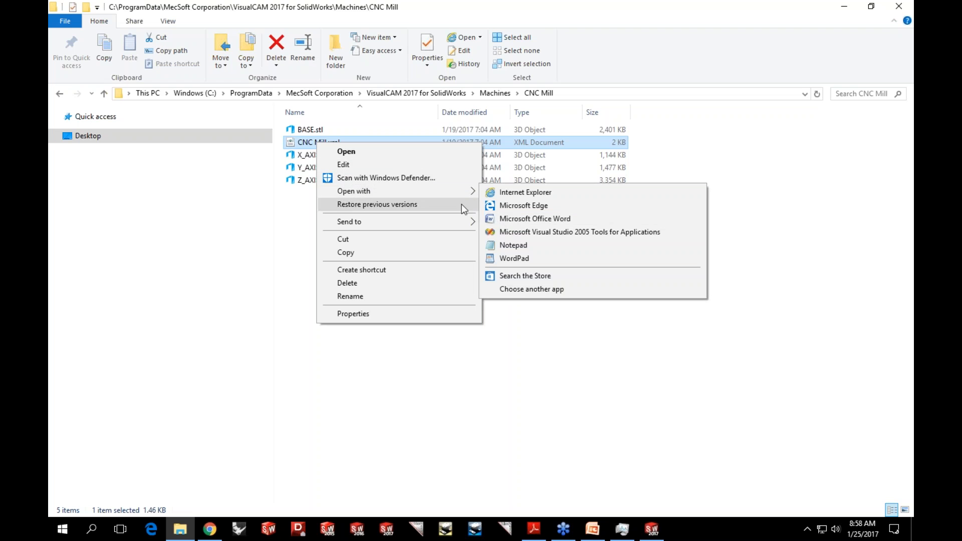
{"action": "left_click", "coordinate": [504, 244]}
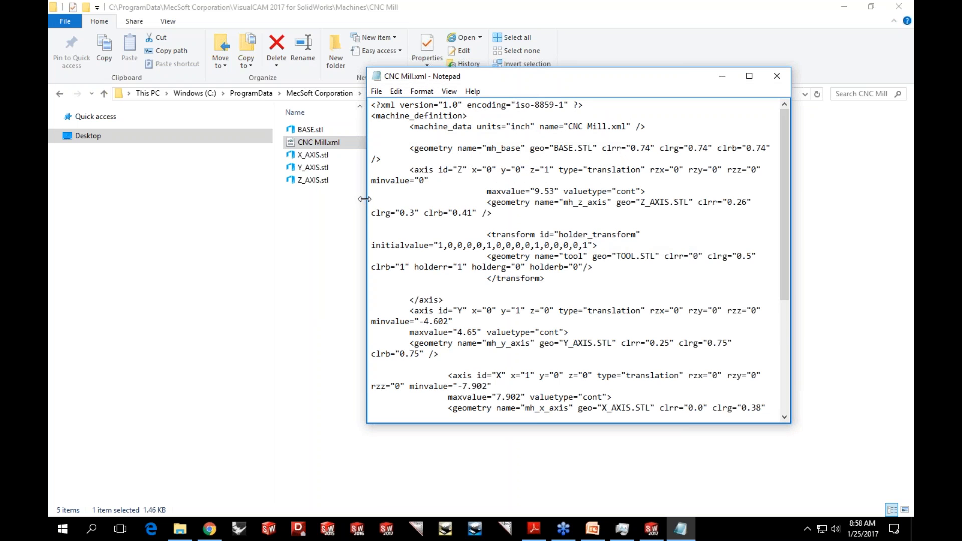
{"action": "left_click_drag", "start_coordinate": [365, 199], "coordinate": [75, 176]}
{"action": "scroll", "coordinate": [521, 233], "scroll_direction": "down", "scroll_amount": 2}
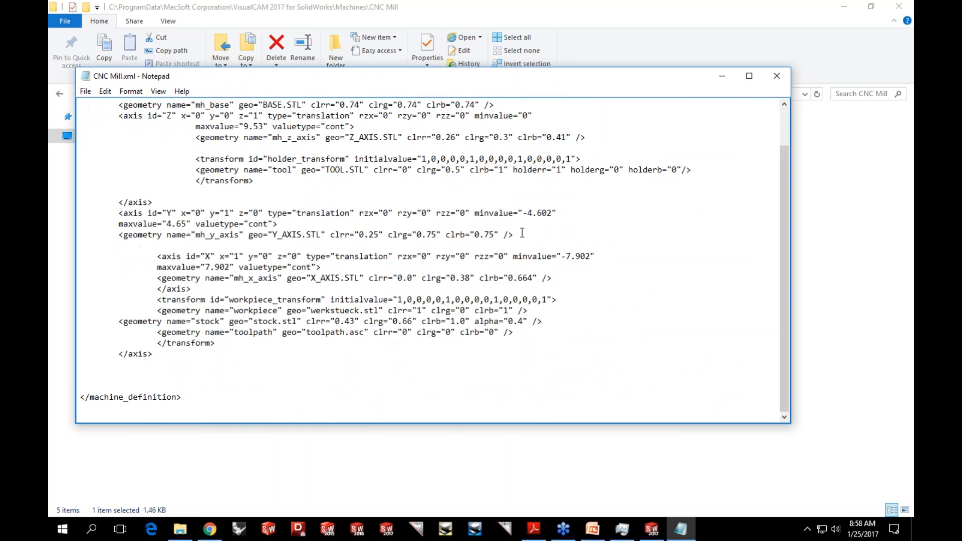
{"action": "scroll", "coordinate": [534, 240], "scroll_direction": "up", "scroll_amount": 2}
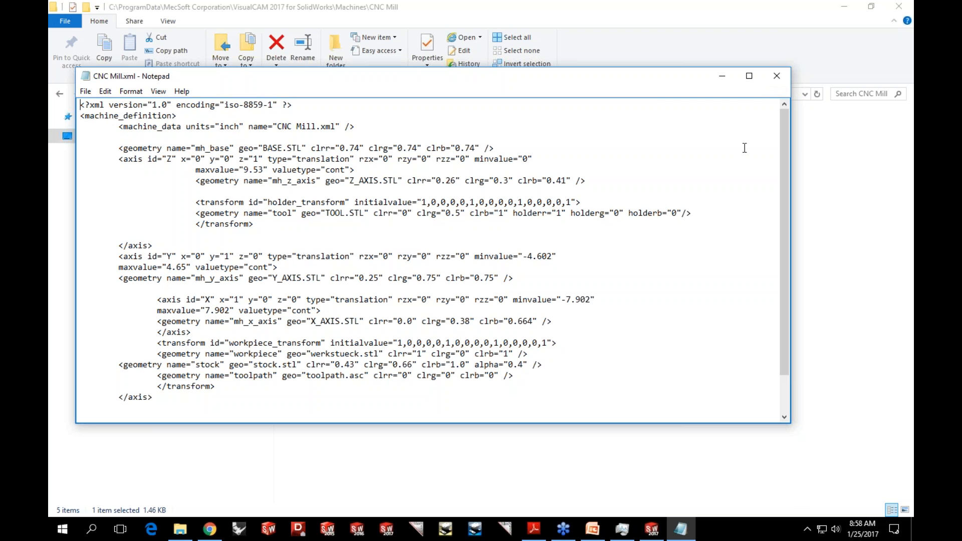
- Close the CNC Mill.xml file, minimize the file browser and return to SOLIDWORKS
{"action": "left_click", "coordinate": [783, 76]}
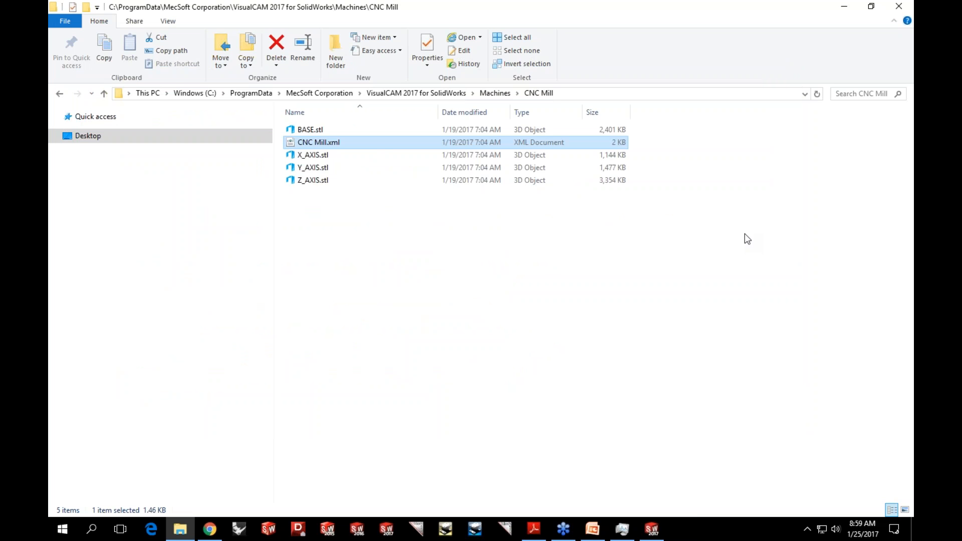
{"action": "left_click", "coordinate": [912, 177]}
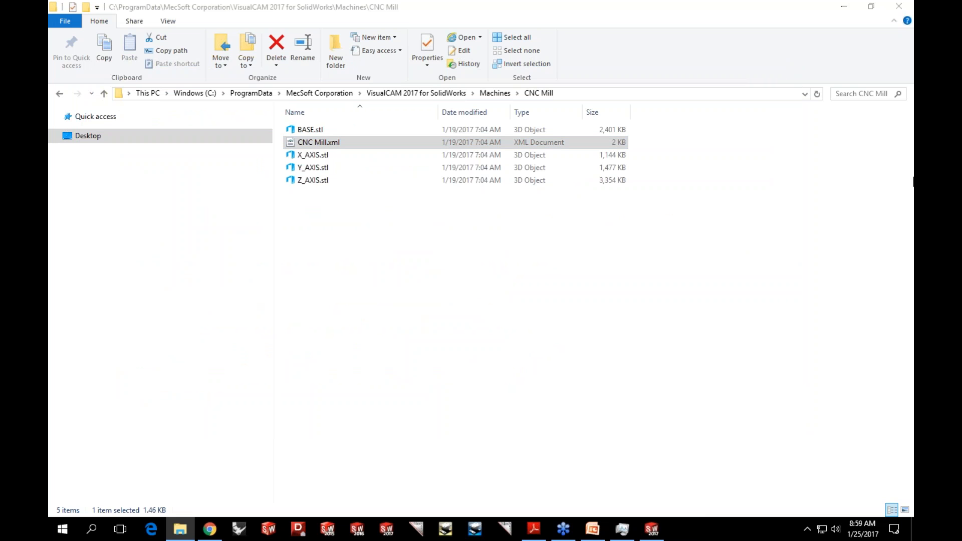
{"action": "left_click", "coordinate": [846, 11]}
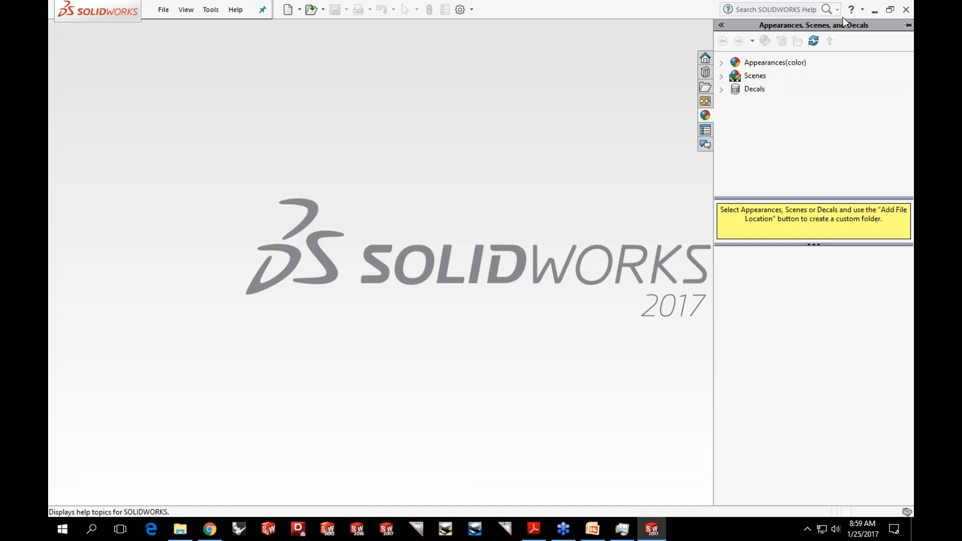